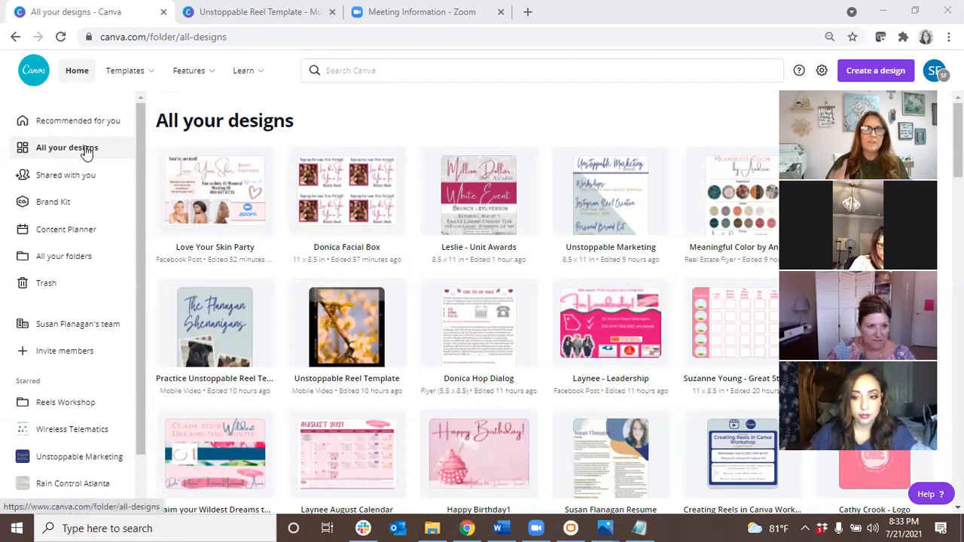
Step: Review the Brand Kit's logos, brand color palettes and fonts
click(59, 201)
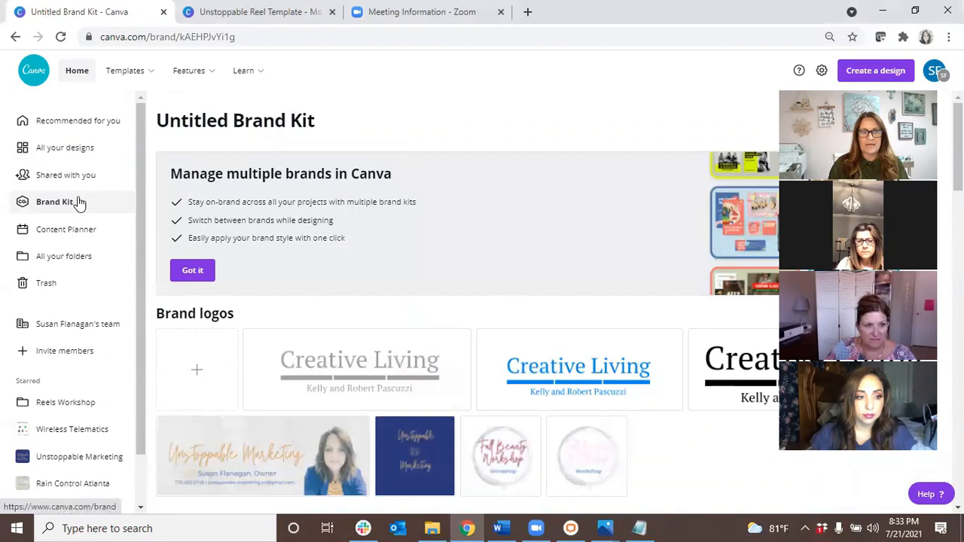
scroll(314, 241, down, 5)
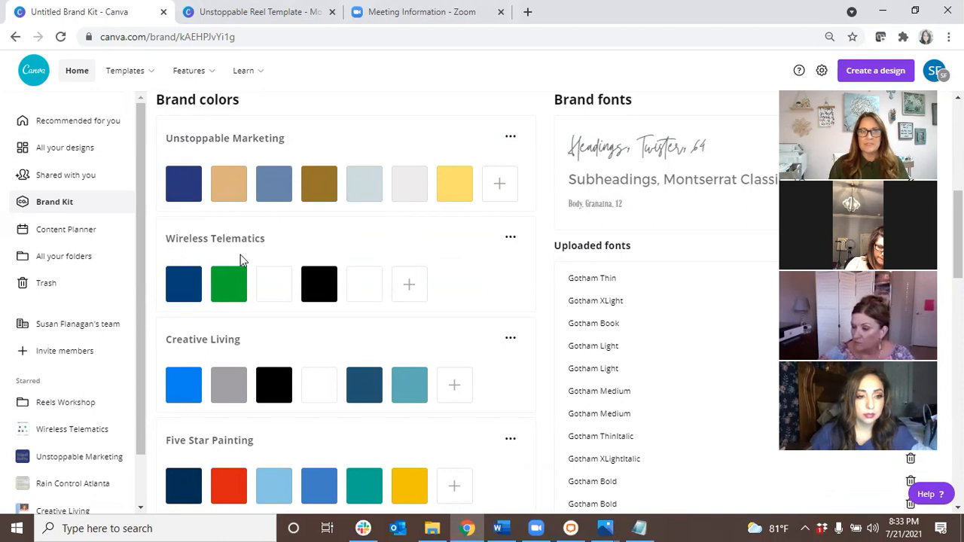
scroll(359, 238, down, 1)
scroll(359, 238, down, 2)
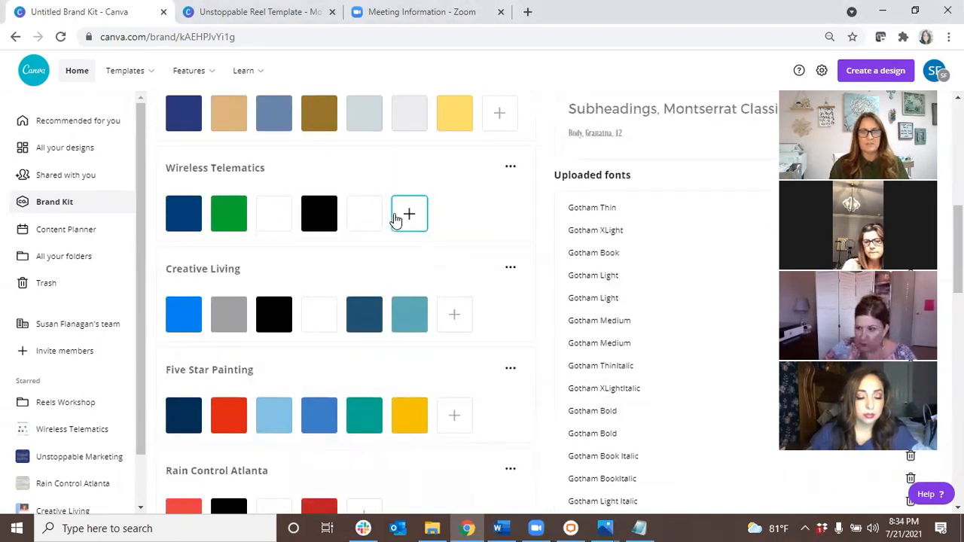
scroll(198, 168, down, 2)
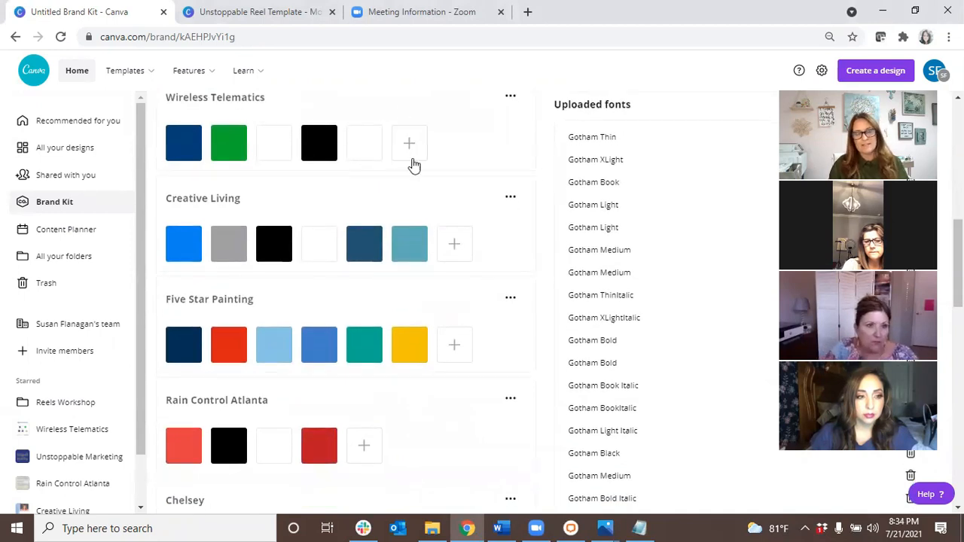
scroll(450, 236, down, 2)
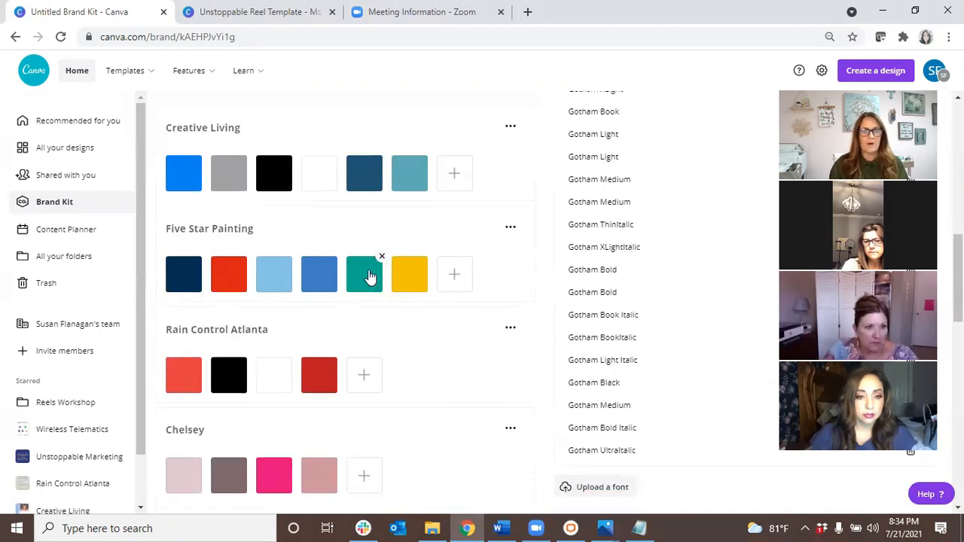
scroll(413, 308, up, 7)
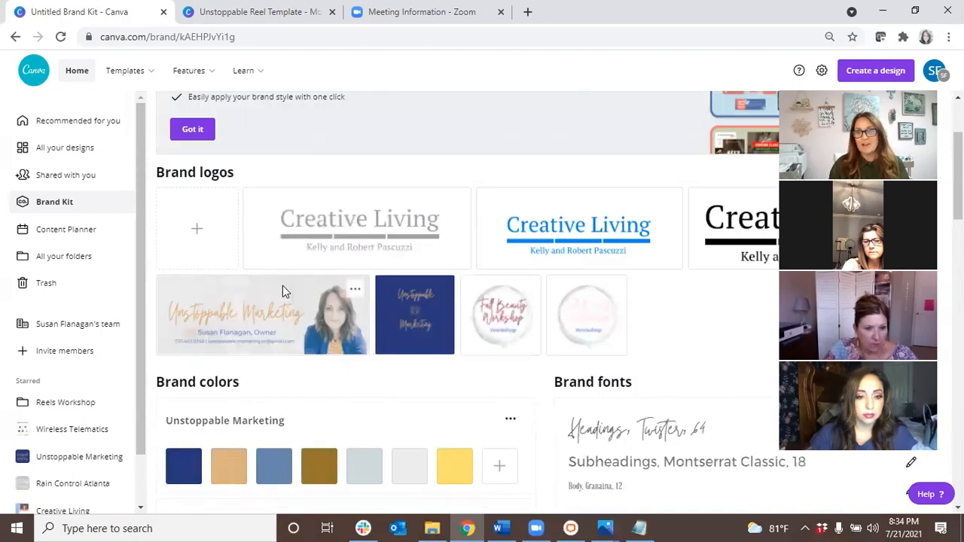
scroll(285, 299, down, 3)
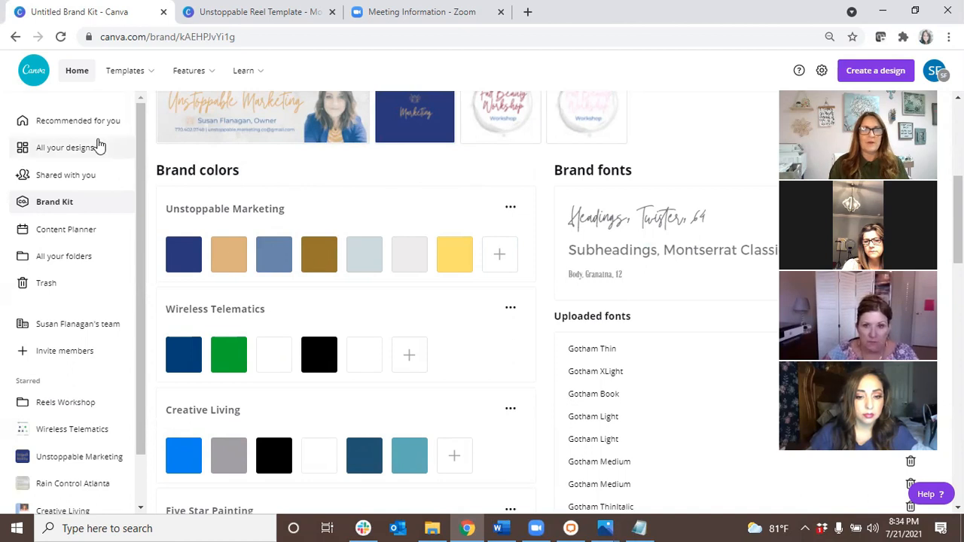
scroll(169, 115, up, 2)
Step: Switch to the Unstoppable Reel Template design, preview the whole reel and close the preview
click(224, 13)
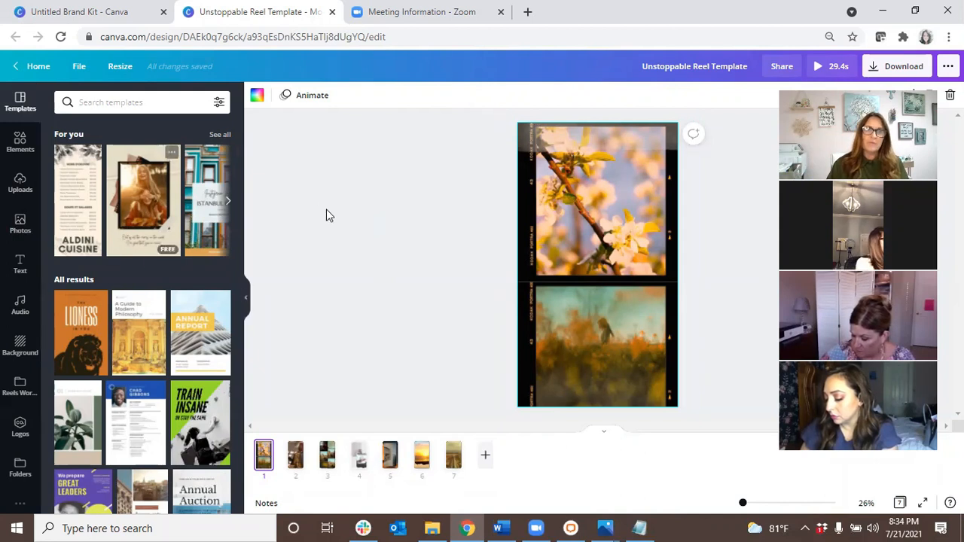
scroll(460, 315, down, 1)
scroll(453, 302, up, 1)
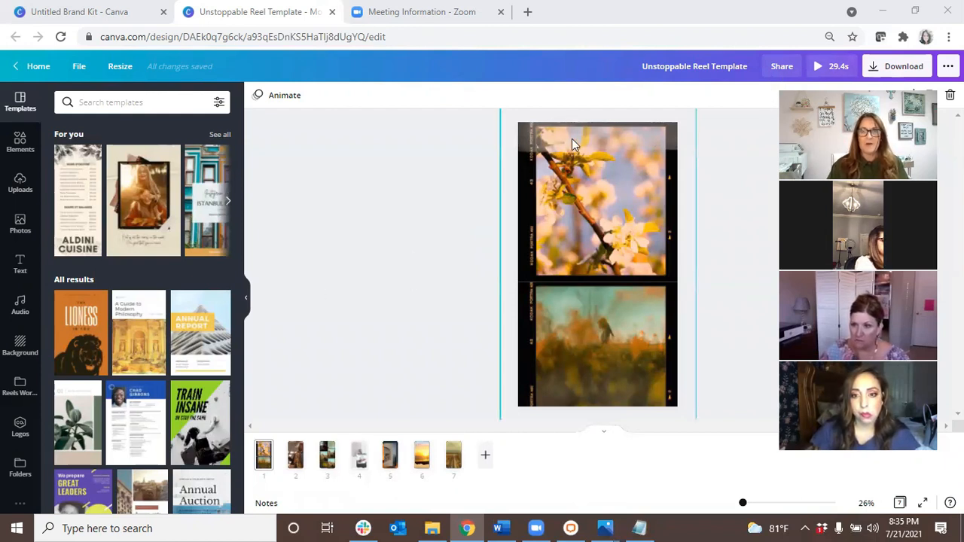
click(770, 76)
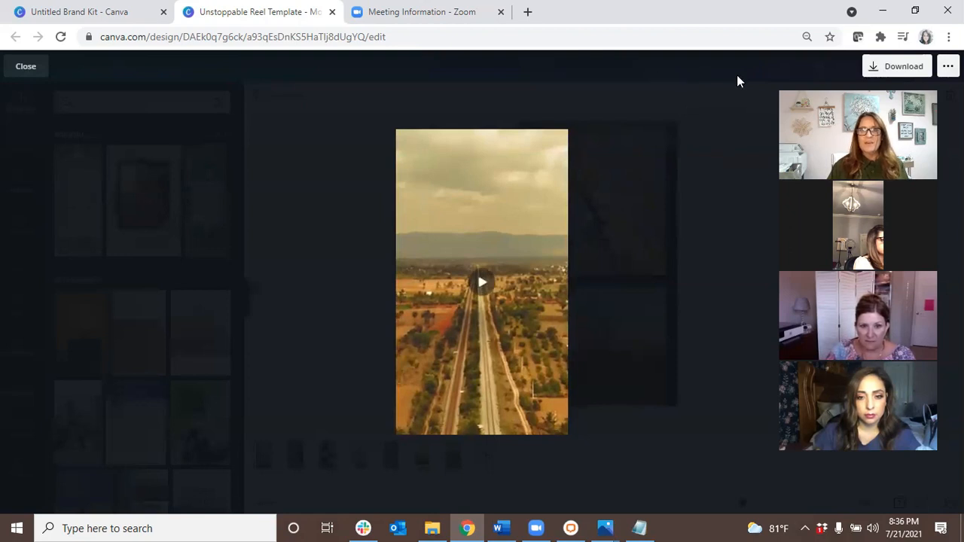
click(21, 67)
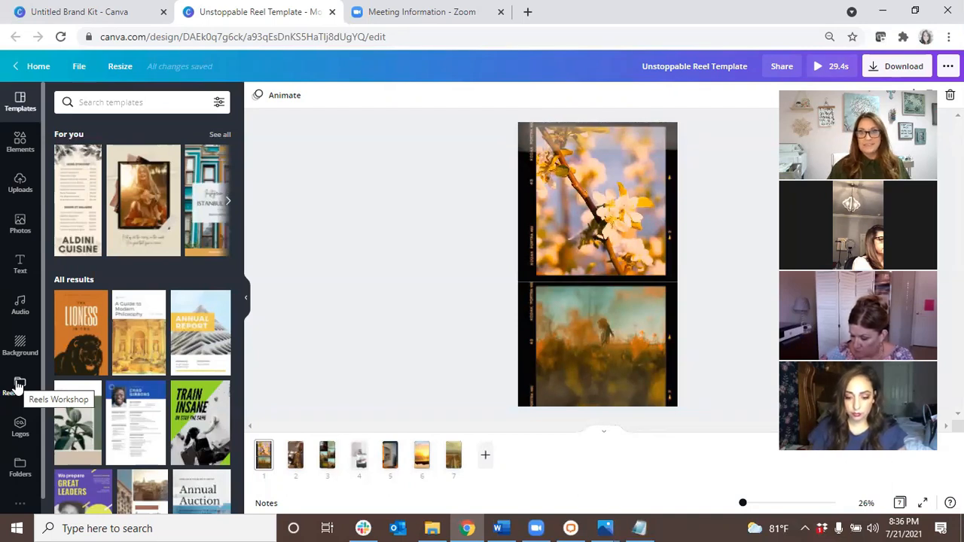
Step: Browse the device's Downloads folder for media to upload, previewing IMG_4703.jpeg and IMG_6552.mp4, and close the file picker without uploading
click(19, 386)
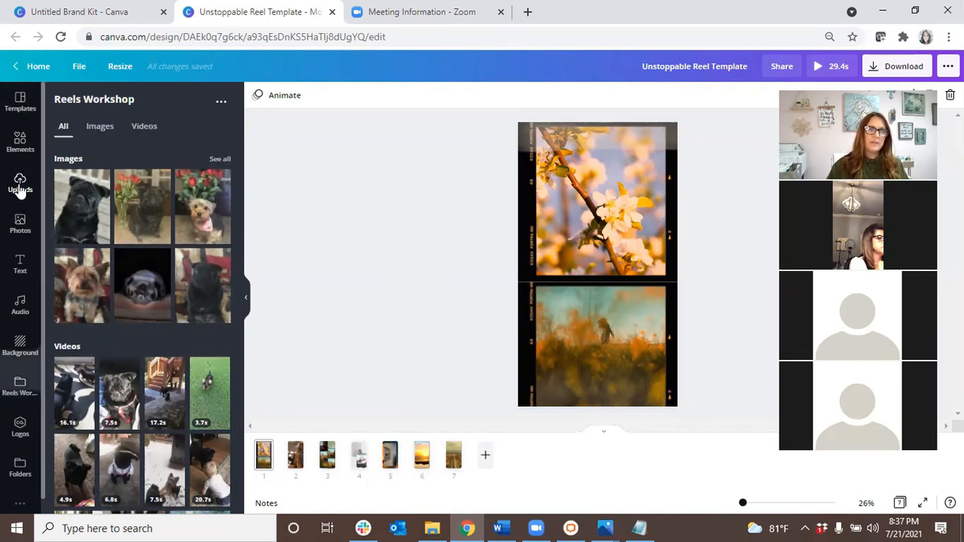
click(20, 186)
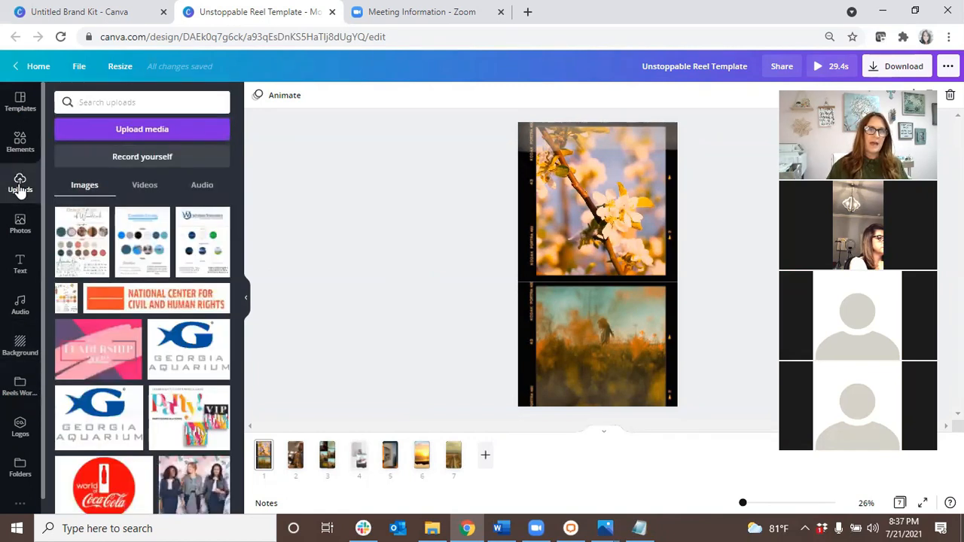
click(141, 130)
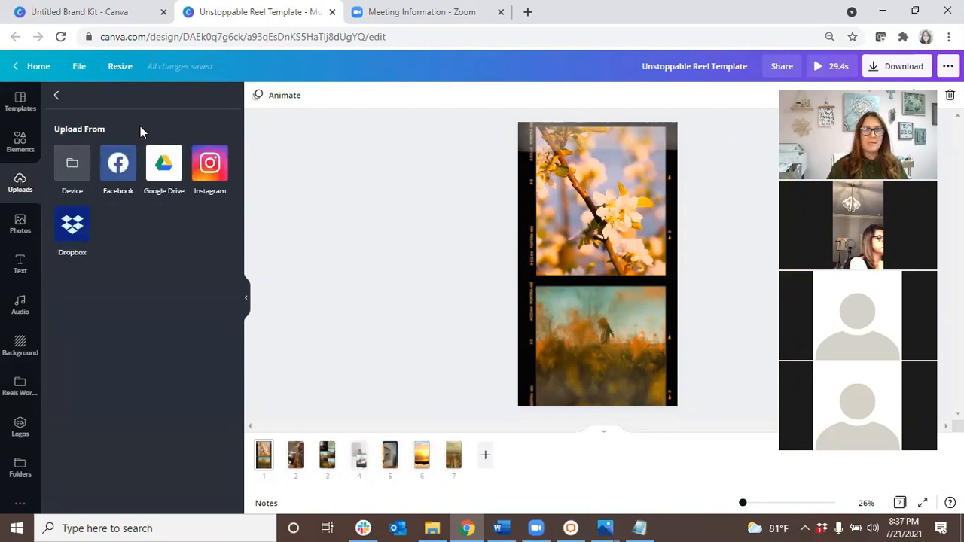
click(70, 167)
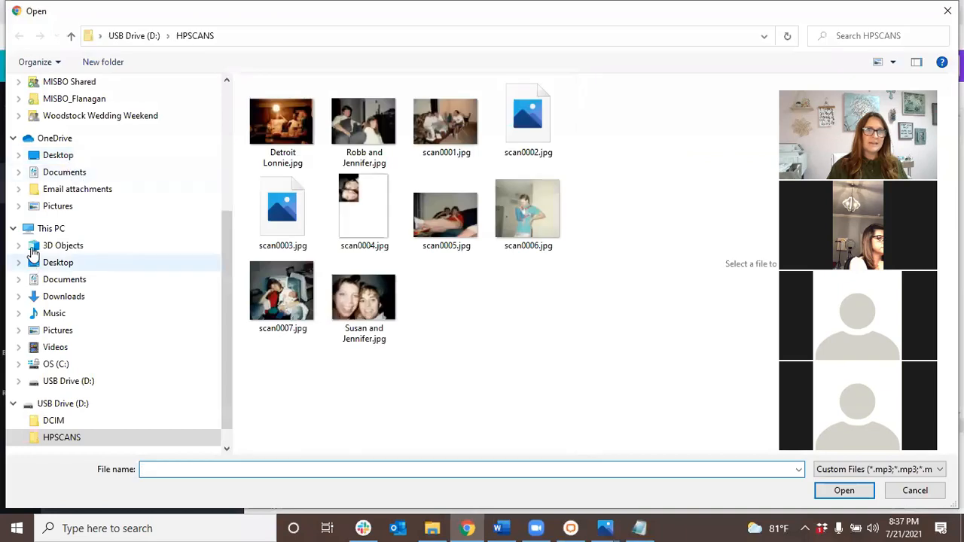
click(65, 298)
scroll(425, 204, down, 15)
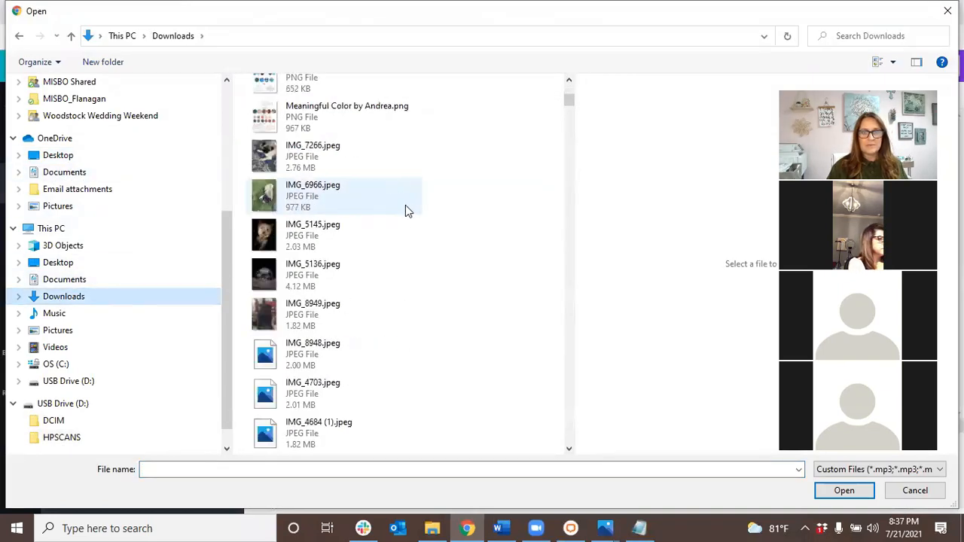
click(315, 271)
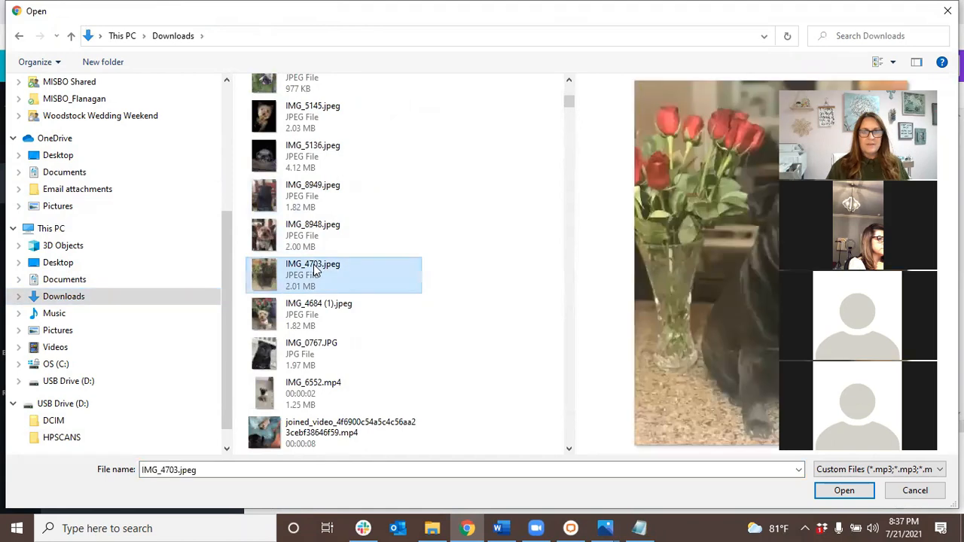
scroll(317, 332, down, 3)
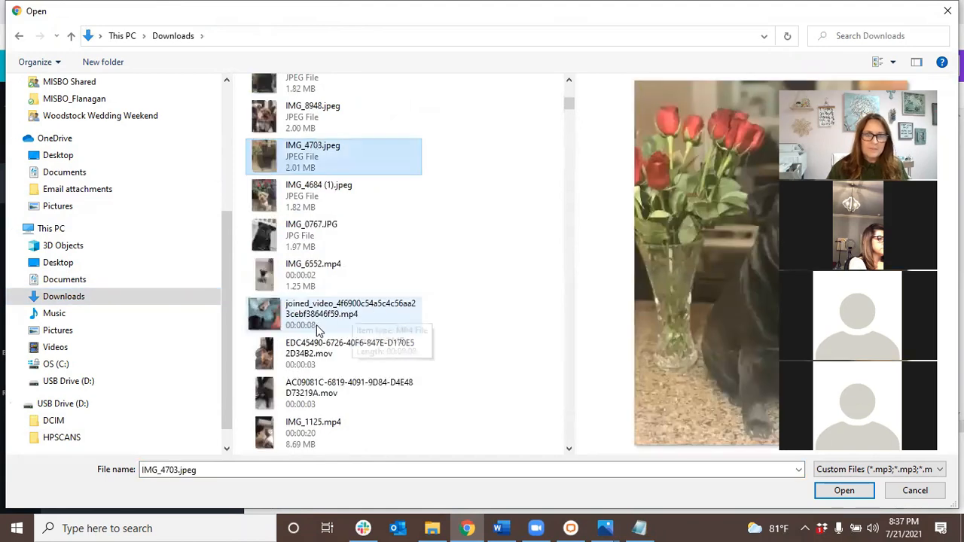
click(310, 276)
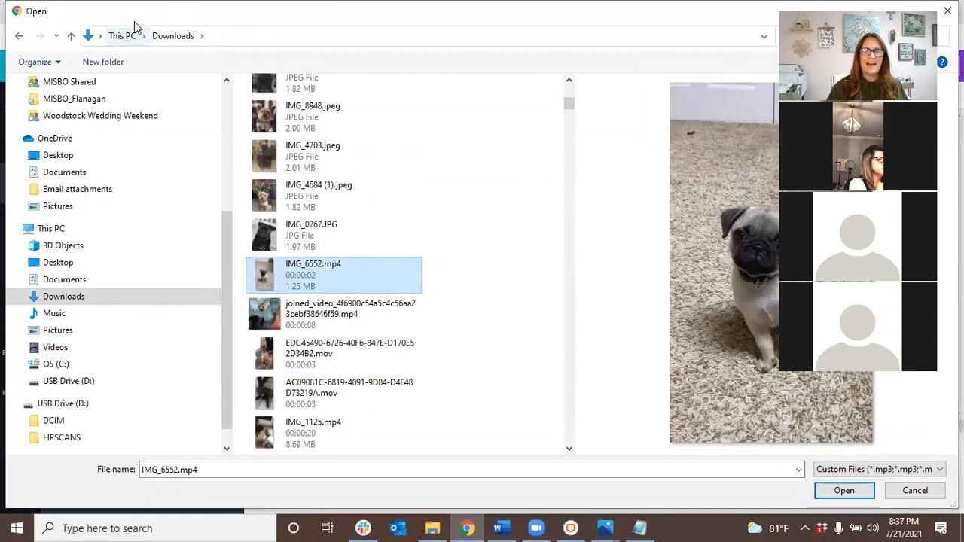
drag(422, 10, 416, 168)
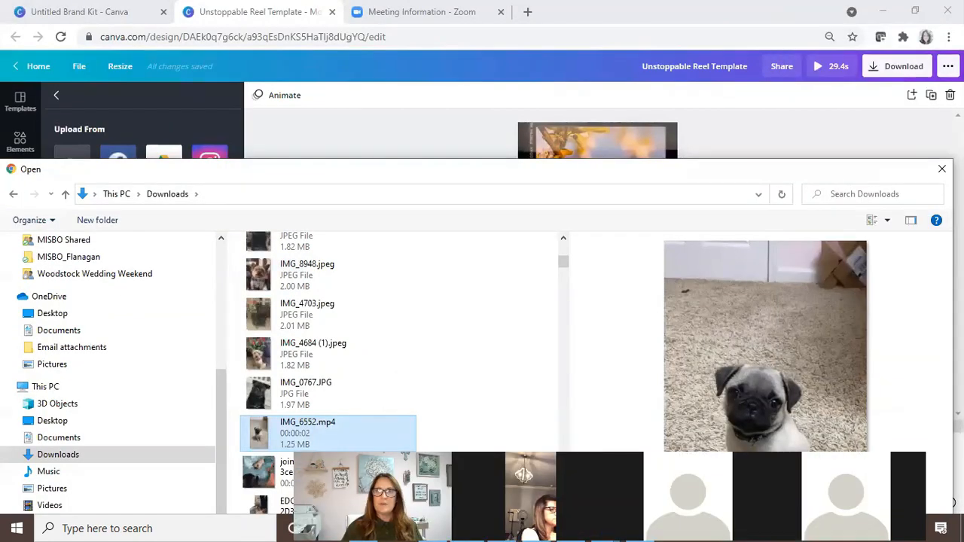
click(941, 169)
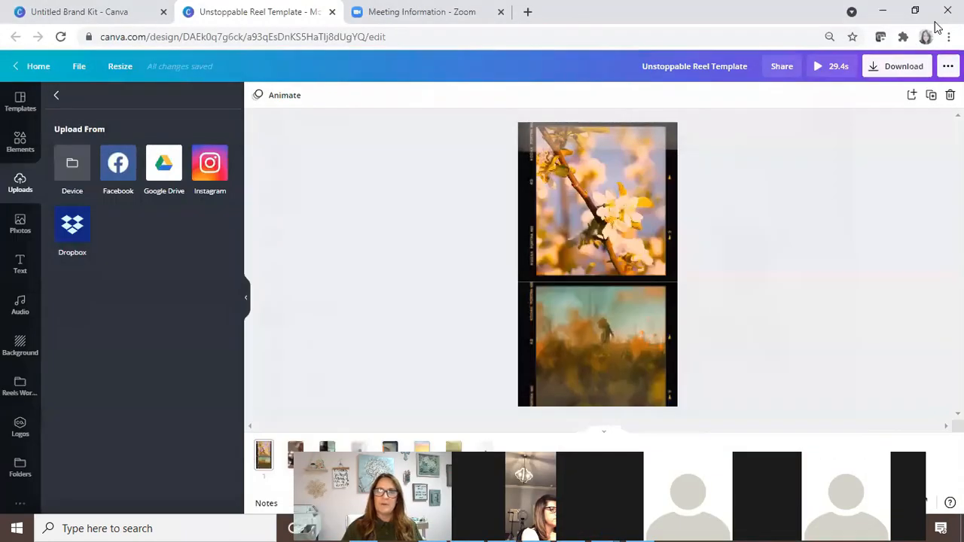
Step: Fill page 1's upper frame with the 7.5s black pug video and its lower frame with the 4.9s video from the Reels Workshop folder
click(12, 387)
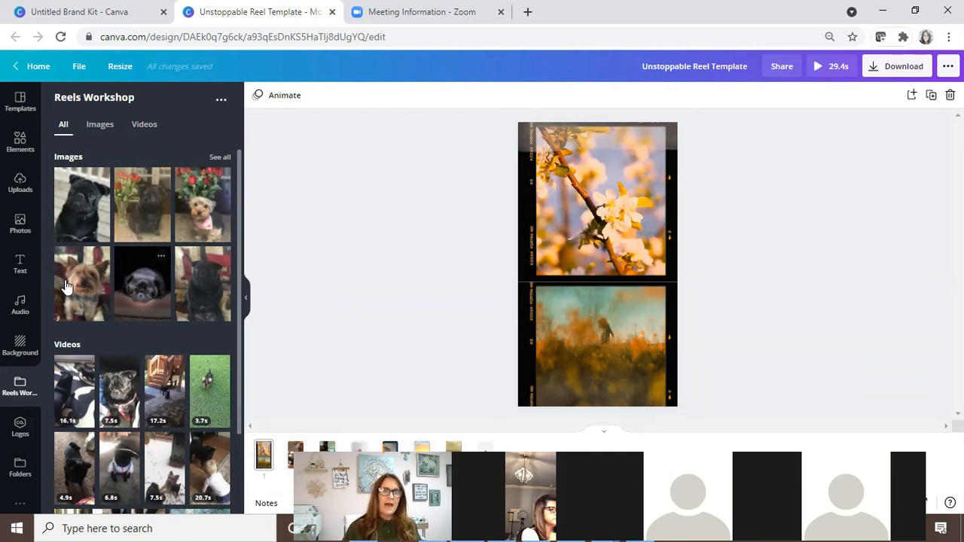
scroll(151, 258, down, 1)
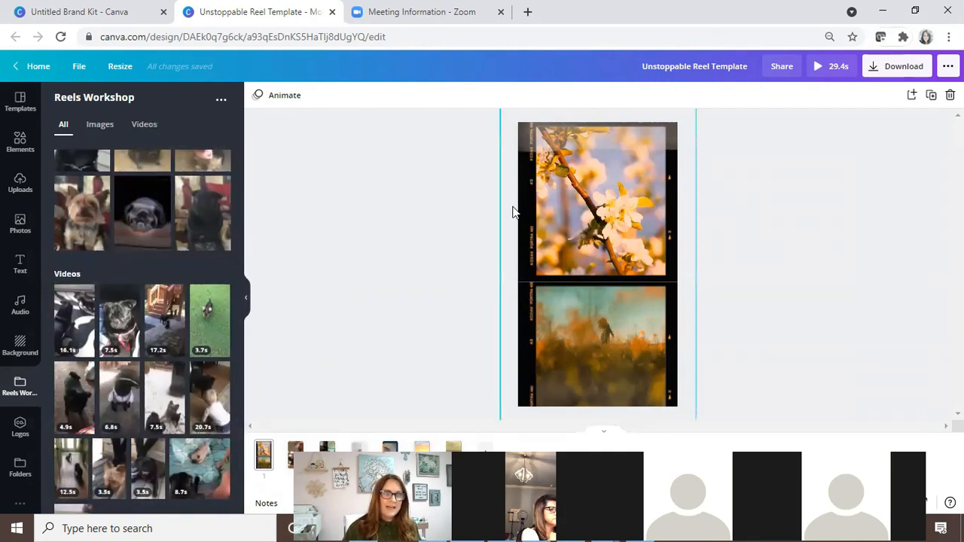
drag(119, 320, 558, 197)
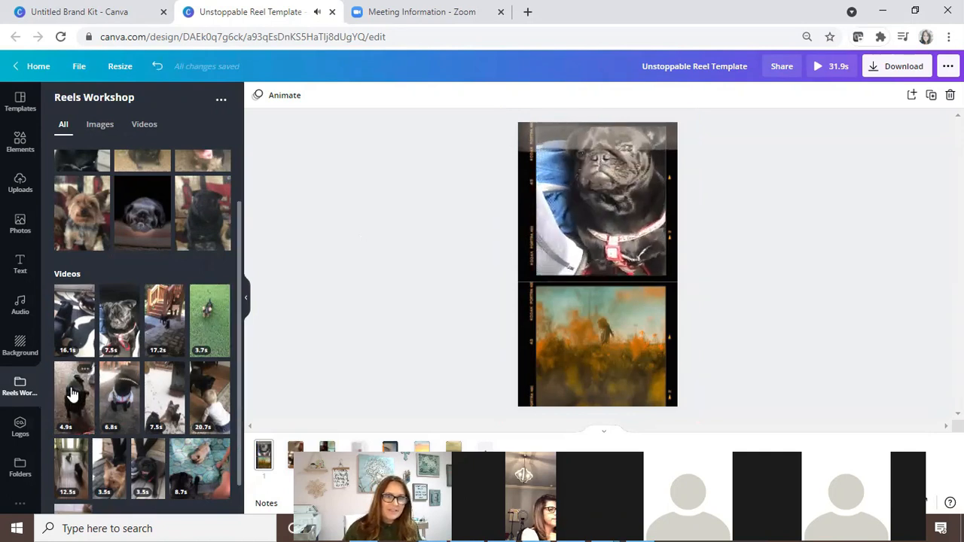
drag(72, 394, 633, 342)
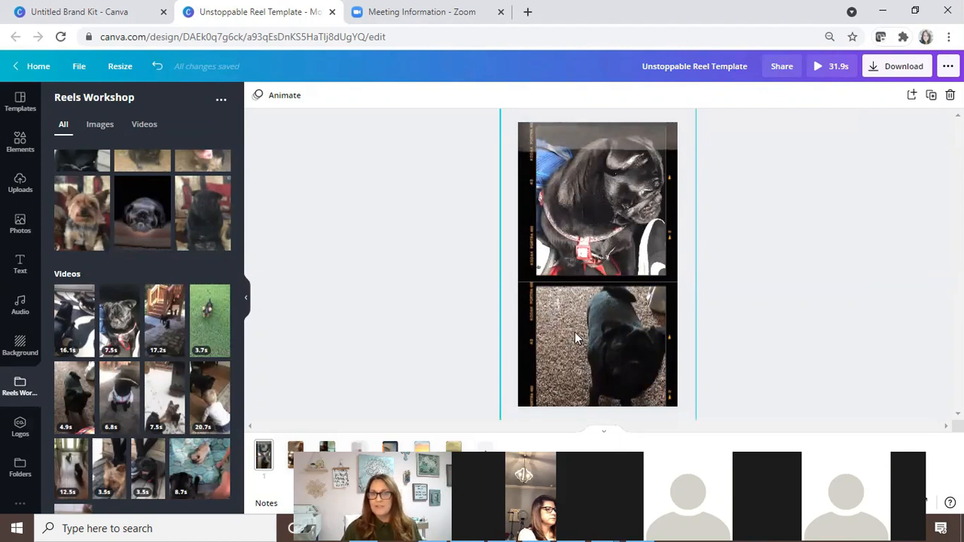
Step: Trim the end of the upper frame's video so the clip lasts 4.0 seconds, and play it back
click(598, 207)
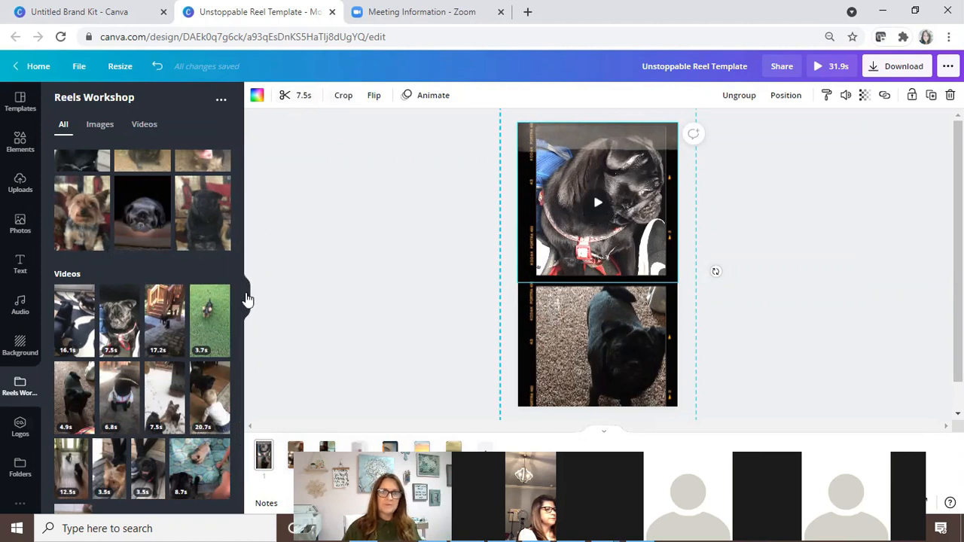
click(243, 297)
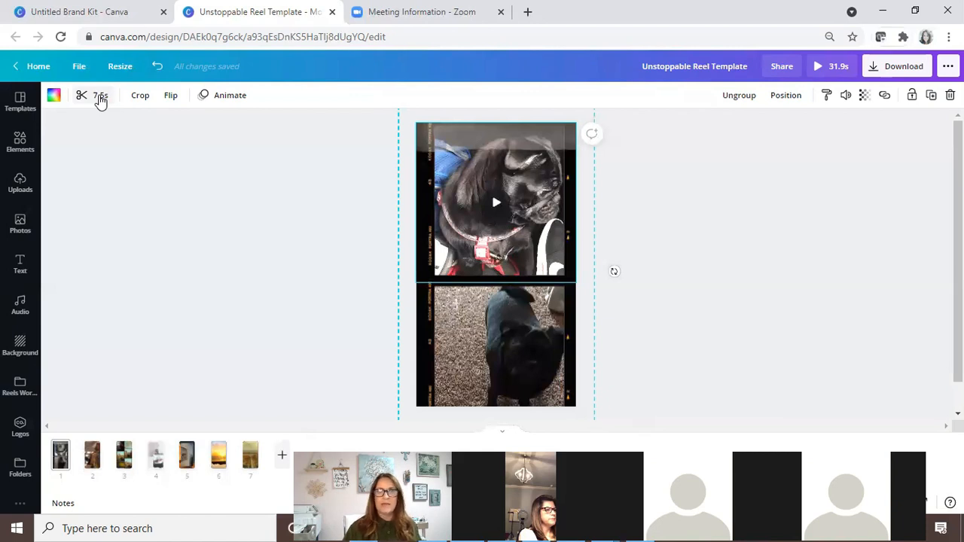
click(99, 94)
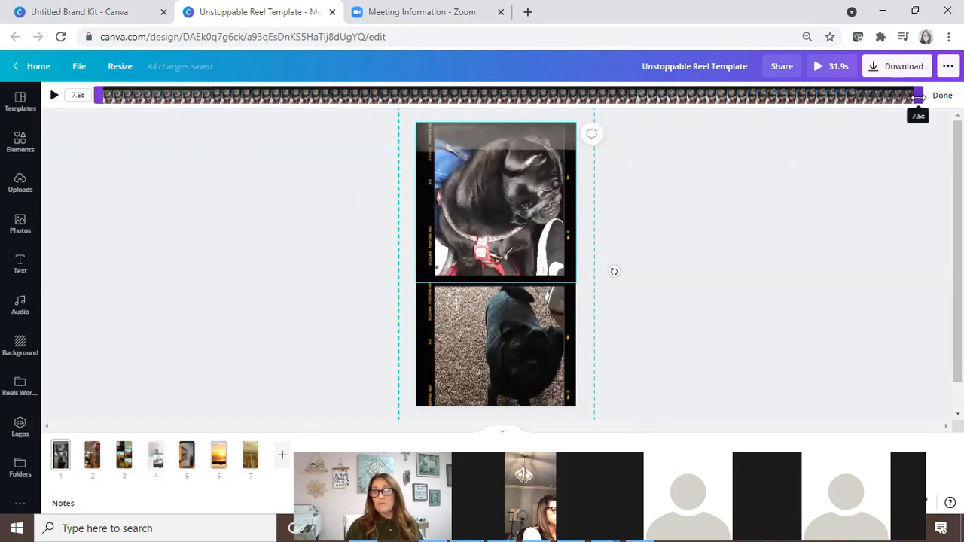
drag(918, 97, 537, 95)
click(494, 205)
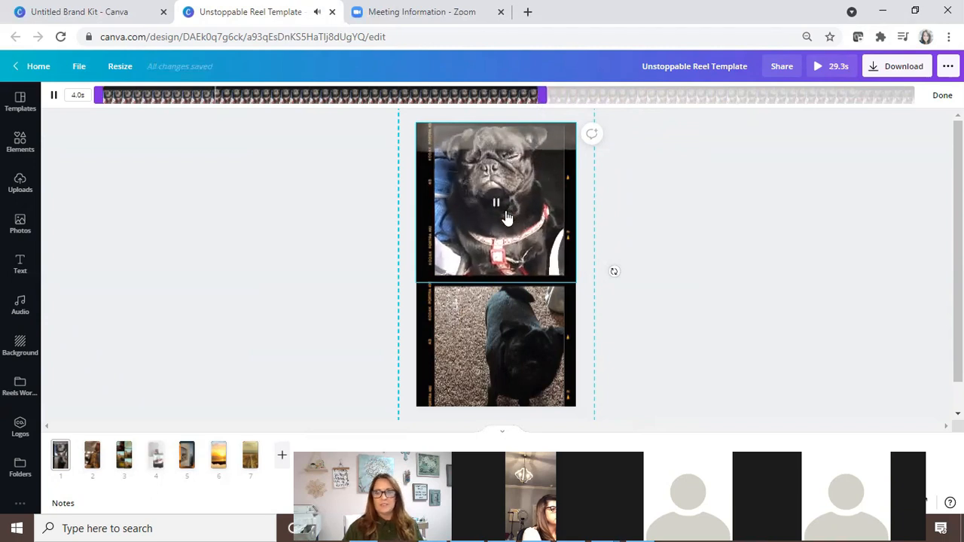
Step: Trim both ends of the lower frame's video to a 2.3-second clip ending at 4.0 seconds, and check its playback
click(489, 345)
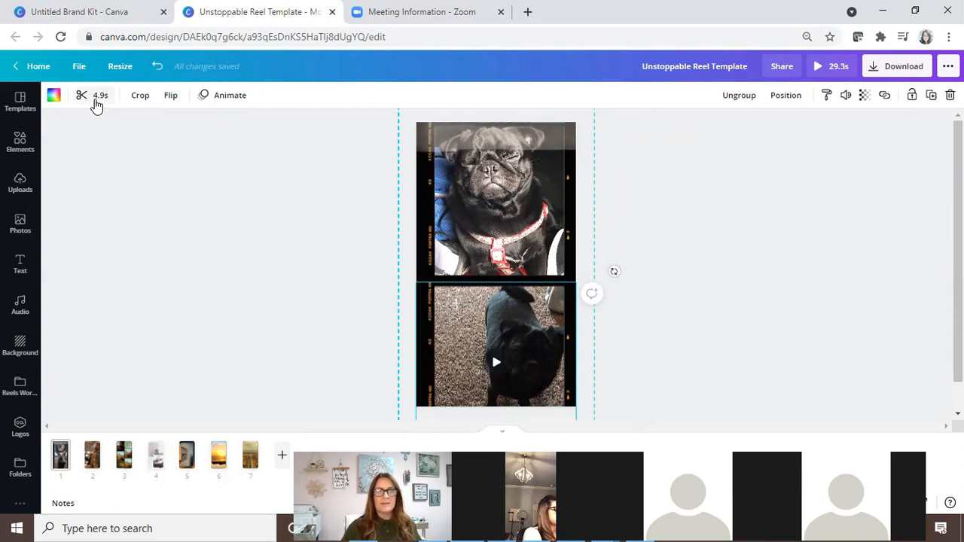
click(98, 100)
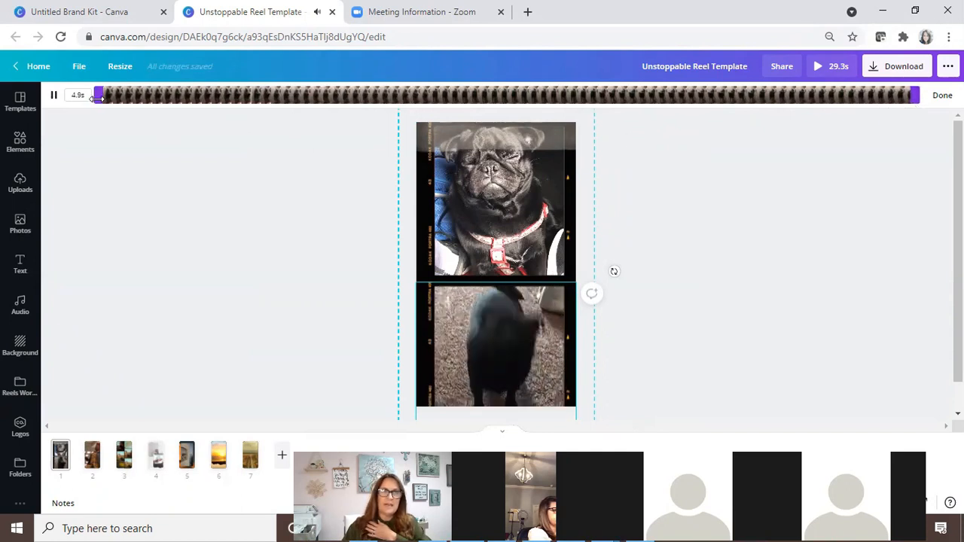
drag(139, 97, 380, 99)
drag(914, 95, 762, 98)
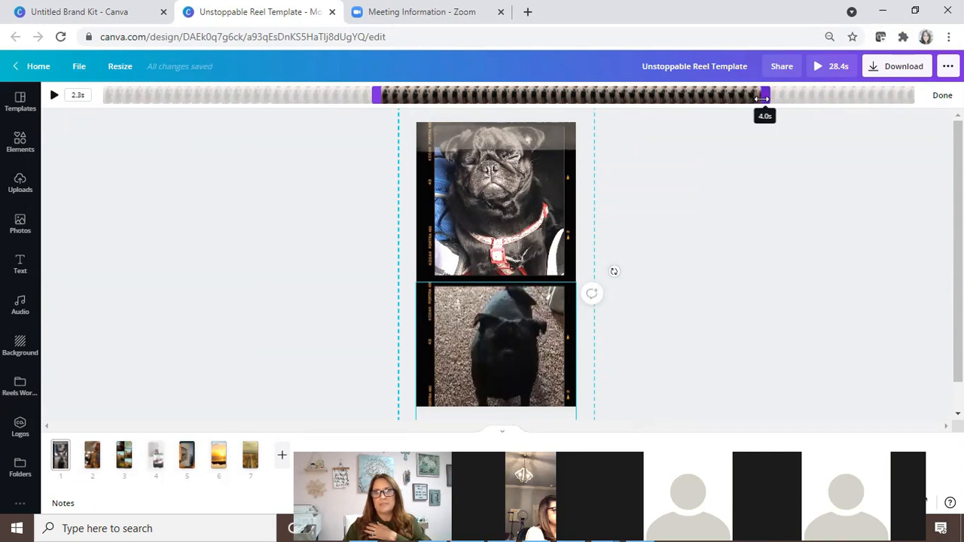
drag(762, 97, 762, 98)
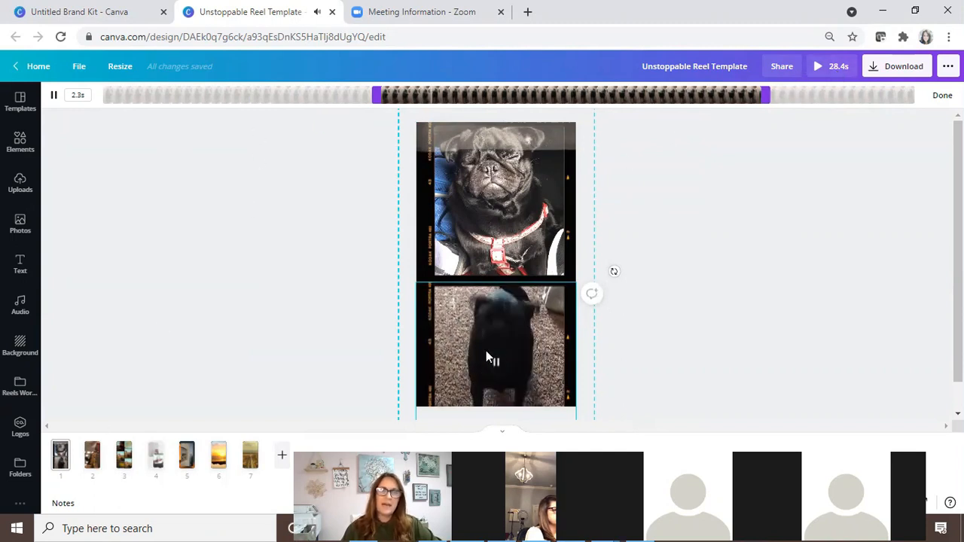
scroll(517, 335, down, 1)
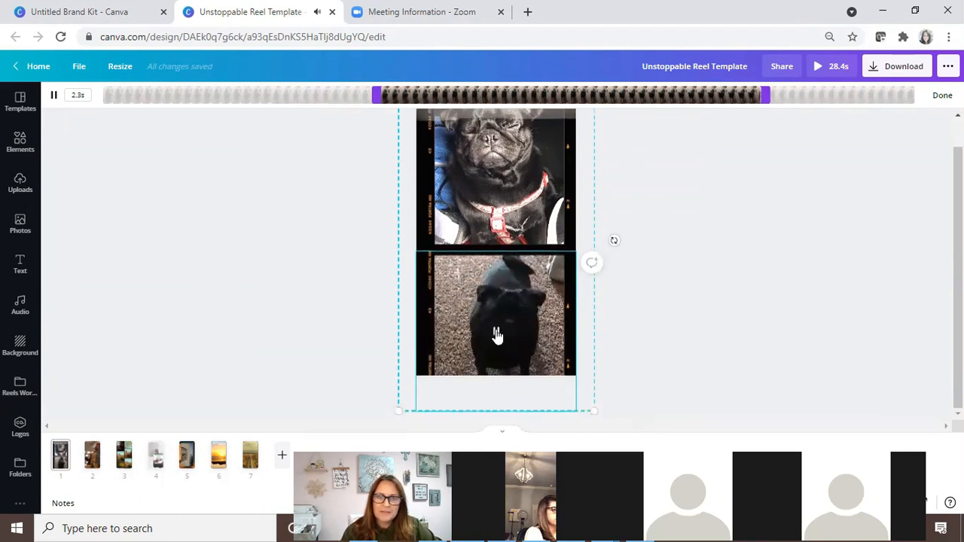
click(497, 334)
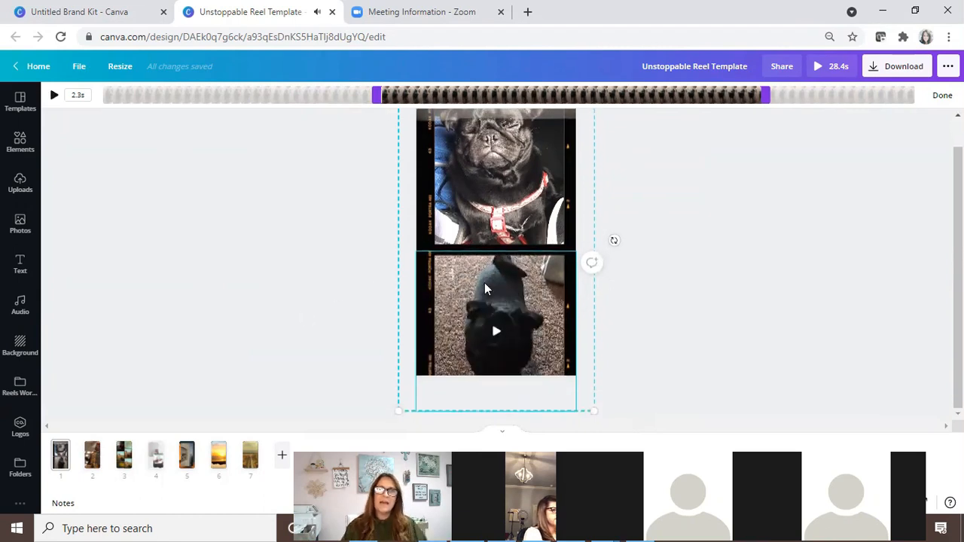
Step: Add a heading across page 1's upper frame, enlarge it to font size 187, and replace its text with "Mowgli"
scroll(636, 273, up, 1)
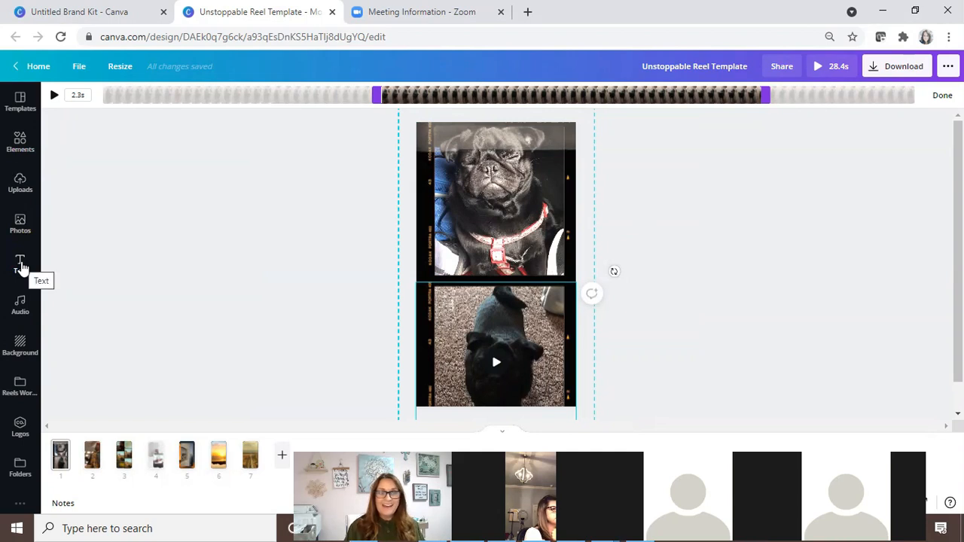
click(21, 265)
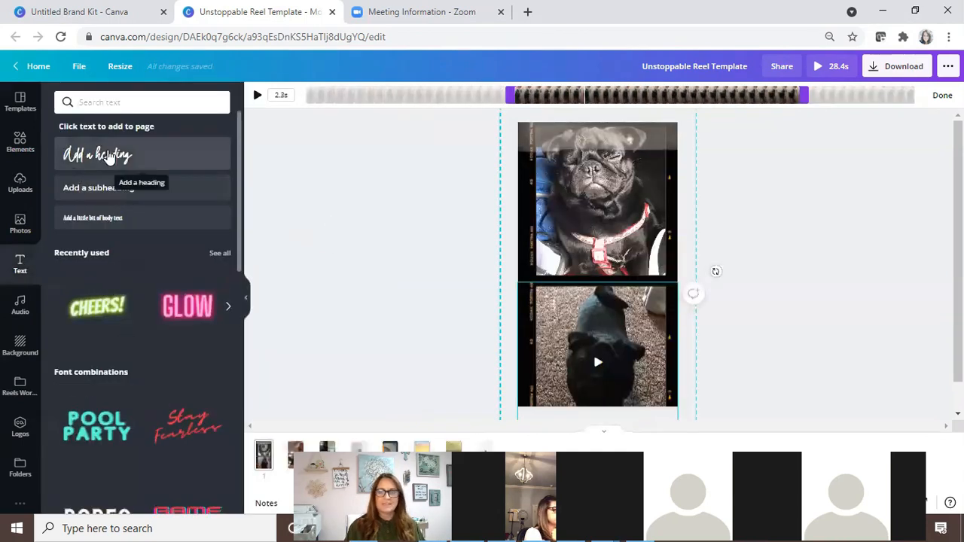
click(109, 156)
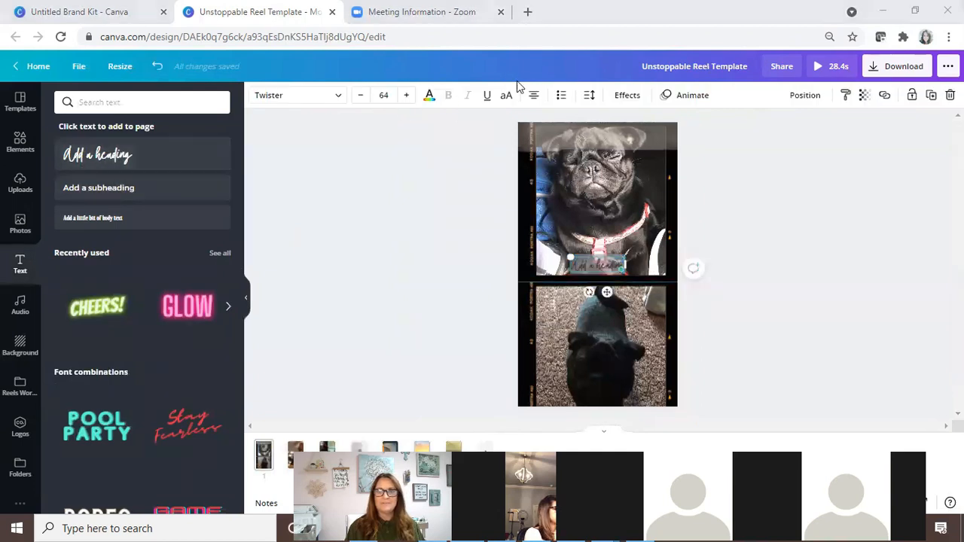
drag(571, 258, 518, 230)
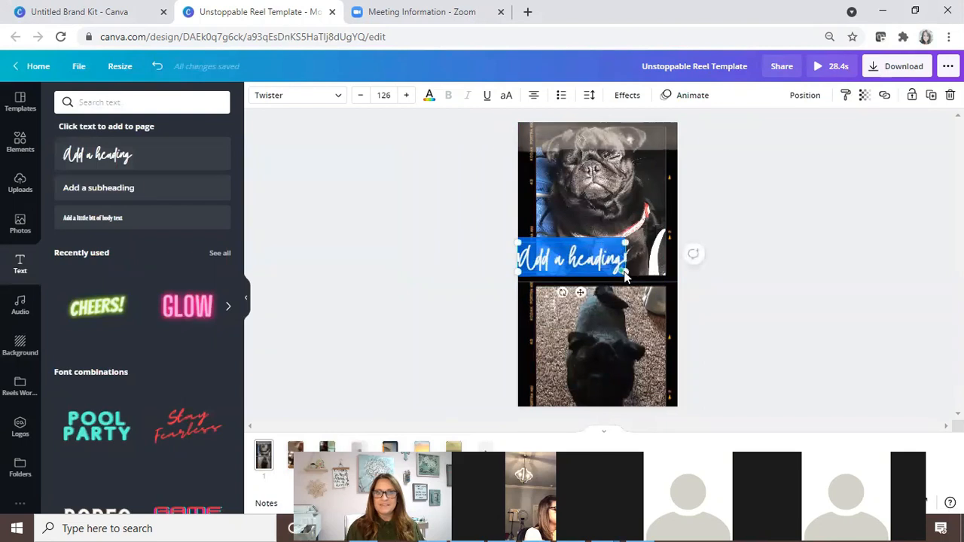
drag(635, 238, 678, 223)
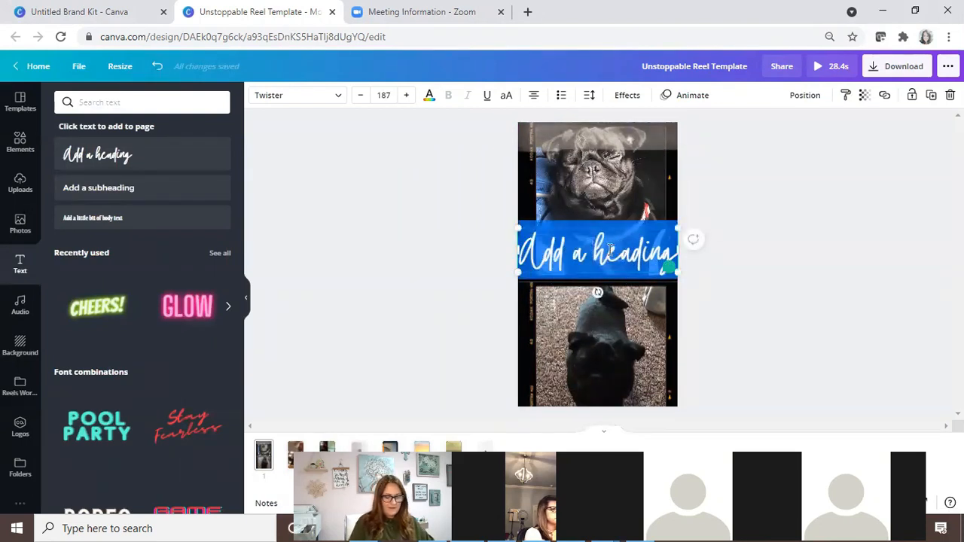
key(BackSpace)
text(Mom)
text(gli)
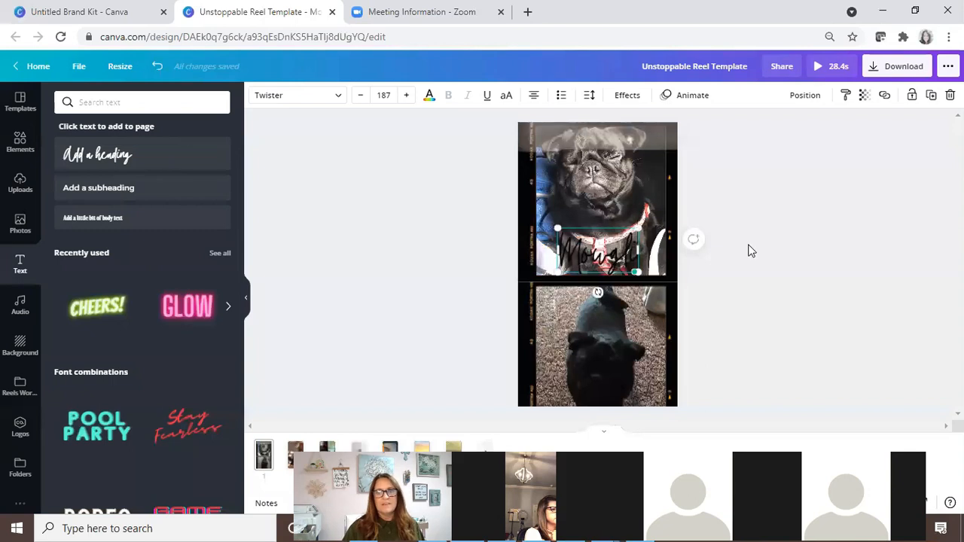
Step: Add the recently used square, stretch it into a full-width band between the frames, and centre the "Mowgli" text on it at size 192
click(21, 149)
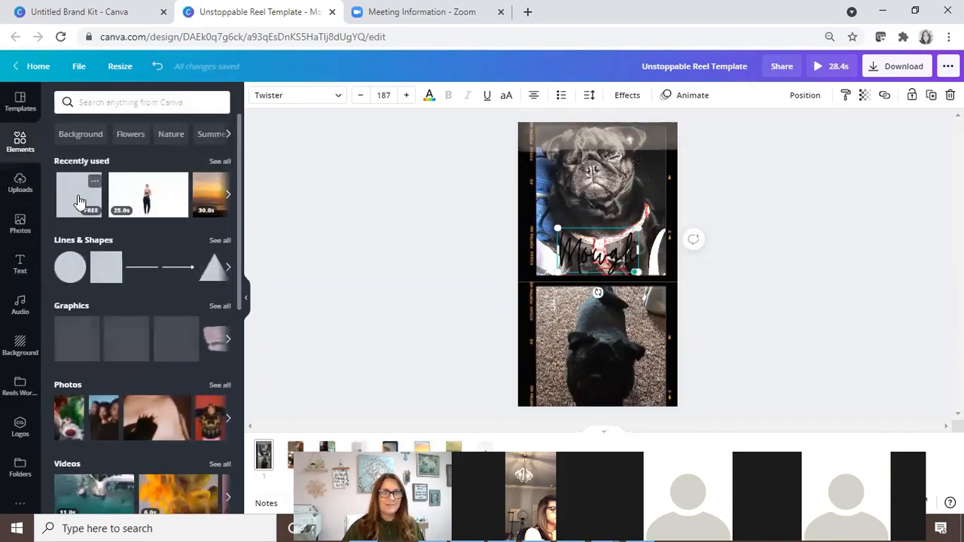
click(79, 202)
drag(575, 300, 551, 285)
drag(603, 258, 684, 244)
drag(603, 232, 593, 274)
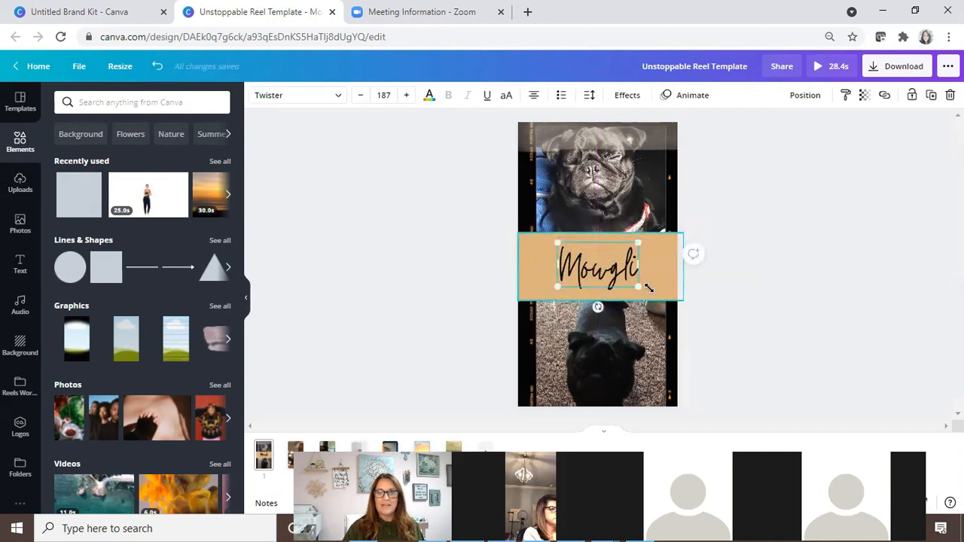
drag(648, 285, 652, 287)
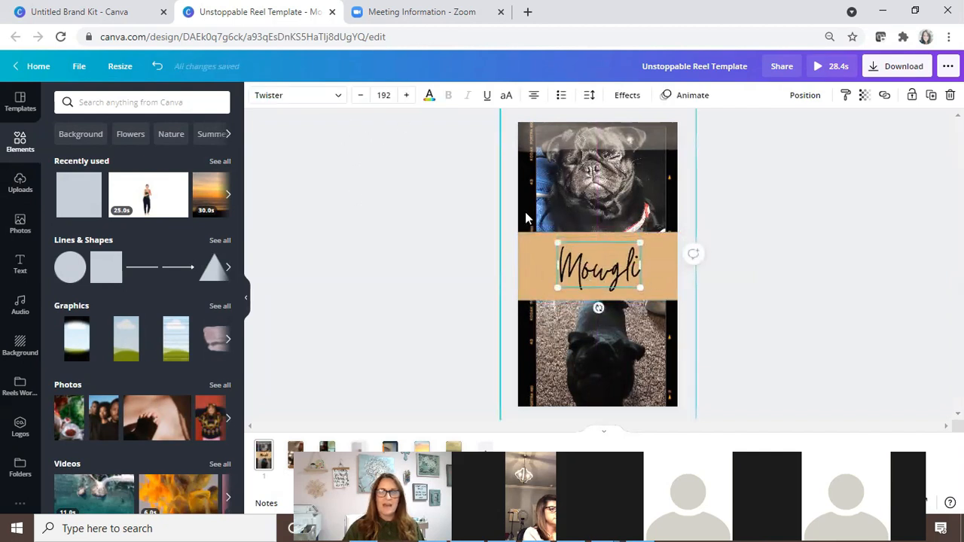
Step: Recolor the band behind the "Mowgli" text with the dark red from the Rain Control Atlanta palette
click(535, 255)
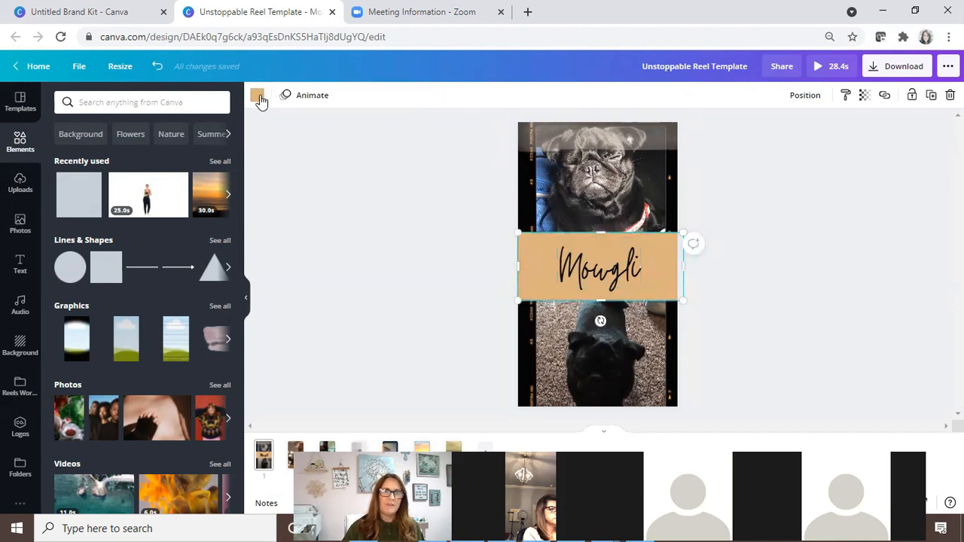
click(257, 98)
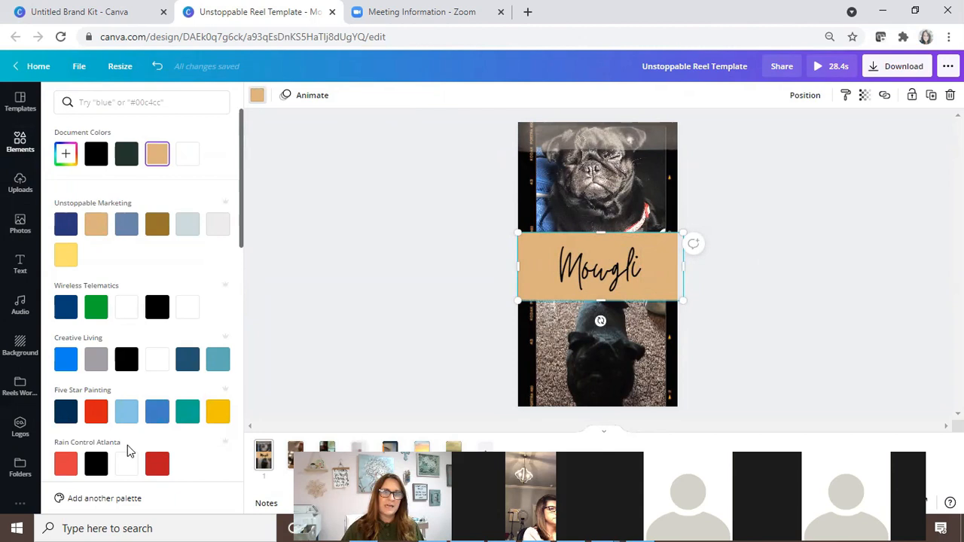
click(157, 464)
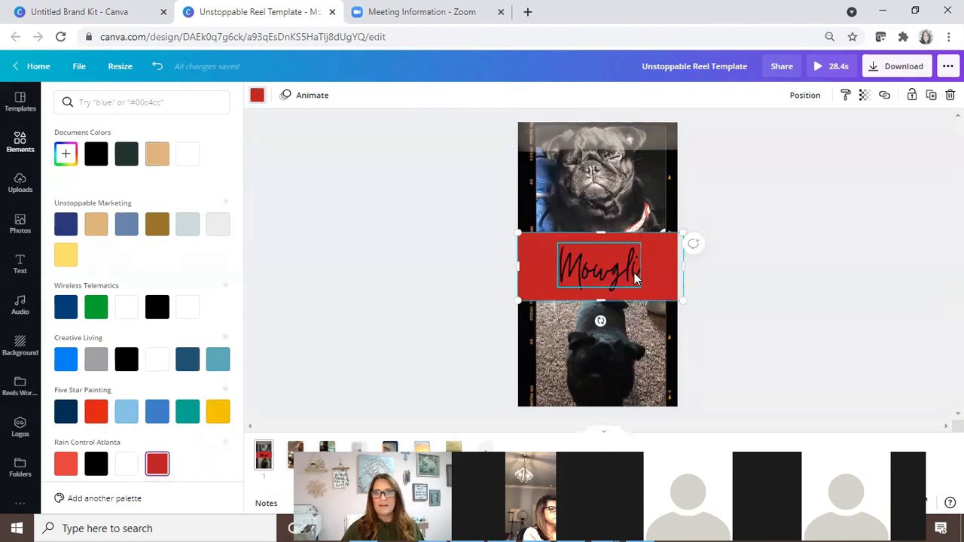
click(764, 228)
Step: Change the "Mowgli" text color to white from the Creative Living palette
click(611, 277)
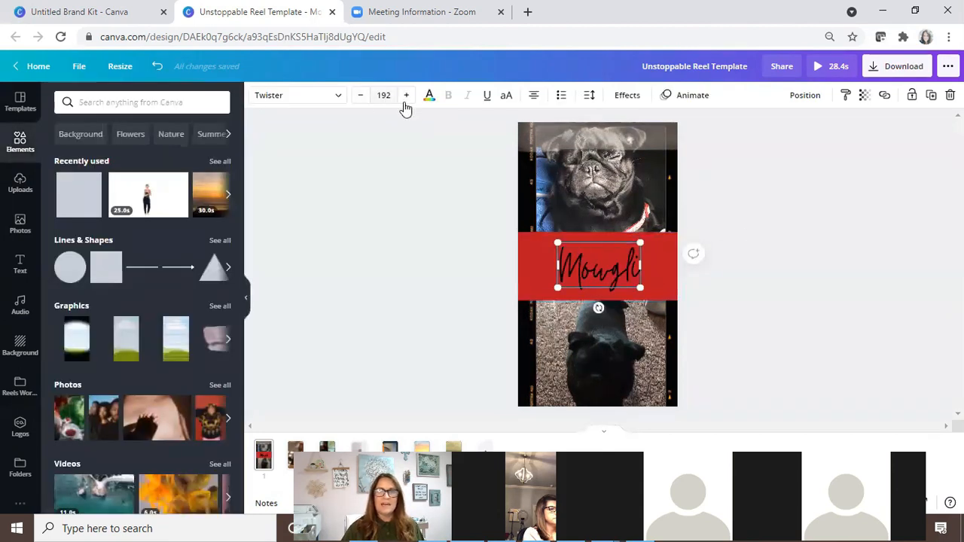
click(428, 95)
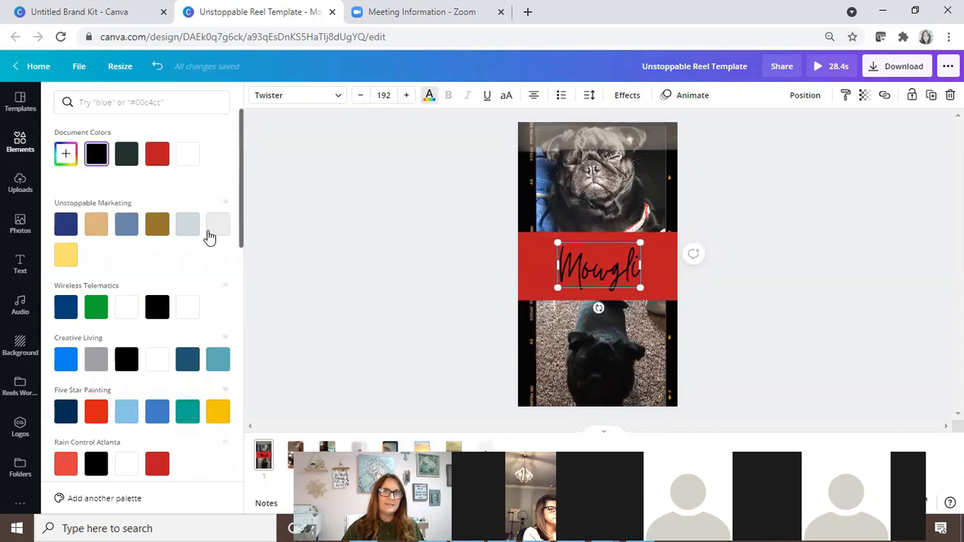
click(154, 364)
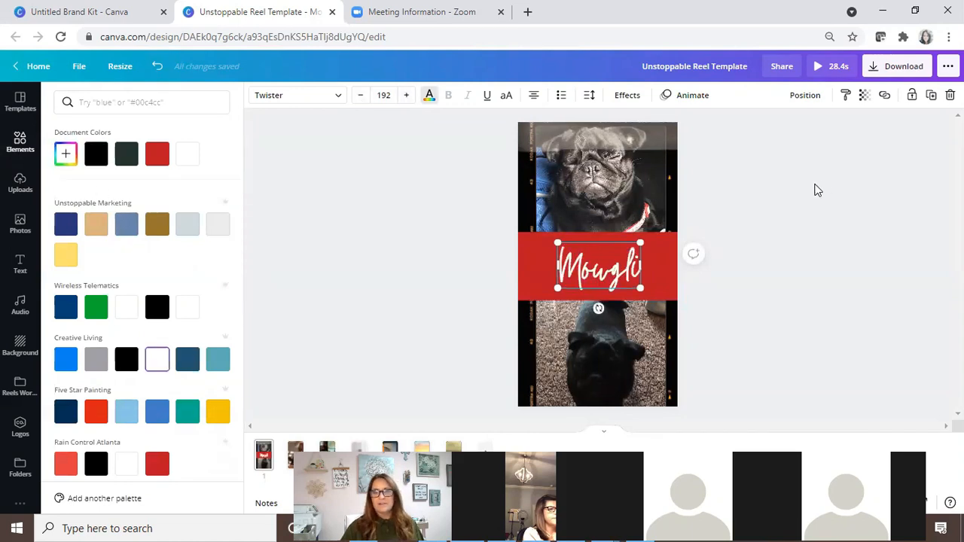
click(809, 188)
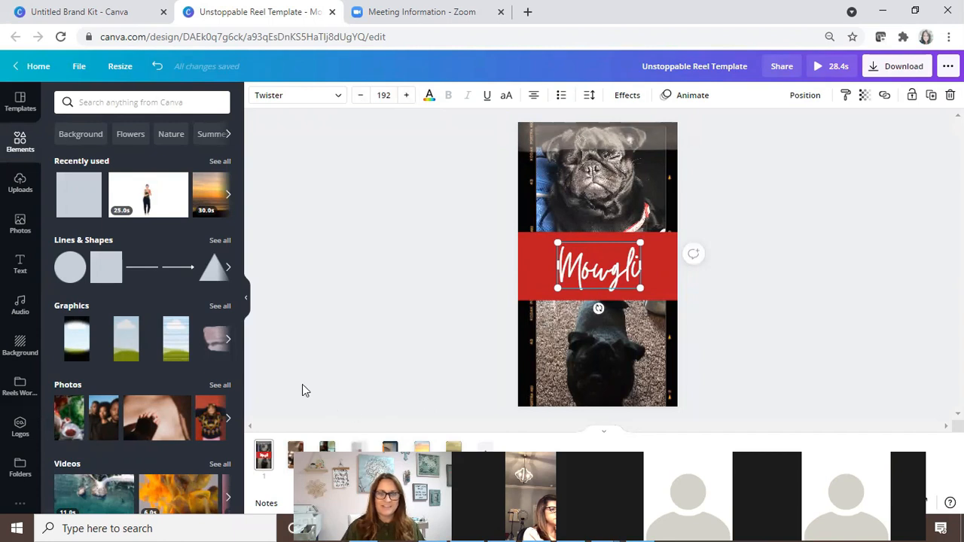
Step: Duplicate page 1 and delete the copy
click(295, 452)
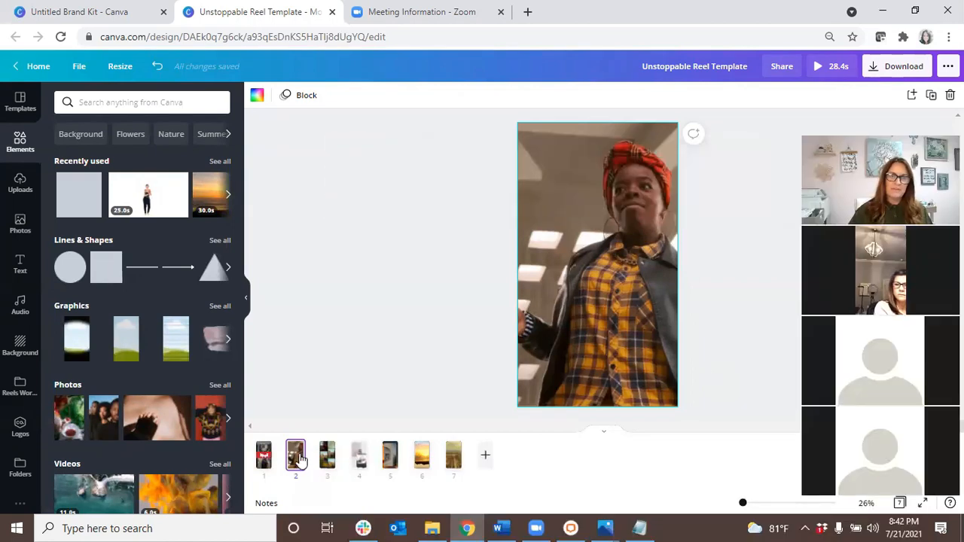
drag(300, 457, 300, 460)
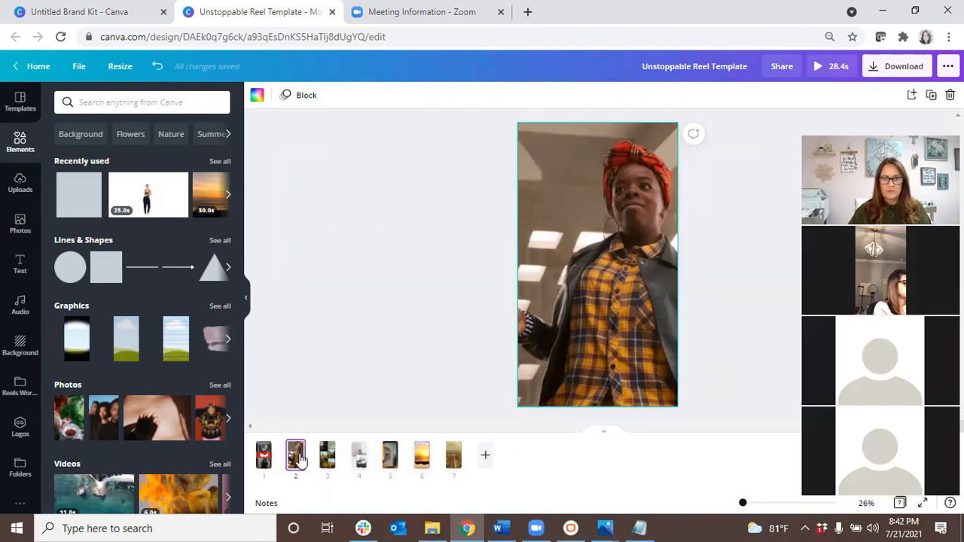
mouse_move(294, 455)
mouse_down()
mouse_move(259, 443)
mouse_move(264, 454)
mouse_move(312, 452)
mouse_move(292, 468)
mouse_up()
click(265, 465)
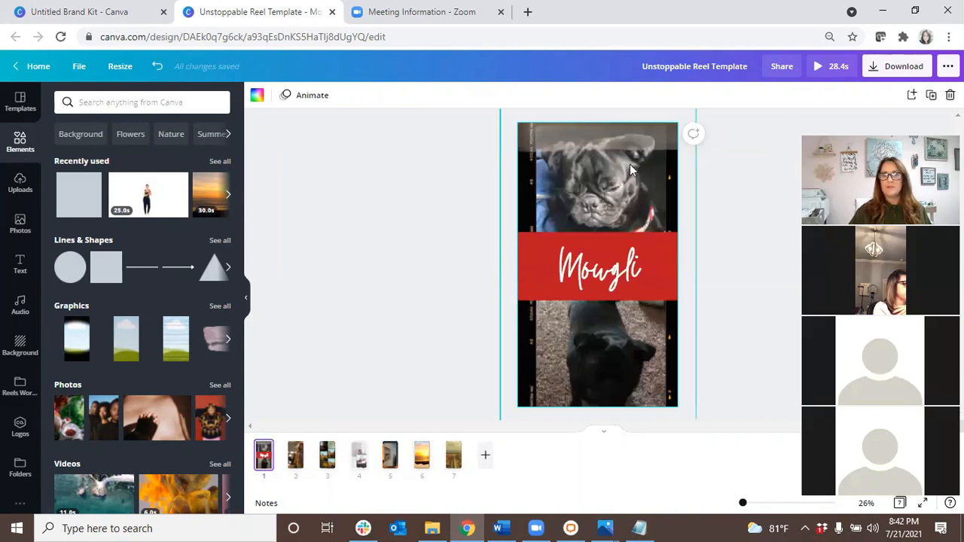
click(932, 96)
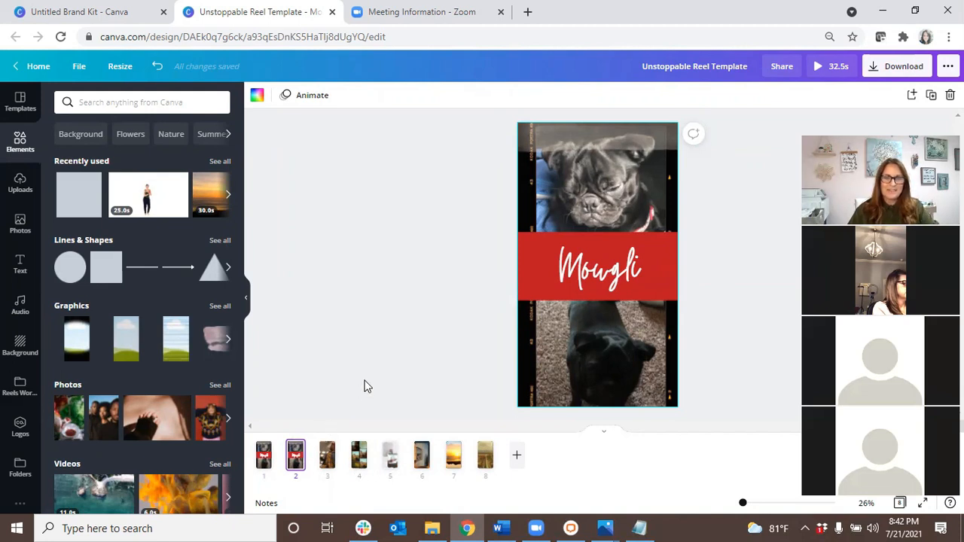
key(Delete)
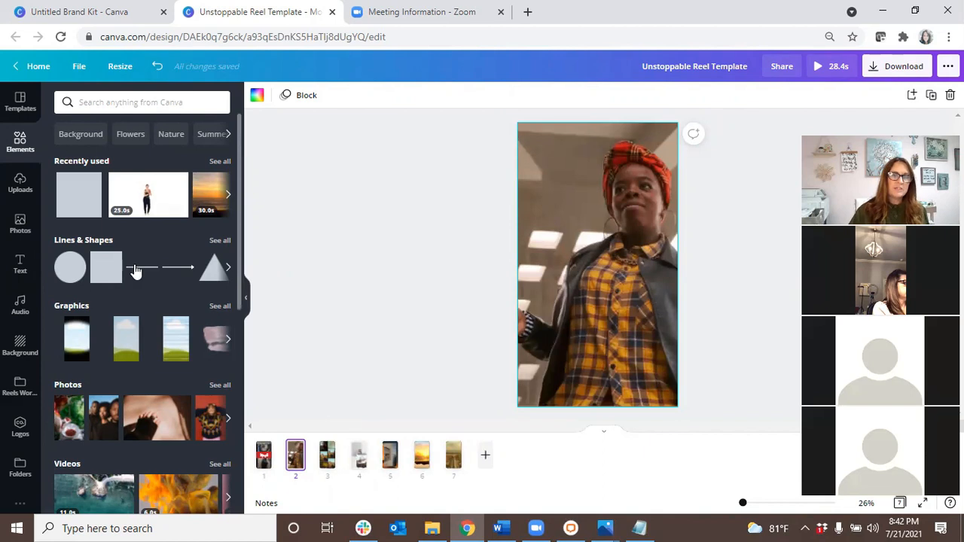
Step: Replace page 2's background video with the 6.8s video of the dog in a sombrero costume from the Reels Workshop folder
click(20, 385)
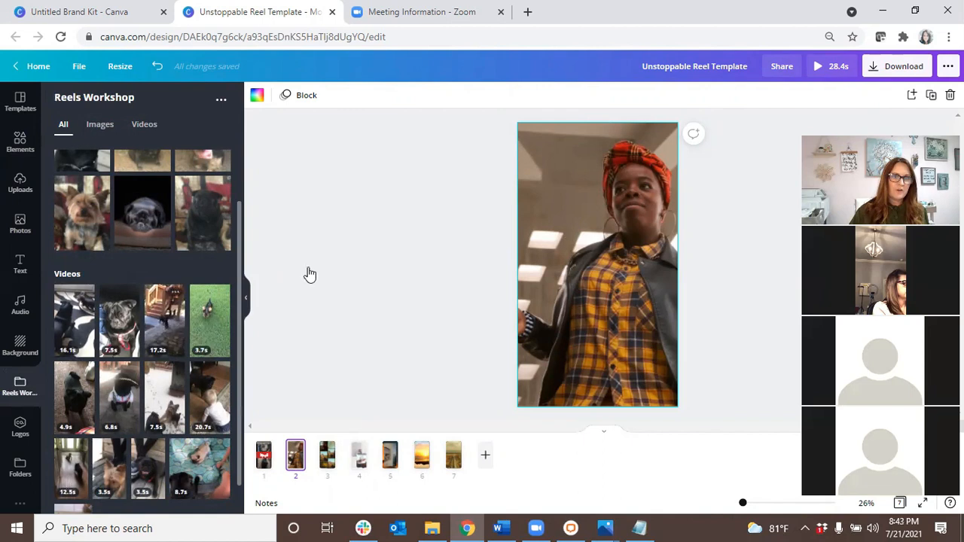
drag(126, 394, 533, 232)
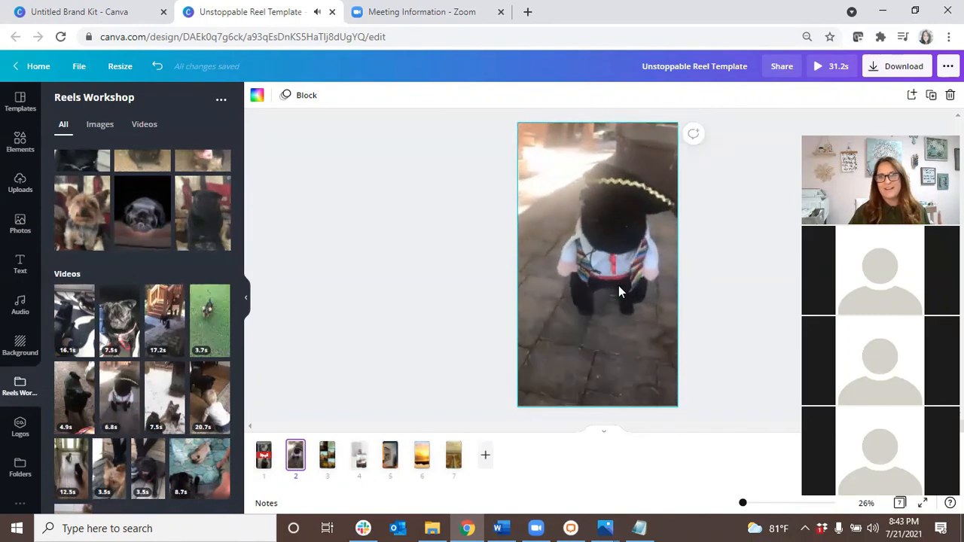
click(600, 334)
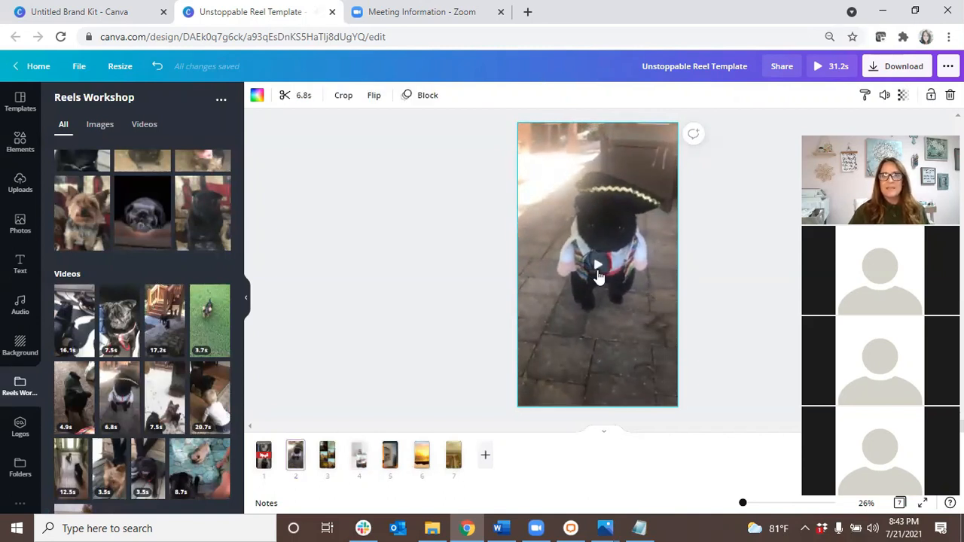
Step: Trim the start of page 2's sombrero dog video so the clip lasts 4.0 seconds, and review the page
click(302, 96)
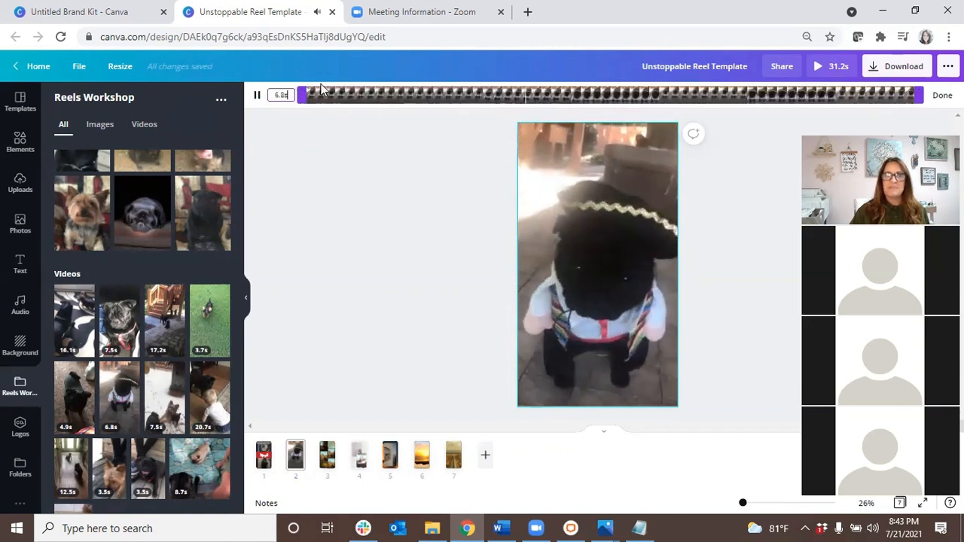
drag(303, 92, 532, 91)
drag(547, 94, 554, 93)
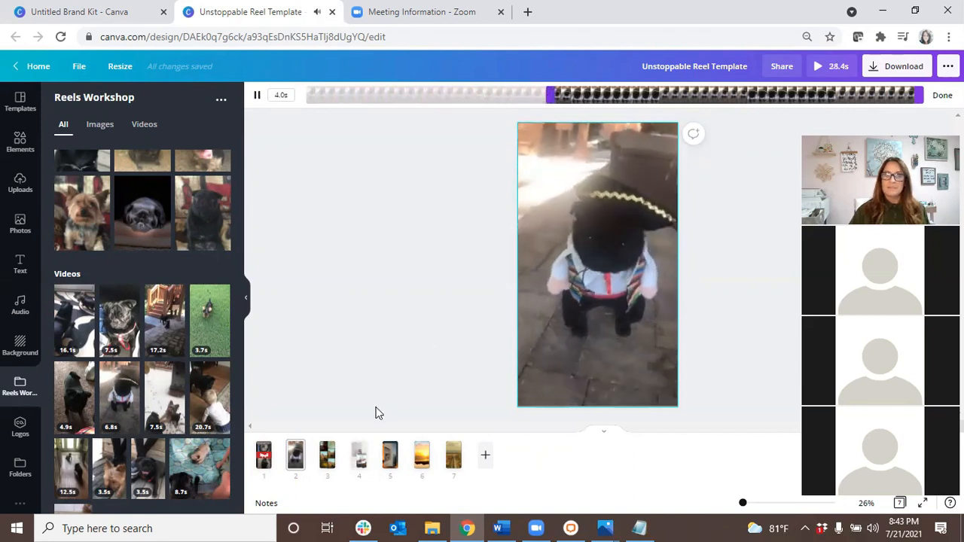
click(329, 461)
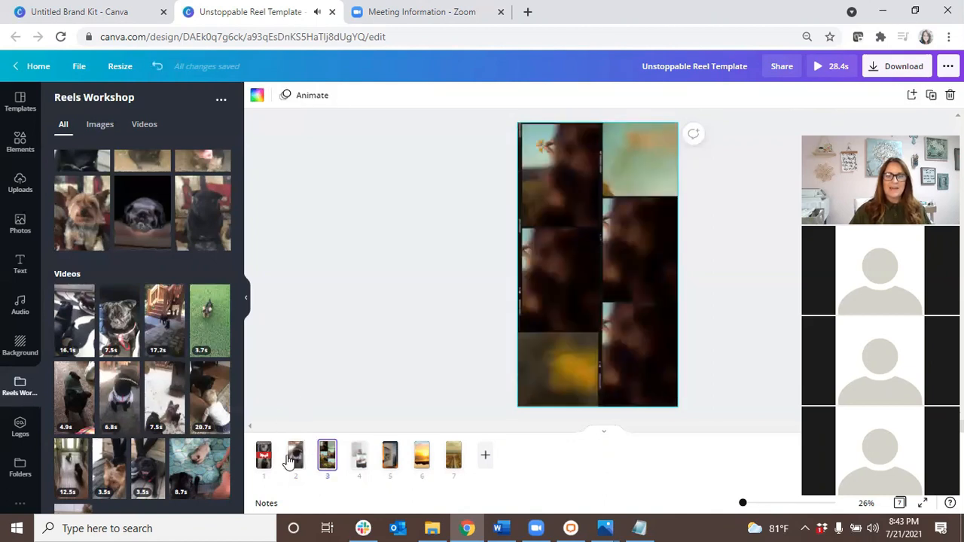
click(294, 460)
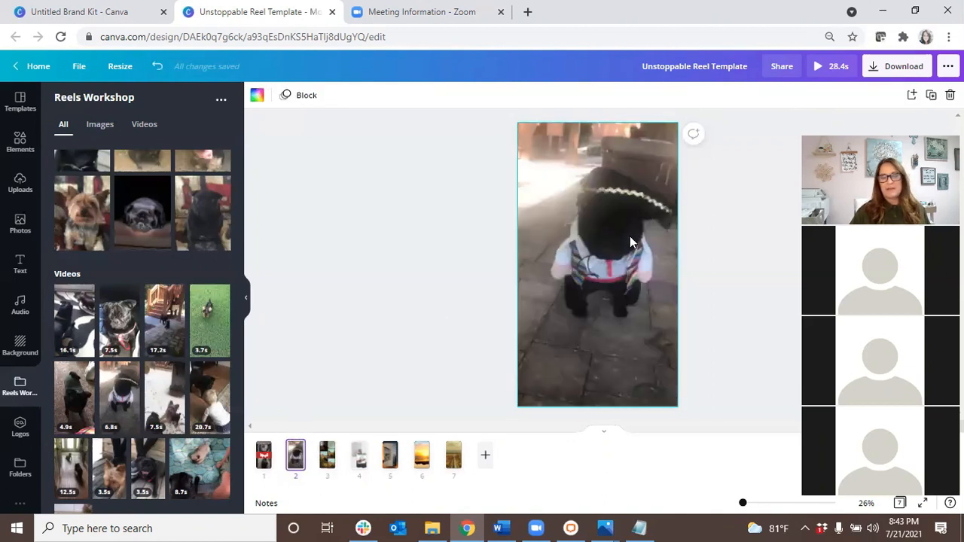
Step: Fill page 3's upper-left and lower-right film frames with the 3.7s video of the dog on the grass
click(328, 461)
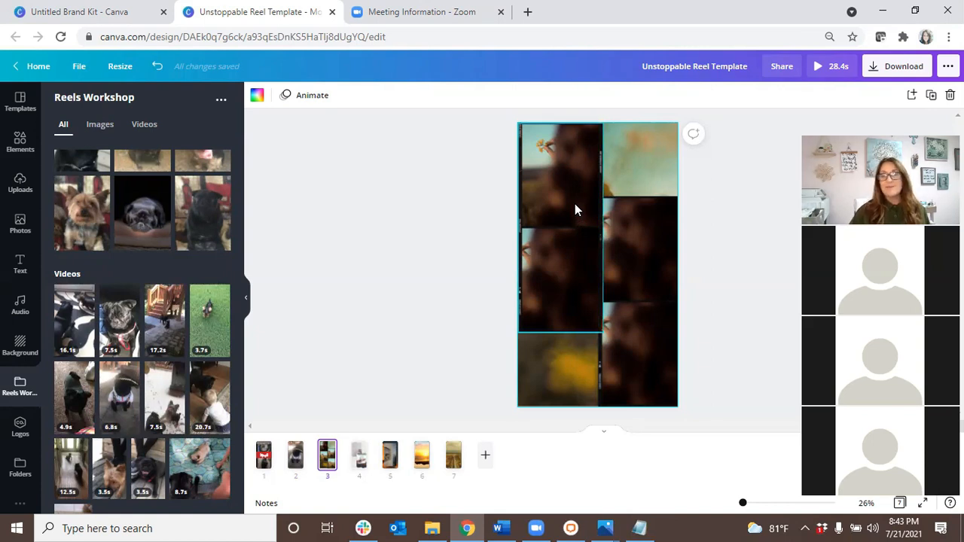
drag(205, 327, 538, 188)
drag(208, 324, 632, 336)
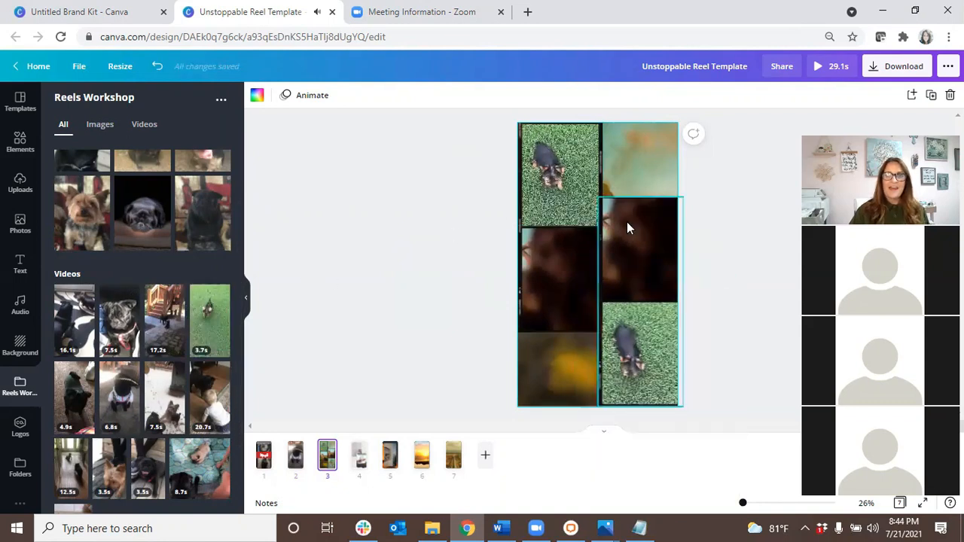
Step: Fill page 3's two remaining film frames with the photo of the Yorkie in front of red roses
mouse_move(559, 241)
mouse_down()
mouse_move(588, 233)
mouse_move(593, 259)
mouse_move(572, 240)
mouse_move(564, 245)
mouse_up()
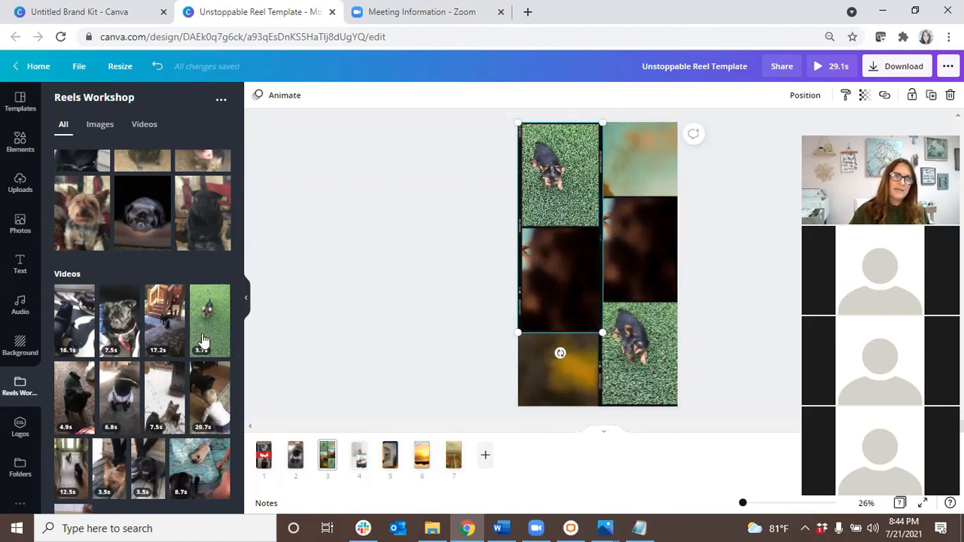
scroll(163, 340, up, 1)
drag(205, 216, 550, 288)
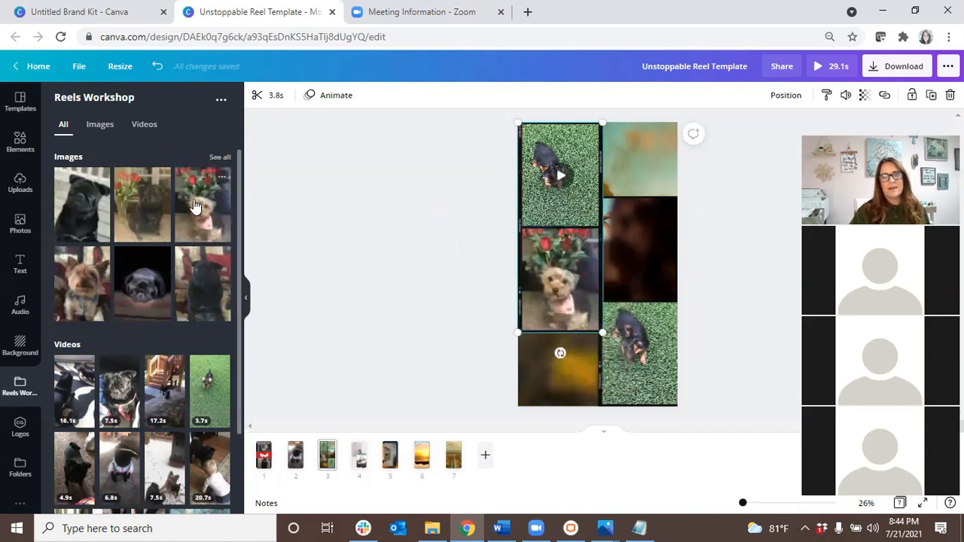
drag(573, 237, 639, 225)
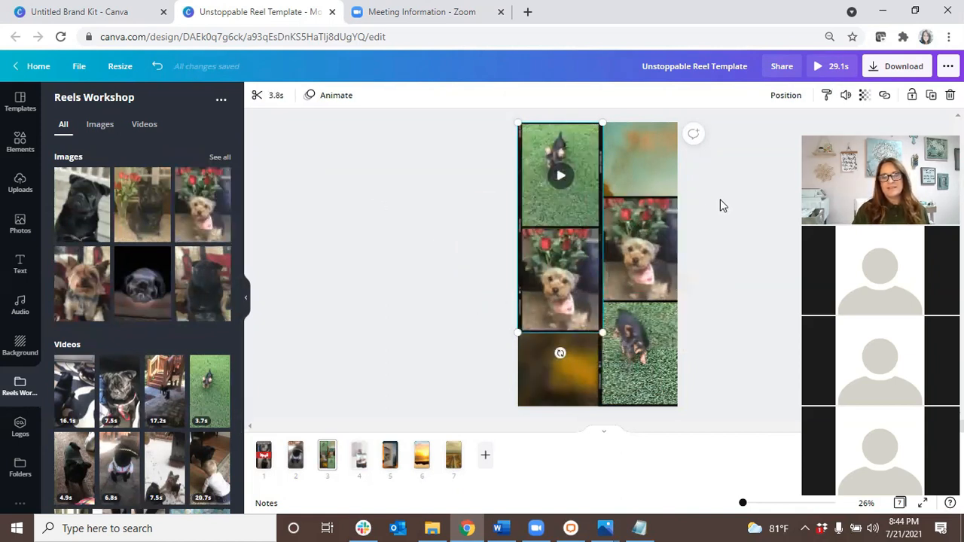
Step: Search Elements videos for "red sparkle" and replace page 3's background video with the 8.0s red sparkle clip
click(642, 150)
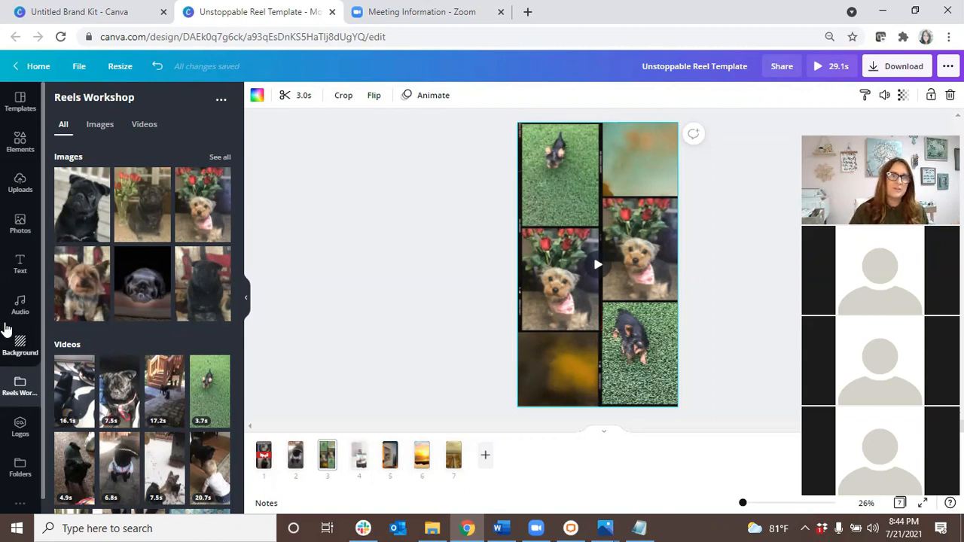
click(20, 143)
click(97, 102)
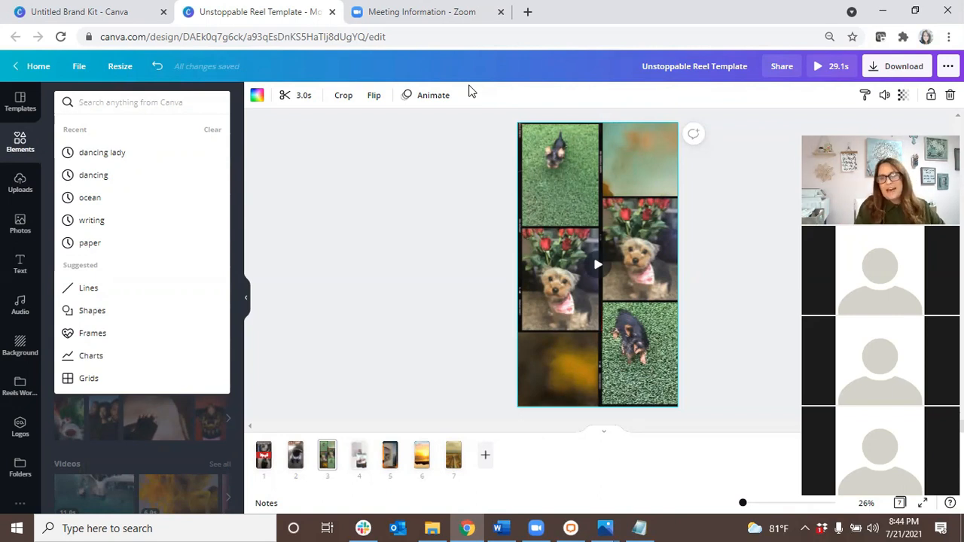
text(red sparkle)
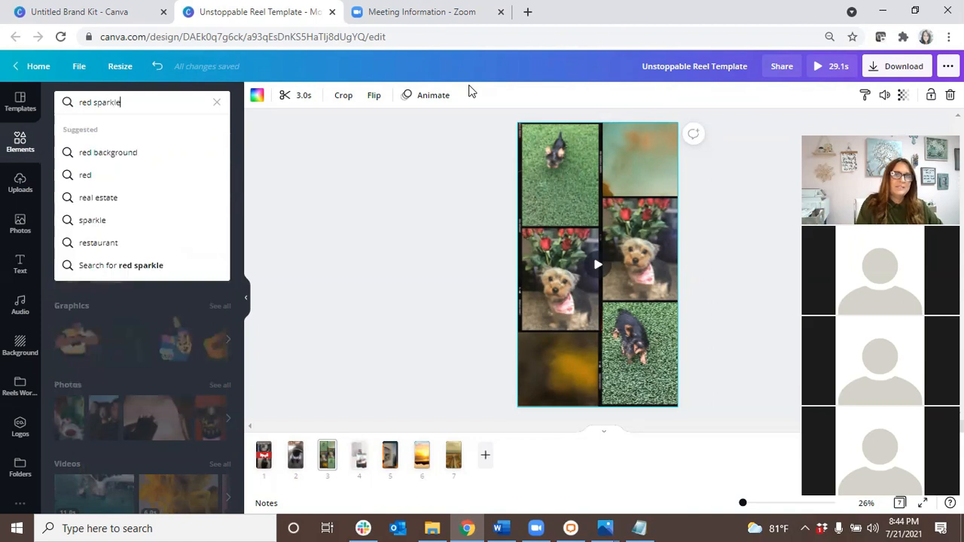
key(Return)
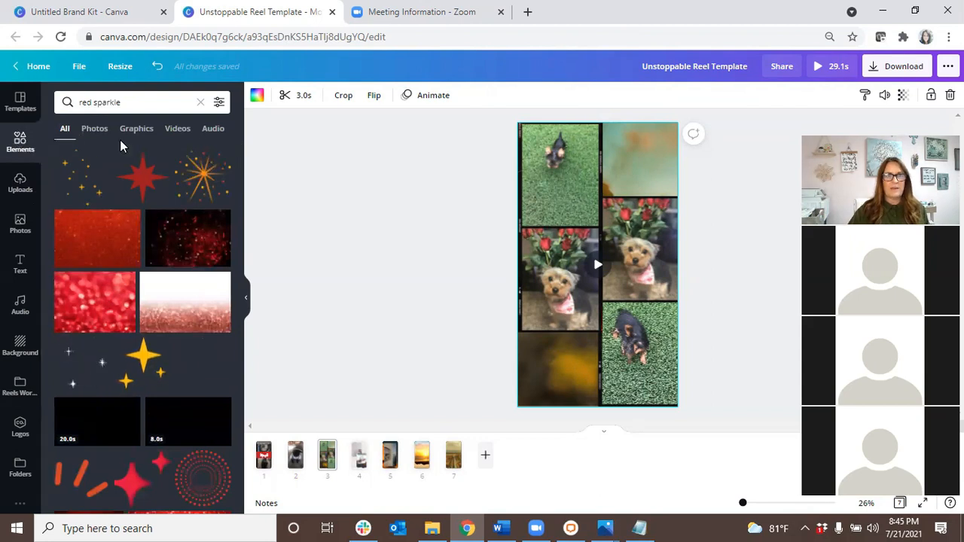
click(179, 132)
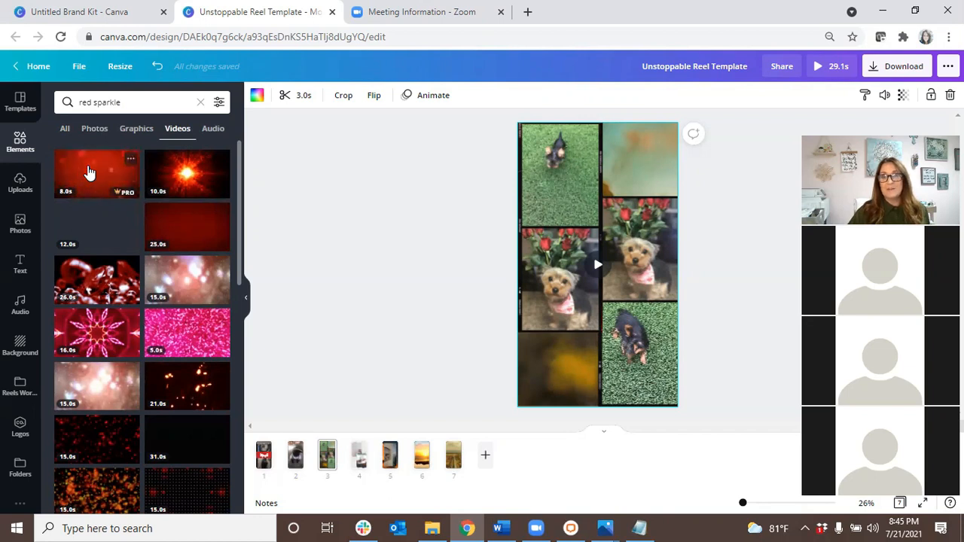
drag(110, 183, 525, 360)
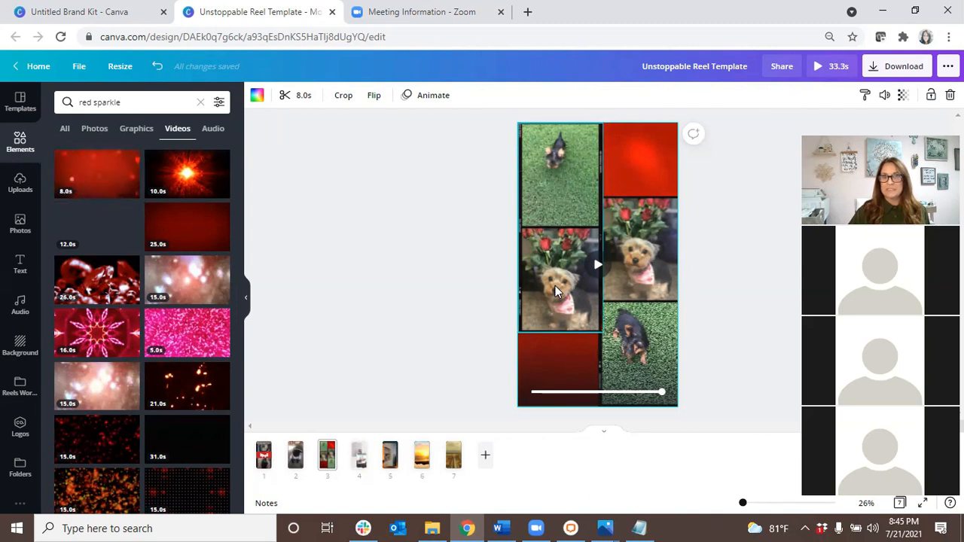
Step: Check the lengths of page 3's framed dog videos and trim the end of the red background video to 3.8 seconds
click(567, 175)
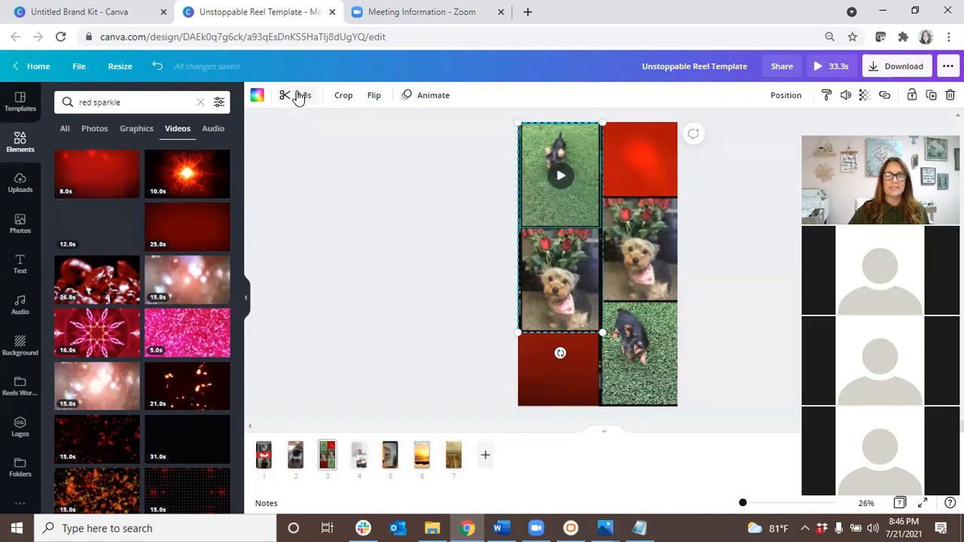
click(631, 356)
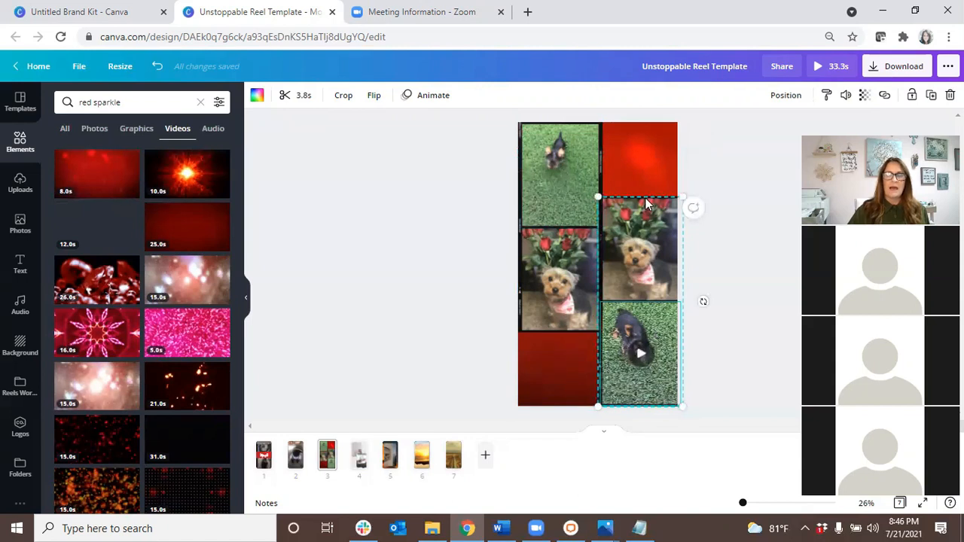
click(630, 155)
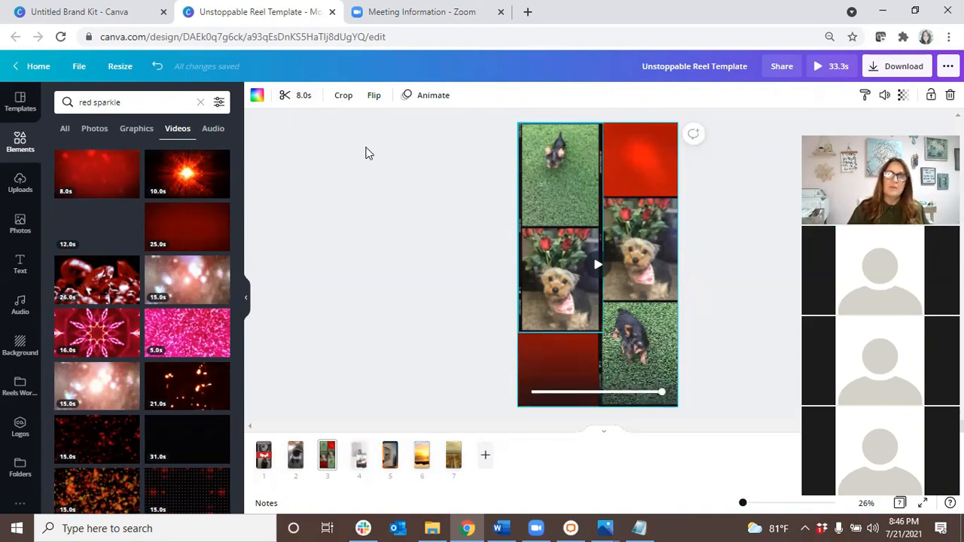
click(302, 98)
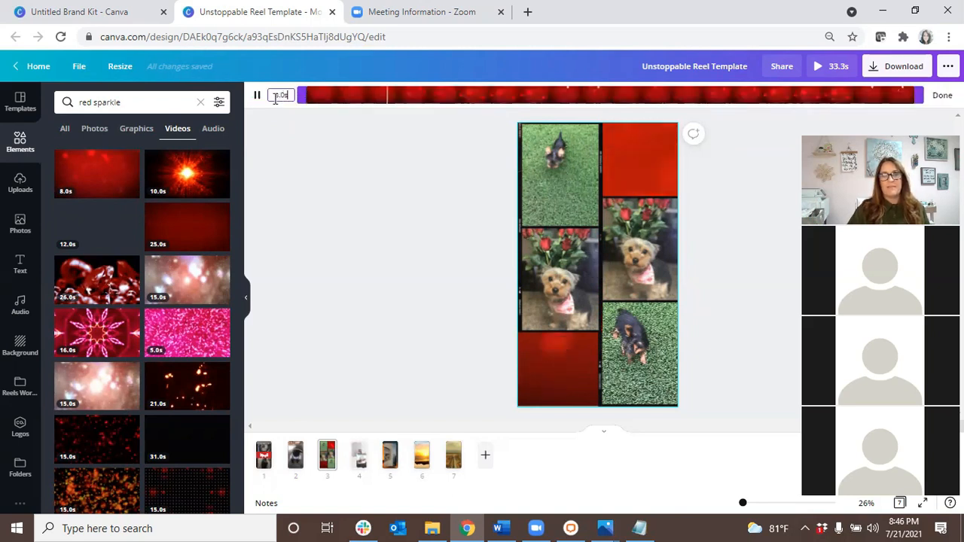
drag(917, 95, 601, 93)
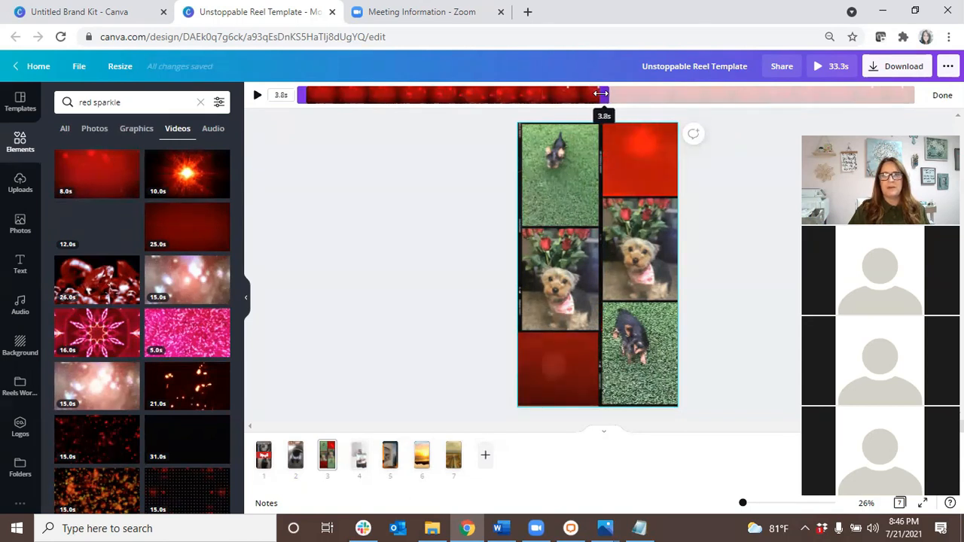
click(556, 185)
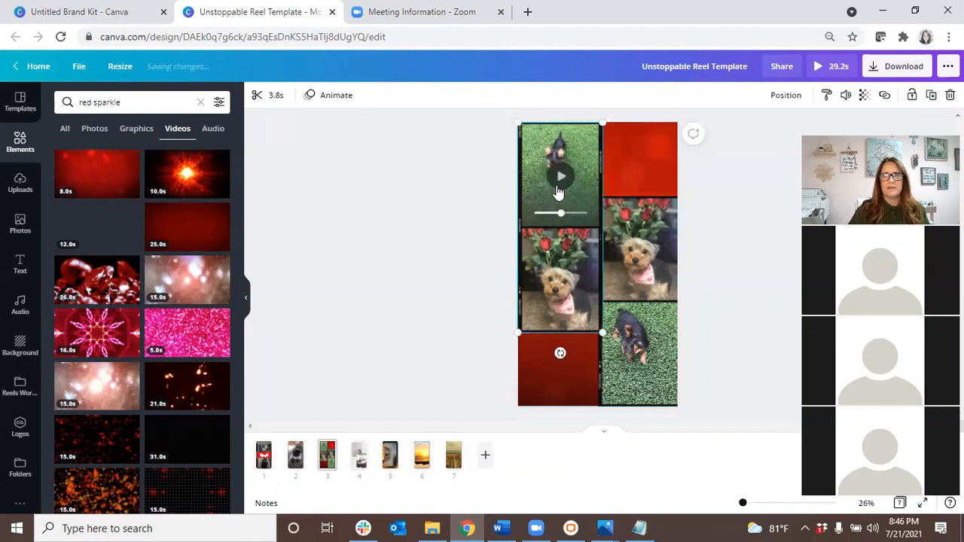
click(640, 165)
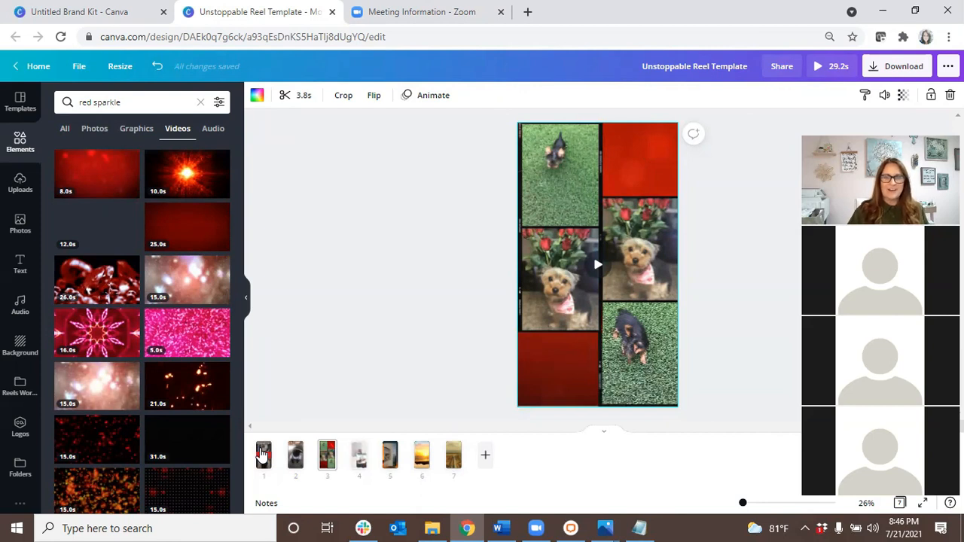
Step: Preview the reel from page 1 through page 3, and return to the editor
click(263, 454)
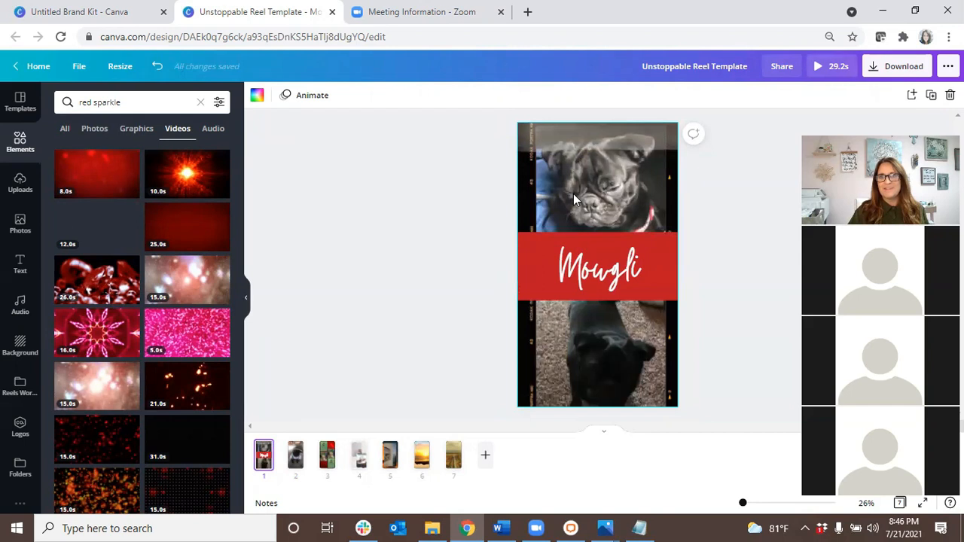
click(831, 66)
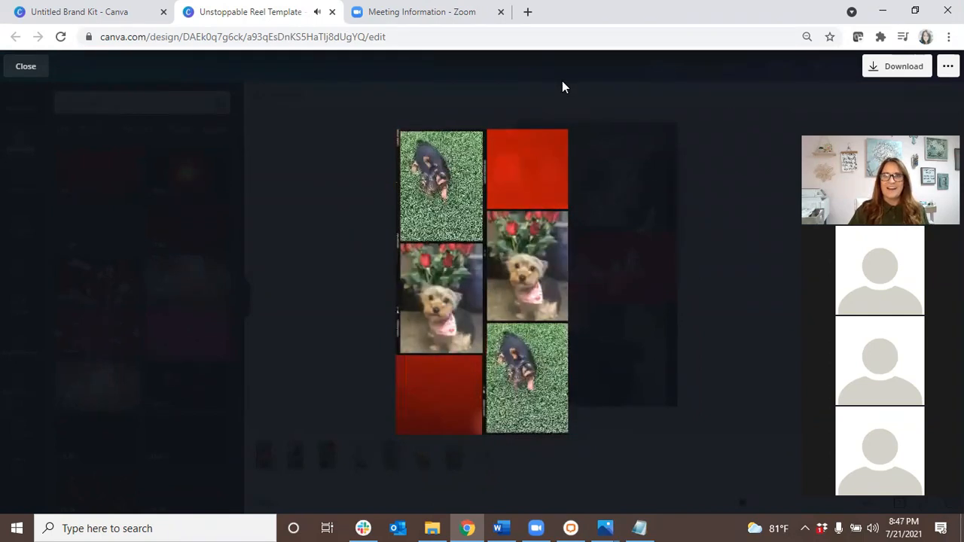
click(26, 66)
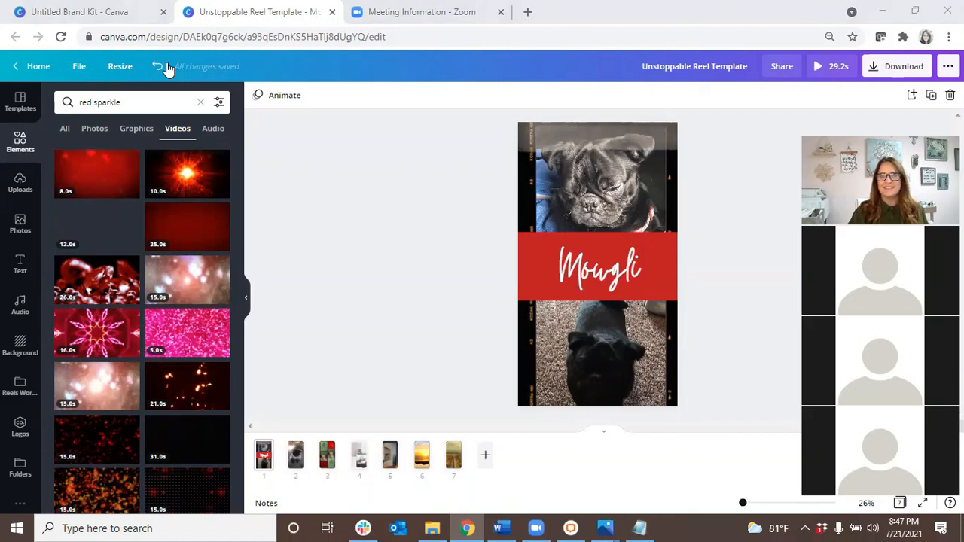
Step: Move page 4's torn-paper frames toward the right edge and replace the crumpled-paper background with the sepia field landscape with trees
click(359, 456)
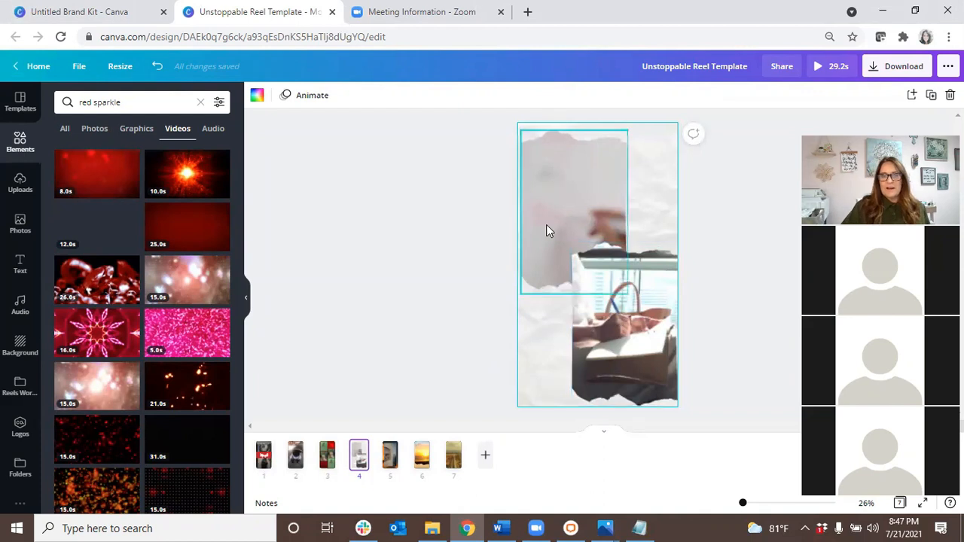
click(666, 179)
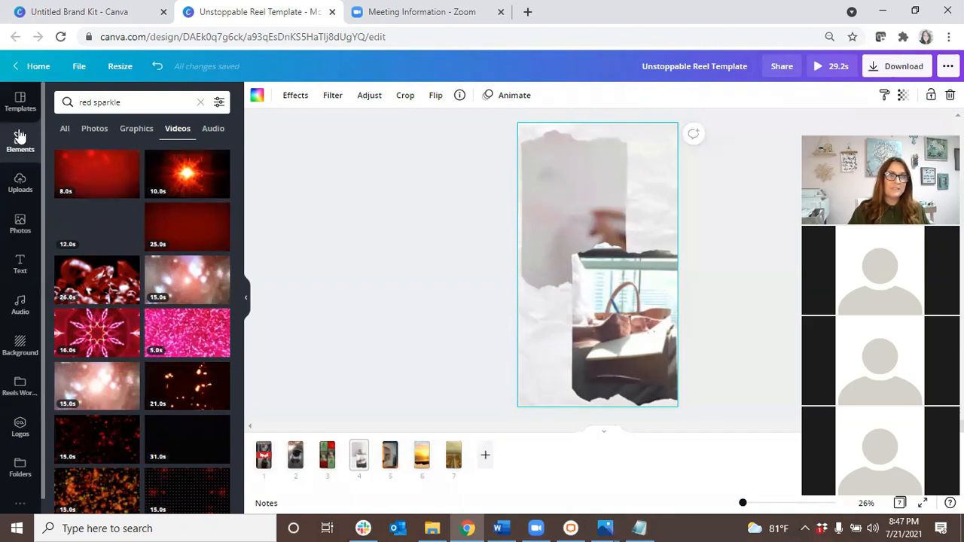
click(20, 345)
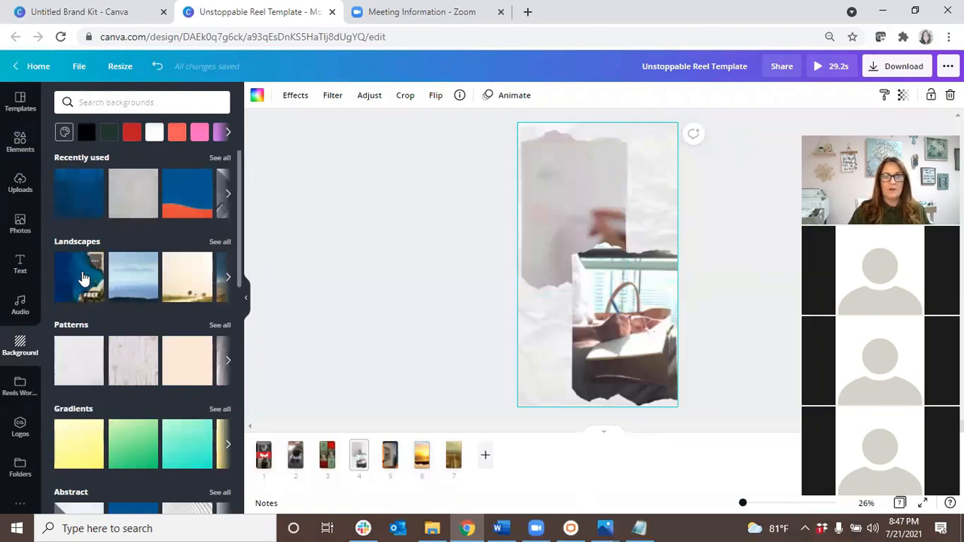
drag(81, 278, 182, 271)
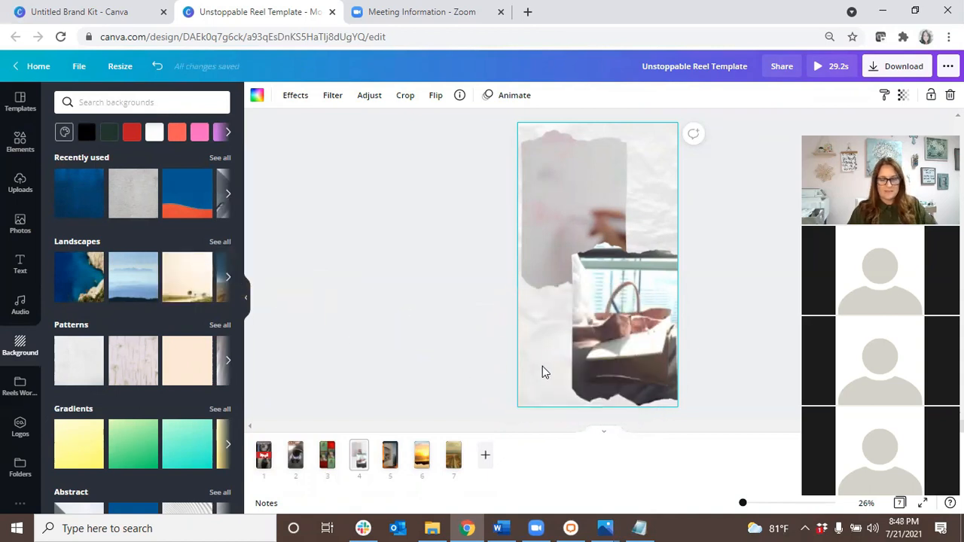
drag(167, 285, 467, 304)
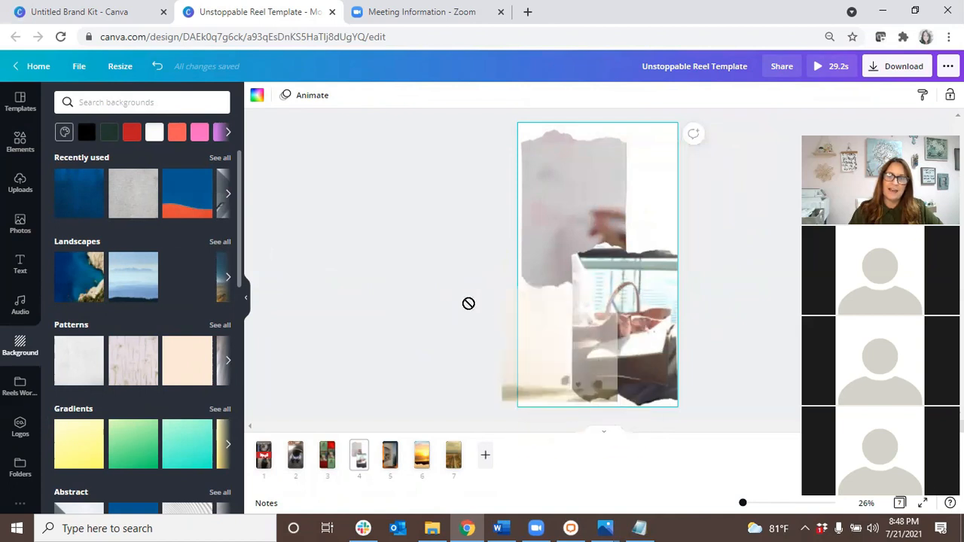
drag(593, 187, 705, 188)
drag(631, 322, 684, 329)
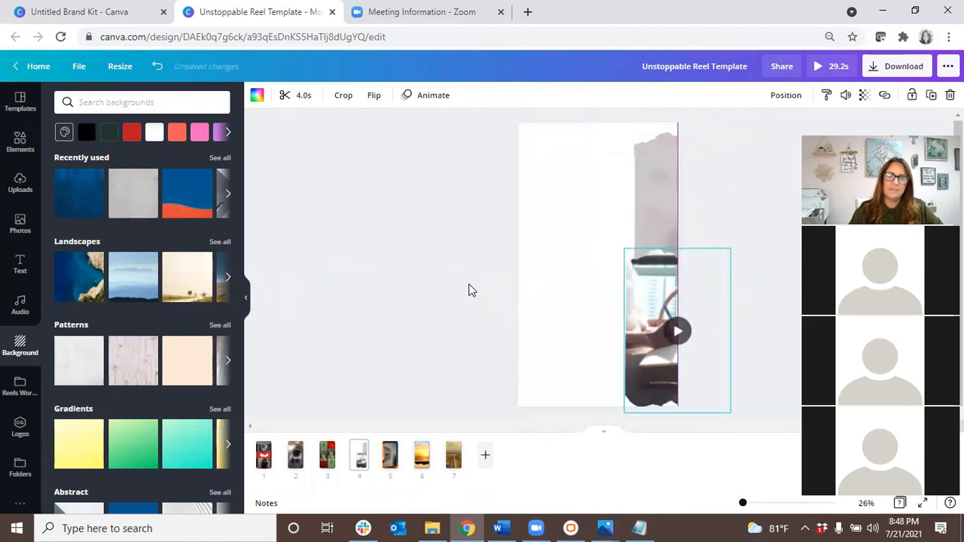
drag(198, 286, 547, 148)
Step: Move page 4's torn-paper frames back to the upper left and lower right, making the lower one slightly smaller
click(644, 193)
drag(646, 198, 536, 194)
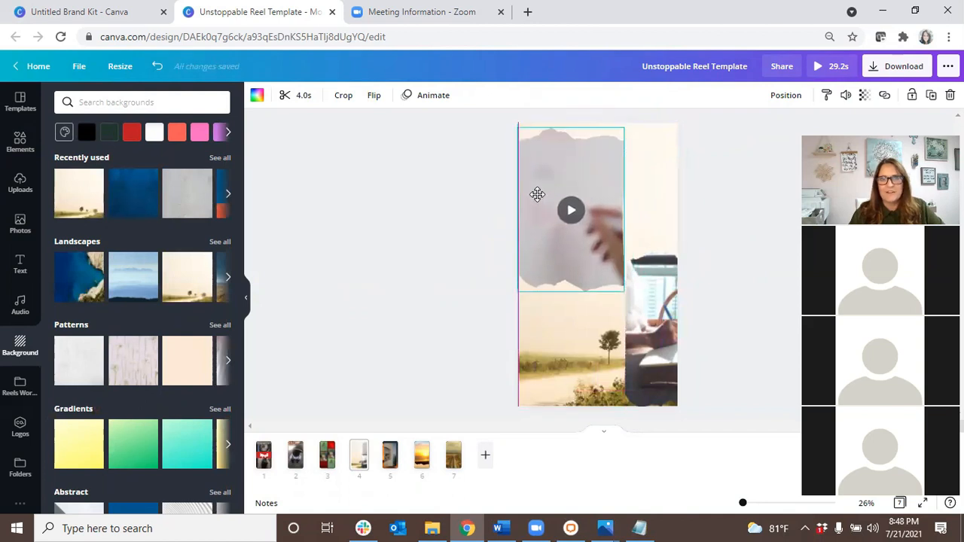
drag(645, 338, 583, 304)
drag(563, 221, 571, 237)
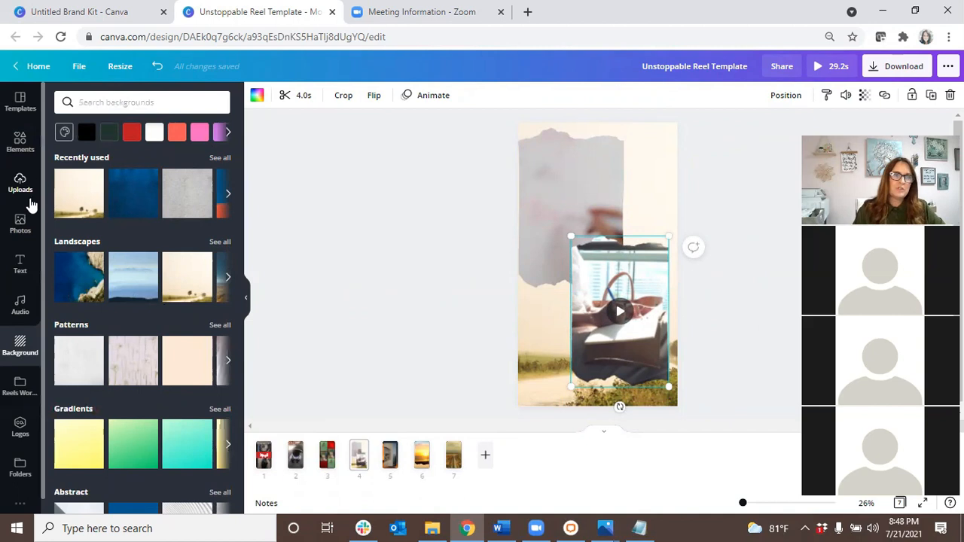
Step: Fill page 4's lower torn-paper frame with the 8.7s video of the dogs on the blue patterned blanket from the Reels Workshop folder
click(20, 384)
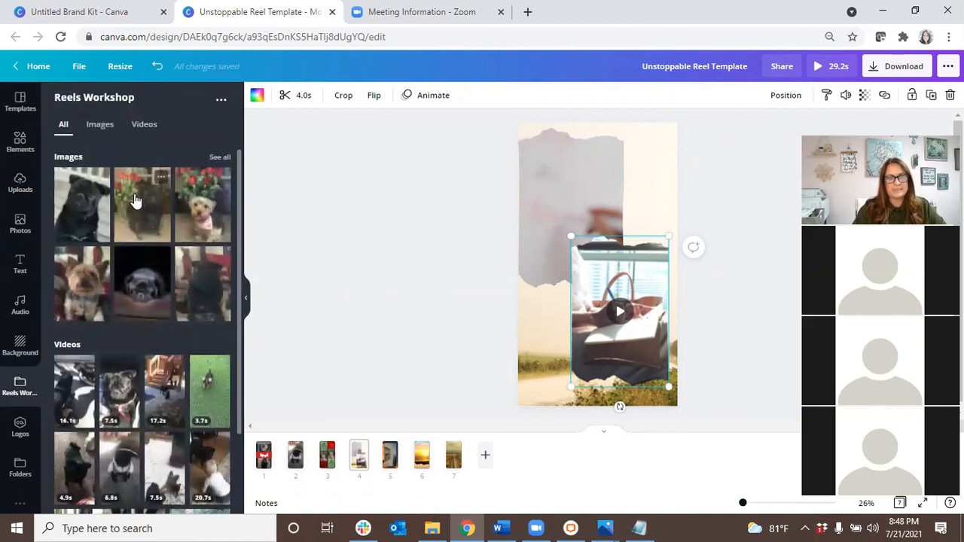
scroll(183, 311, down, 1)
scroll(180, 317, up, 1)
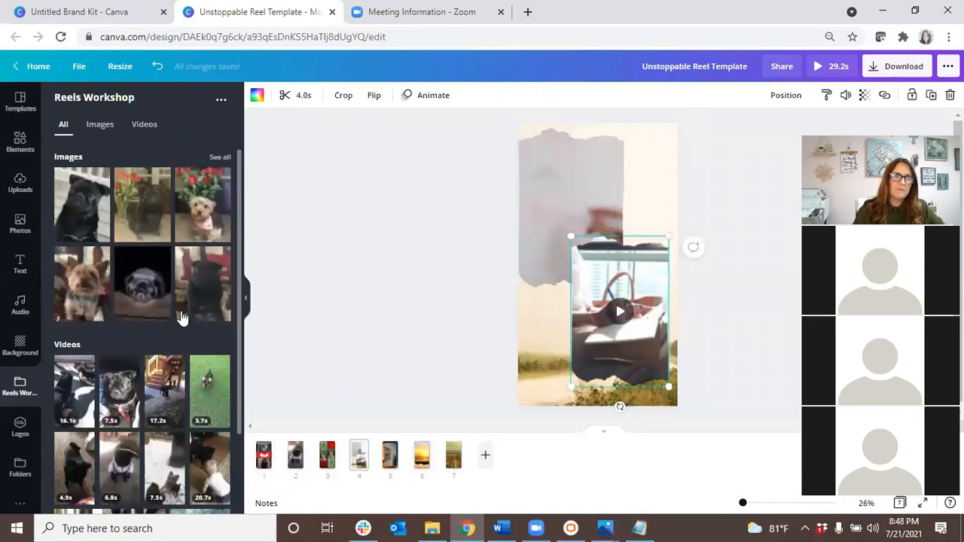
click(139, 126)
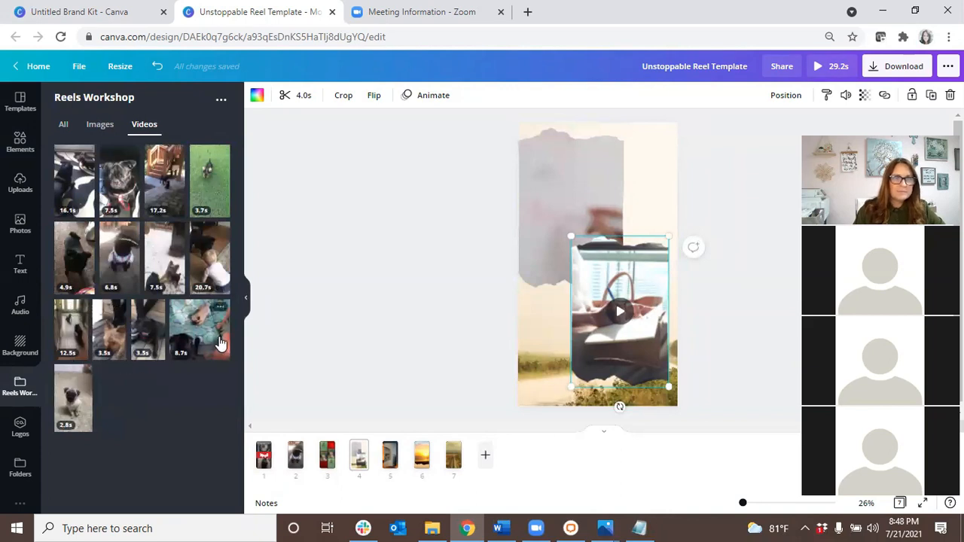
drag(192, 317, 608, 310)
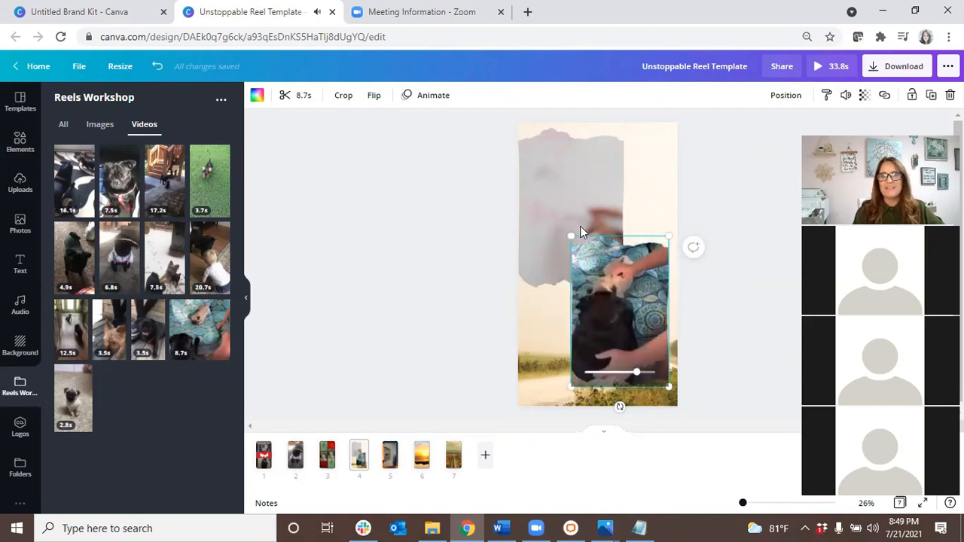
Step: Enlarge page 4's lower torn-paper frame slightly and trim the end of its dog video so the clip lasts 4.3 seconds
mouse_move(565, 220)
mouse_down()
mouse_move(549, 205)
mouse_move(555, 212)
mouse_up()
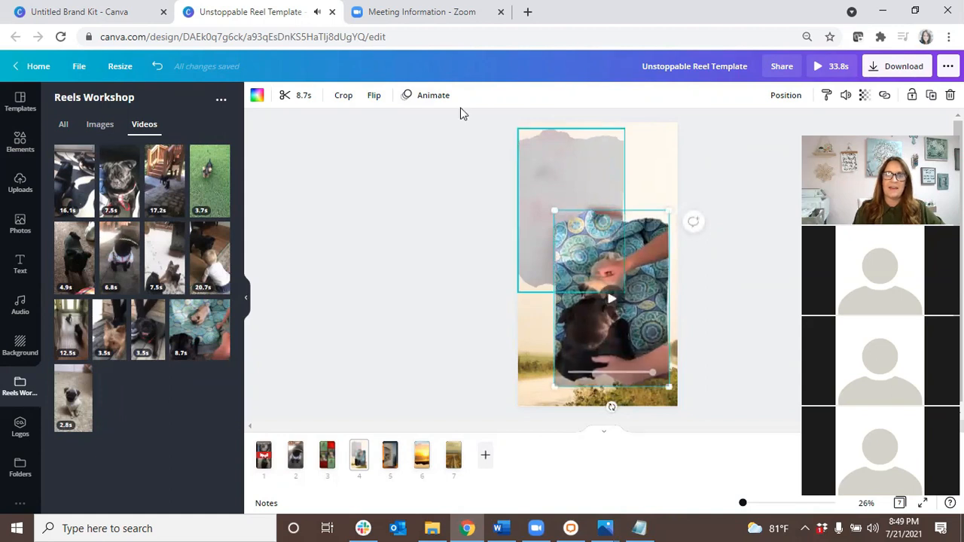
click(304, 98)
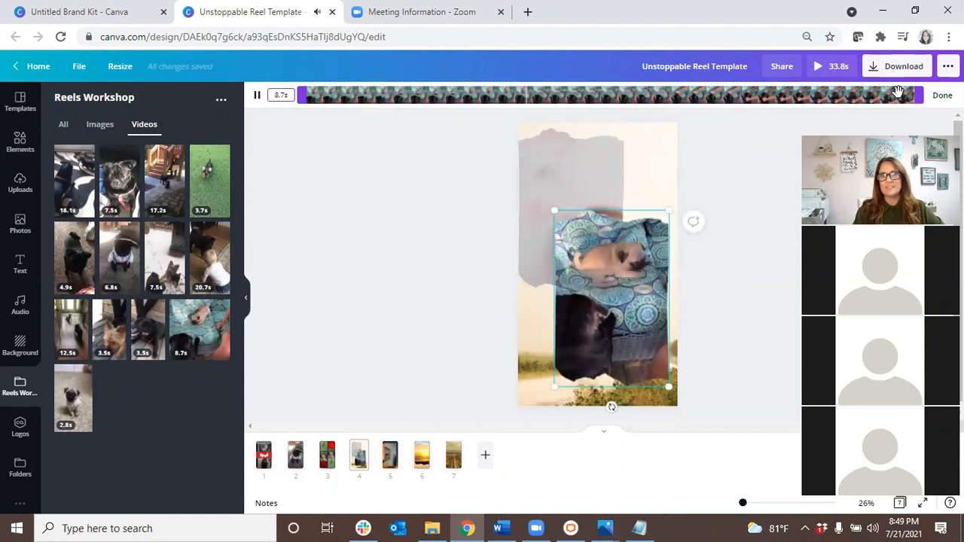
drag(919, 96, 613, 99)
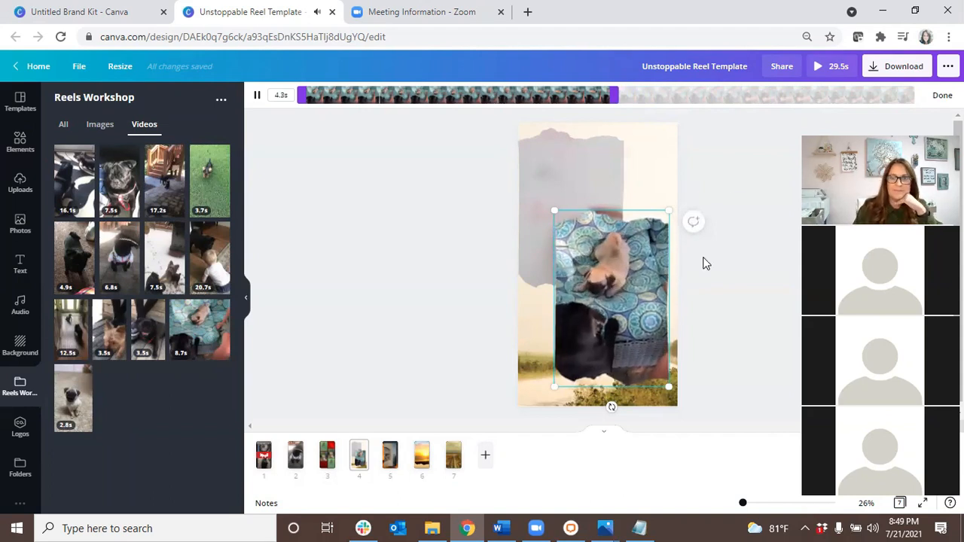
Step: Delete page 4's upper-left torn-paper frame with its video, then enlarge the remaining dog video frame and center it on the page
mouse_move(596, 274)
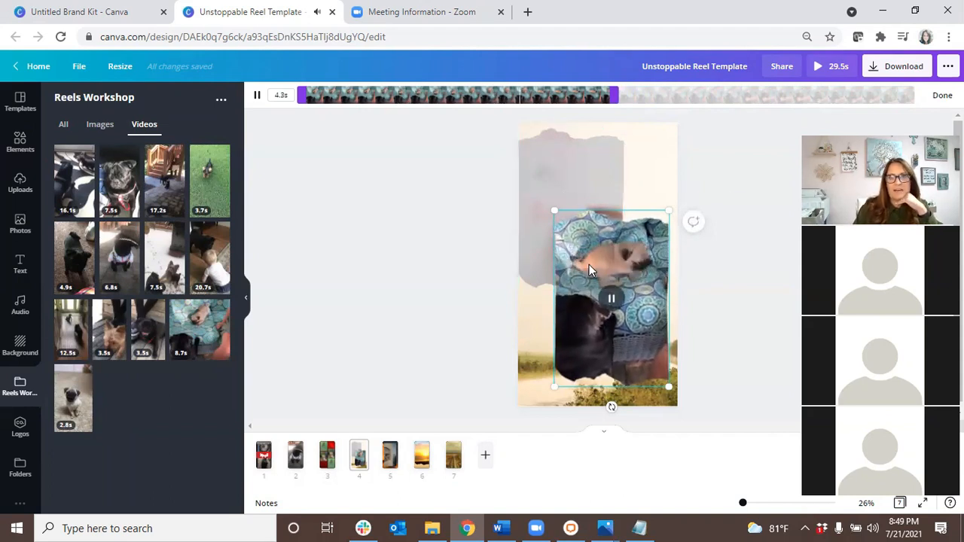
drag(653, 250, 637, 216)
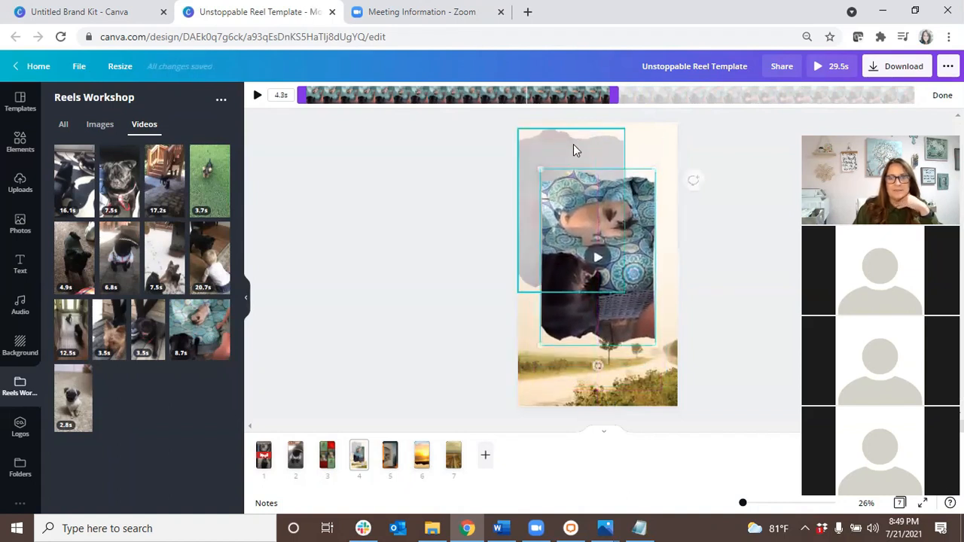
click(570, 149)
key(Delete)
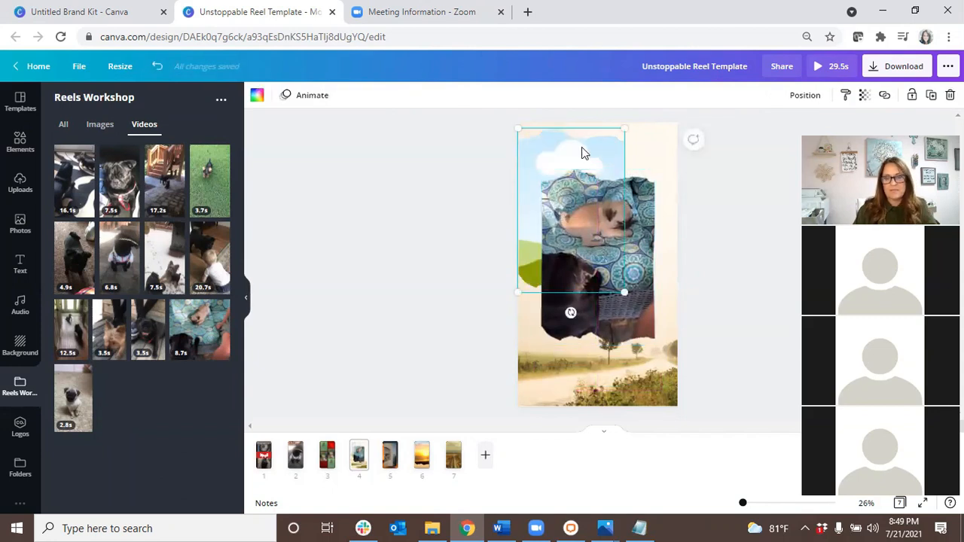
key(Delete)
drag(579, 229, 573, 198)
mouse_move(645, 312)
mouse_down()
mouse_move(673, 351)
mouse_move(638, 321)
mouse_up()
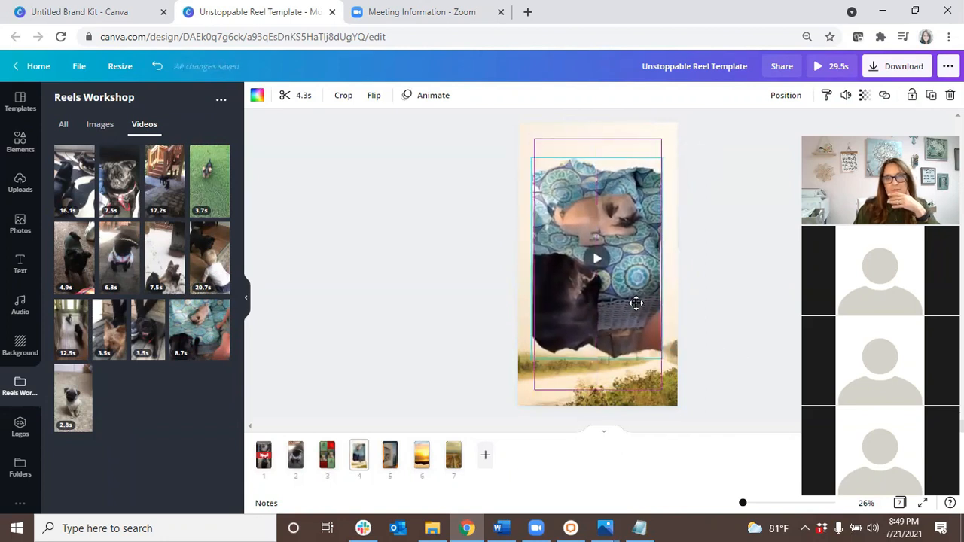
Step: Delete page 4's country-road background image and search the video elements for "boho"
click(605, 391)
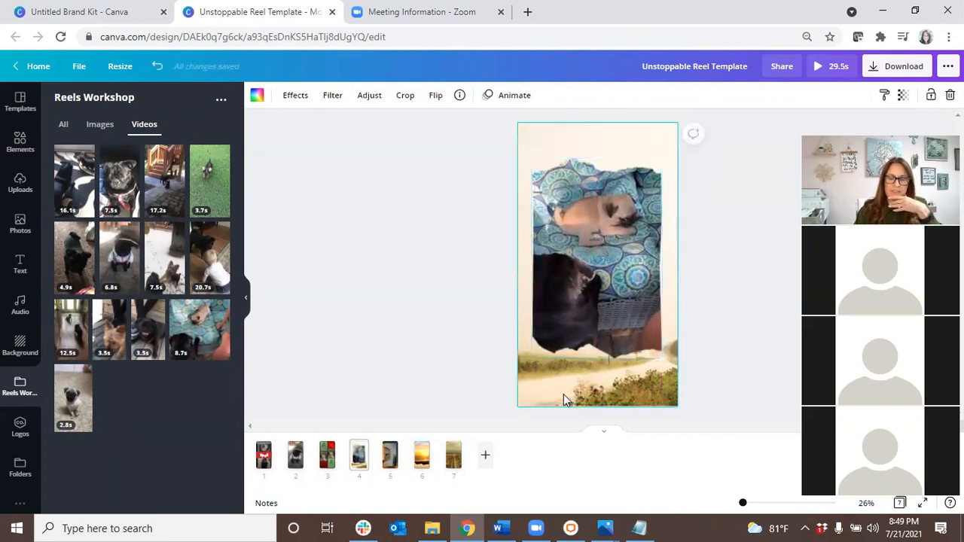
key(Delete)
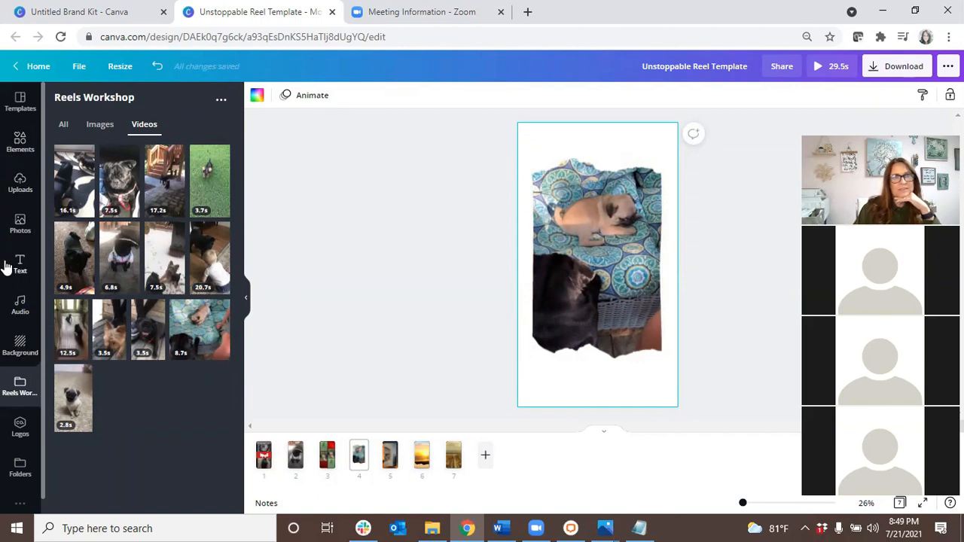
click(21, 143)
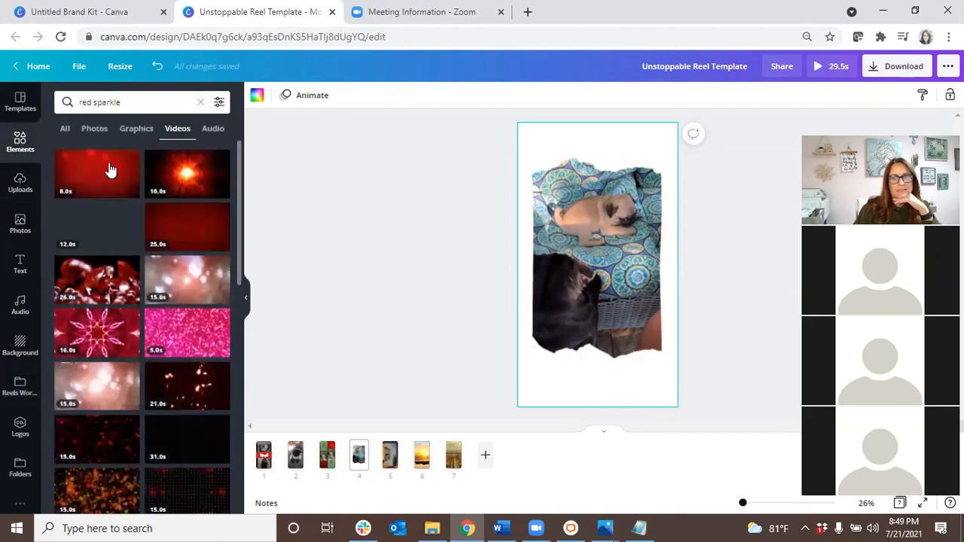
click(157, 104)
triple_click(157, 106)
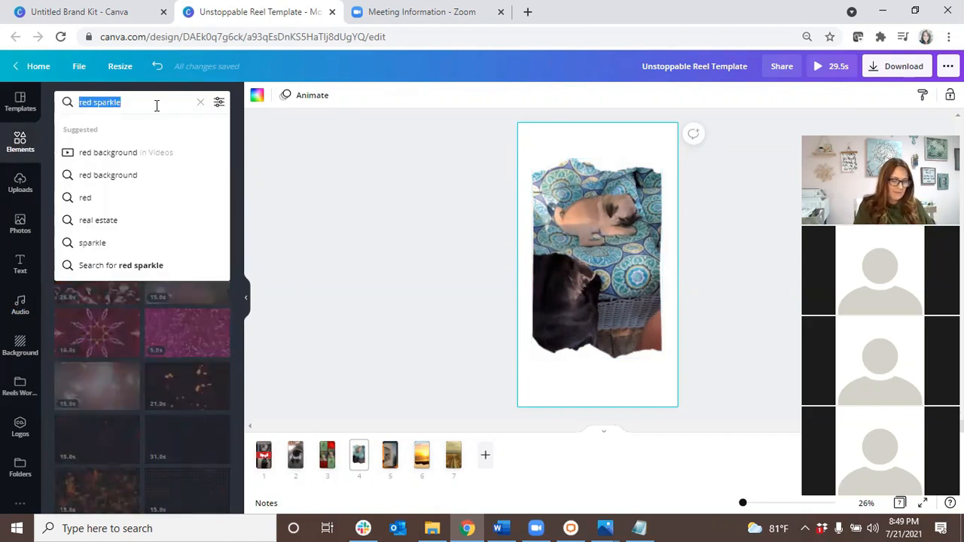
text(boho)
key(Return)
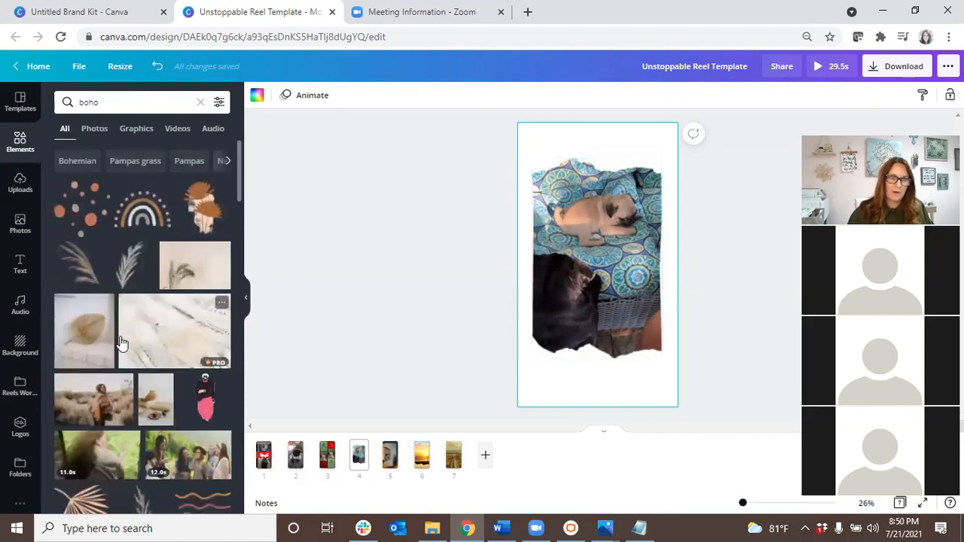
click(177, 130)
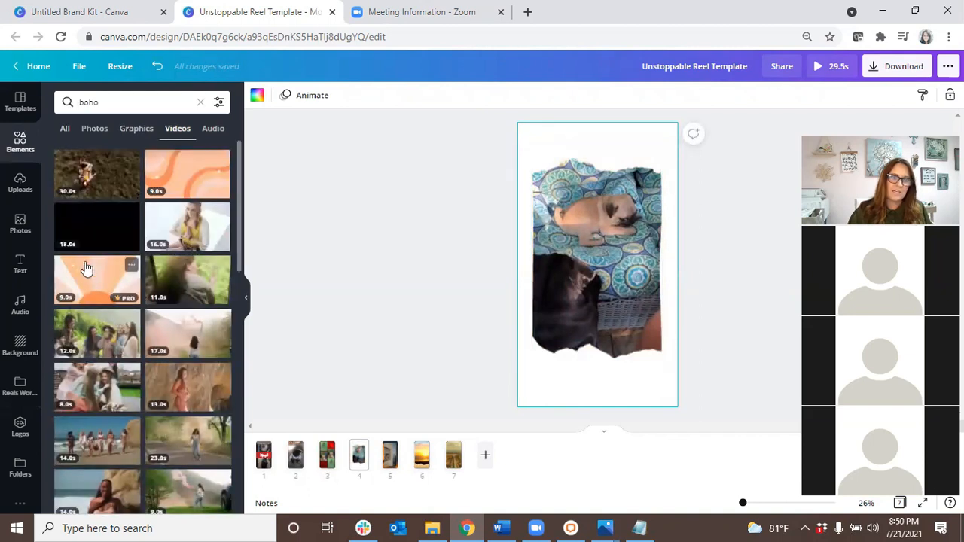
Step: Browse the boho videos and set the 9.0s peach video with orange wavy stripes as page 4's background
scroll(105, 275, down, 4)
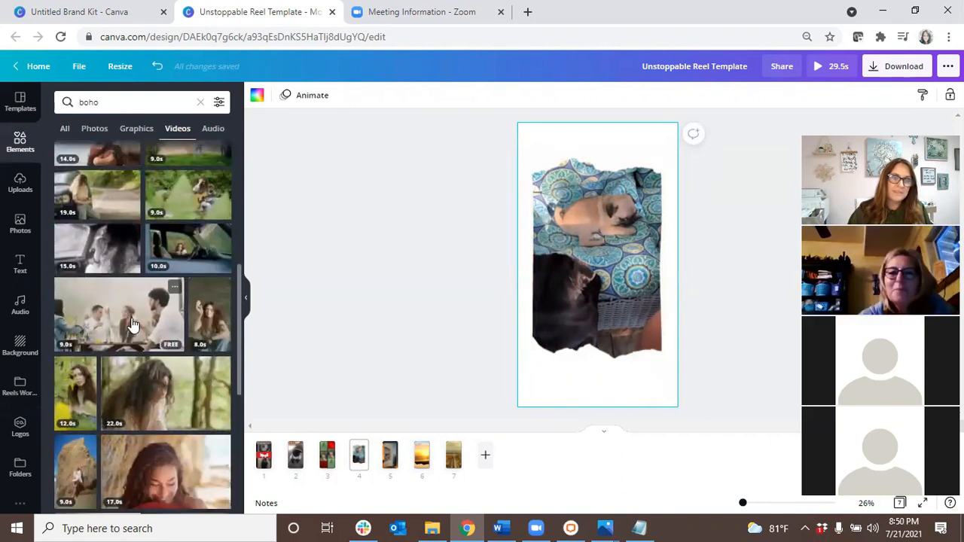
scroll(123, 348, up, 4)
scroll(123, 349, up, 1)
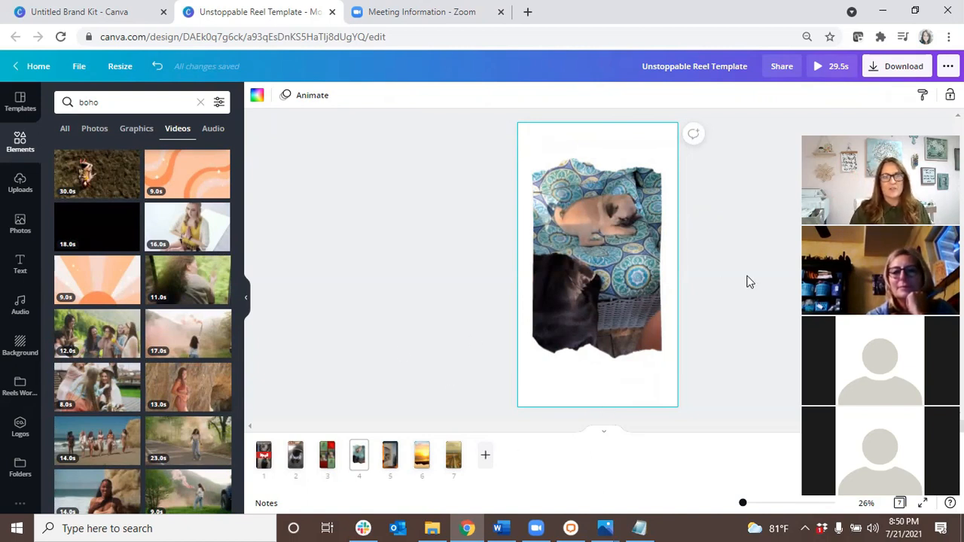
drag(189, 186, 530, 350)
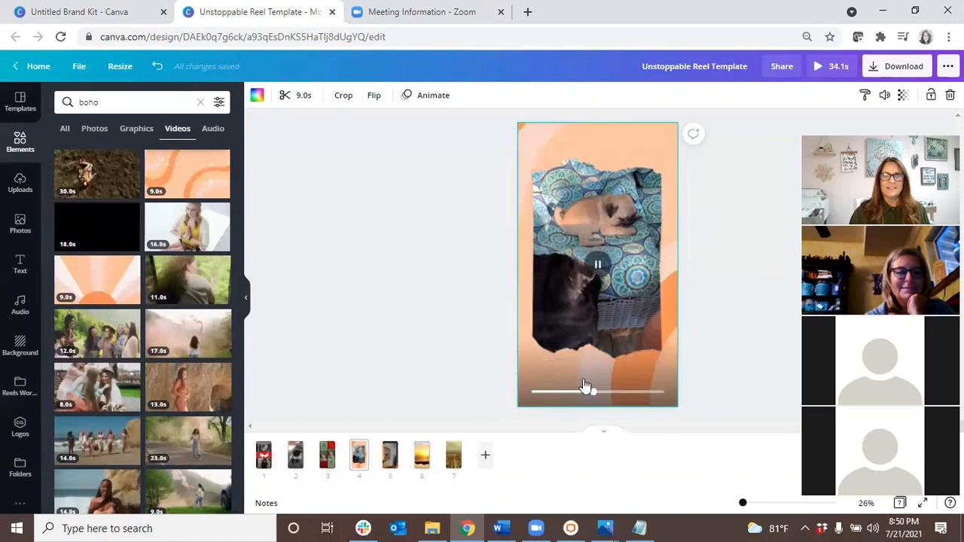
Step: Trim the end of page 4's orange background video to 4.3 seconds to match the dog clip, then pause its playback
click(617, 300)
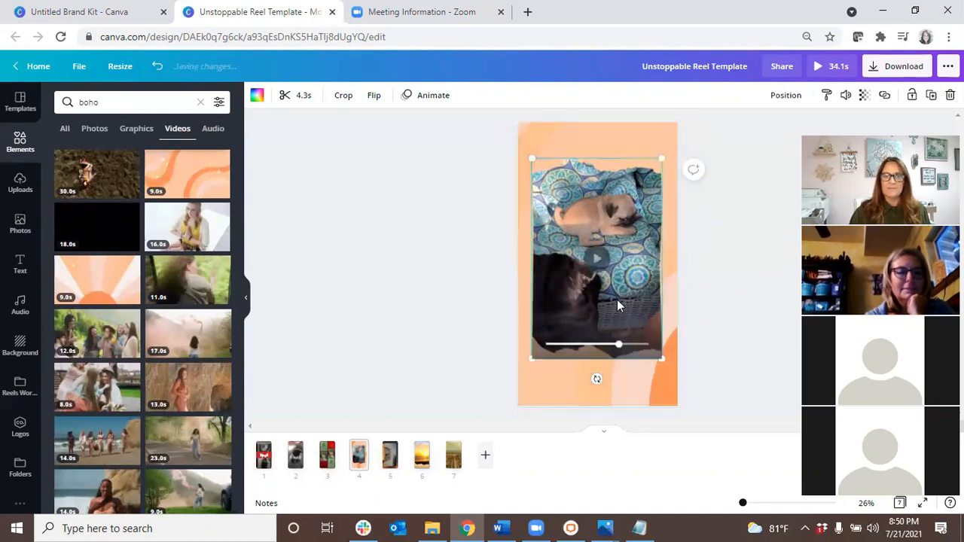
click(537, 388)
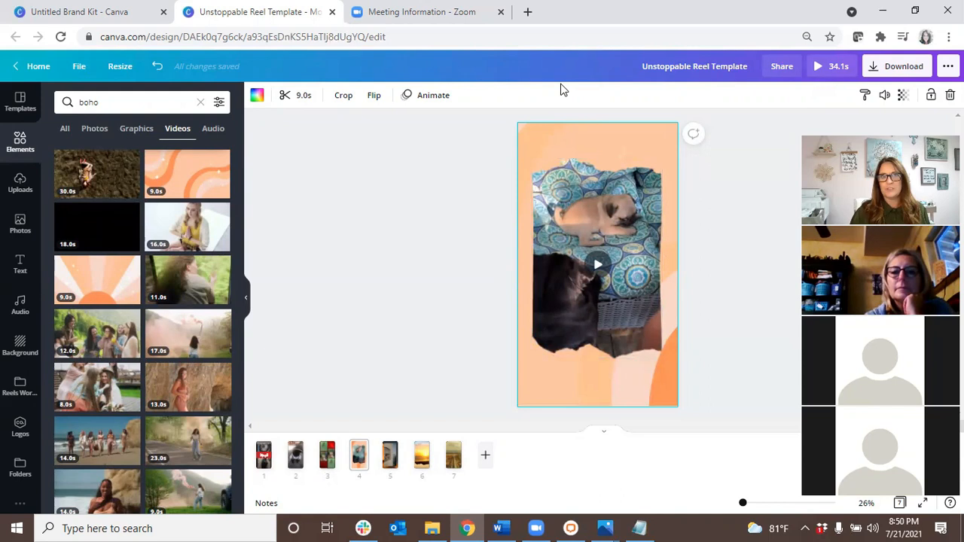
click(304, 97)
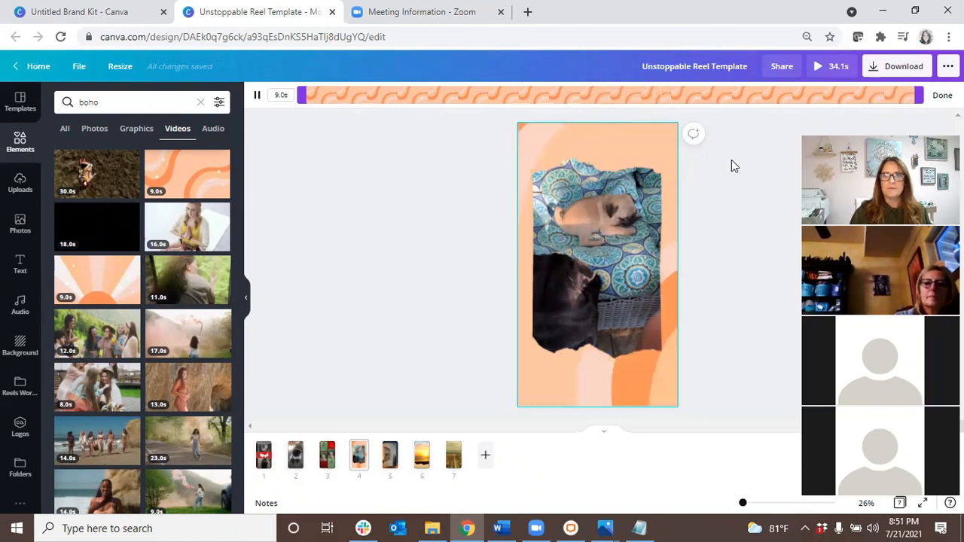
drag(919, 92, 600, 91)
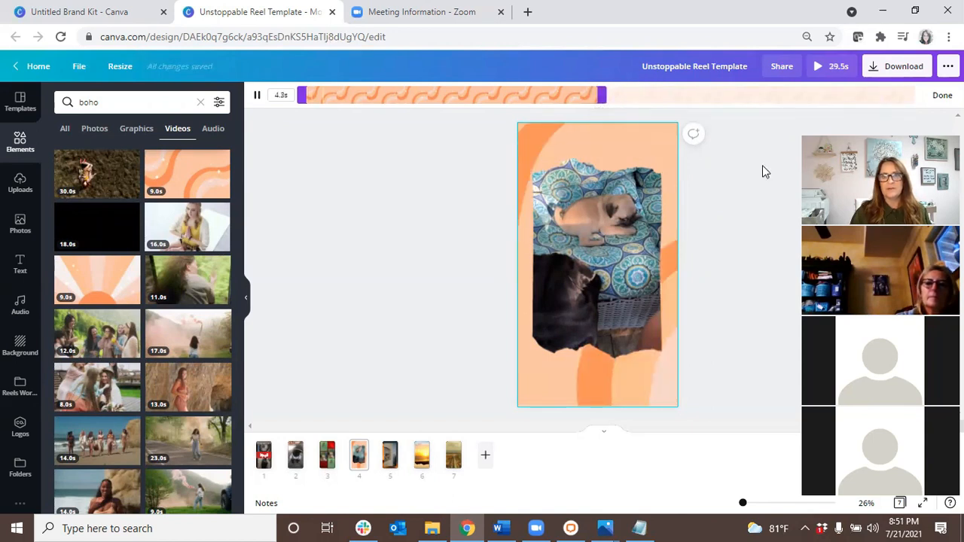
click(602, 267)
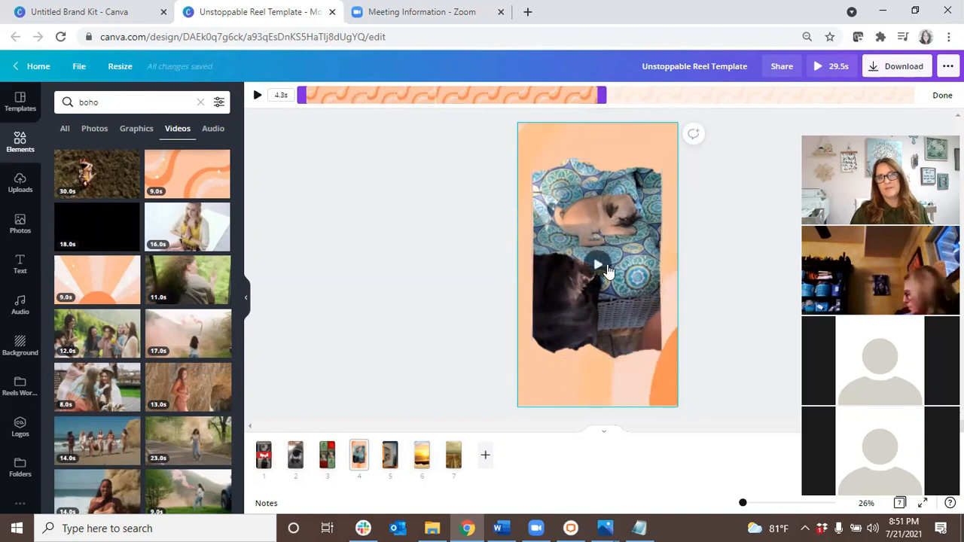
Step: Enlarge page 4's torn-paper dog video frame at two opposite corners so it nearly spans the page width
click(654, 165)
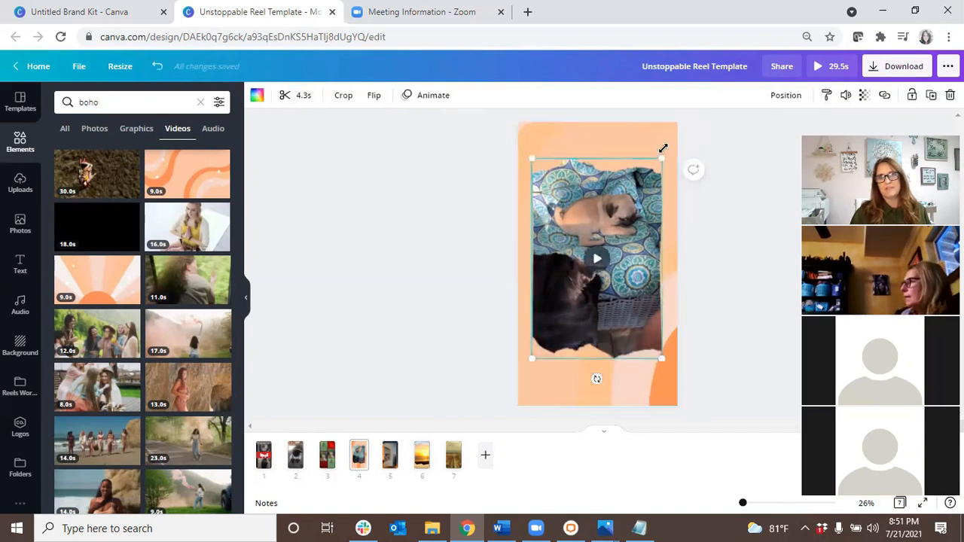
drag(663, 158, 663, 140)
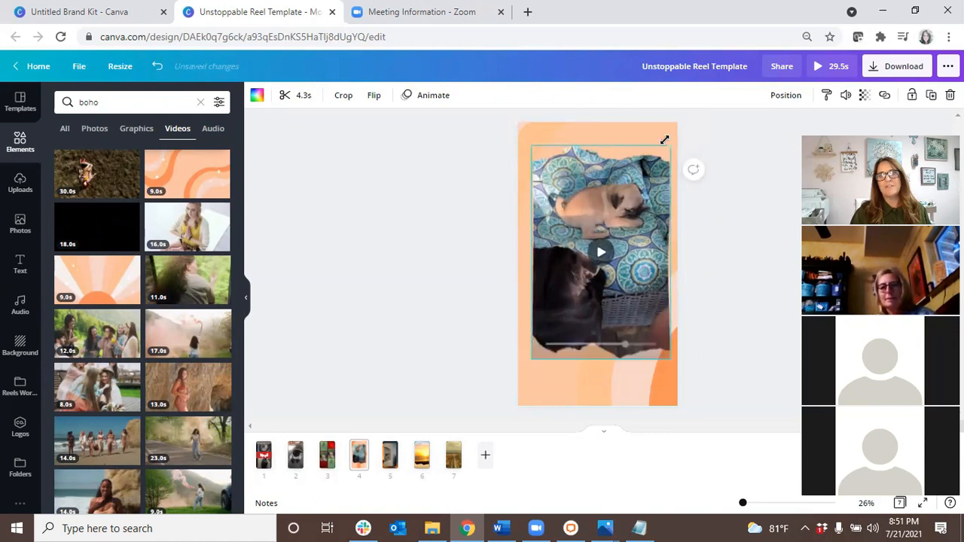
mouse_move(532, 360)
mouse_down()
mouse_move(517, 379)
mouse_move(532, 379)
mouse_up()
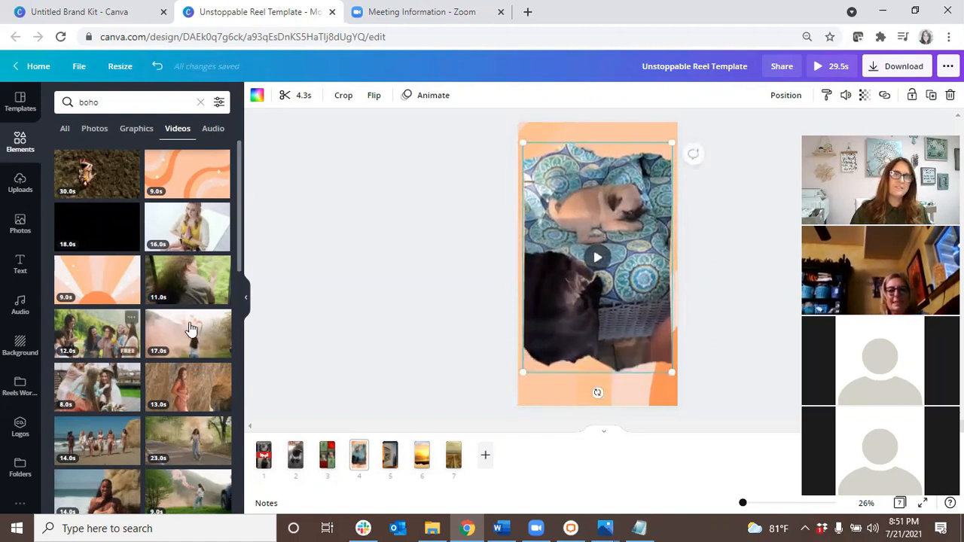
Step: Add the "HELLO darling" font combination to page 4 and place it at the bottom of the page
click(20, 265)
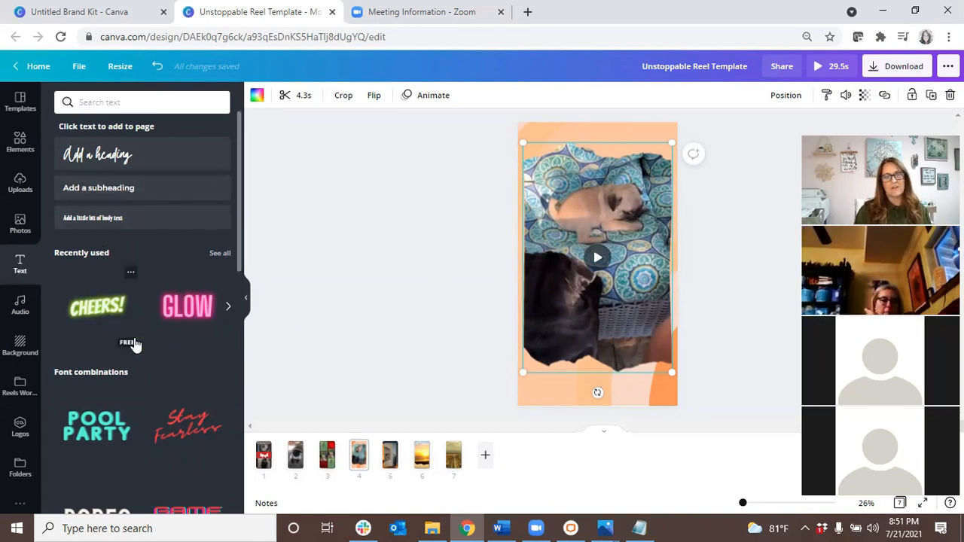
scroll(128, 370, down, 5)
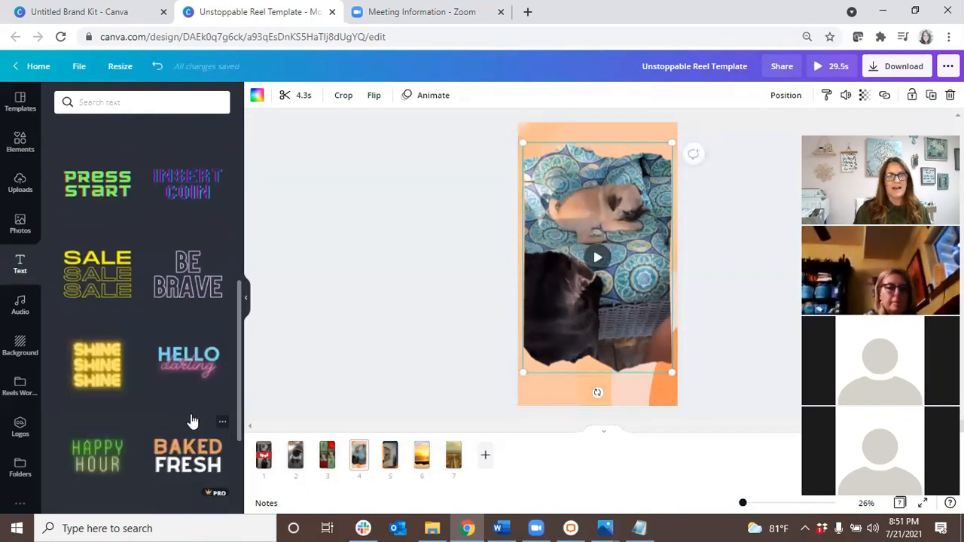
scroll(189, 422, down, 1)
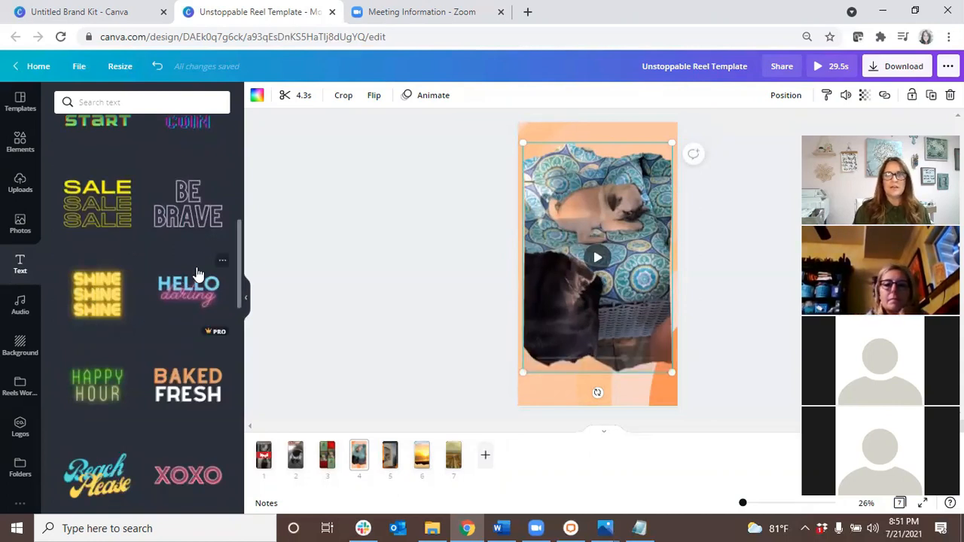
click(188, 291)
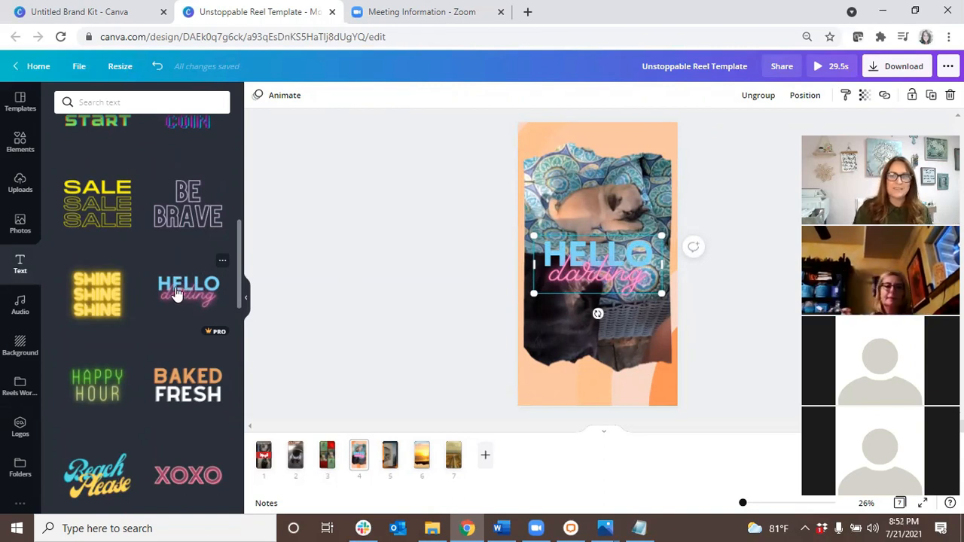
drag(596, 264, 614, 311)
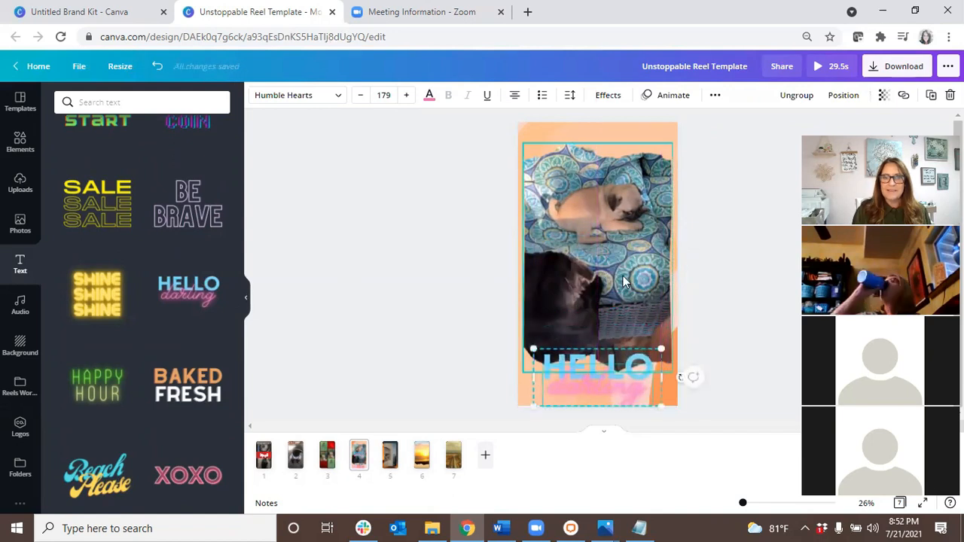
Step: Move page 4's dog video frame to the top edge of the page and shrink it slightly above the text
click(620, 258)
drag(621, 255, 626, 254)
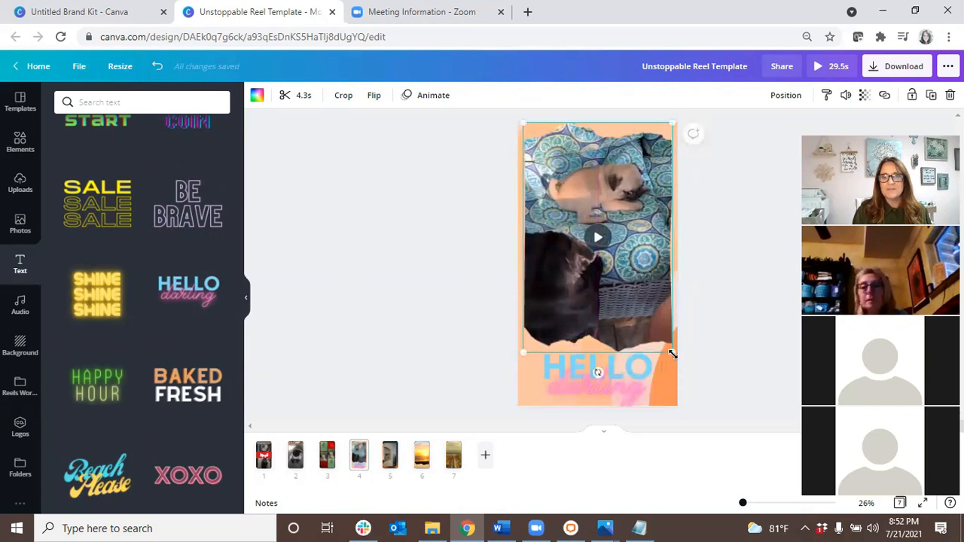
drag(672, 352, 662, 336)
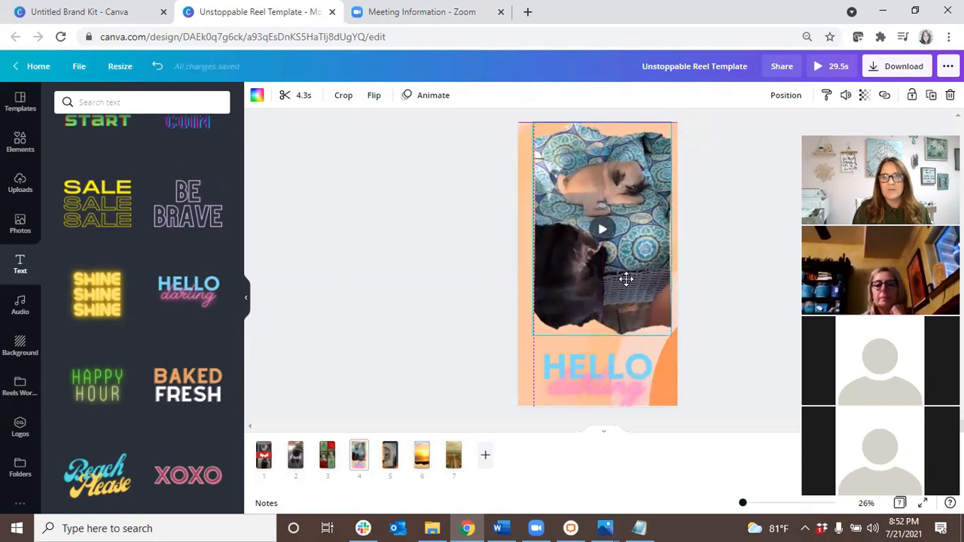
Step: Raise the "HELLO darling" text slightly, ungroup it, and space the two words apart below the dog video
click(616, 372)
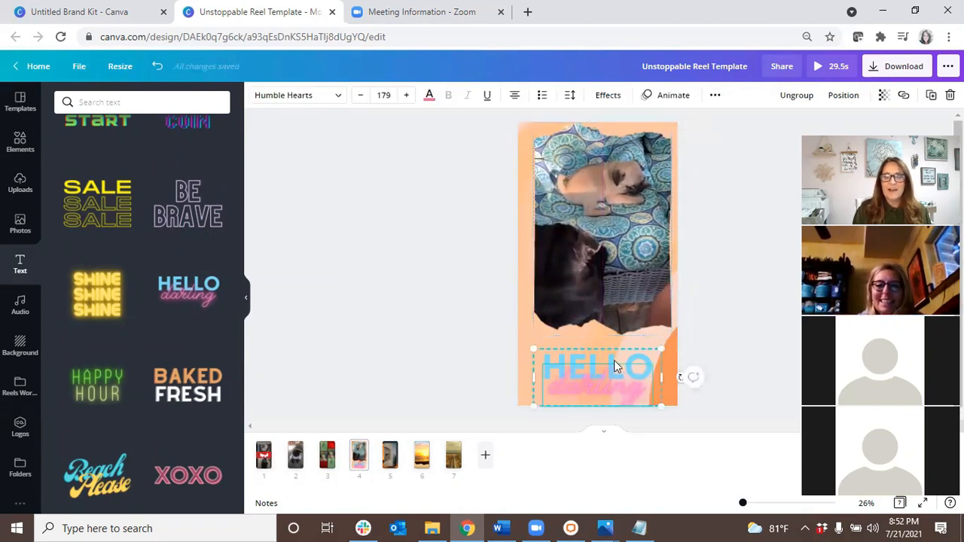
drag(617, 364, 615, 353)
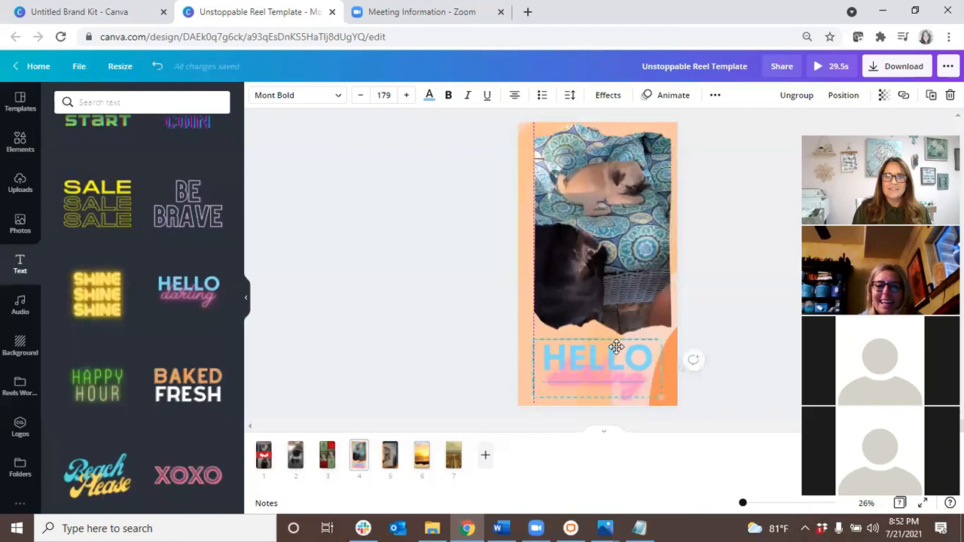
click(789, 96)
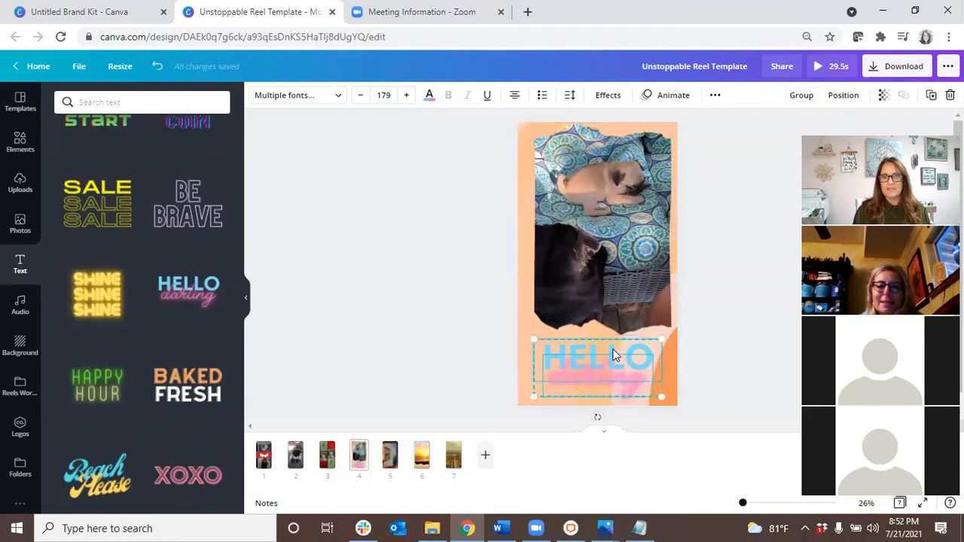
click(715, 319)
drag(616, 383, 616, 394)
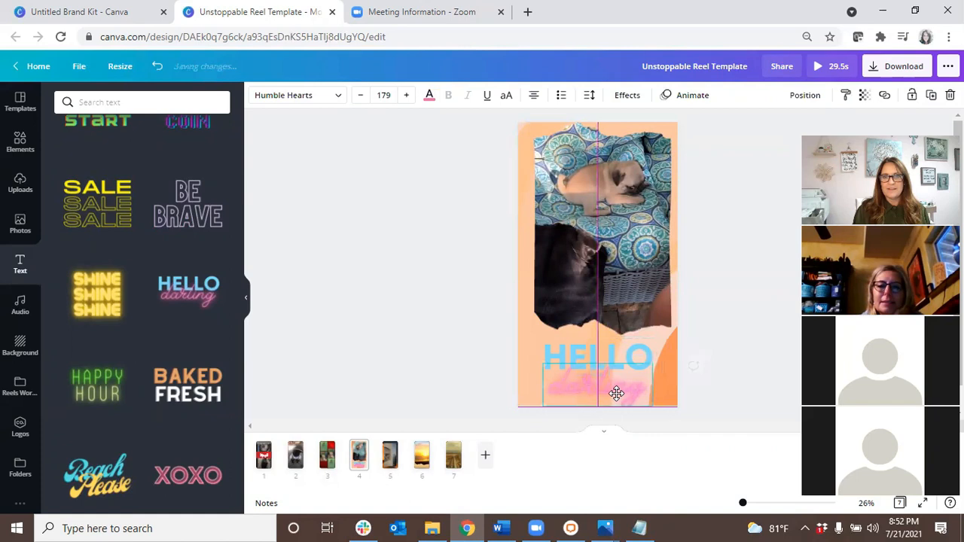
drag(615, 360, 614, 352)
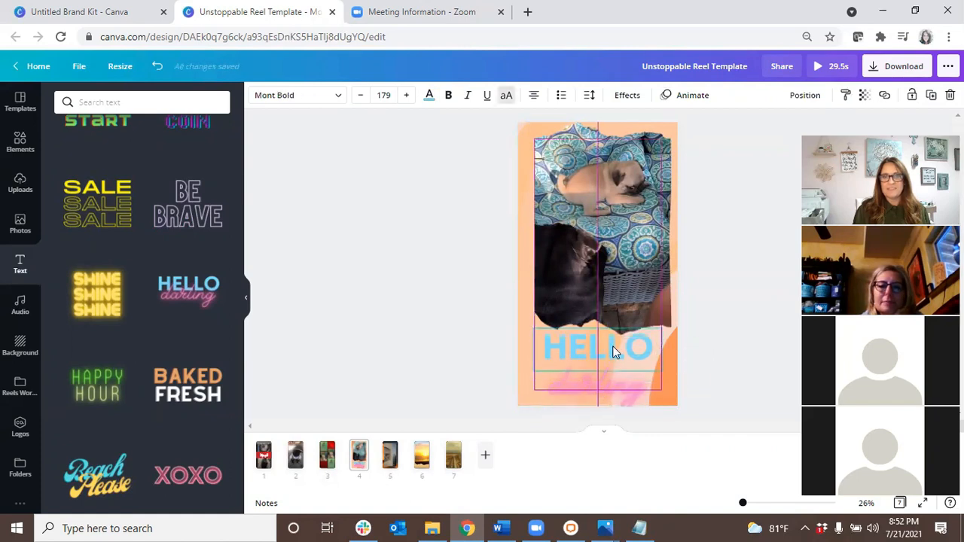
Step: Replace "HELLO" with "OH" and color it dark blue from the Unstoppable Marketing palette
double_click(614, 349)
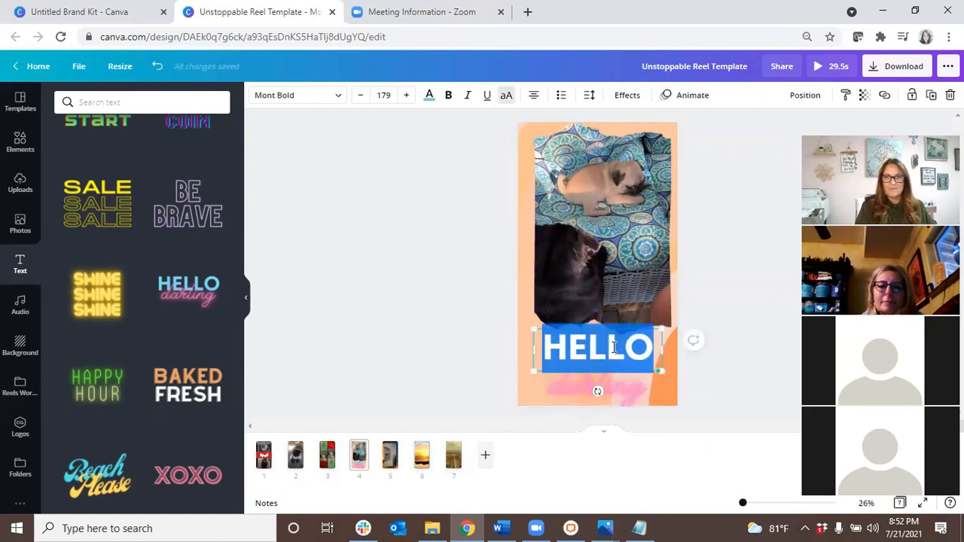
key(BackSpace)
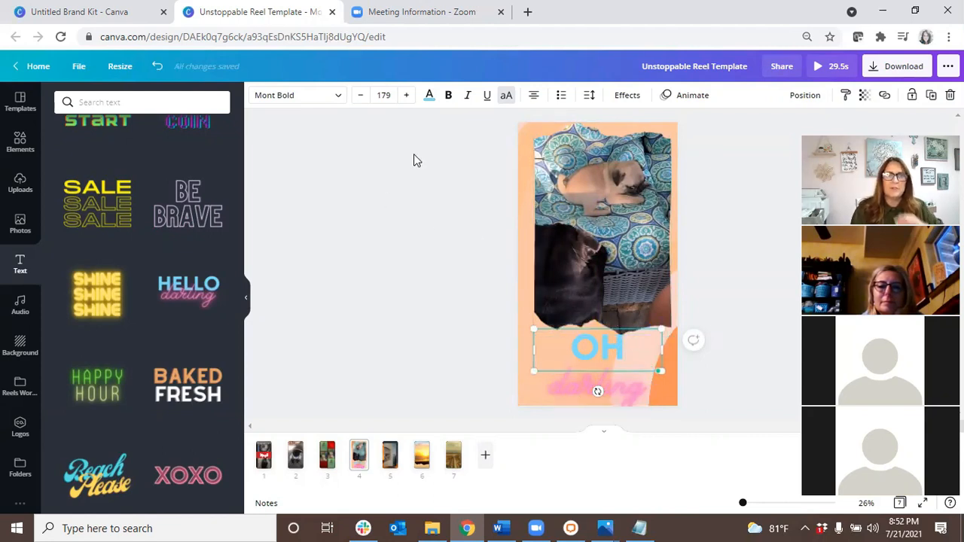
click(429, 96)
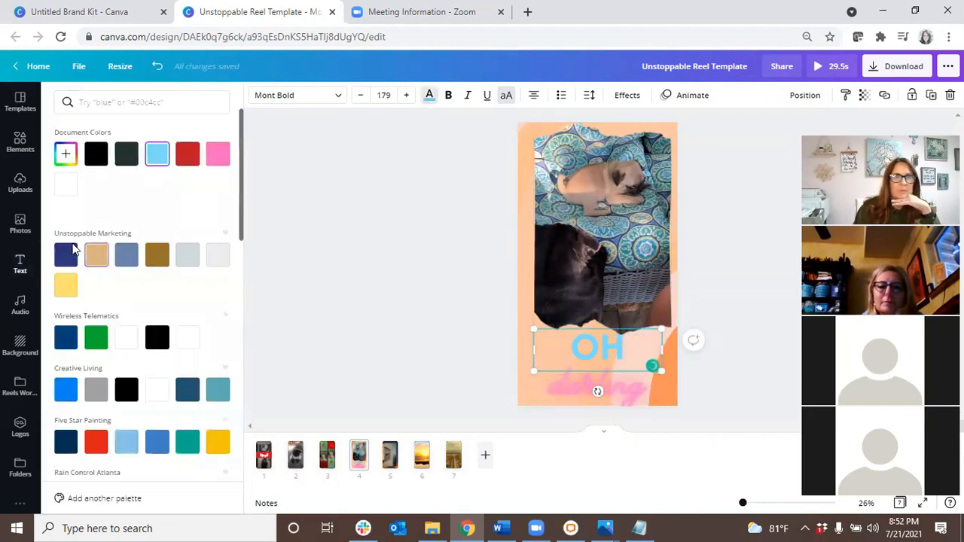
click(66, 255)
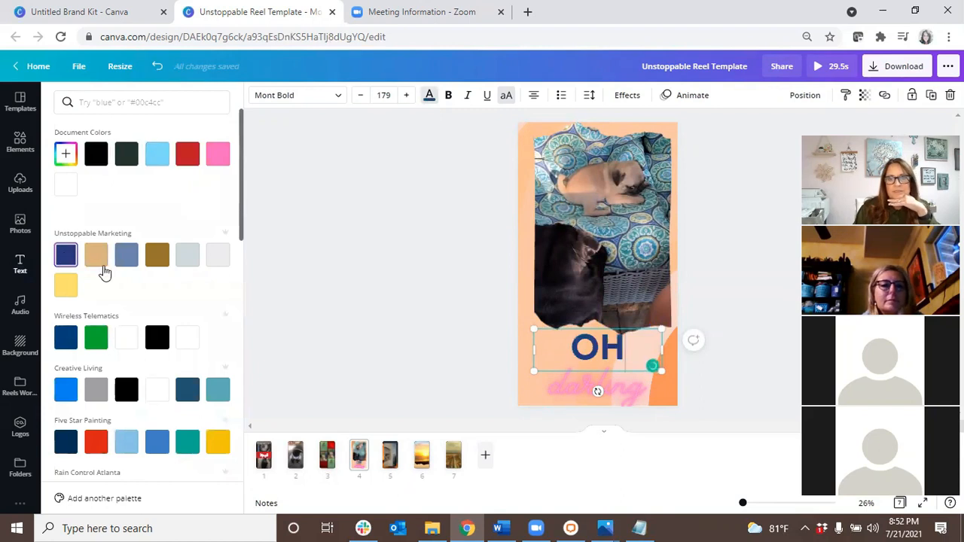
Step: Replace the script word "darling" with a first name and color it green from the Wireless Telematics palette
click(621, 386)
click(621, 385)
text(Gary)
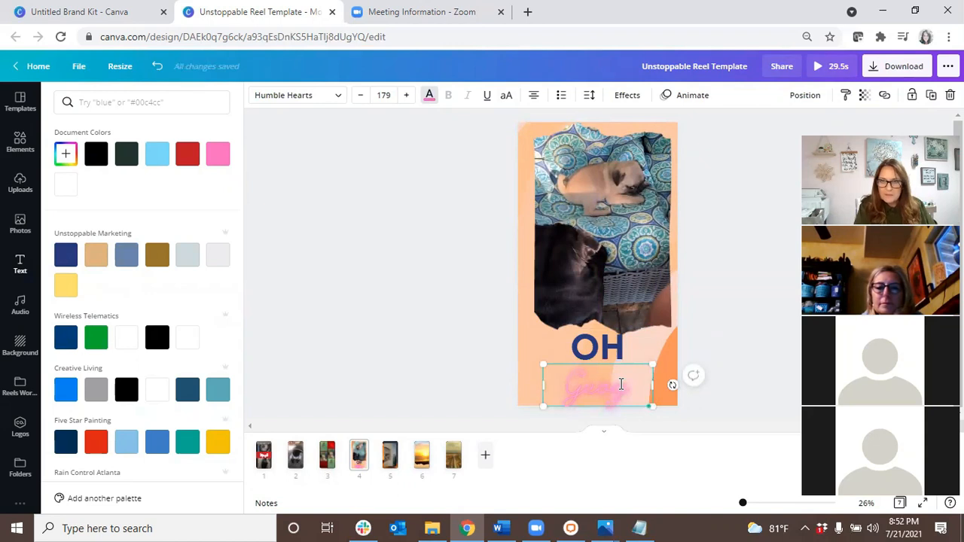
key(BackSpace)
text(geo)
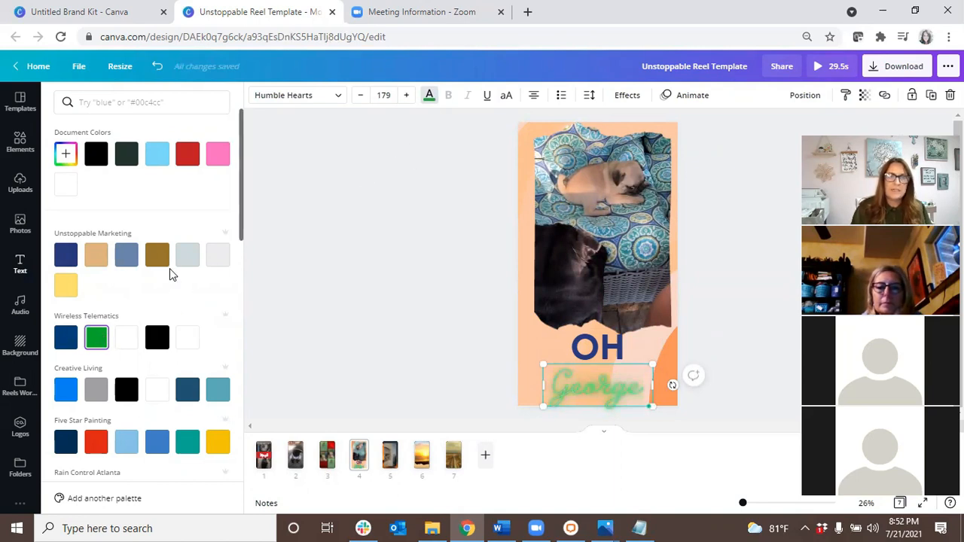
Step: Recolor the script name dark green from the default colors and move it up to overlap the bottom of "OH"
scroll(147, 279, down, 15)
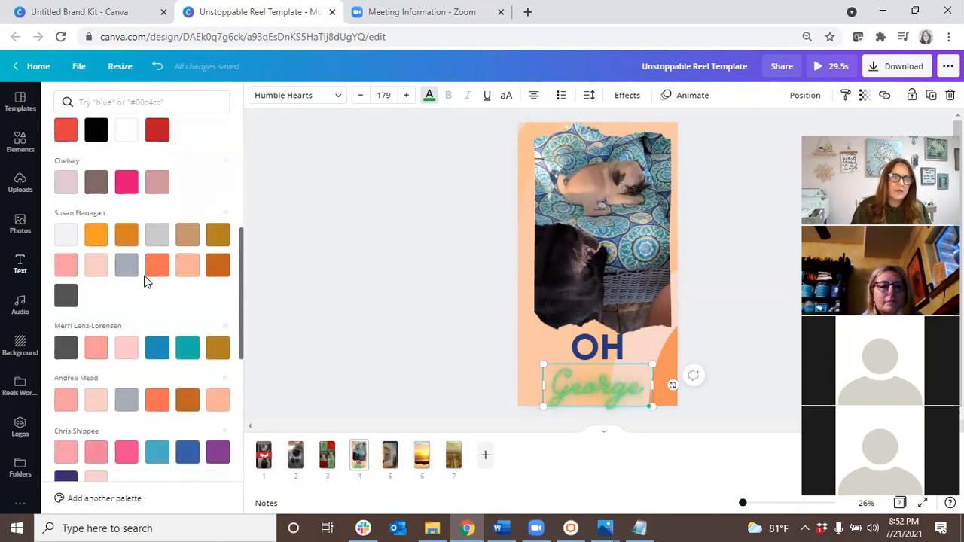
scroll(147, 281, down, 4)
click(66, 449)
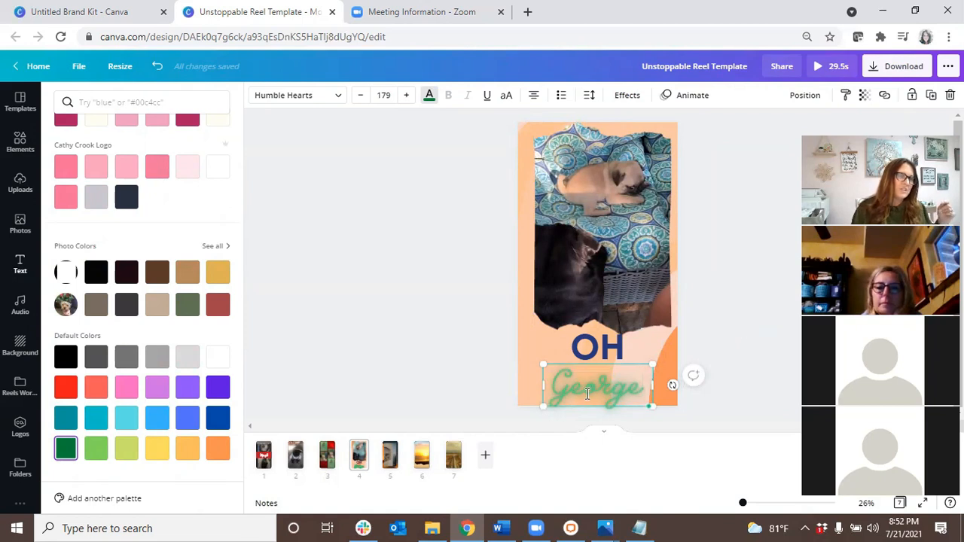
click(752, 296)
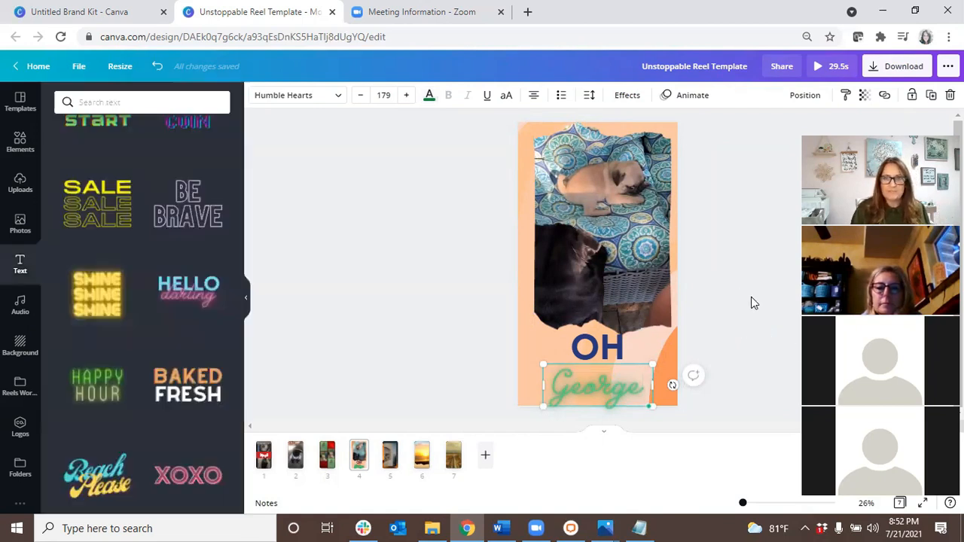
drag(622, 383, 623, 366)
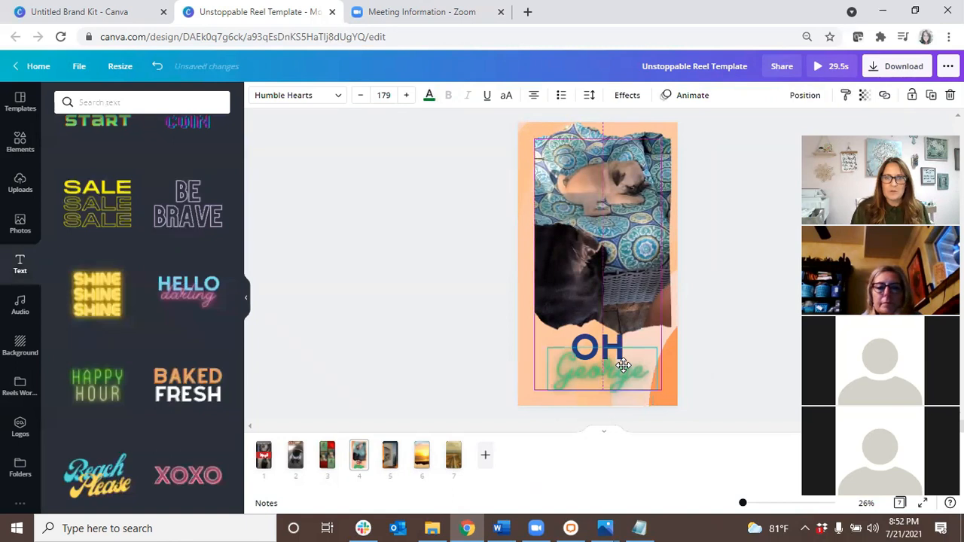
click(753, 290)
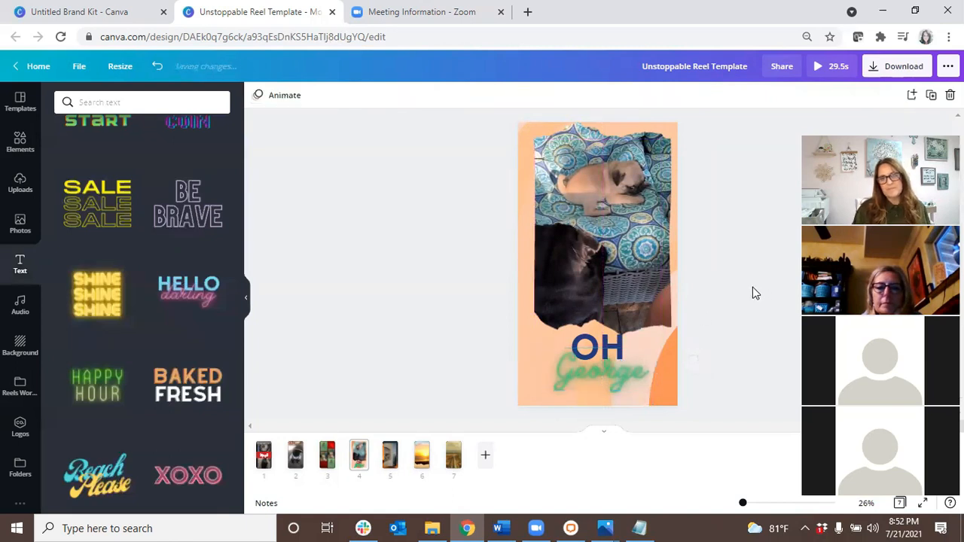
Step: Apply the Burst text animation to both "OH" and the script name on page 4
click(606, 381)
shift+click(593, 348)
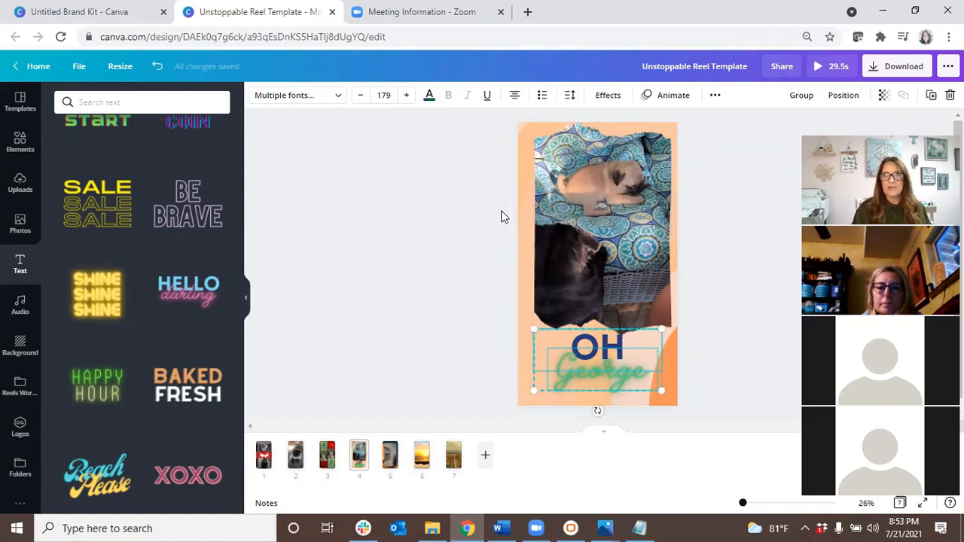
click(608, 96)
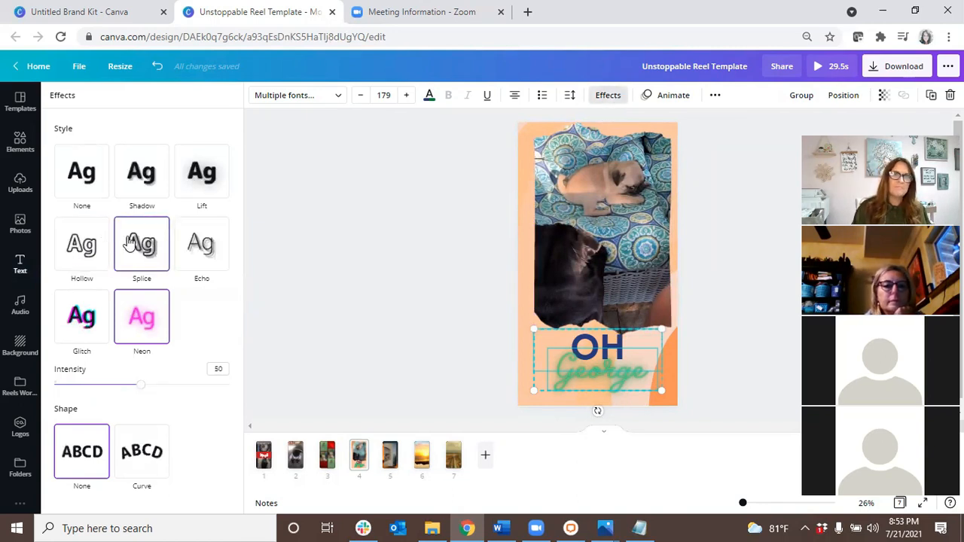
click(664, 97)
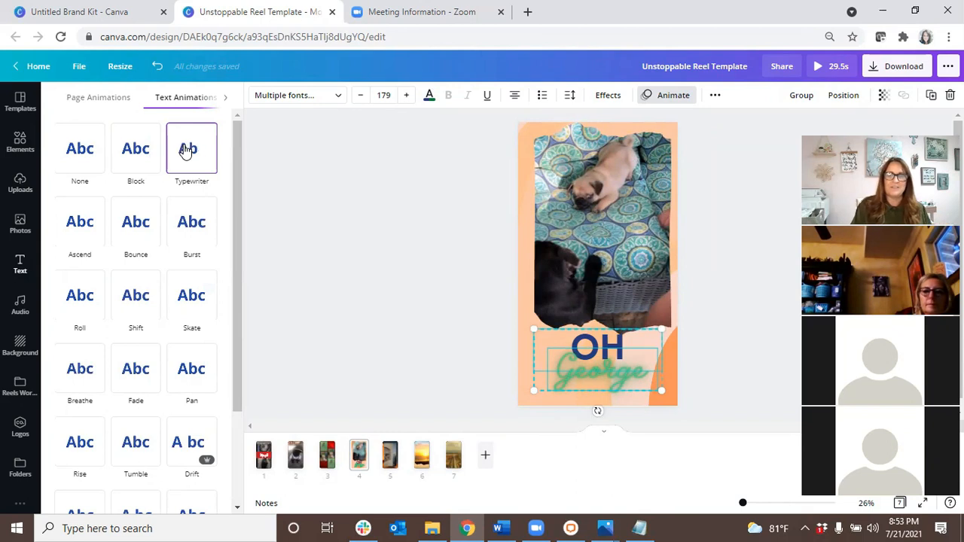
click(68, 232)
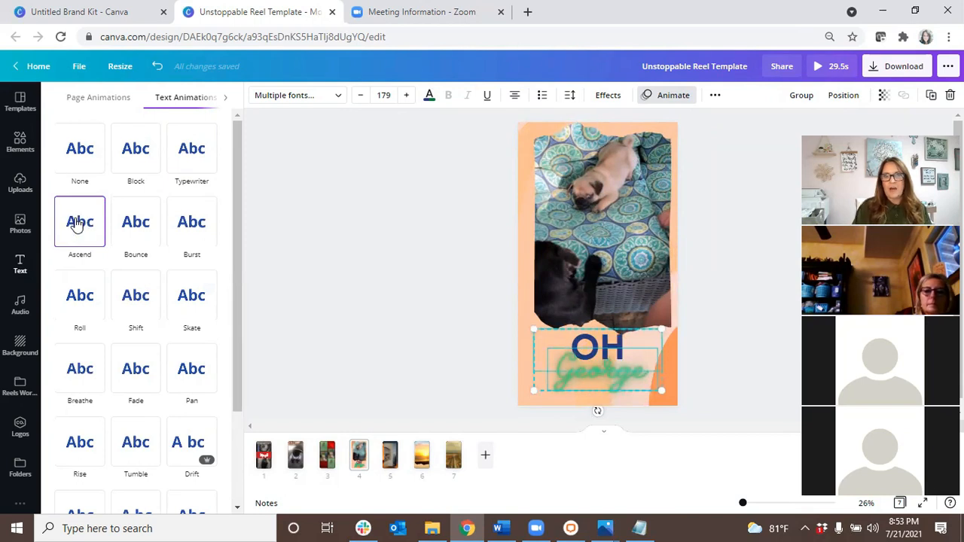
click(140, 224)
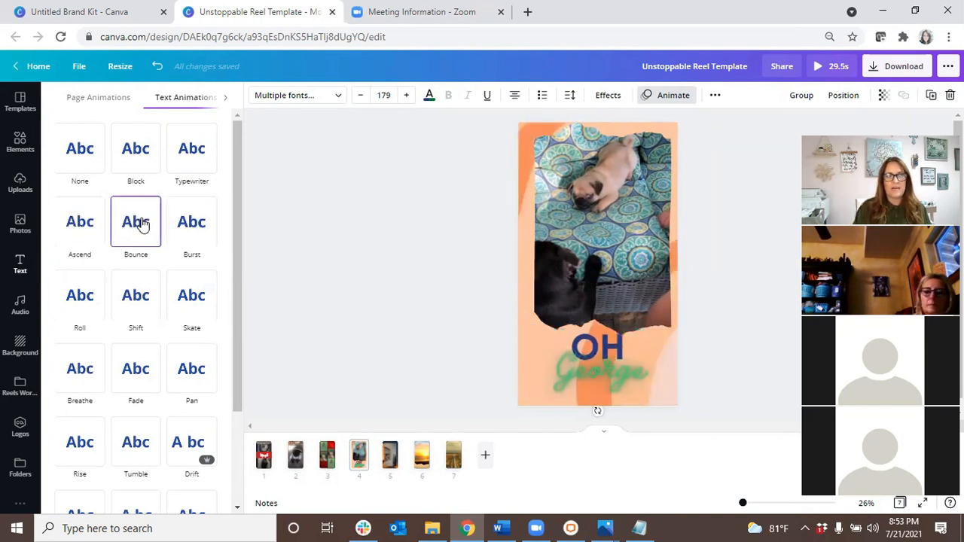
click(197, 223)
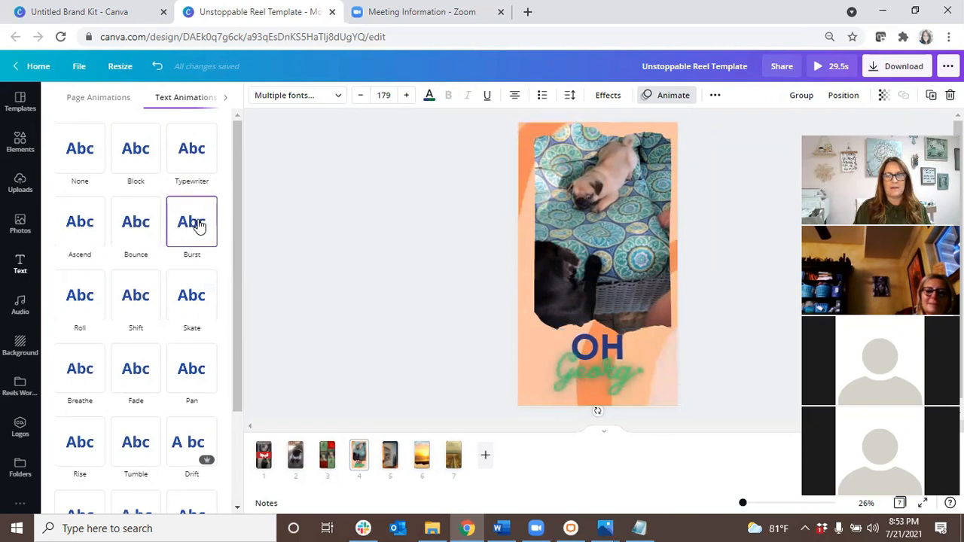
click(80, 317)
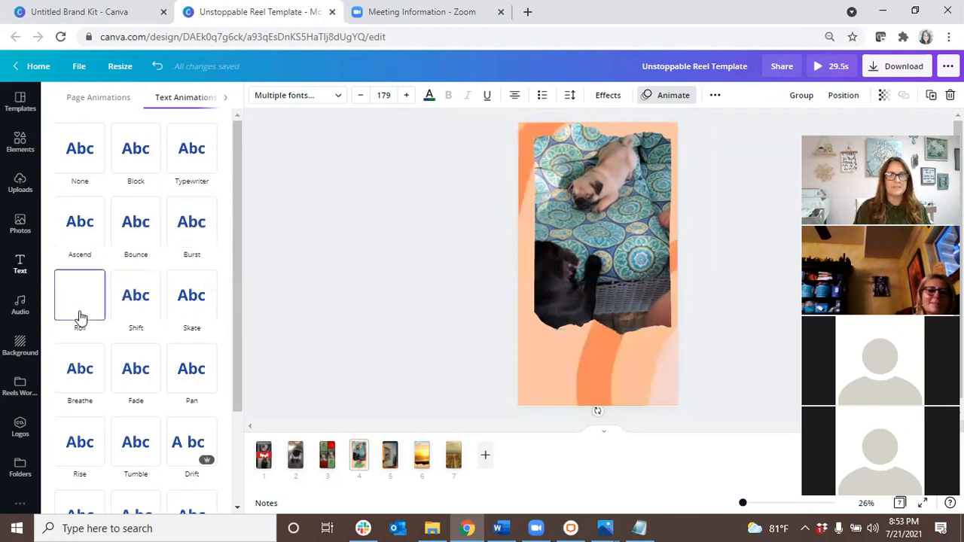
click(138, 312)
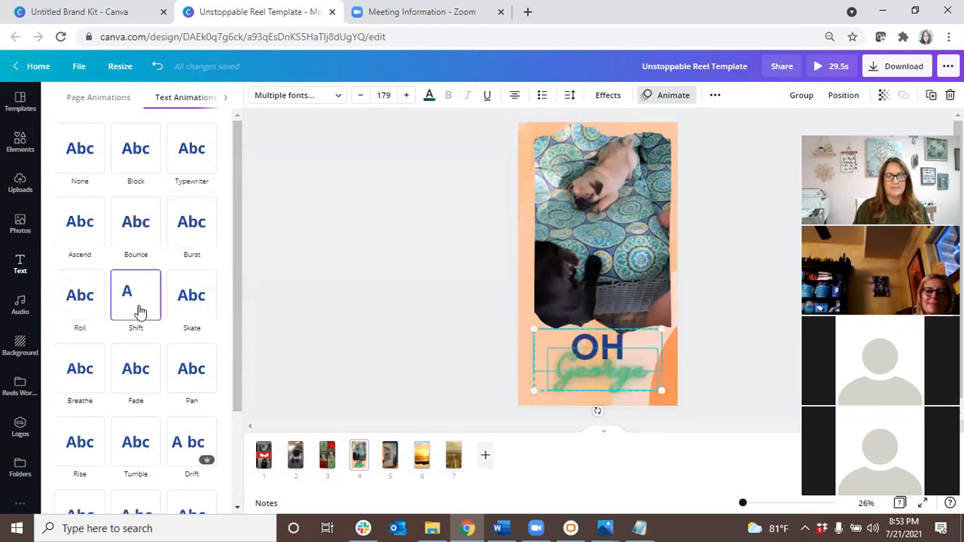
click(191, 225)
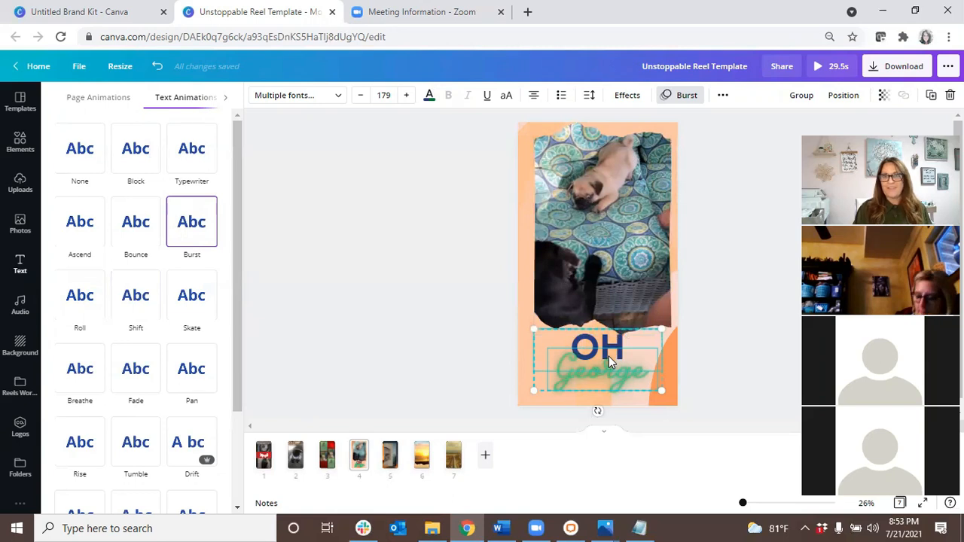
Step: Go to page 5, select its window video, and bring up the Reels Workshop folder's videos
click(390, 455)
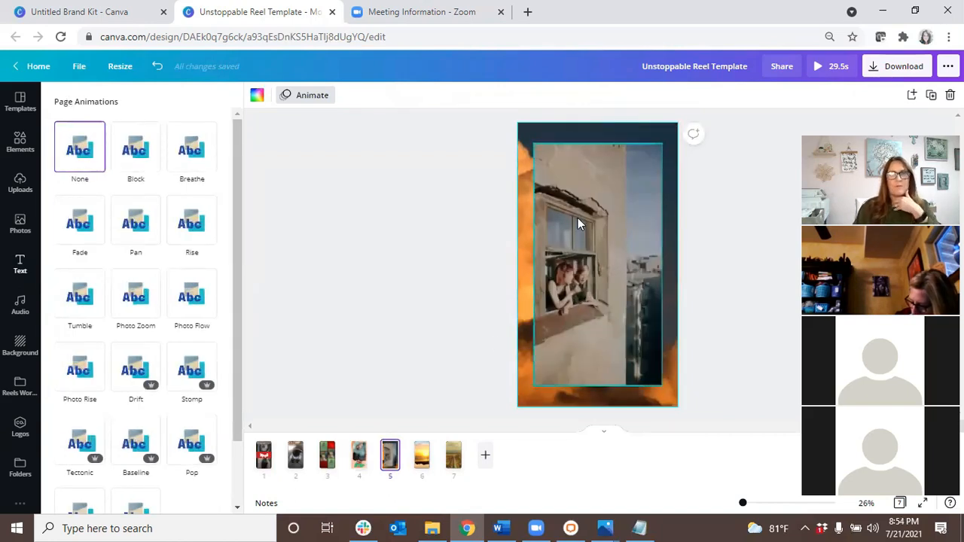
mouse_move(579, 223)
mouse_down()
mouse_move(648, 245)
mouse_move(645, 228)
mouse_move(712, 194)
mouse_move(561, 215)
mouse_move(575, 214)
mouse_up()
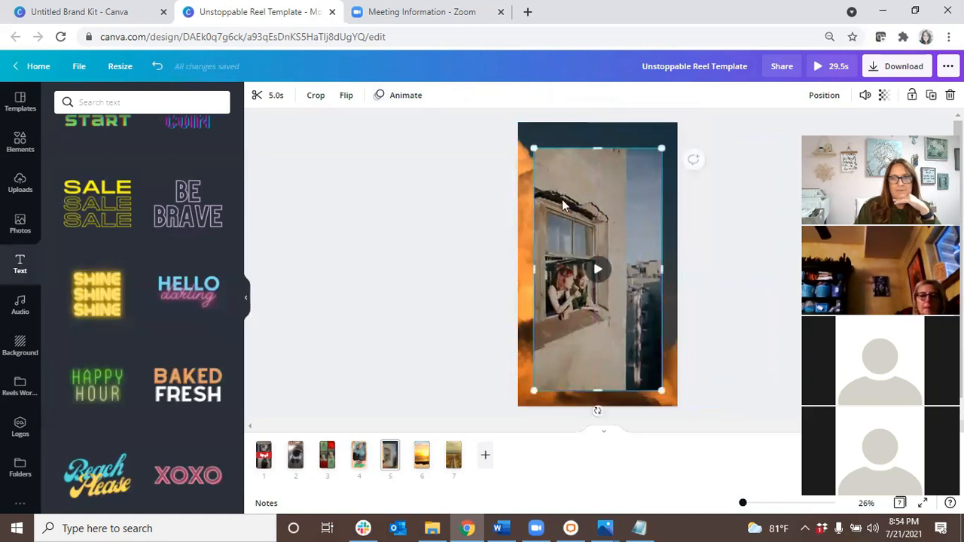
scroll(199, 249, up, 1)
scroll(199, 249, up, 8)
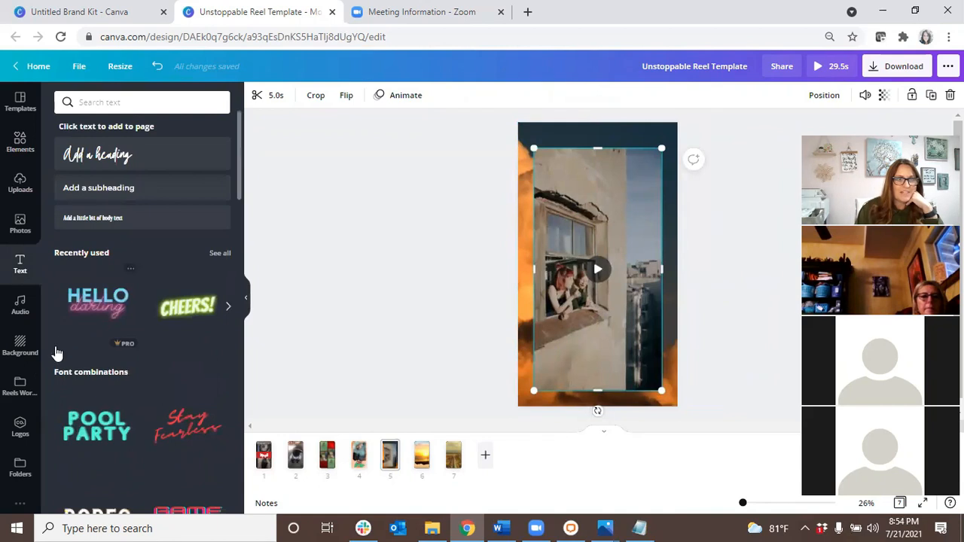
click(20, 384)
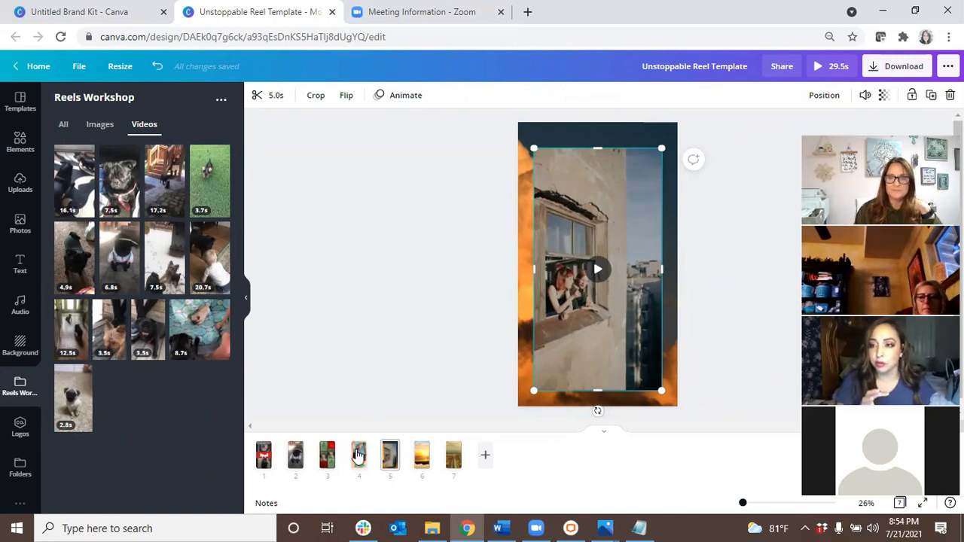
Step: Return to page 4 and nudge the script name slightly left beneath "OH"
click(359, 455)
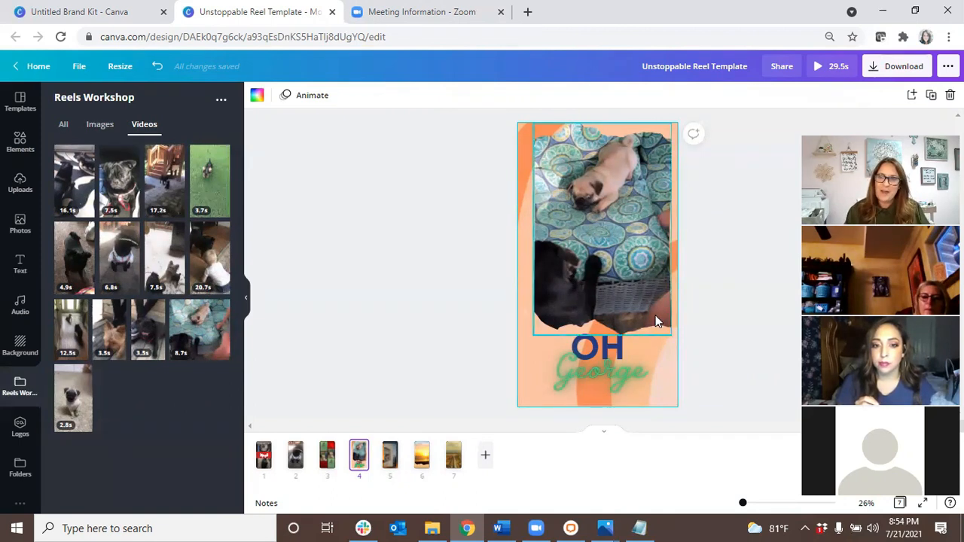
click(598, 344)
click(755, 285)
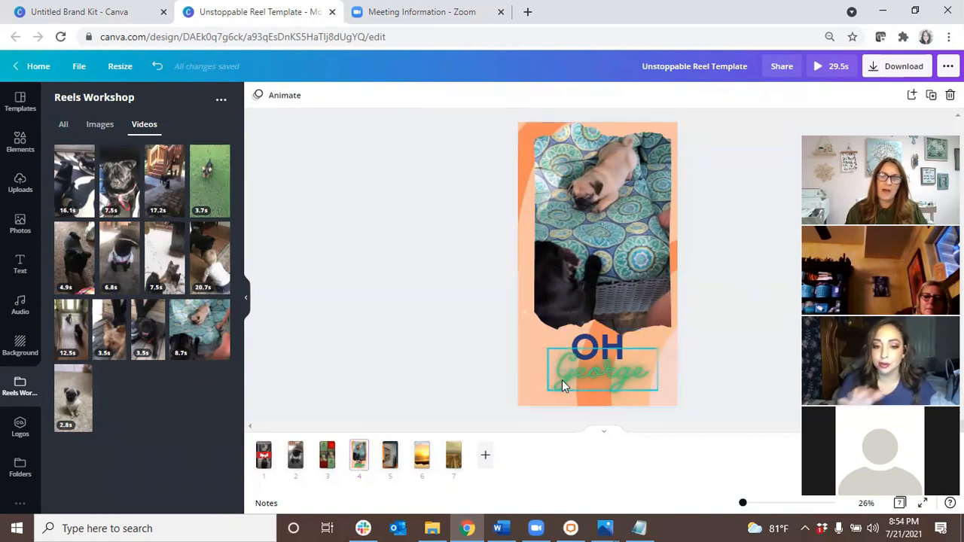
mouse_move(580, 375)
mouse_down()
mouse_move(576, 366)
mouse_move(577, 374)
mouse_up()
click(592, 336)
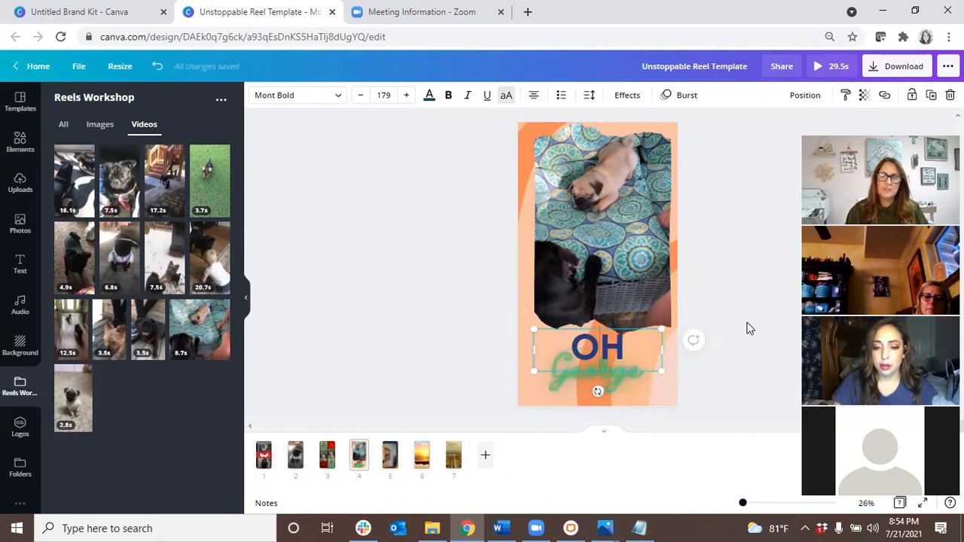
click(722, 346)
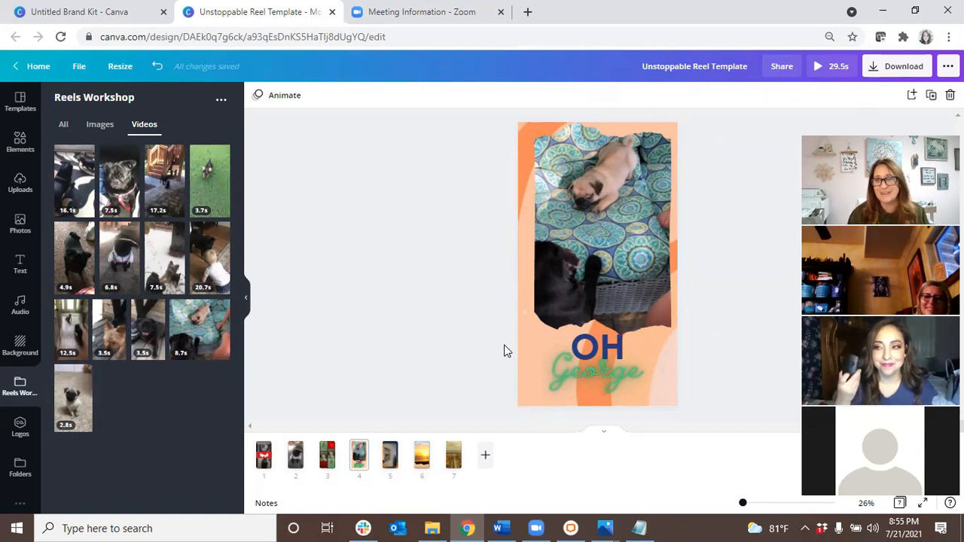
Step: Group "OH" with the script name and shift the group slightly down and right on page 4
drag(504, 348, 633, 386)
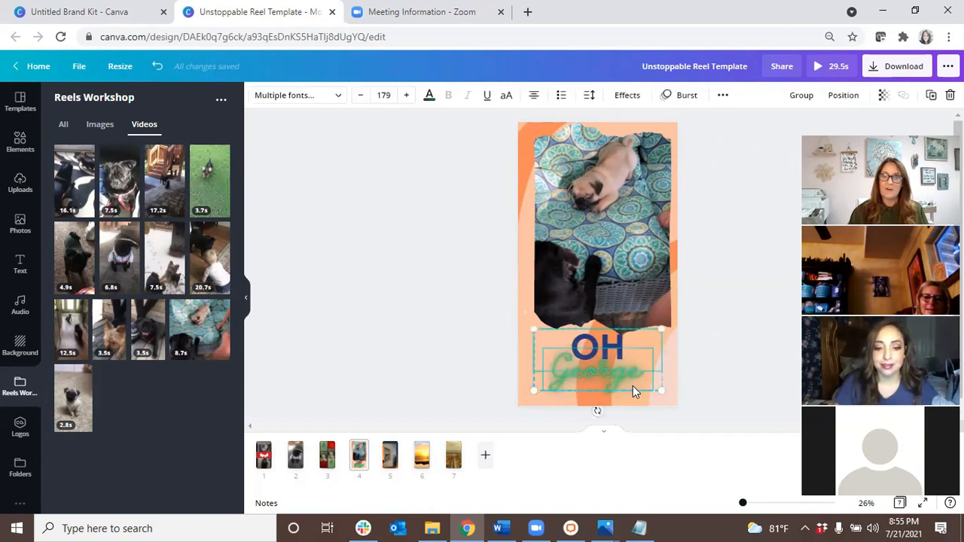
click(802, 96)
mouse_move(583, 370)
mouse_down()
mouse_move(573, 204)
mouse_move(553, 273)
mouse_move(586, 334)
mouse_move(581, 372)
mouse_up()
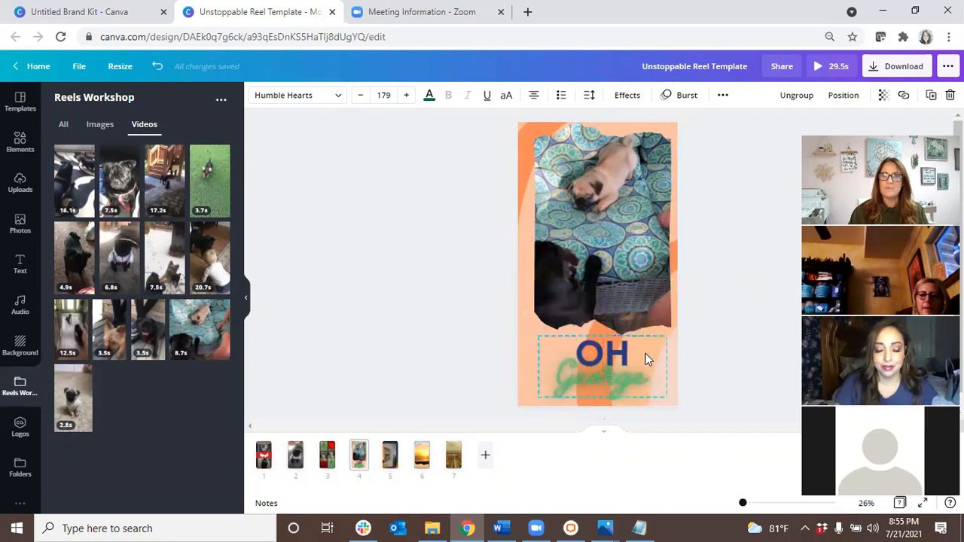
Step: Shrink the grouped text to font size 173 and raise it slightly toward the dog video
mouse_move(665, 335)
mouse_down()
mouse_move(607, 389)
mouse_move(701, 298)
mouse_move(656, 334)
mouse_up()
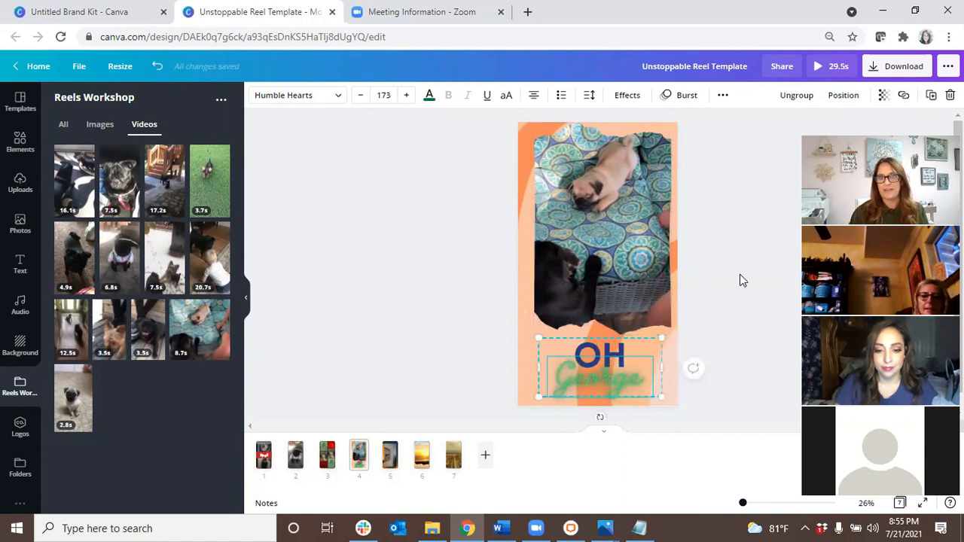
drag(607, 365, 607, 357)
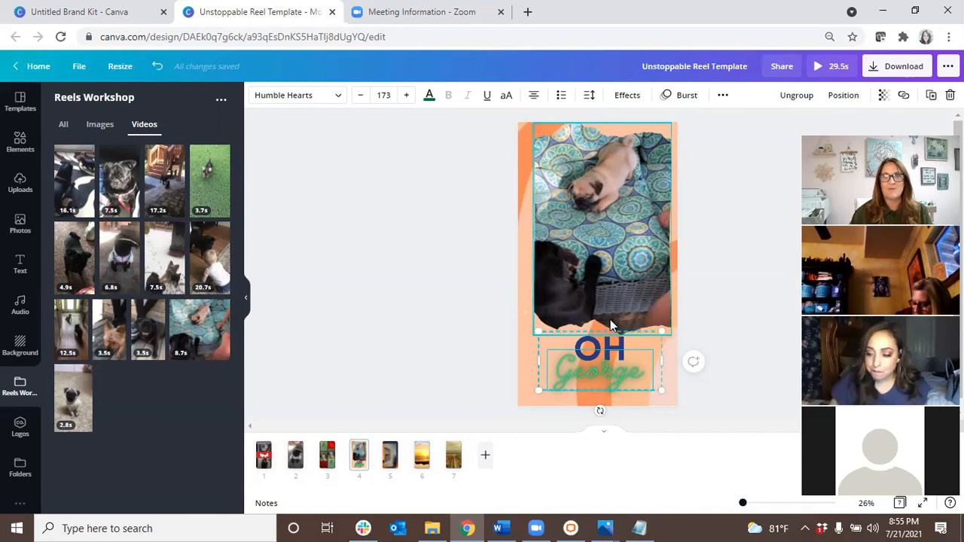
click(548, 7)
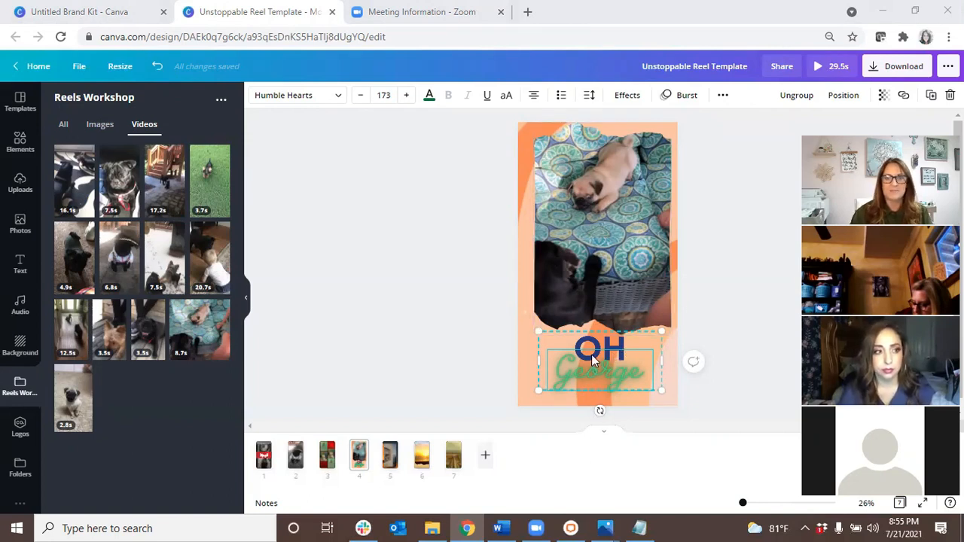
Step: Replace page 5's window video with the 20.7s baby-and-dogs clip from Reels Workshop and pause its playback
click(390, 456)
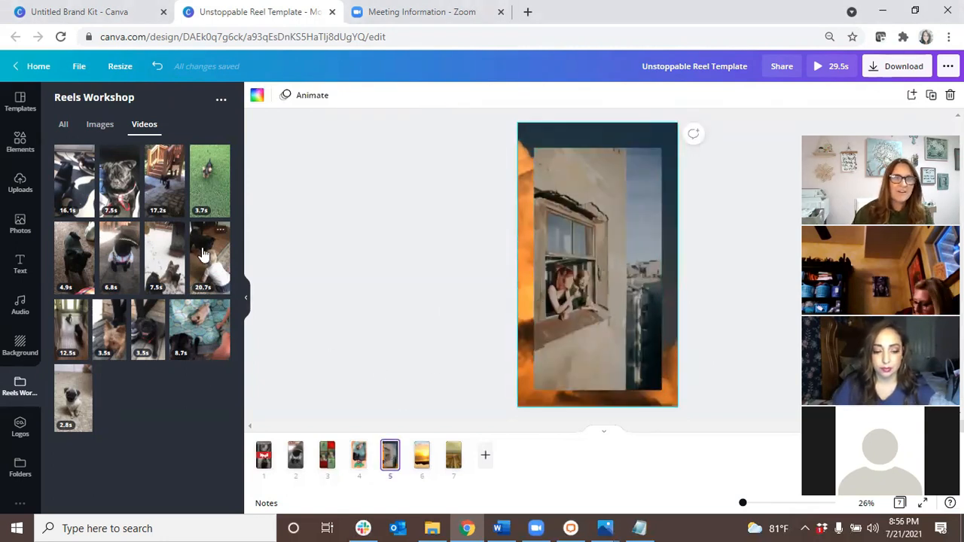
drag(207, 260, 543, 246)
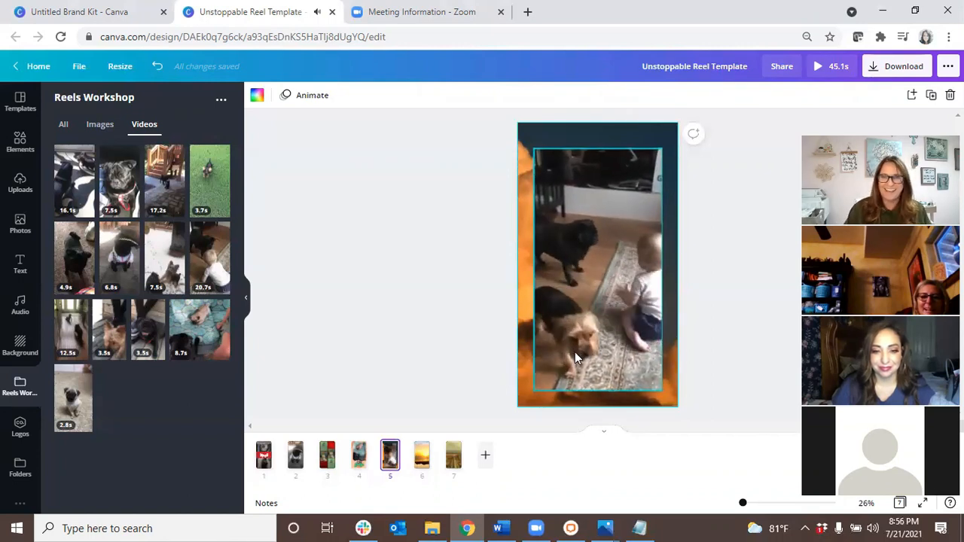
click(601, 283)
click(595, 270)
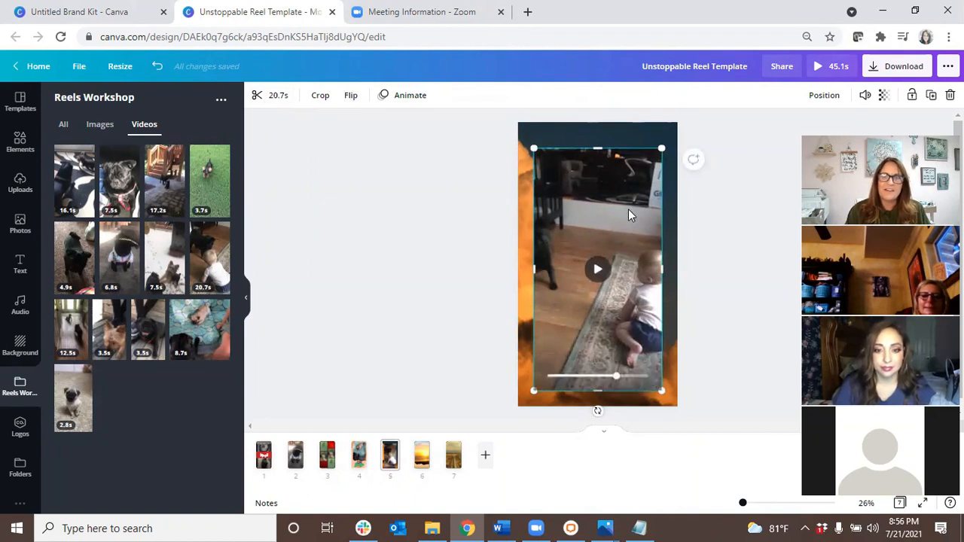
Step: Trim page 5's baby-and-dogs clip from both ends to a 5.3s section from its middle
click(276, 97)
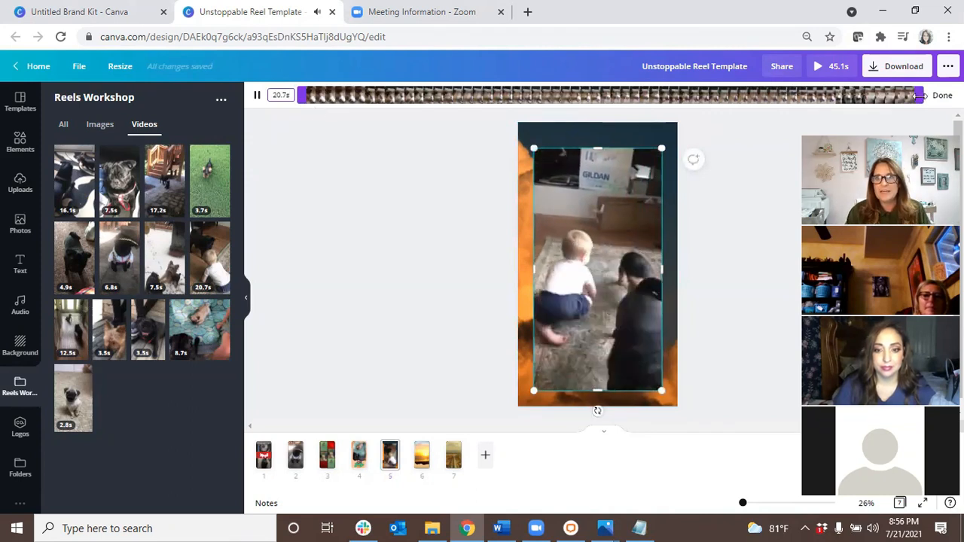
drag(919, 95, 629, 113)
drag(300, 95, 465, 98)
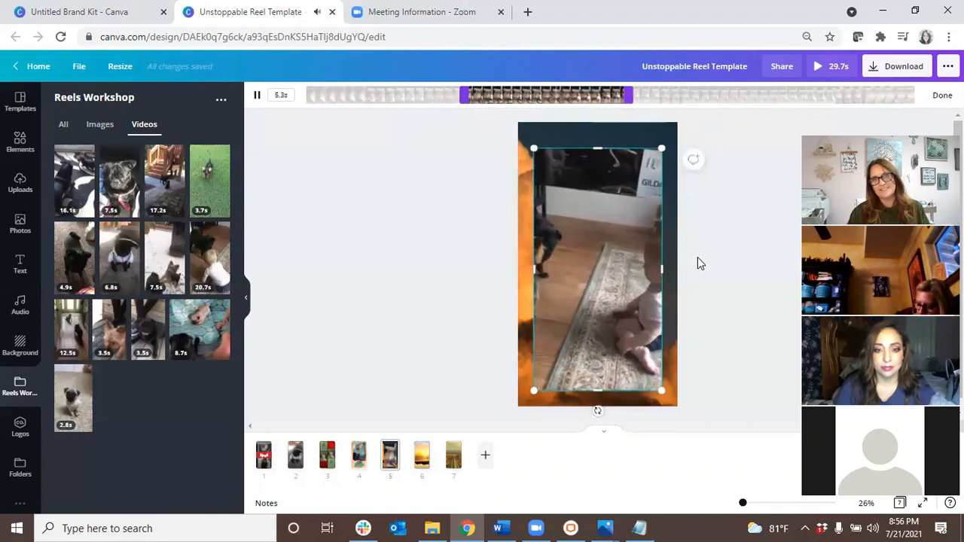
click(592, 322)
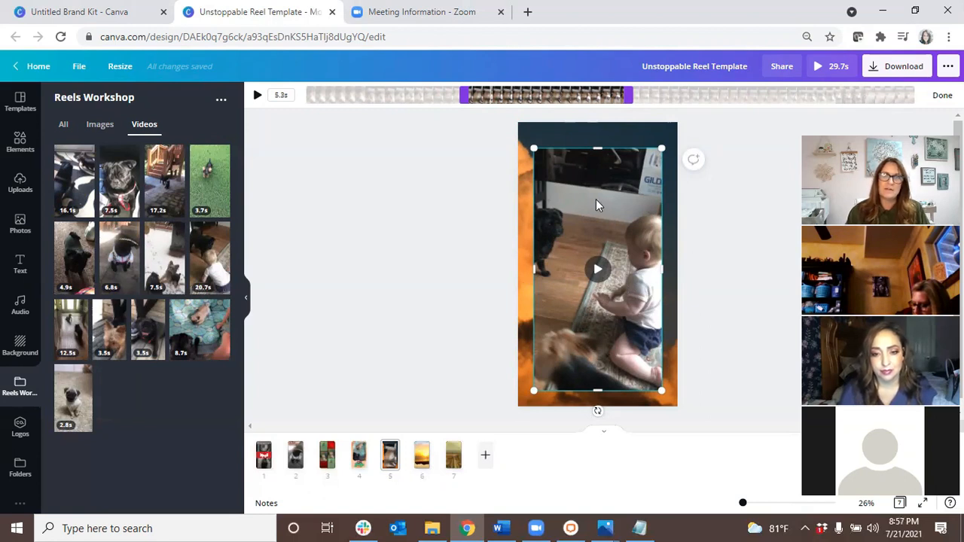
click(758, 174)
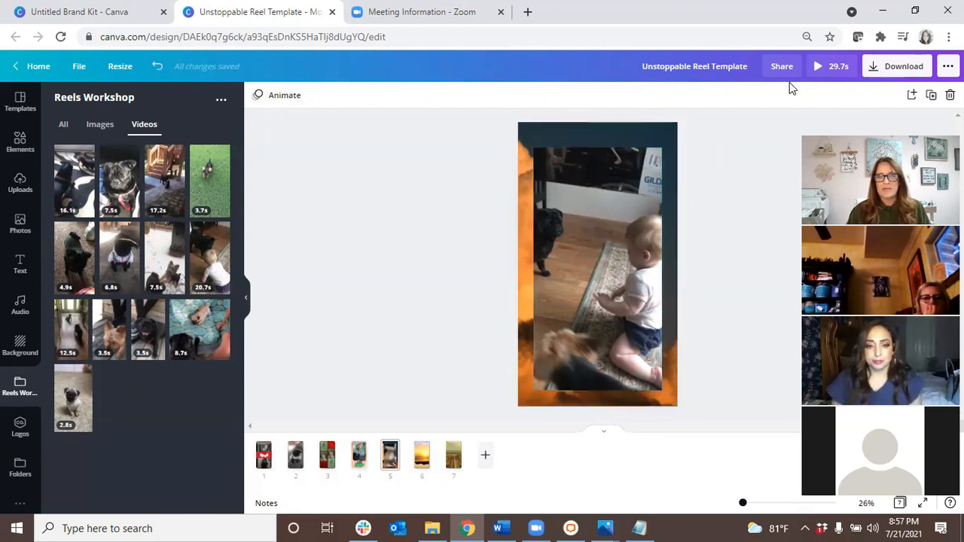
click(620, 213)
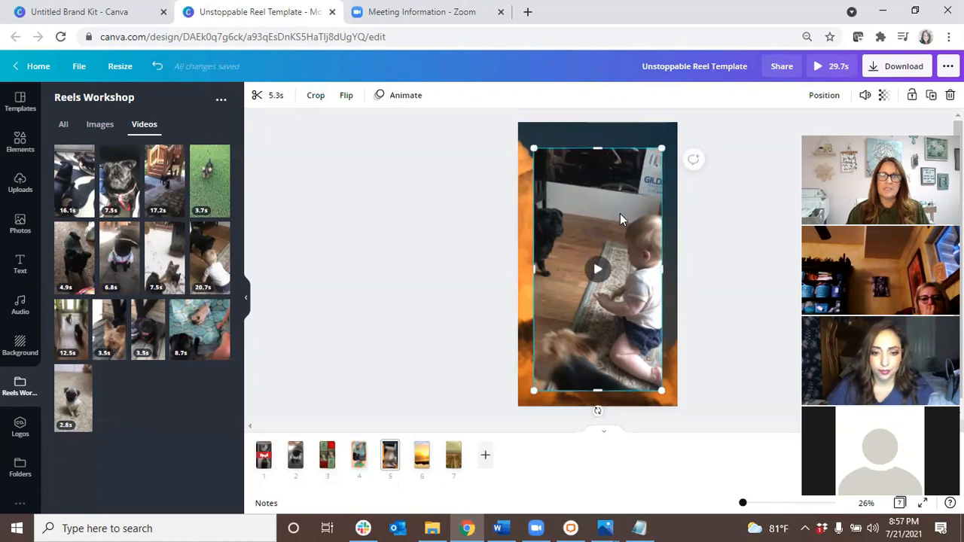
Step: Crop page 5's baby-and-dogs video by shifting the footage slightly right within its frame
click(315, 95)
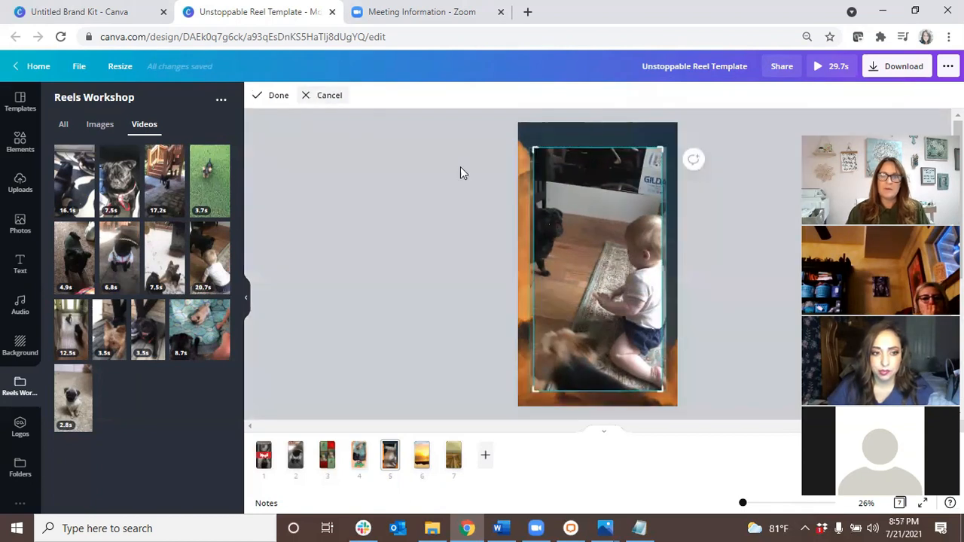
drag(603, 255, 653, 259)
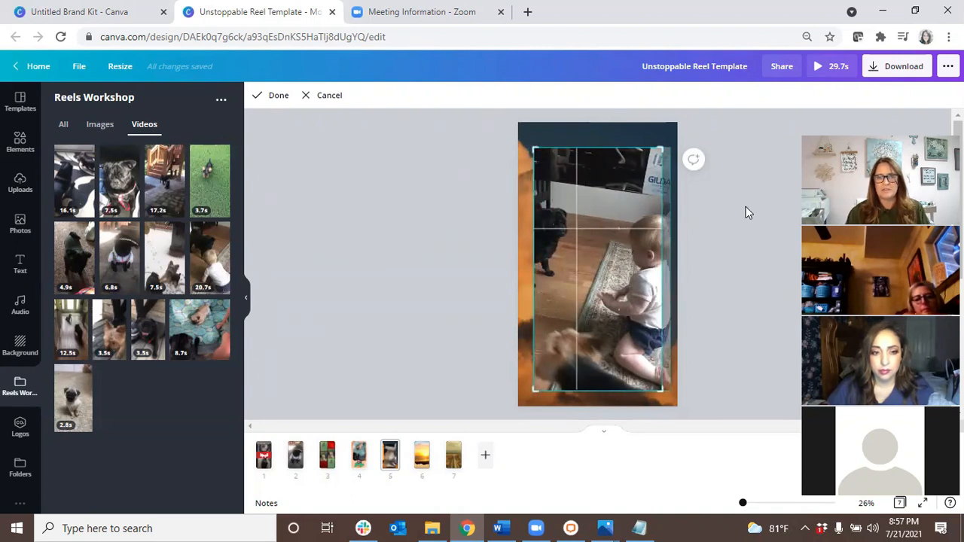
click(270, 96)
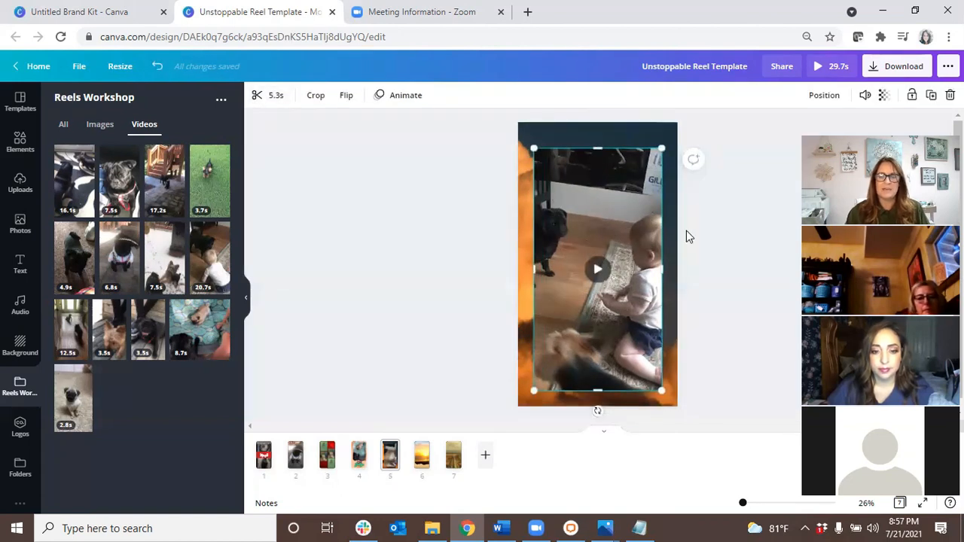
Step: Select page 5's background and search the design elements for "wood"
click(550, 131)
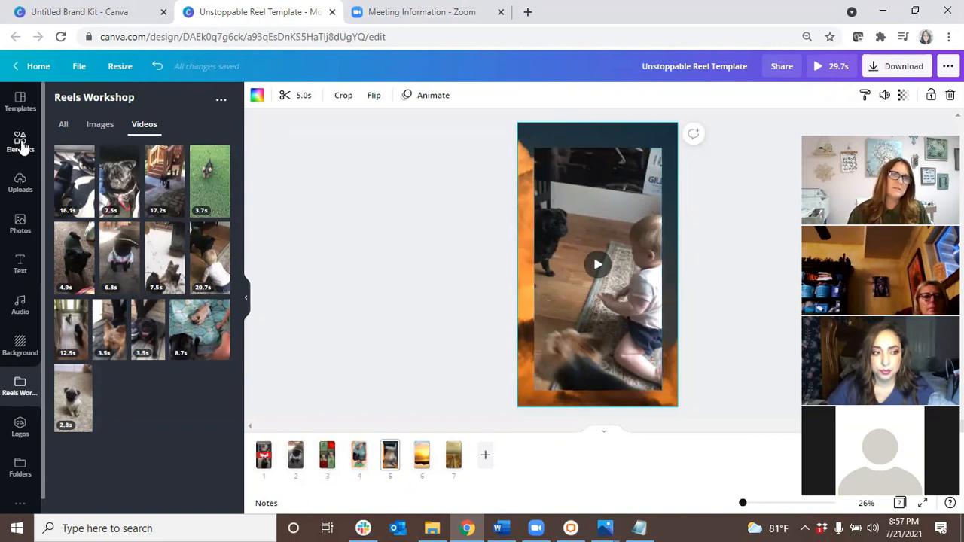
click(22, 143)
click(123, 103)
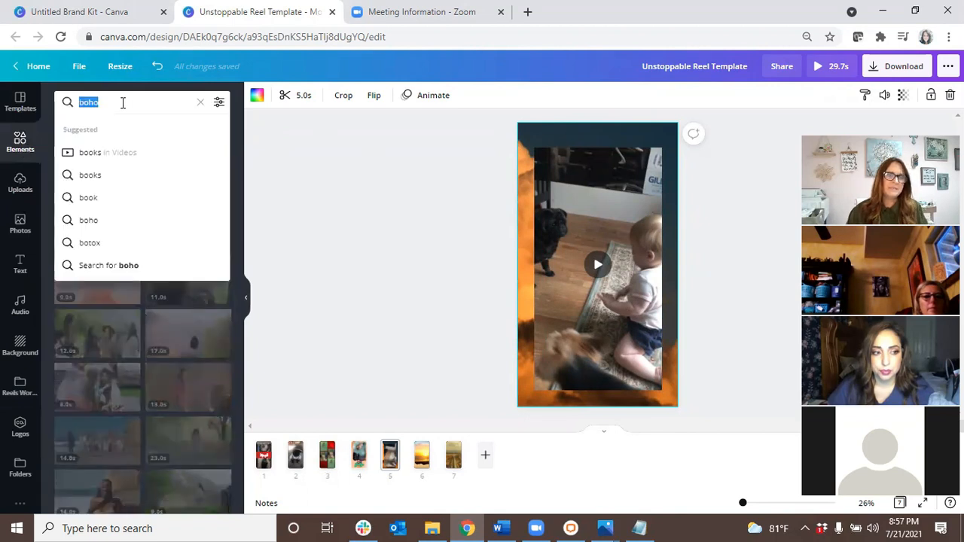
text(wood)
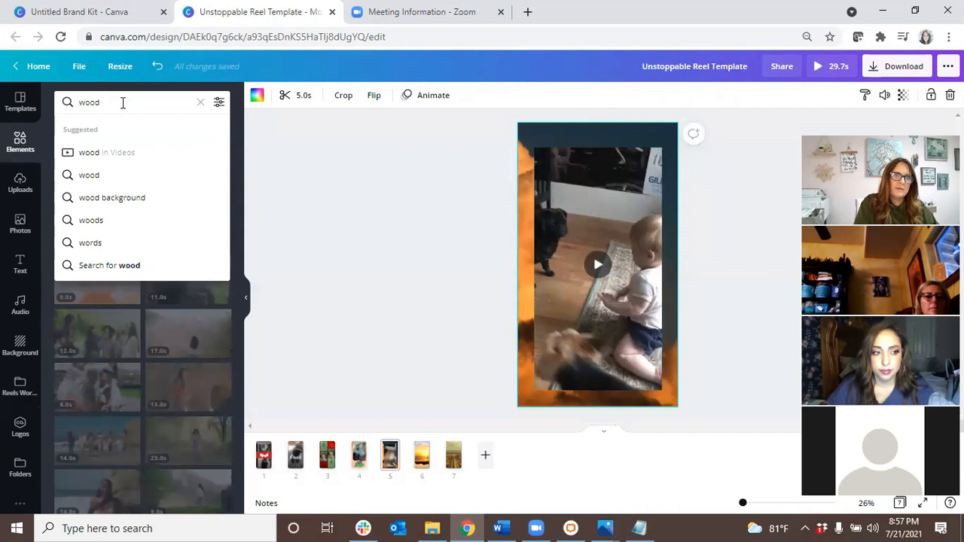
key(Return)
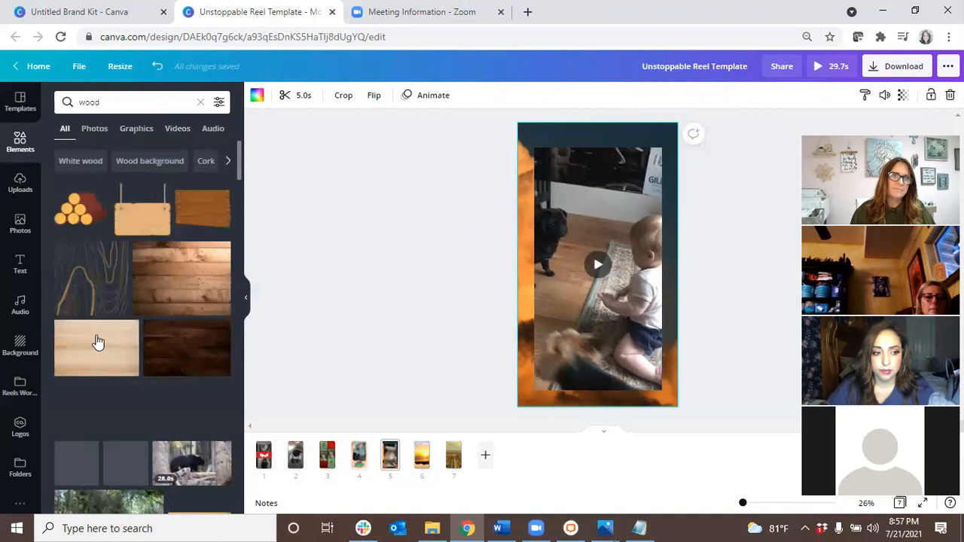
Step: Try the dark brown wood photo as page 5's background, keeping its transparency at 100
drag(163, 353, 530, 264)
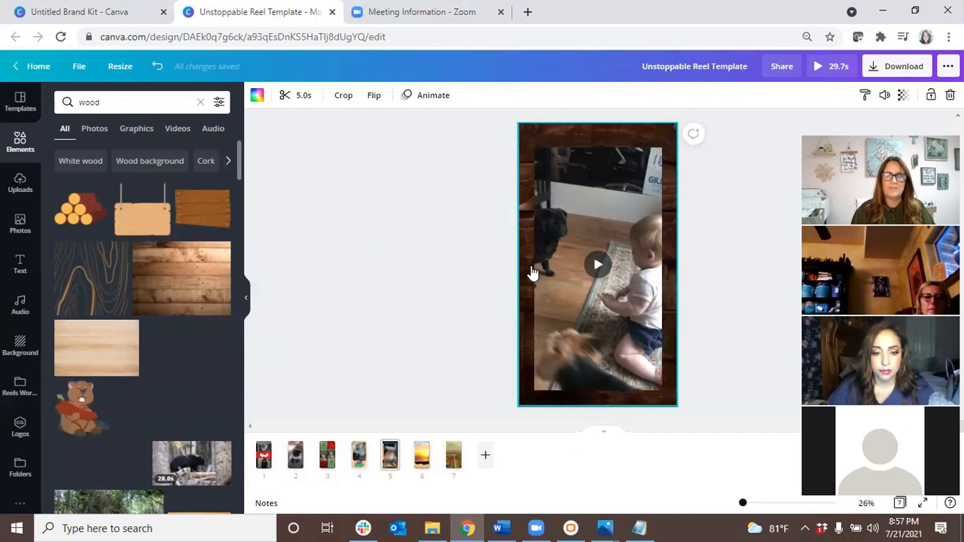
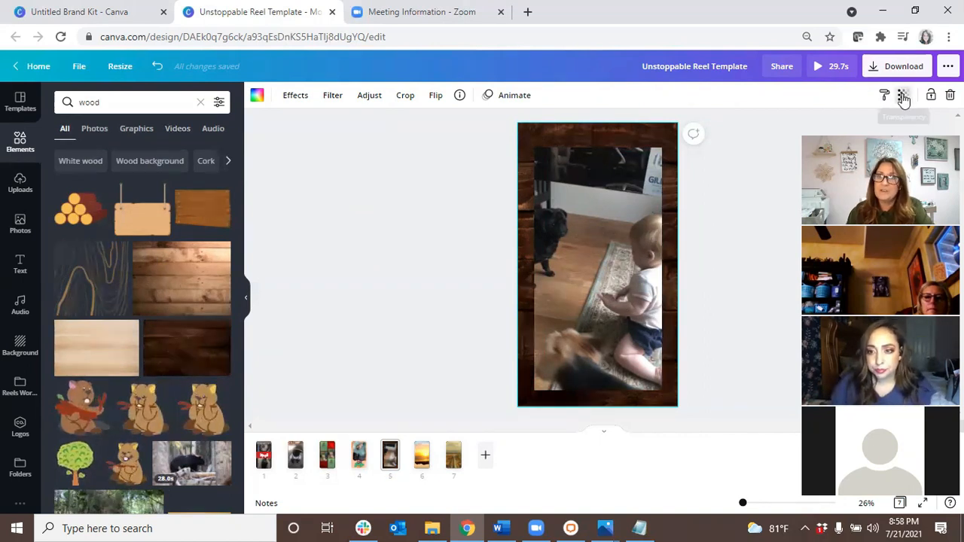
click(903, 98)
mouse_move(867, 130)
mouse_down()
mouse_move(796, 128)
mouse_move(874, 129)
mouse_up()
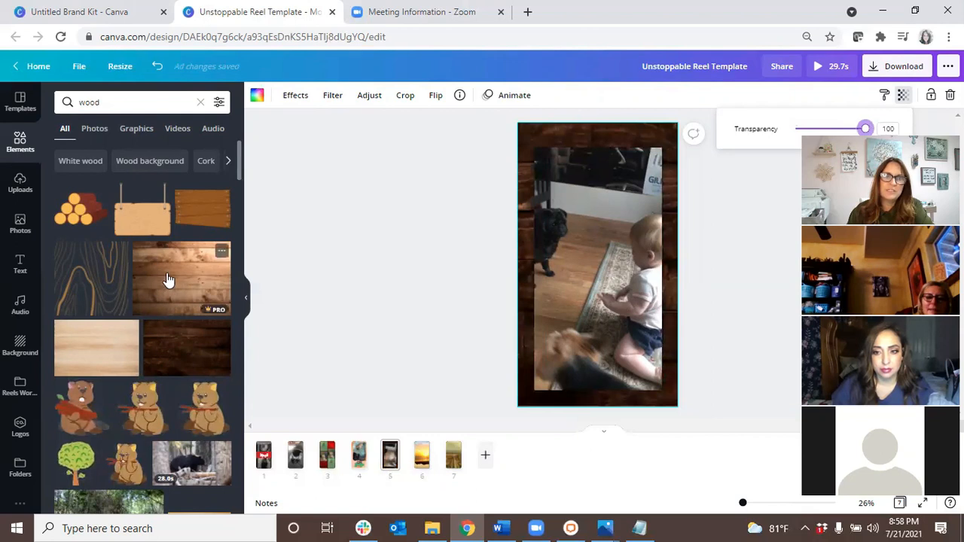
Step: Replace page 5's background with the lighter brown wood plank photo and keep its transparency at 100
drag(169, 280, 523, 223)
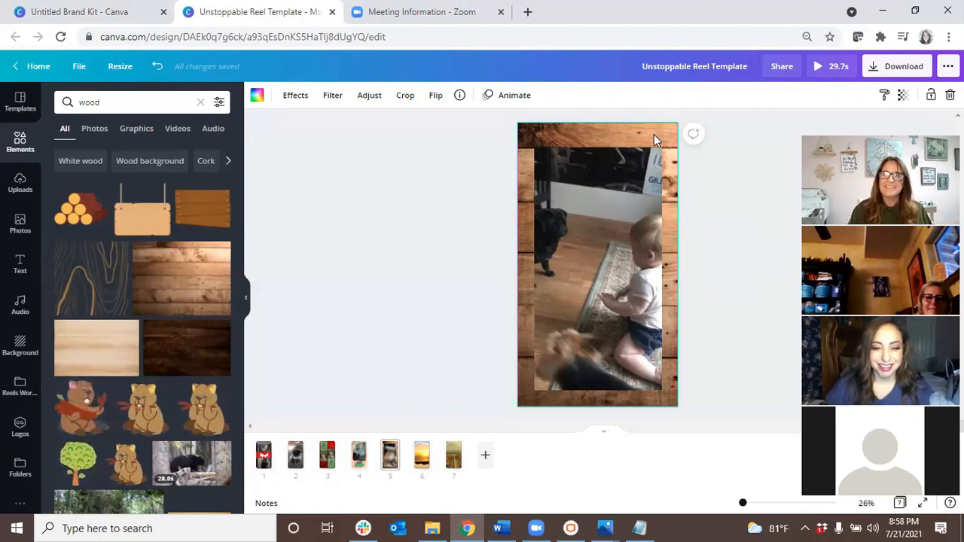
click(902, 96)
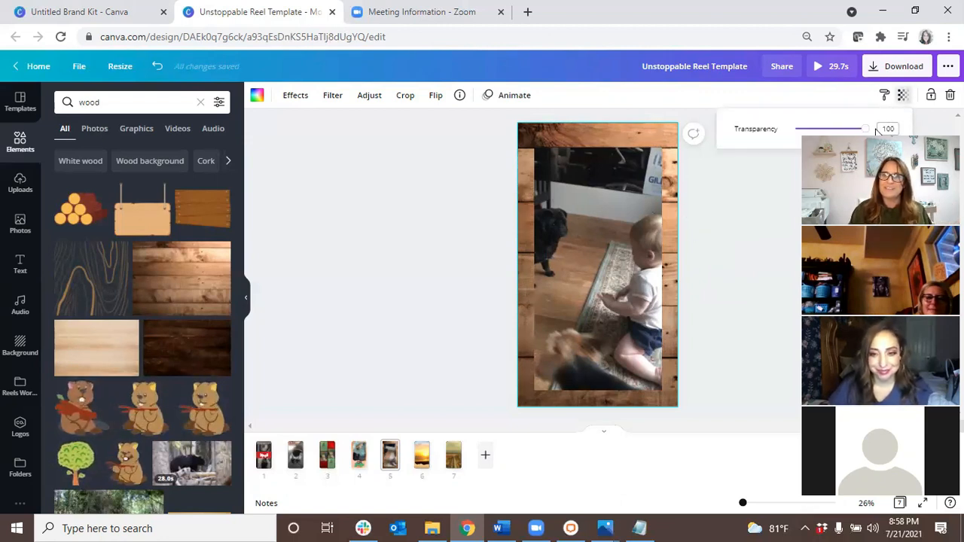
mouse_move(868, 128)
mouse_down()
mouse_move(808, 130)
mouse_move(868, 130)
mouse_up()
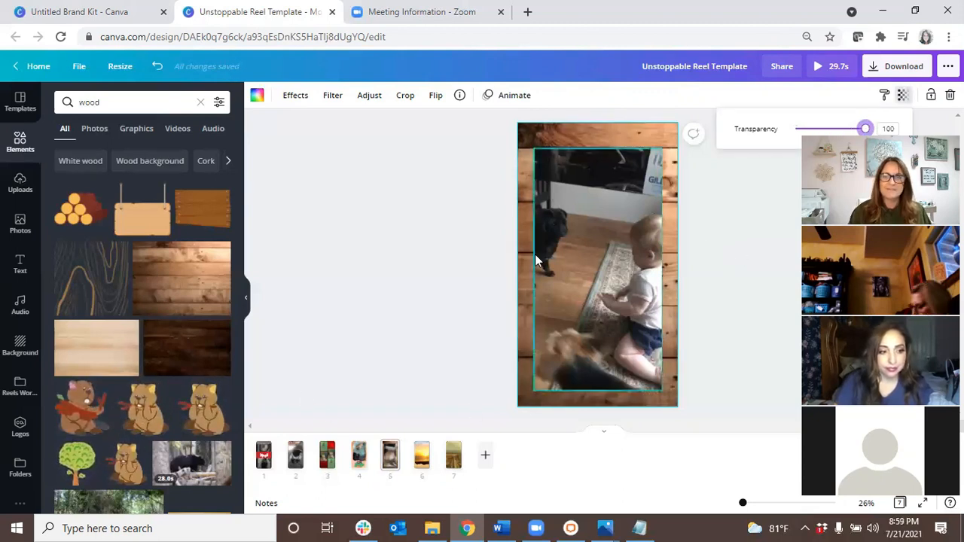
click(582, 251)
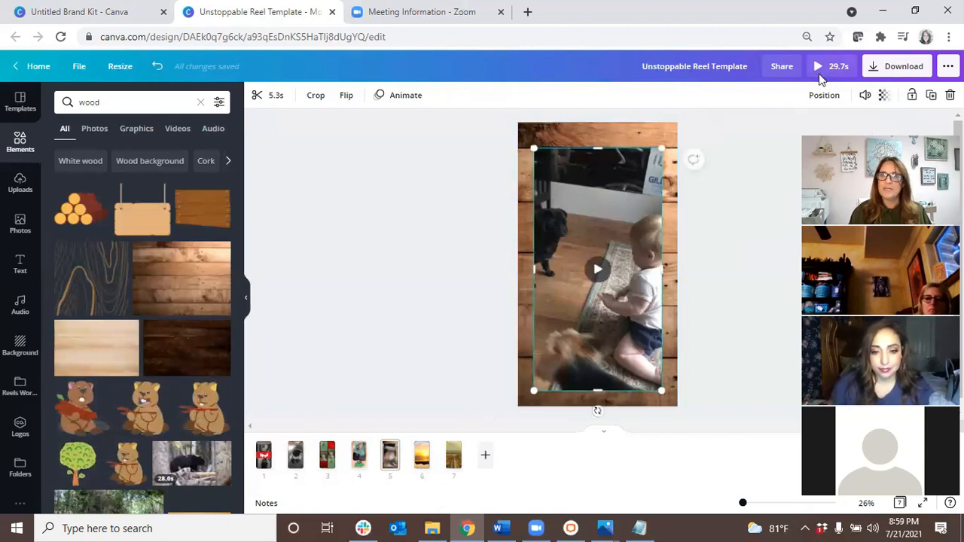
Step: Replace the sunset in page 6's torn-edge frame with the pug-on-blue-rug photo from the Reels Workshop images
click(422, 456)
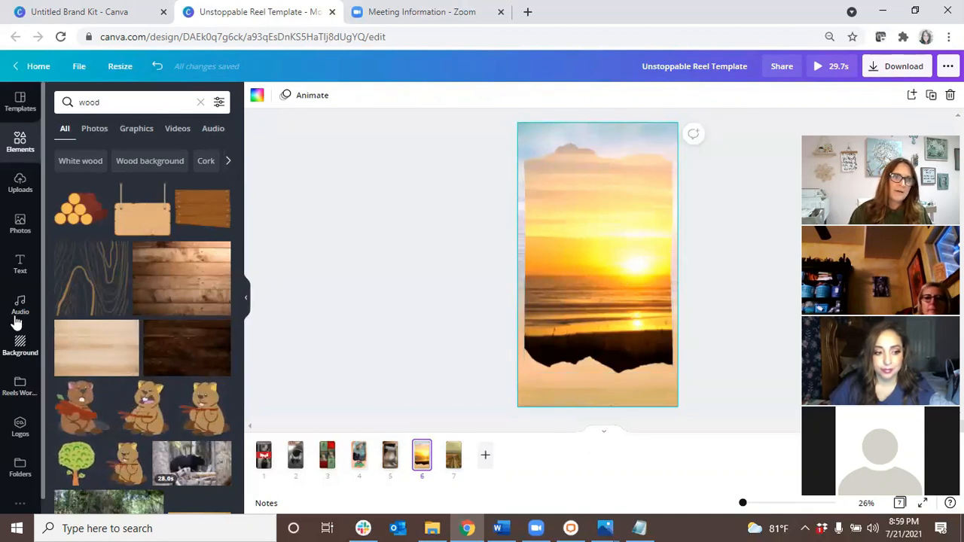
click(20, 226)
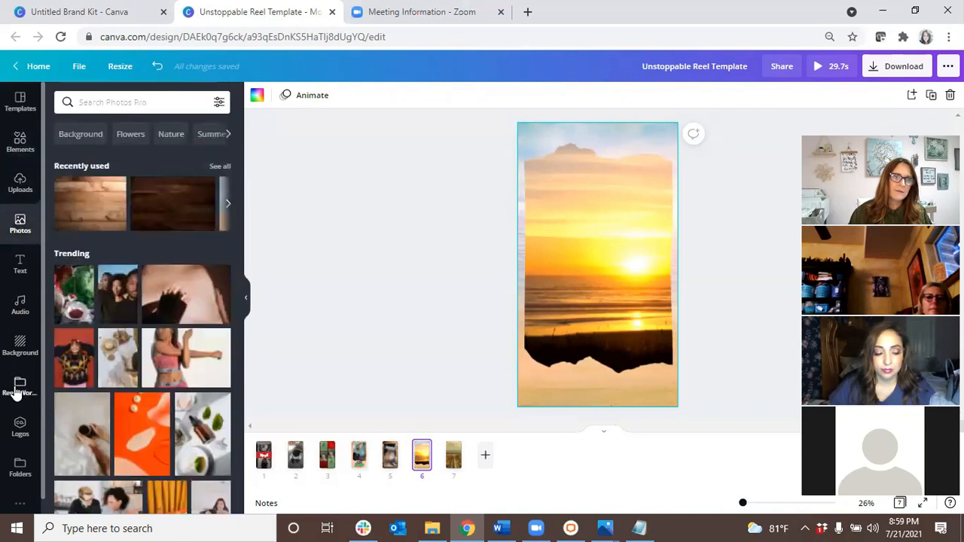
click(18, 388)
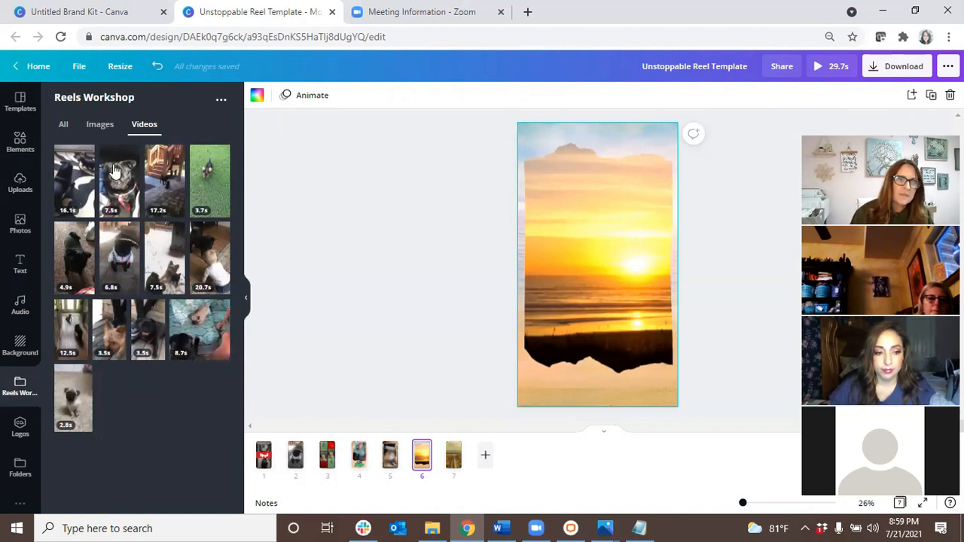
click(100, 127)
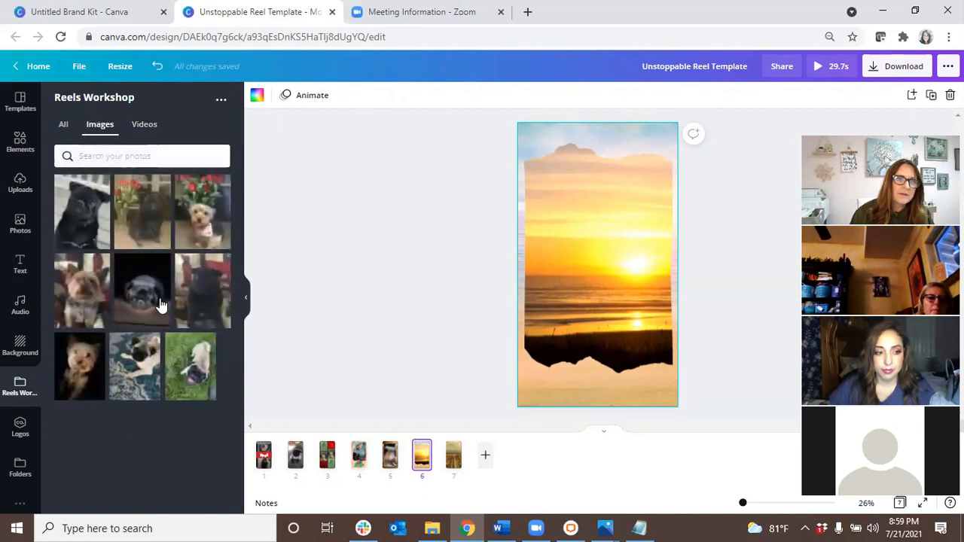
drag(130, 365, 563, 237)
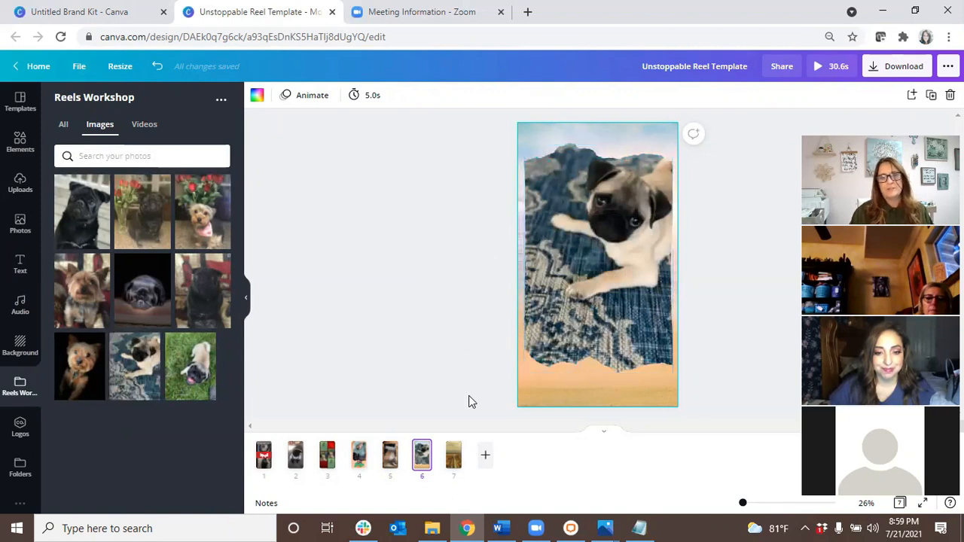
Step: Move page 6's framed pug photo slightly down toward the middle of the page
click(580, 303)
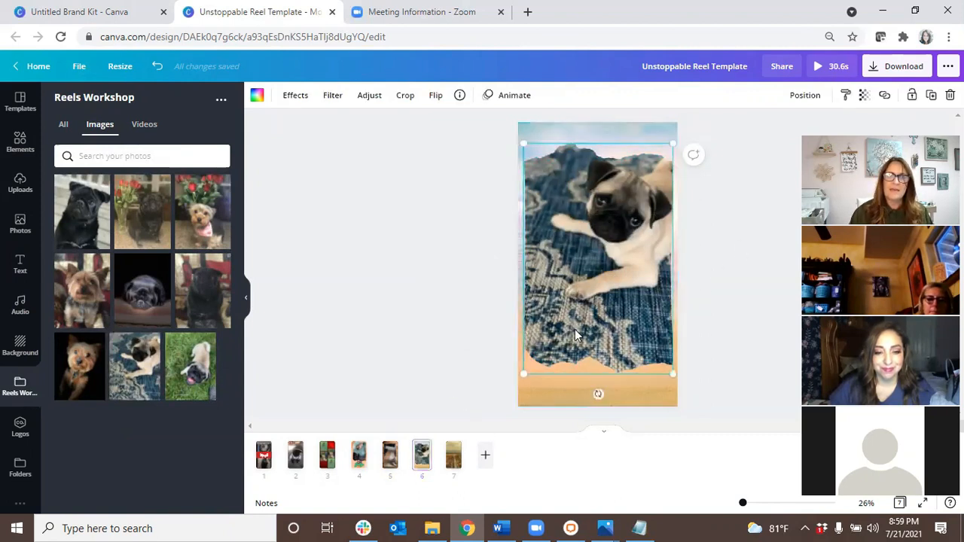
click(540, 404)
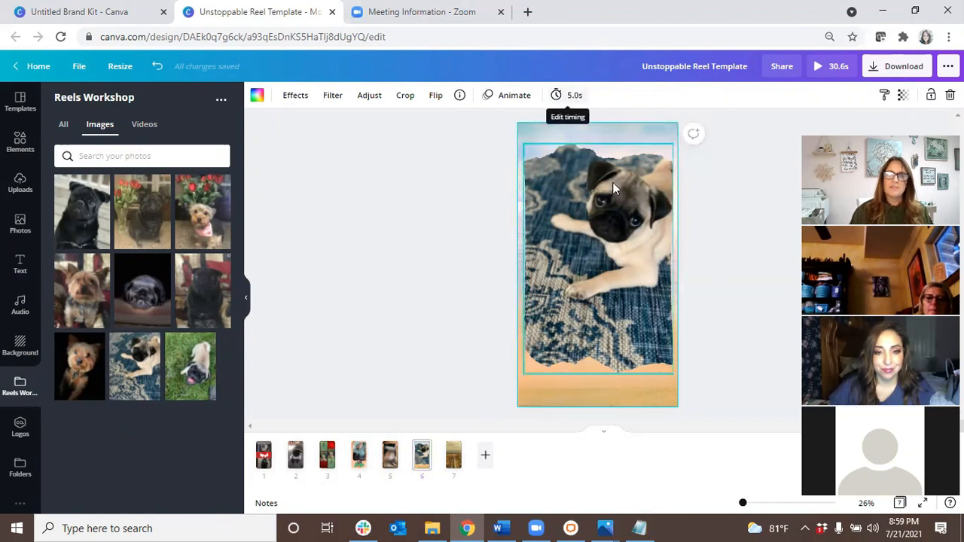
drag(600, 189, 607, 212)
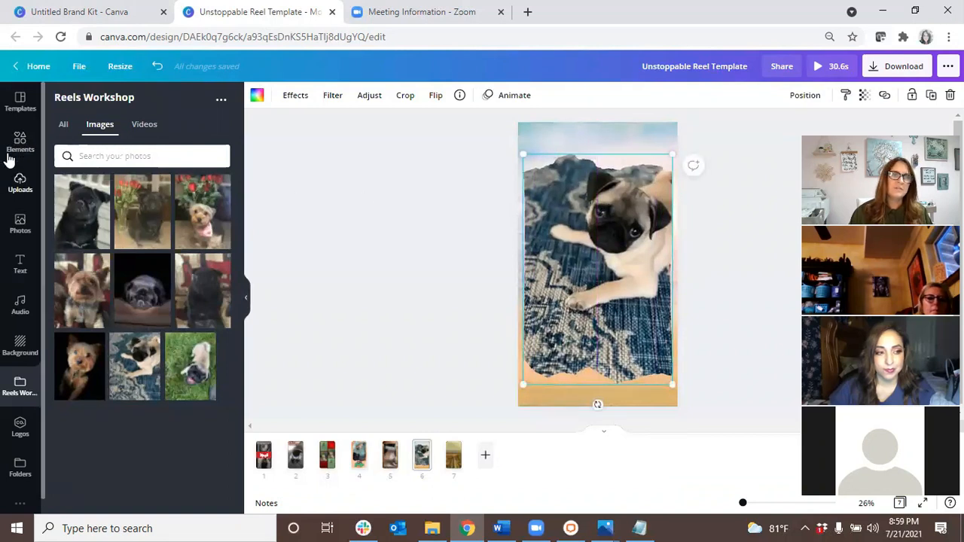
Step: Find "blue water" videos in the elements and set the 36.0s rippling blue water clip as page 6's background
click(11, 149)
click(126, 109)
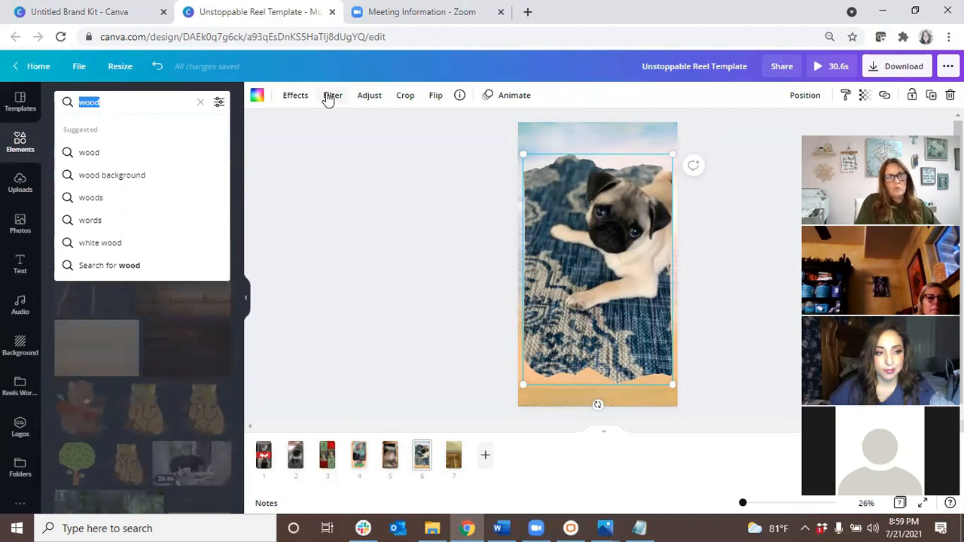
text(bu)
key(BackSpace)
text(lue)
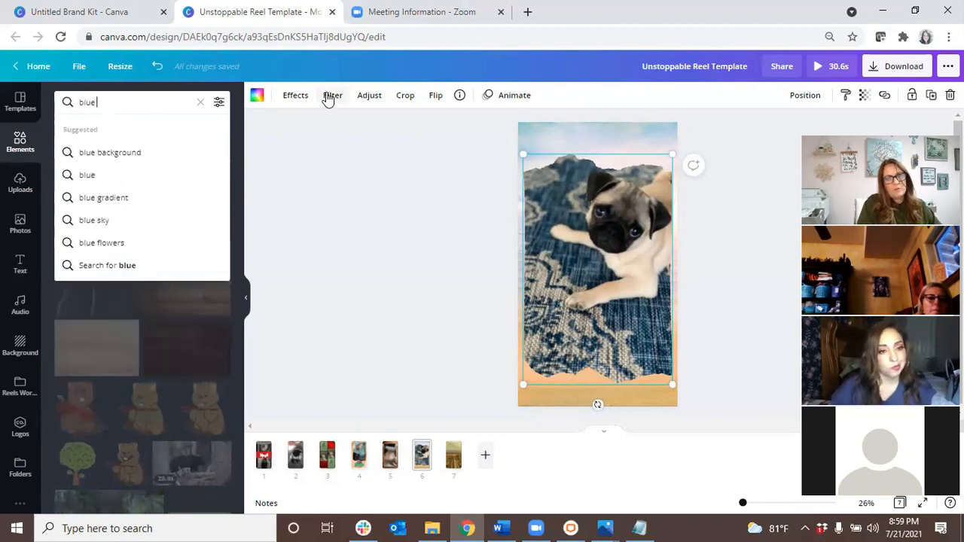
text( water)
key(Return)
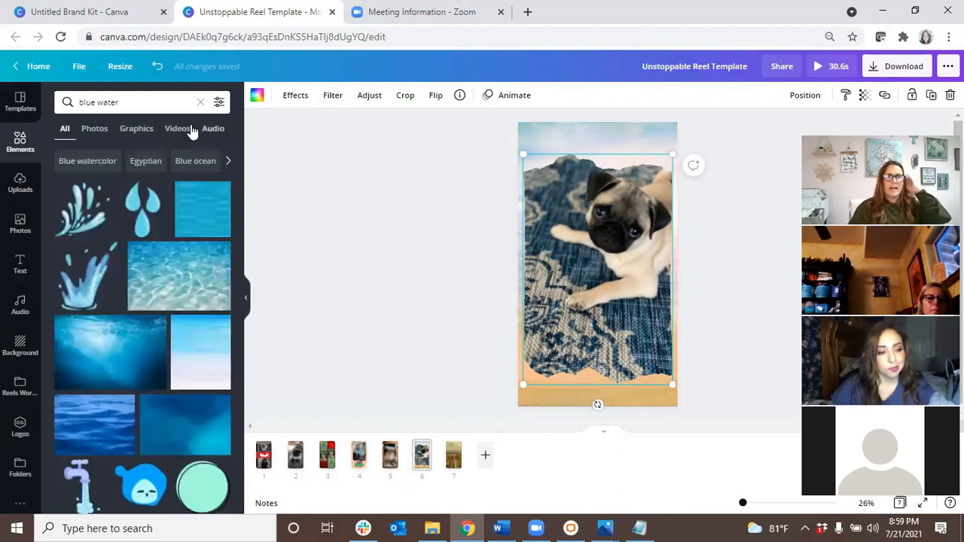
click(186, 129)
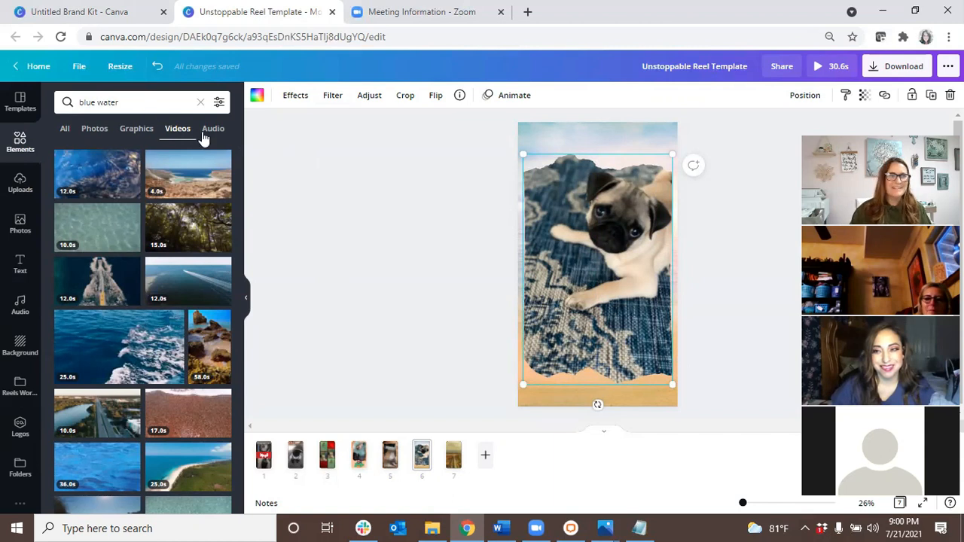
drag(257, 363, 543, 389)
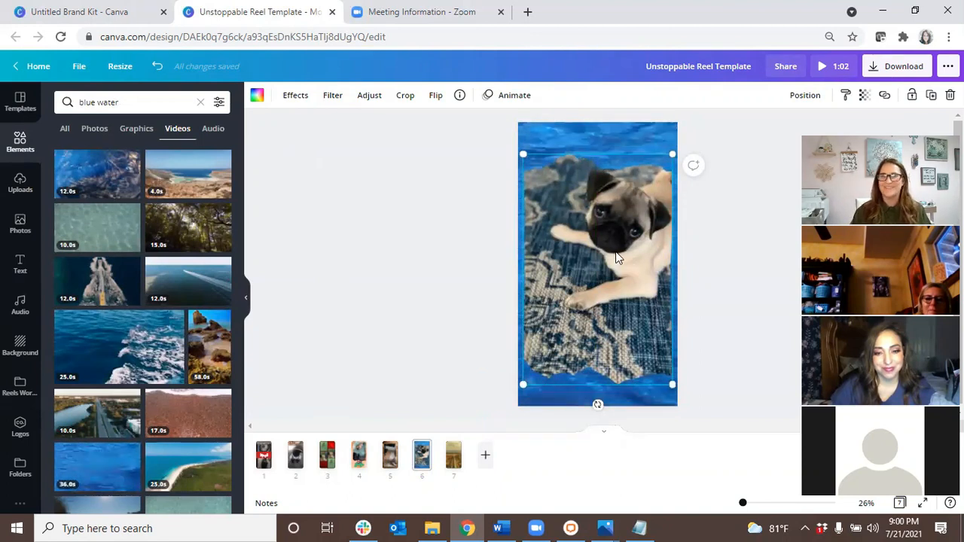
Step: Trim page 6's blue water background video from its end to 3.9s
click(566, 134)
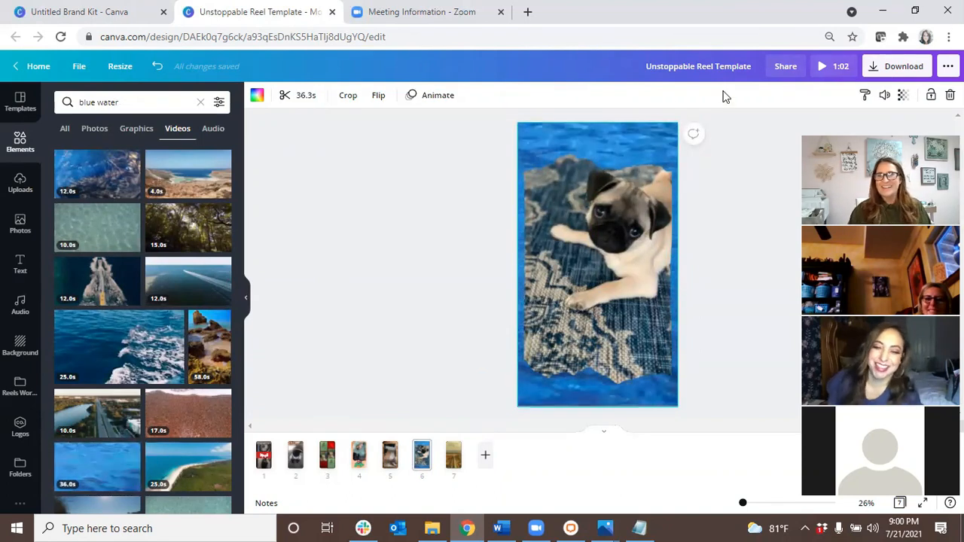
click(301, 95)
drag(918, 95, 376, 95)
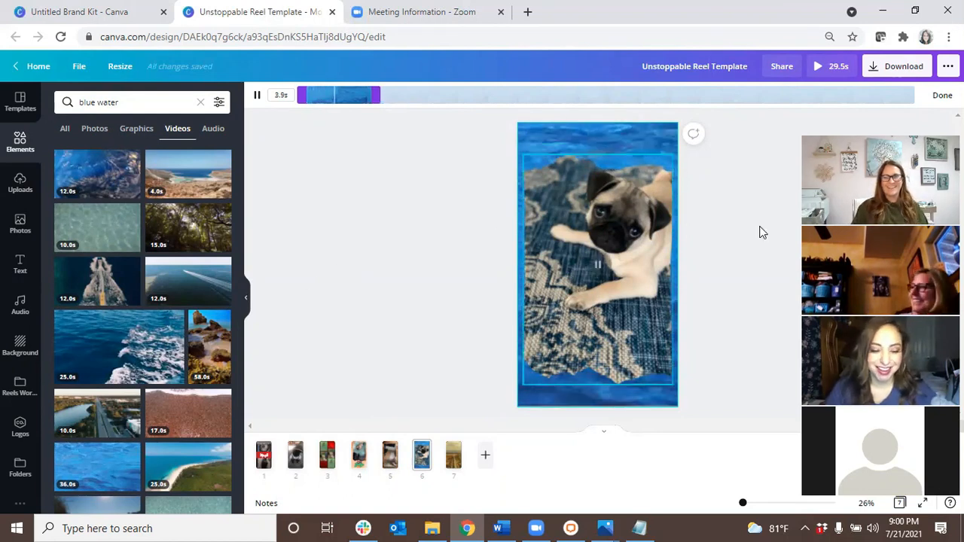
Step: Replace page 7's railway background video with the 2.8s pug puppy on carpet clip from Reels Workshop
click(454, 456)
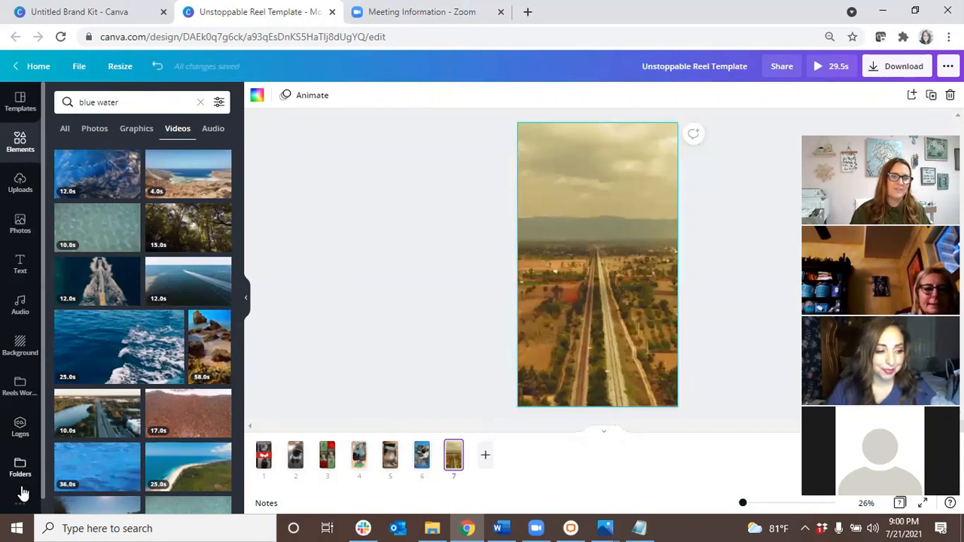
click(20, 385)
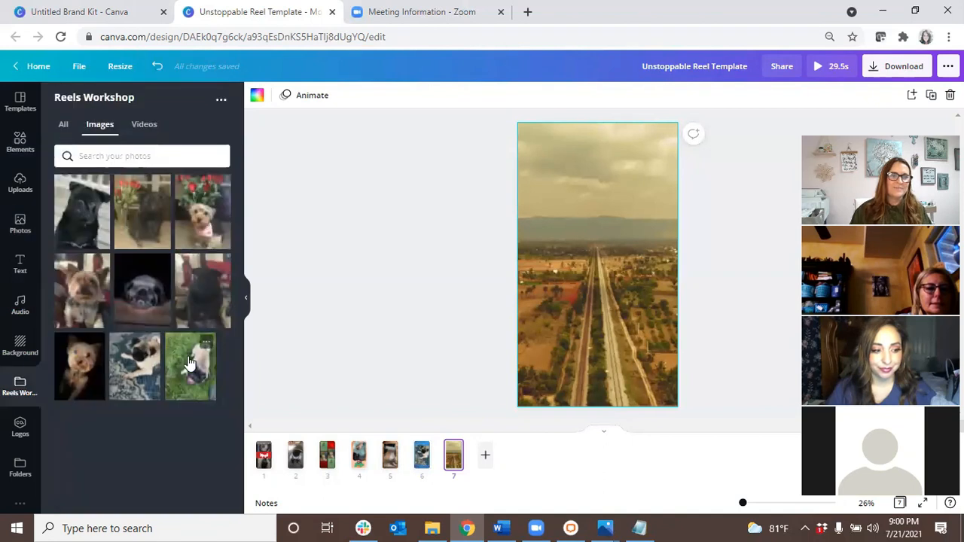
drag(136, 352, 122, 294)
click(145, 125)
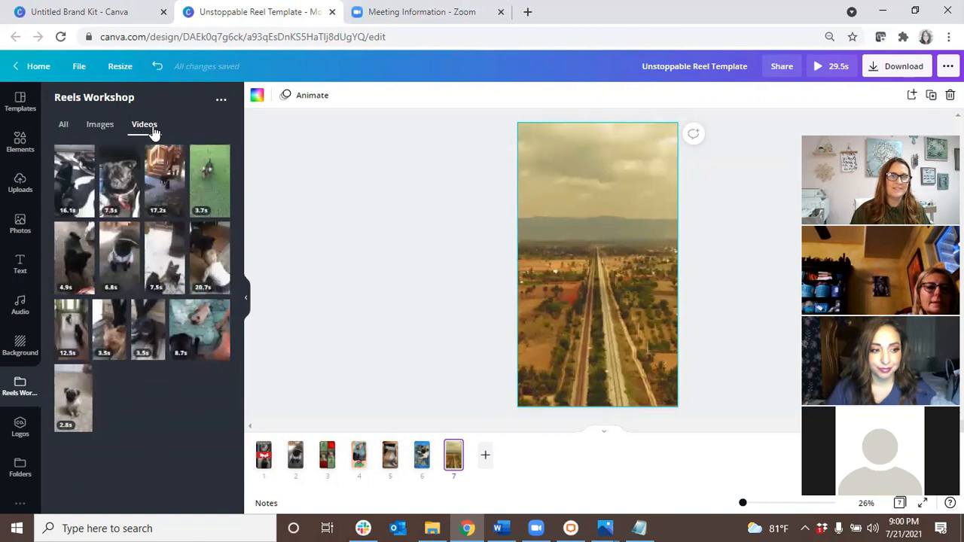
drag(230, 320, 559, 215)
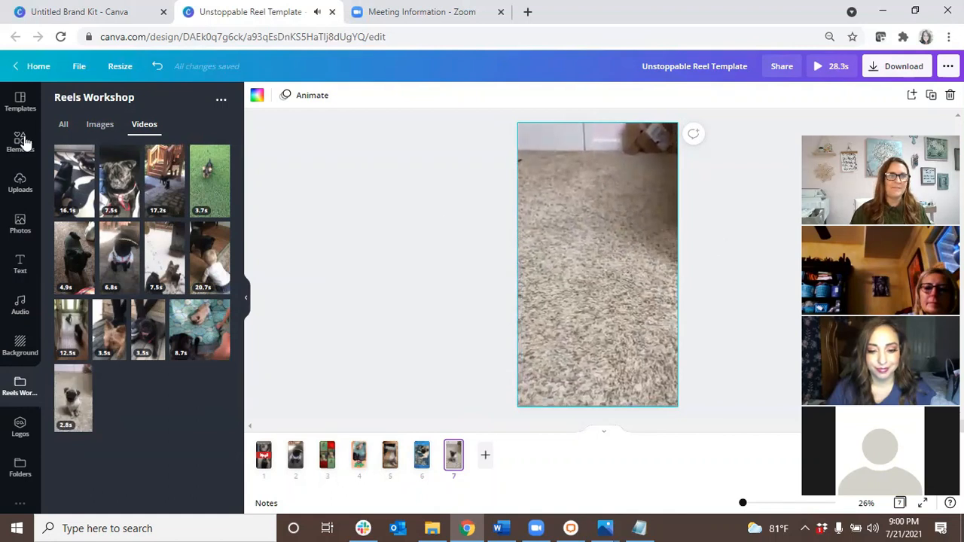
Step: Add a heading text box to page 7 and place it near the lower edge of the page
click(21, 264)
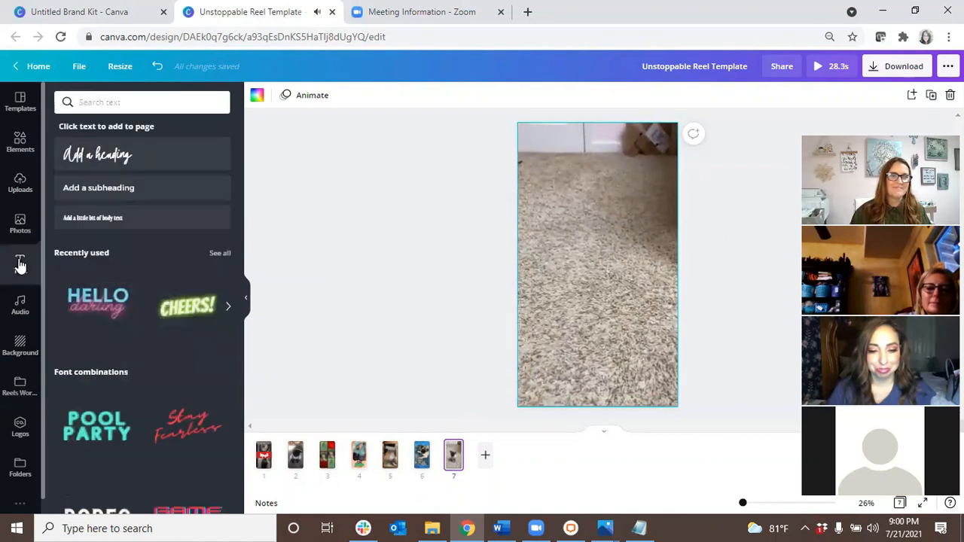
click(110, 162)
drag(568, 252, 523, 239)
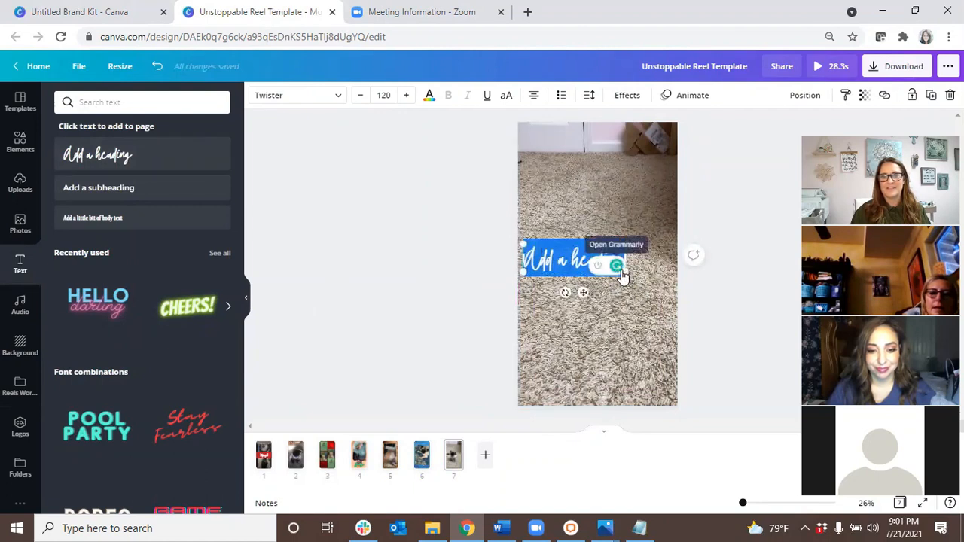
click(621, 271)
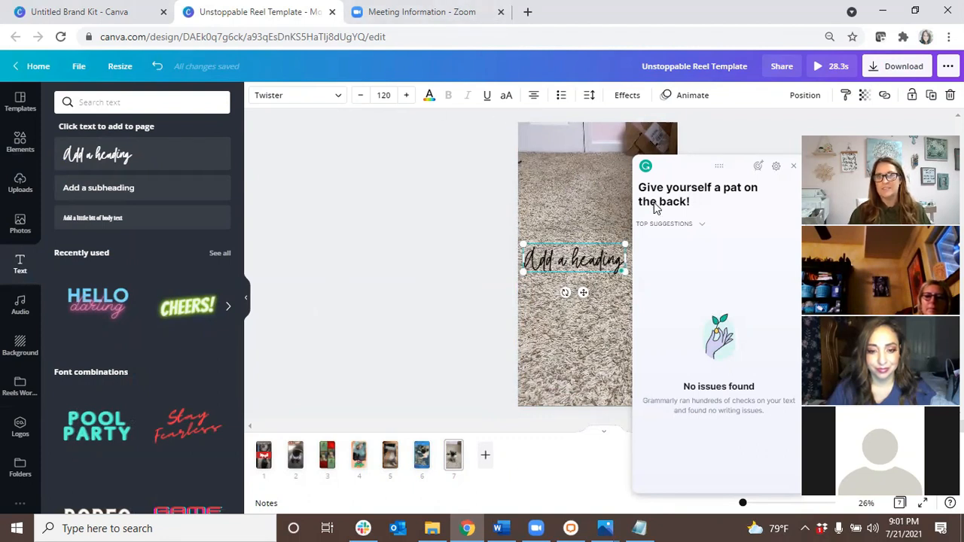
click(791, 167)
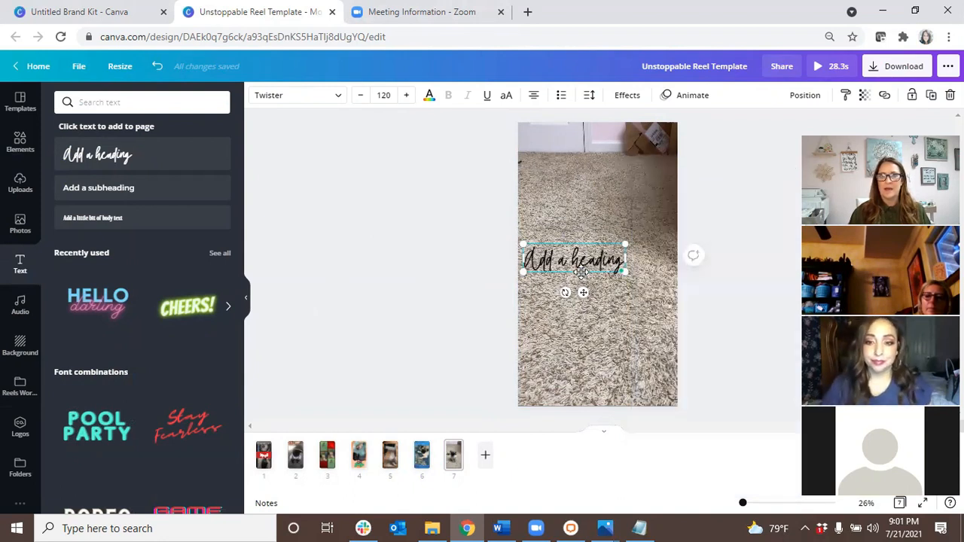
click(605, 182)
drag(558, 263, 551, 388)
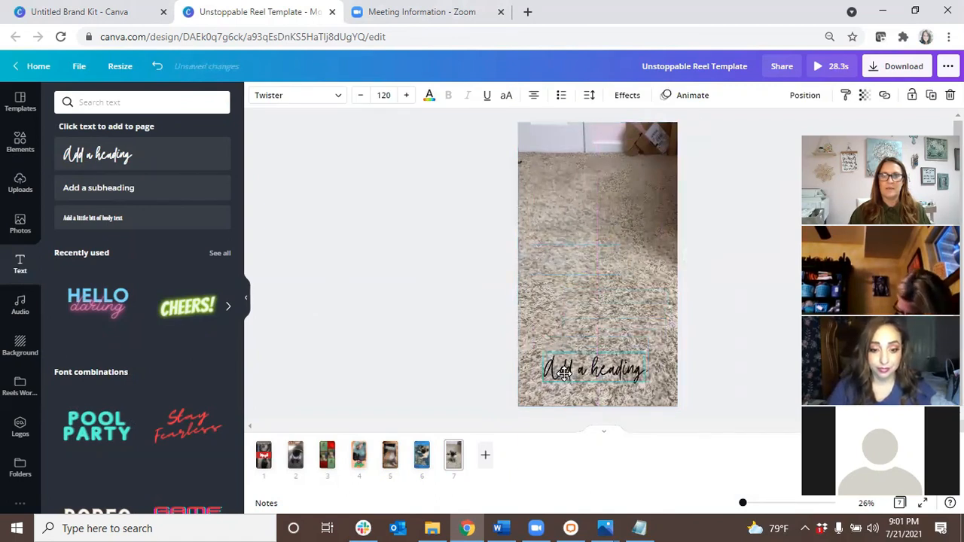
Step: Replace the placeholder heading on page 7 with "We're outta here!"
double_click(579, 374)
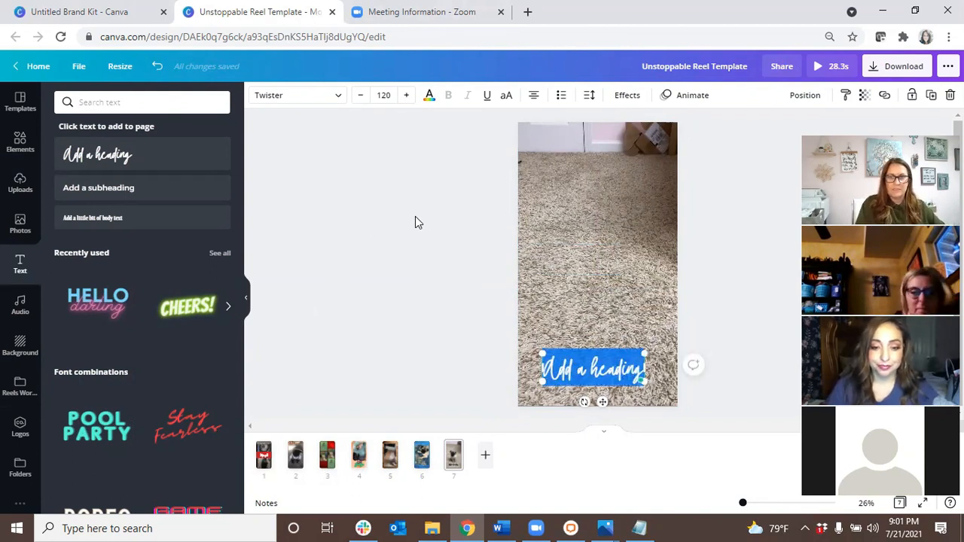
text(We're)
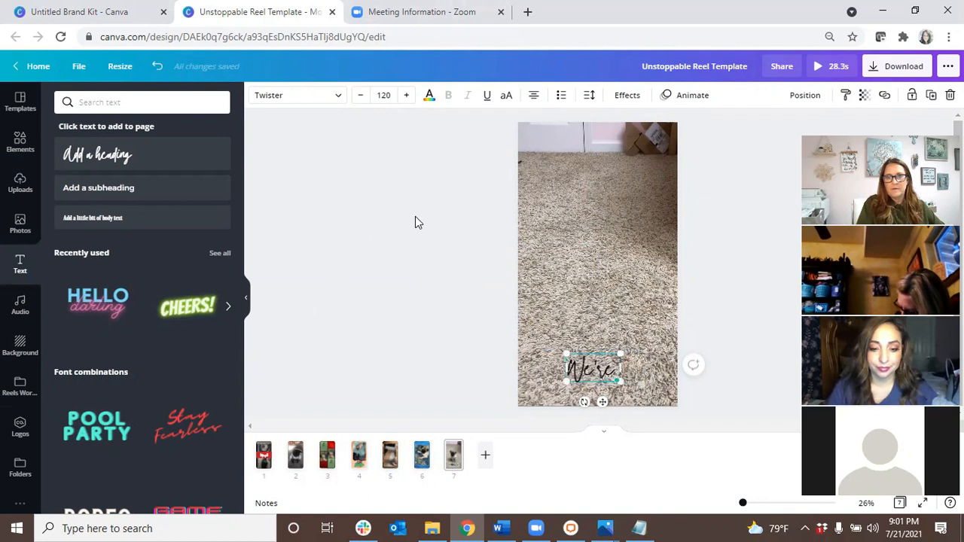
text( outta here!)
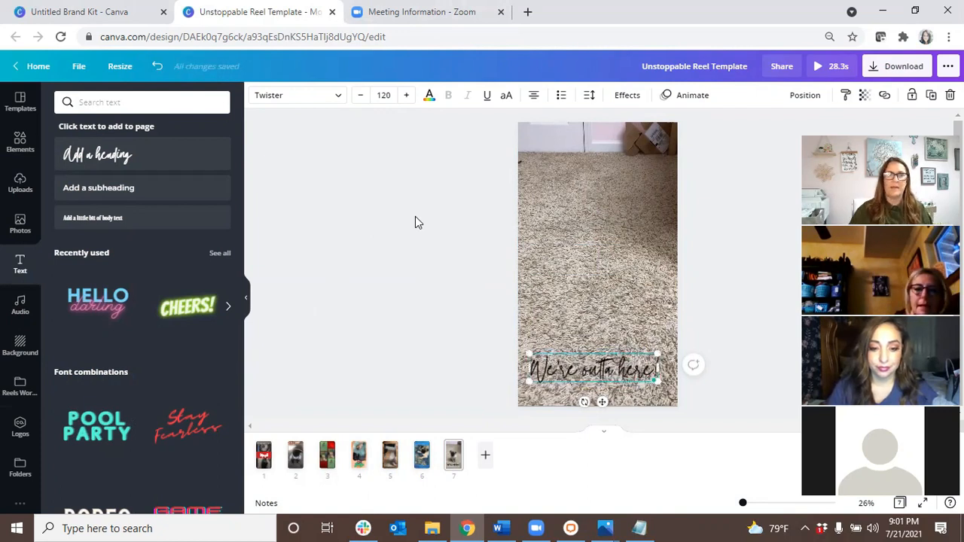
Step: Search the fonts for "all caps" and apply Bright Sunshine Caps to the "We're outta here!" heading
click(305, 98)
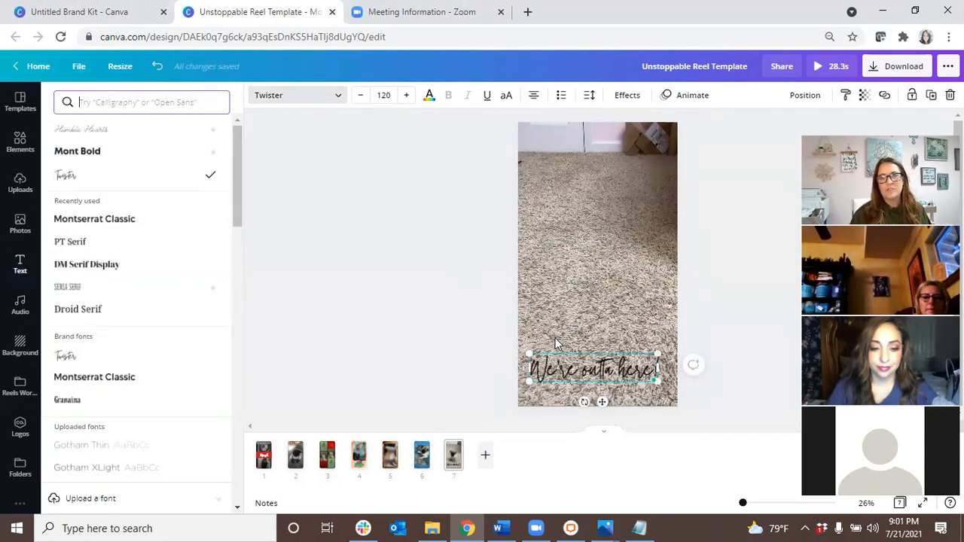
click(575, 309)
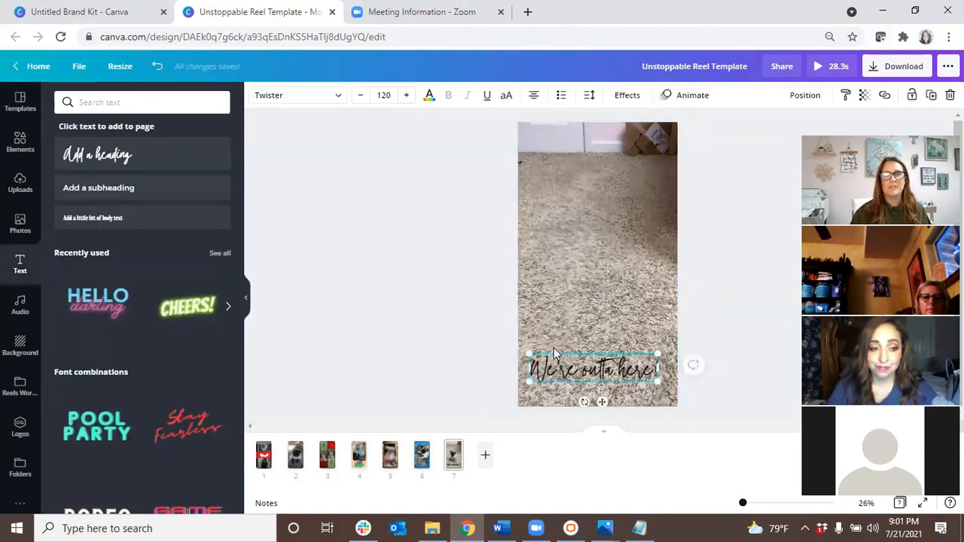
click(147, 99)
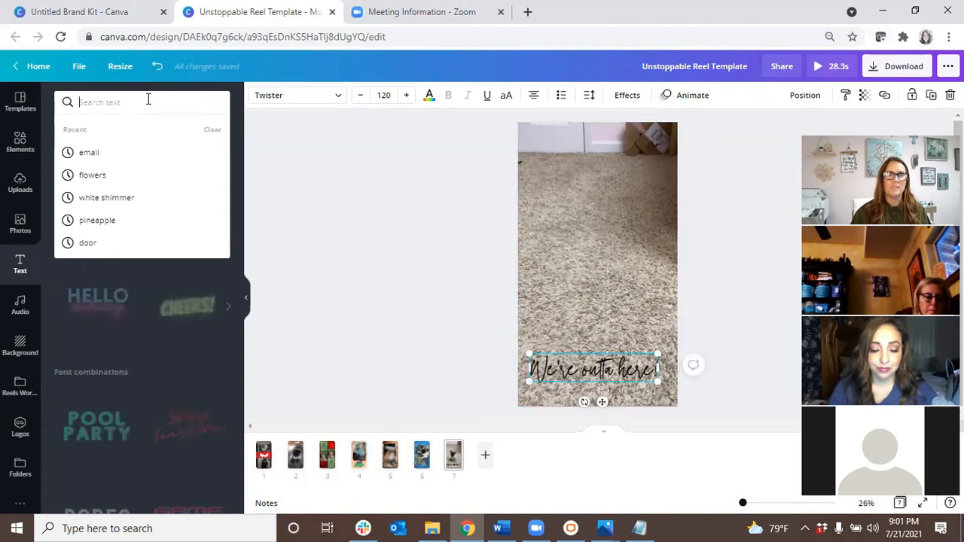
click(277, 98)
click(118, 100)
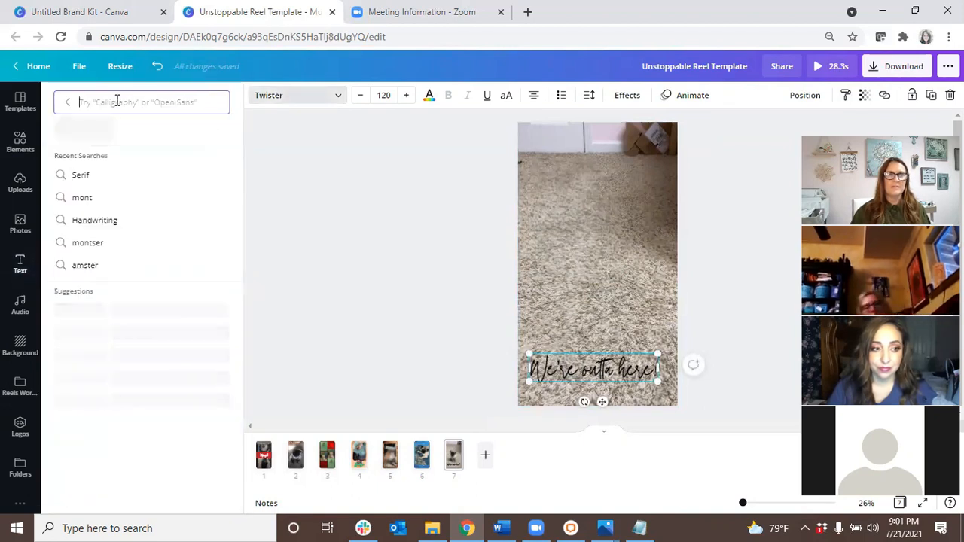
text(all caps)
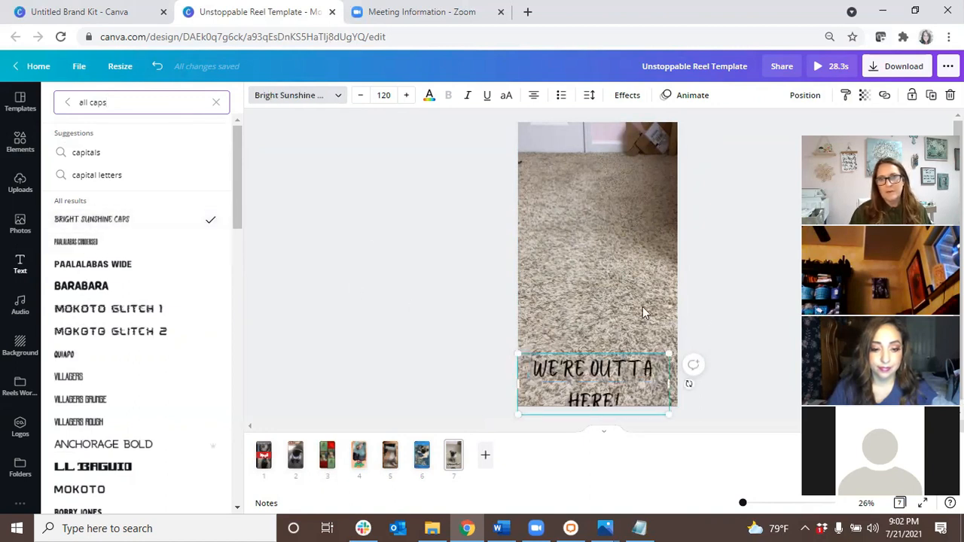
Step: Move the heading up so both lines fit on page 7 and set its font size to 140
drag(628, 378, 629, 352)
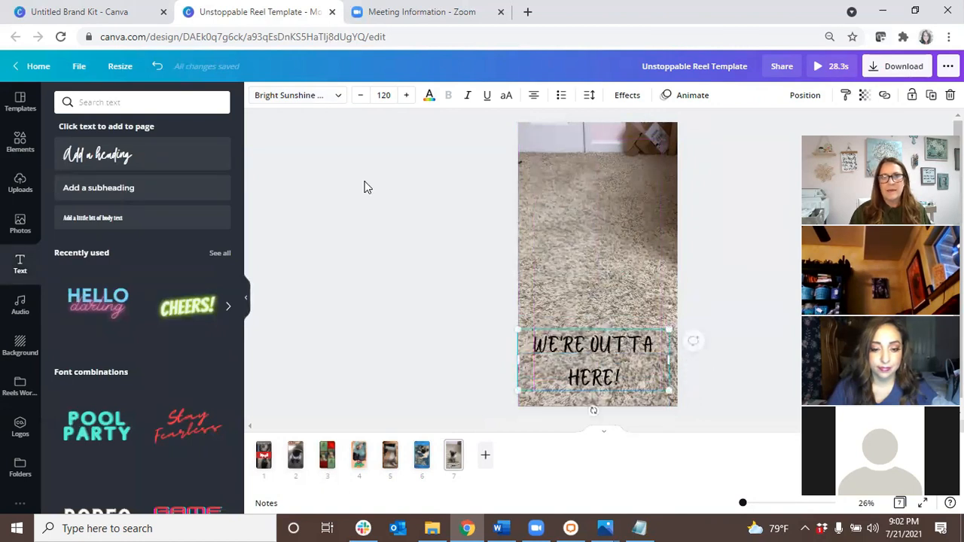
click(405, 96)
click(405, 96)
click(406, 96)
click(405, 96)
click(406, 96)
click(406, 96)
click(405, 96)
click(406, 95)
click(405, 96)
click(405, 96)
click(406, 95)
click(406, 96)
click(406, 95)
click(405, 96)
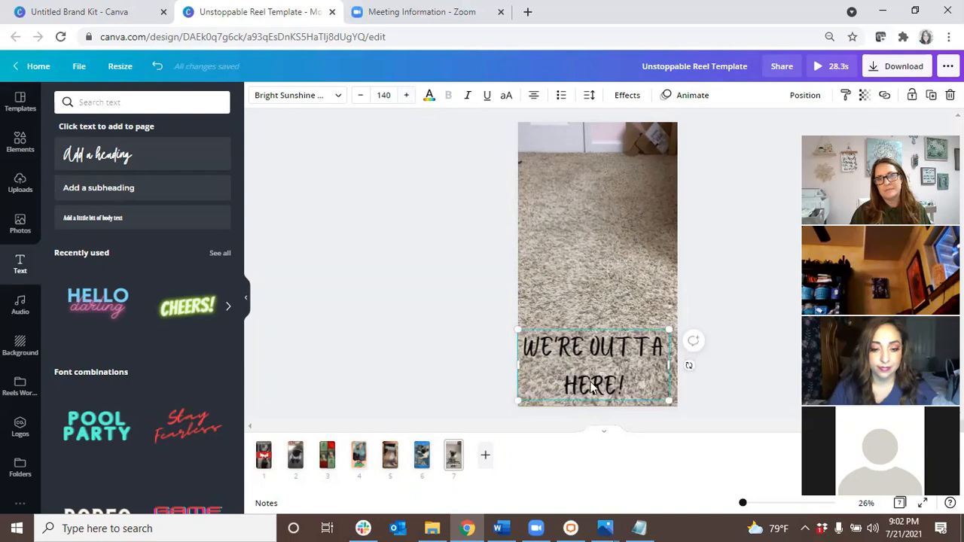
Step: Add a square shape to page 7, stretch it across the bottom of the page, and move the heading above it
click(14, 149)
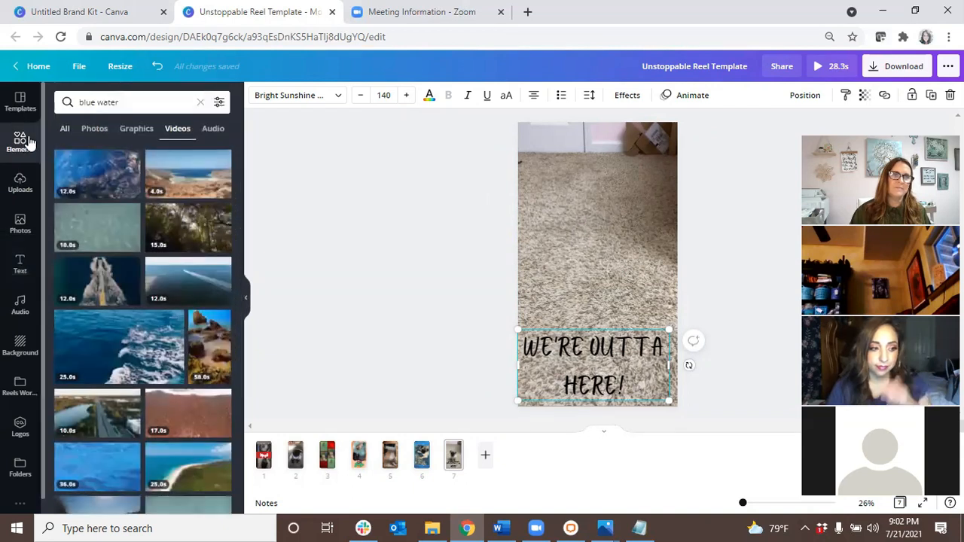
click(199, 102)
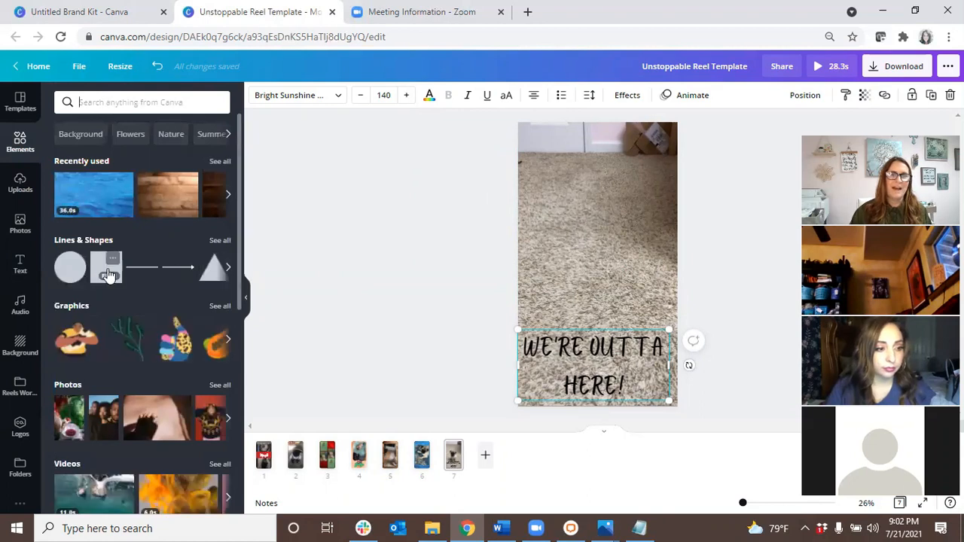
click(104, 268)
drag(593, 261, 567, 267)
click(540, 377)
drag(564, 387, 693, 362)
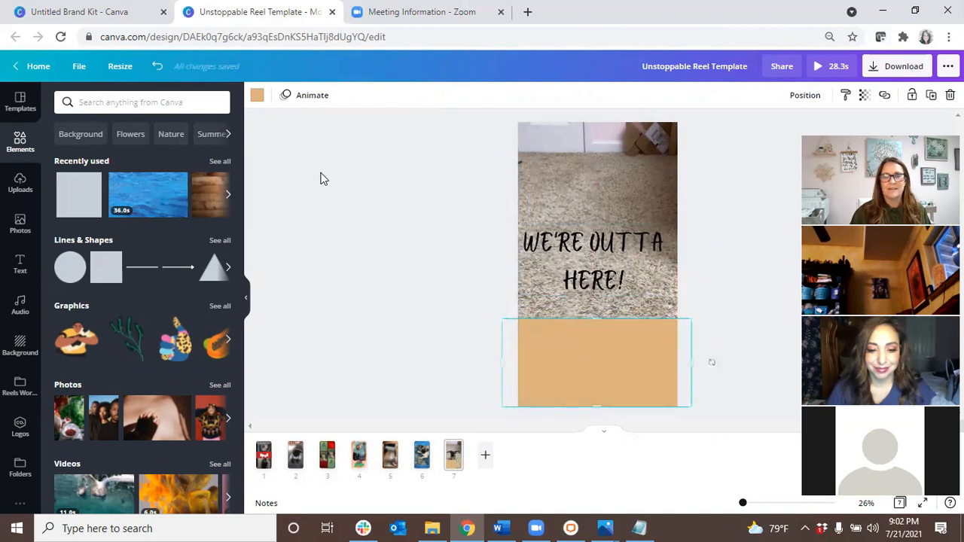
Step: Color page 7's rectangle navy blue from the document colors and place the heading over it
click(257, 96)
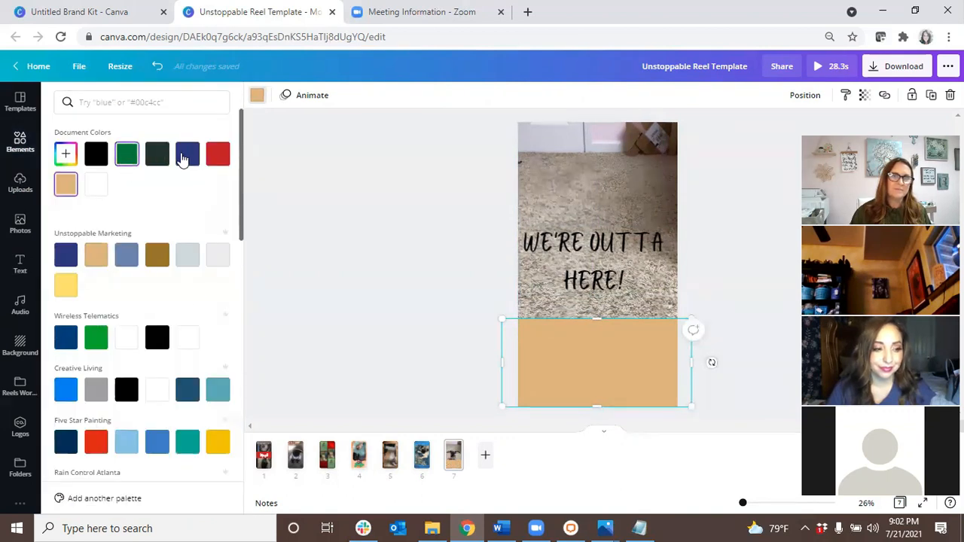
click(187, 157)
drag(599, 268, 607, 345)
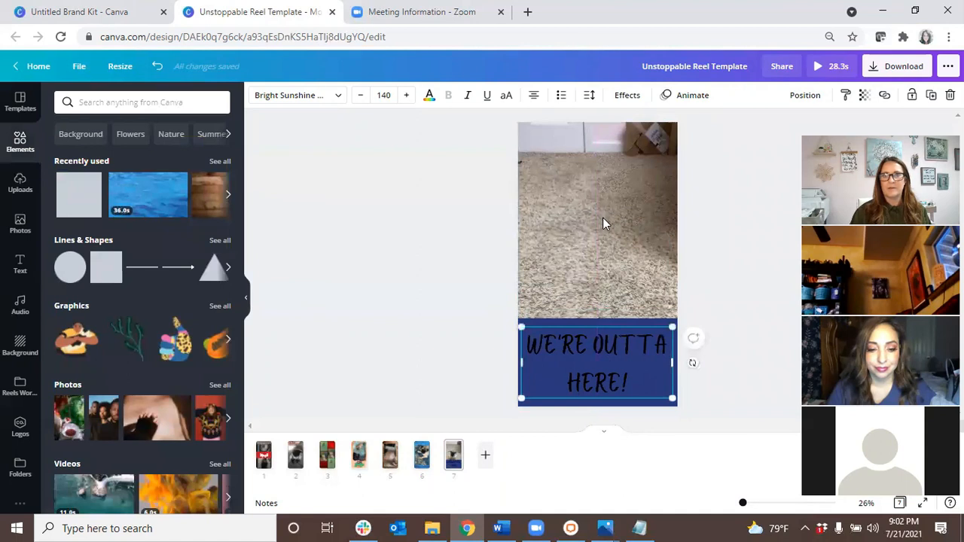
Step: Move the heading and navy rectangle to the top of page 7, with the text centered over the rectangle
click(603, 218)
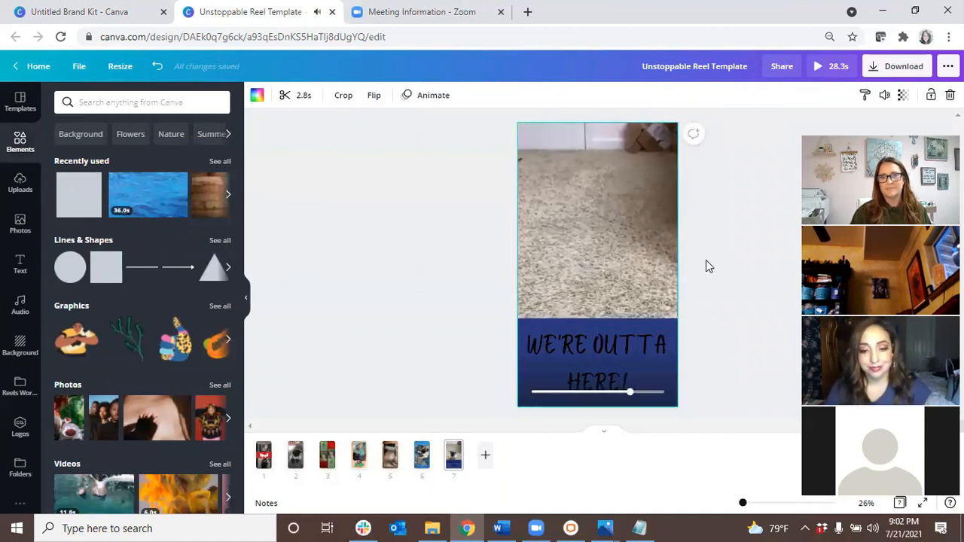
drag(603, 344, 601, 204)
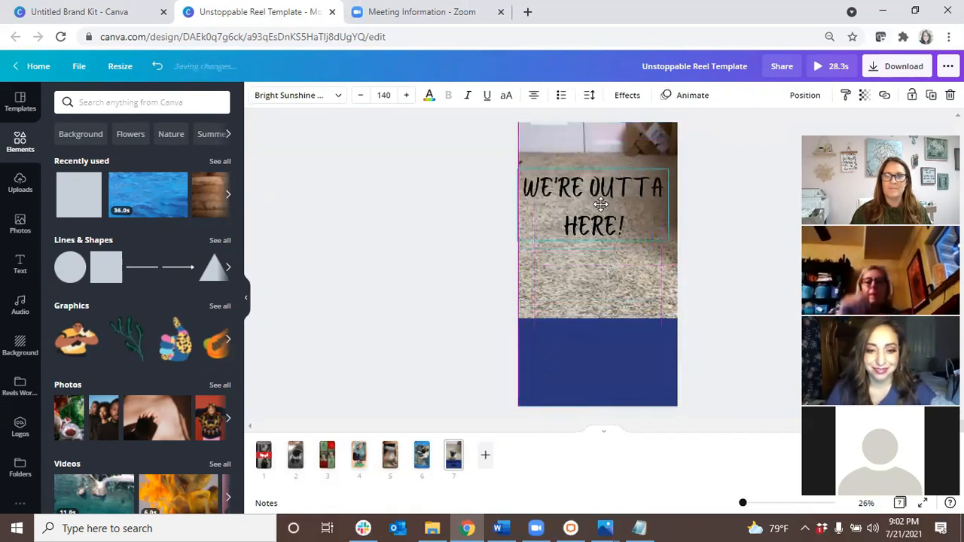
drag(595, 340, 588, 141)
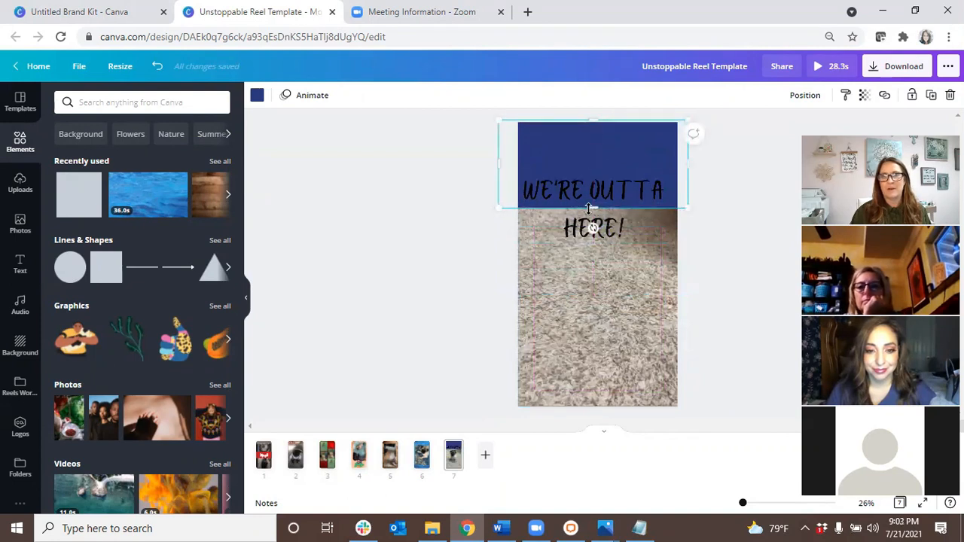
click(623, 198)
drag(625, 190, 631, 148)
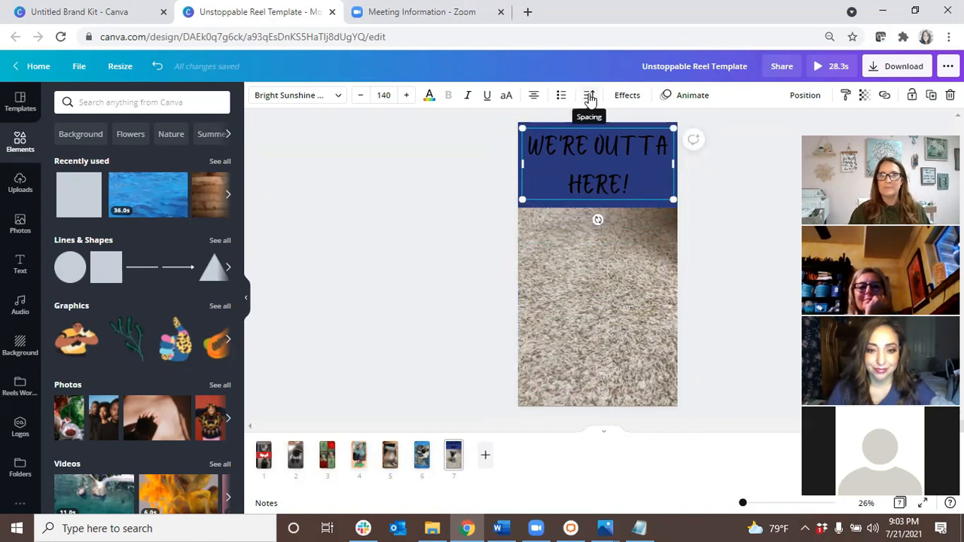
Step: Reduce the line spacing of the "We're outta here!" heading to 0.91
click(590, 96)
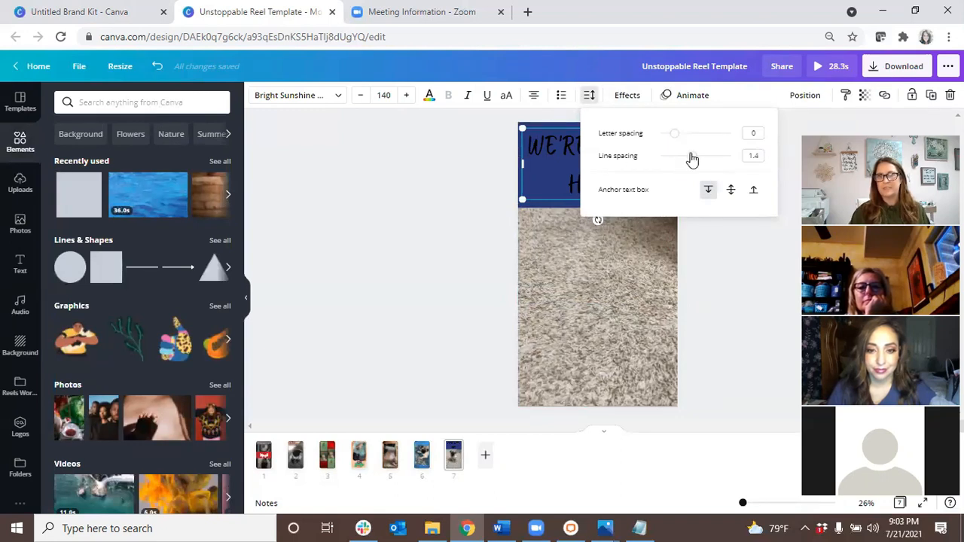
drag(691, 157, 678, 157)
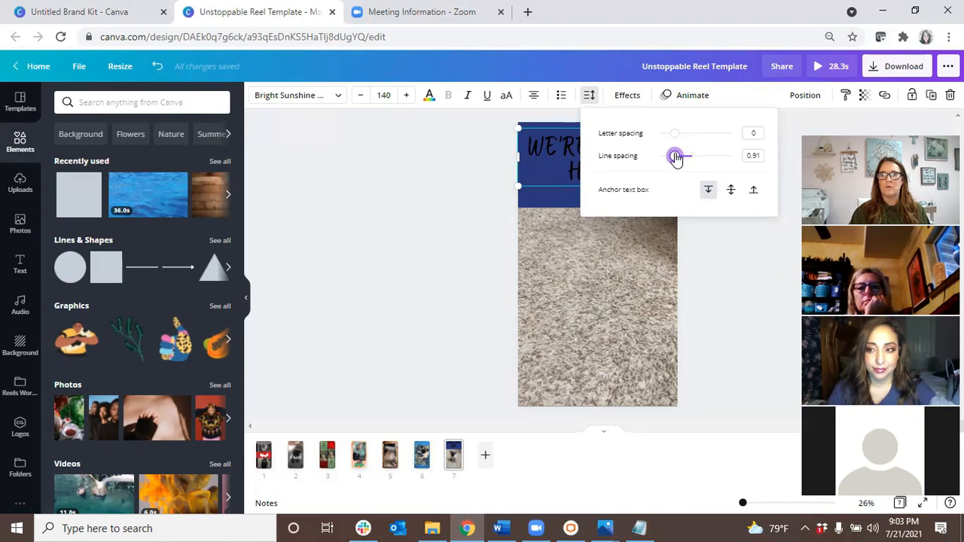
click(590, 97)
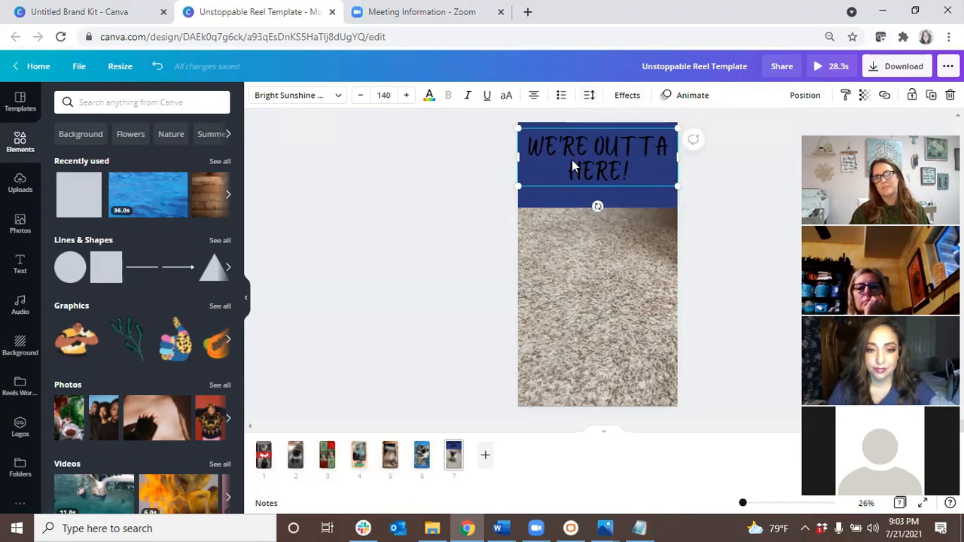
Step: Try tighter letter spacing on the "We're outta here!" heading and restore the original spacing
click(590, 98)
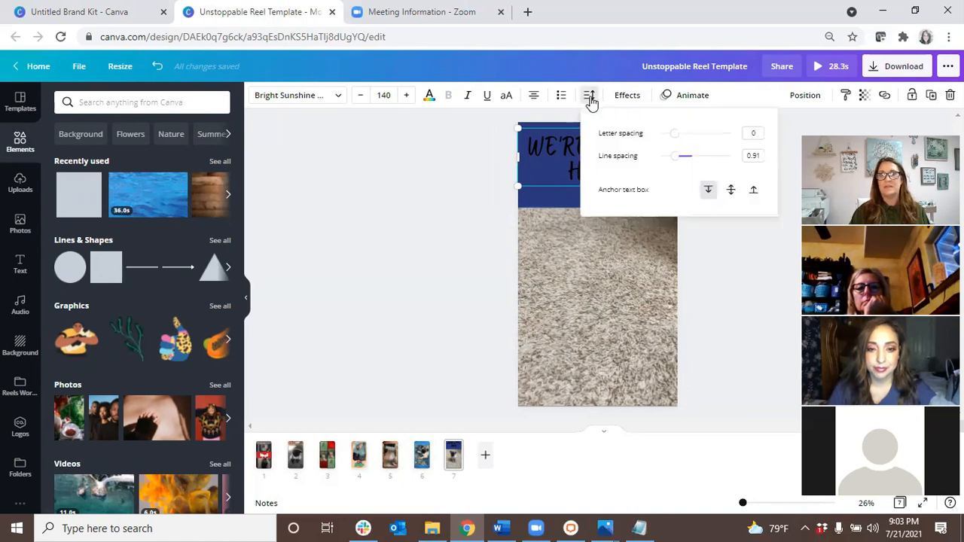
drag(676, 140, 672, 139)
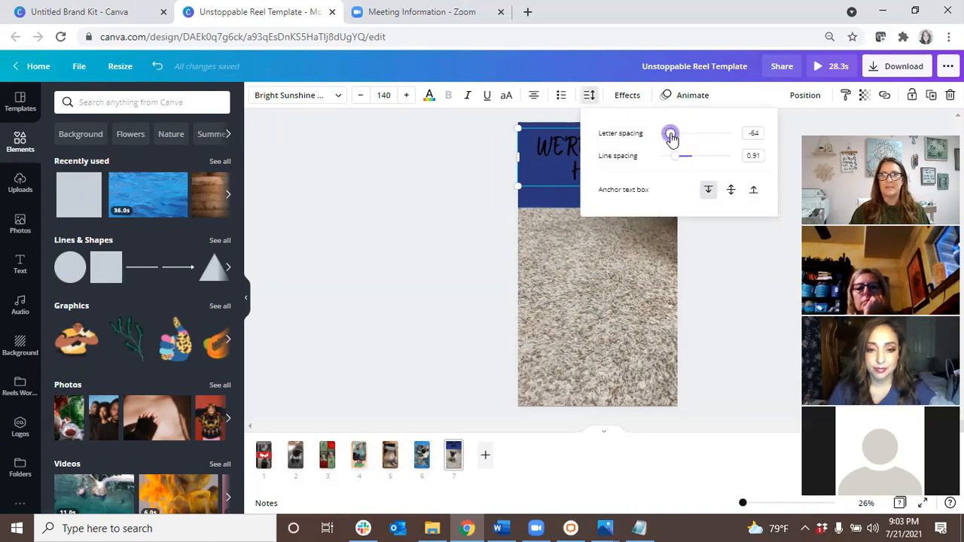
click(590, 95)
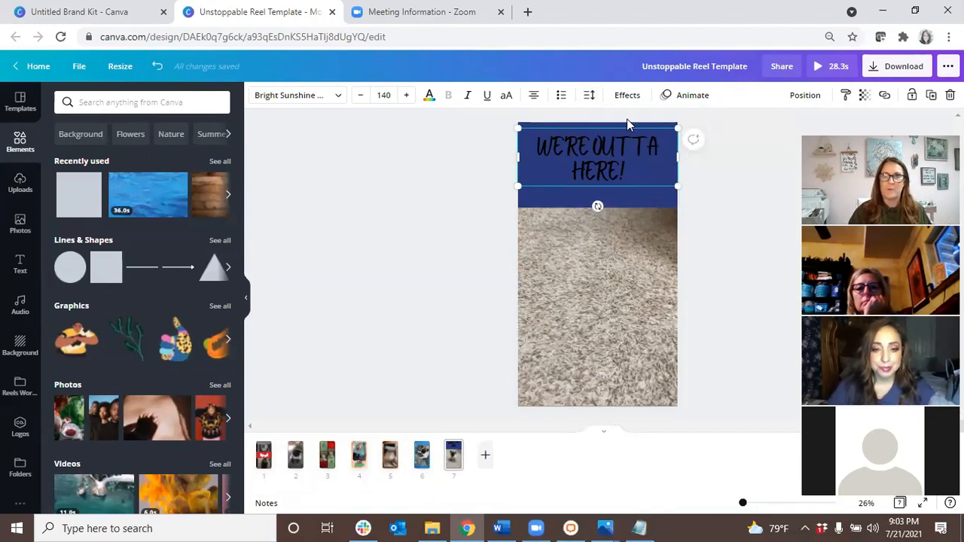
click(590, 96)
drag(671, 136, 676, 136)
click(732, 242)
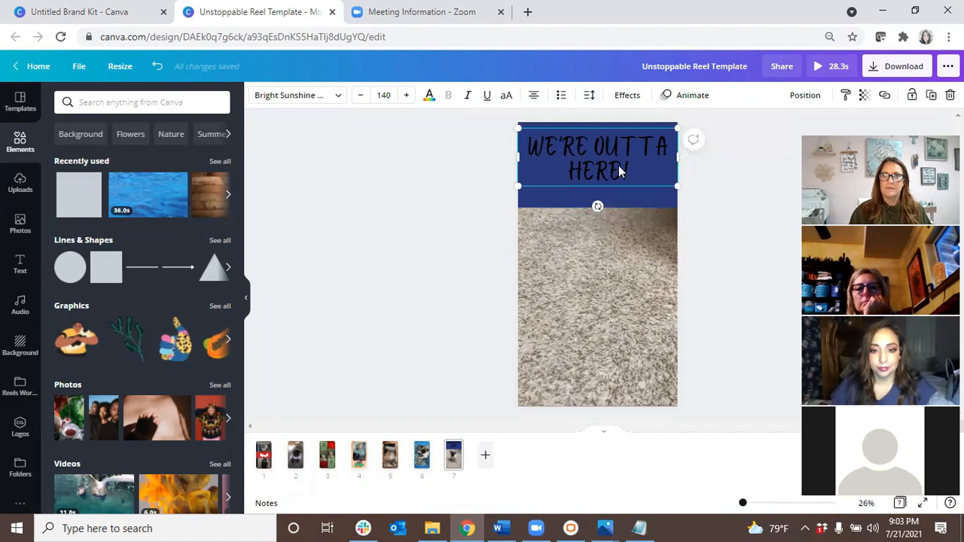
Step: Color page 7's heading white and shorten the navy rectangle from its lower edge to fit closely around the text
click(429, 95)
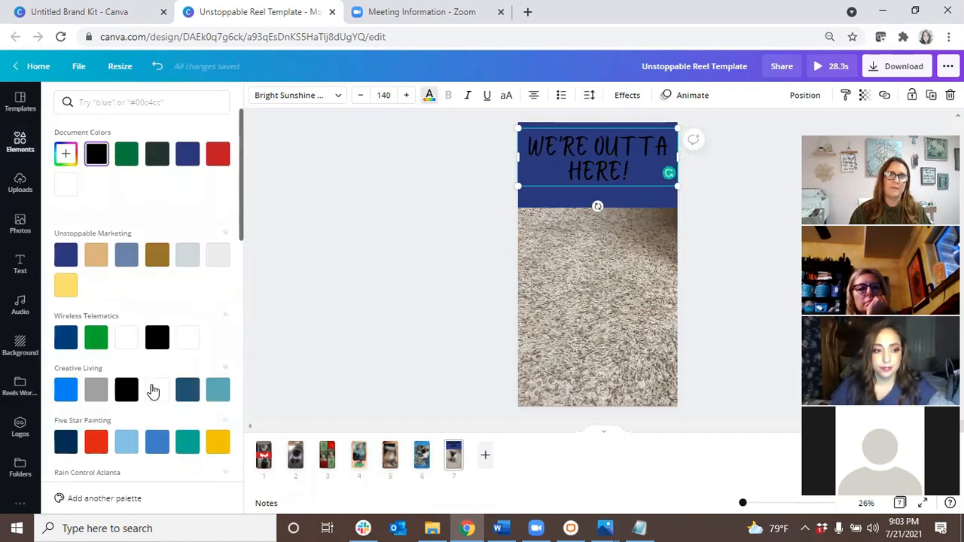
click(154, 391)
click(592, 202)
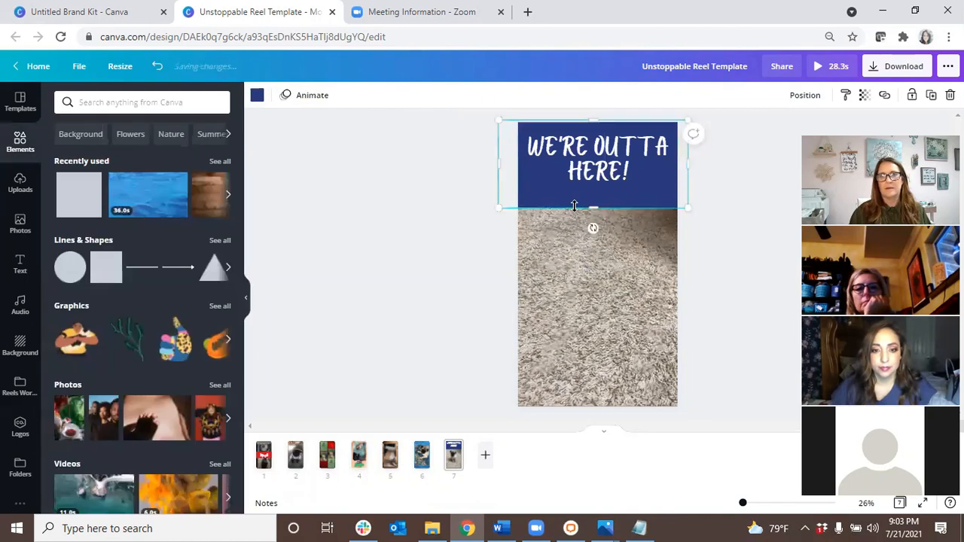
drag(593, 209, 594, 194)
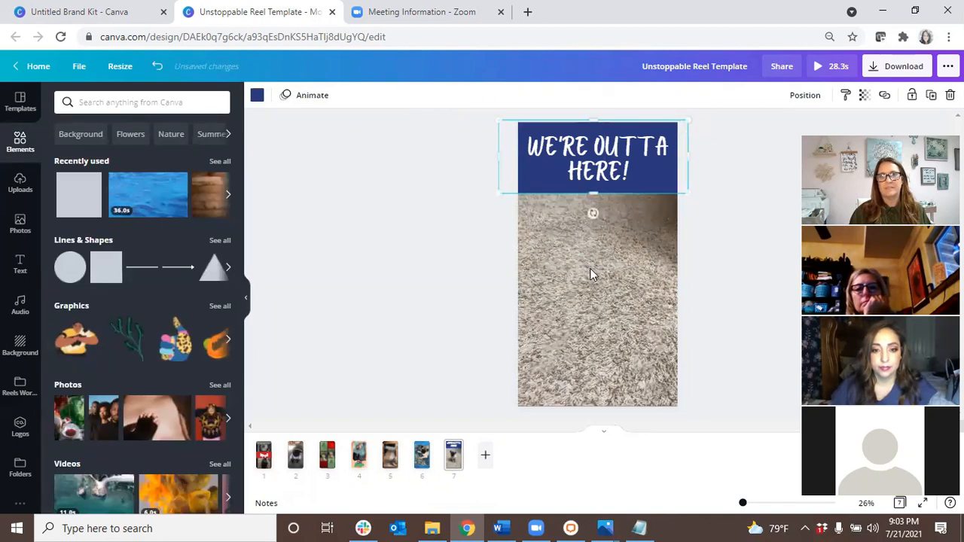
click(592, 275)
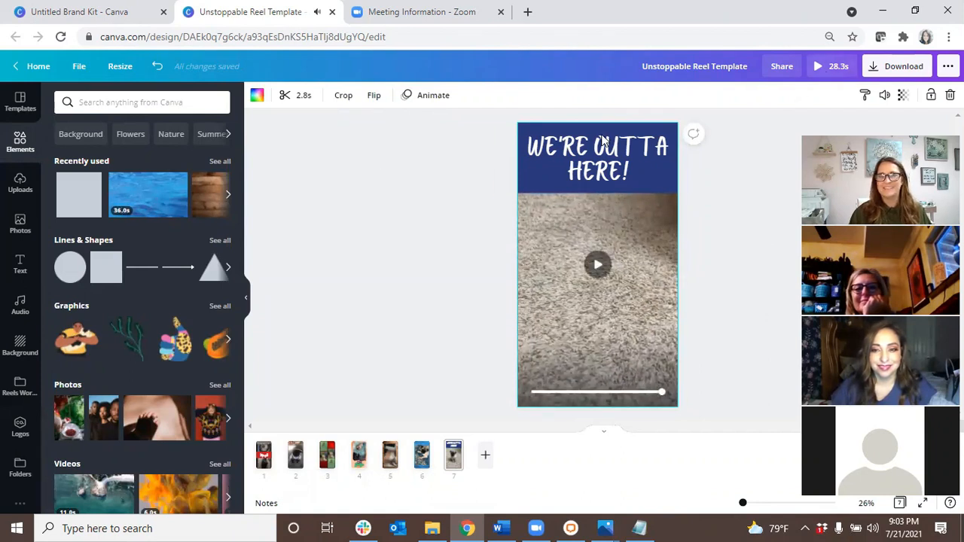
Step: Open page 3, the photo grid with the red background, for editing
click(327, 455)
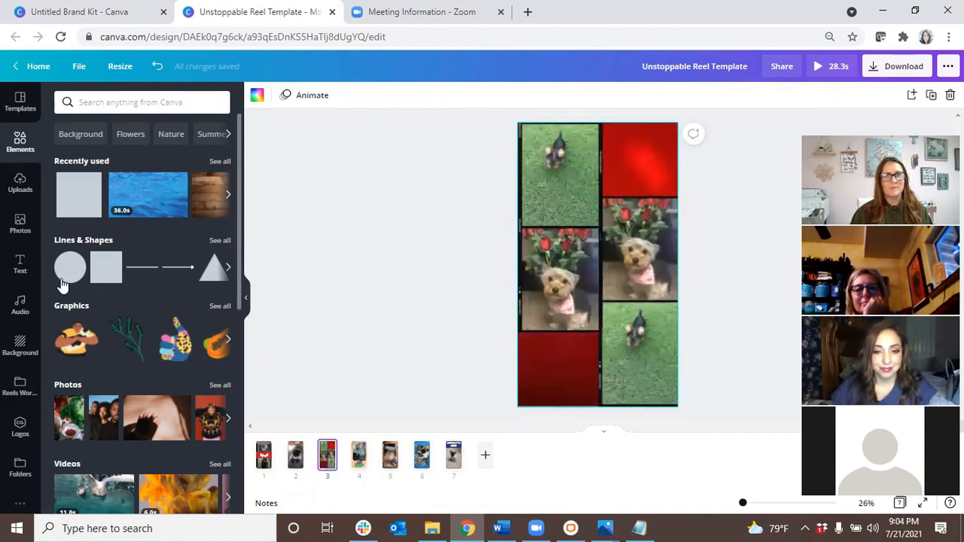
Step: Add the neon "CHEERS!" text design to page 3 and move it to the bottom of the collage
click(19, 263)
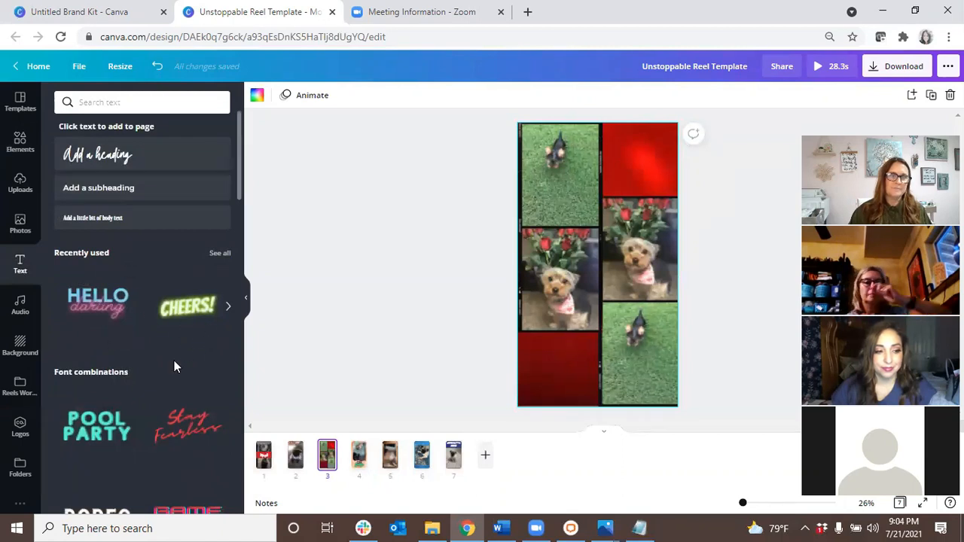
scroll(174, 362, down, 2)
scroll(174, 367, up, 2)
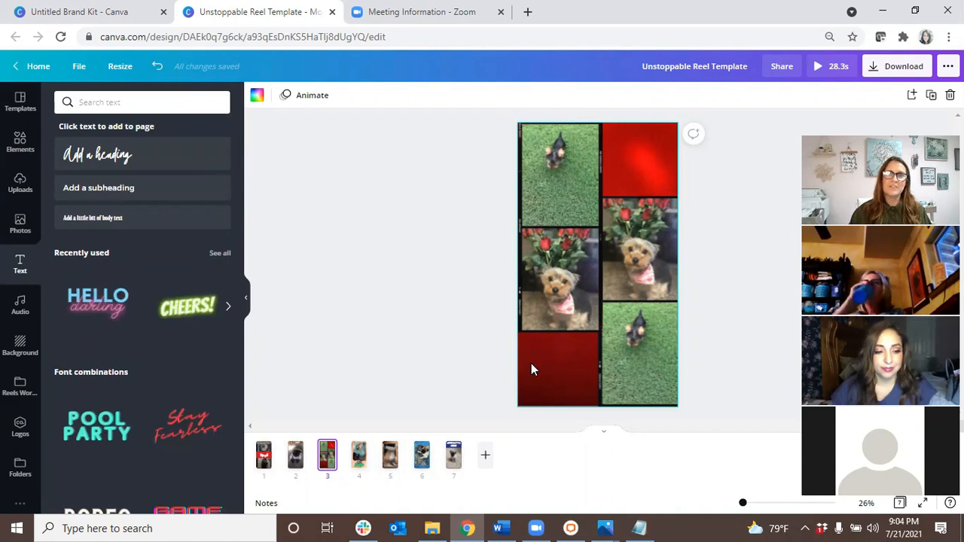
click(181, 317)
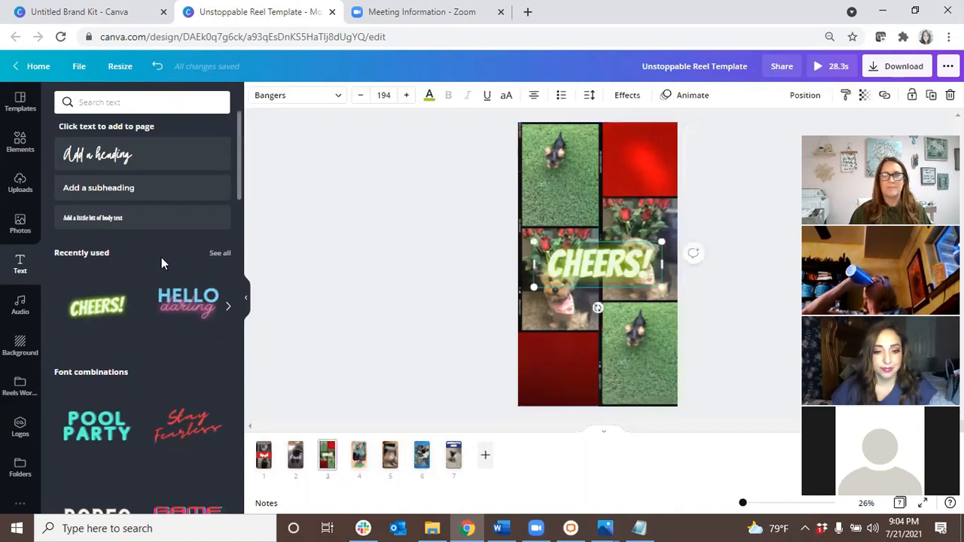
drag(601, 266, 608, 379)
Step: Replace the neon text with "BUTTERCUP" and widen its text box so the word fits on one line
double_click(608, 378)
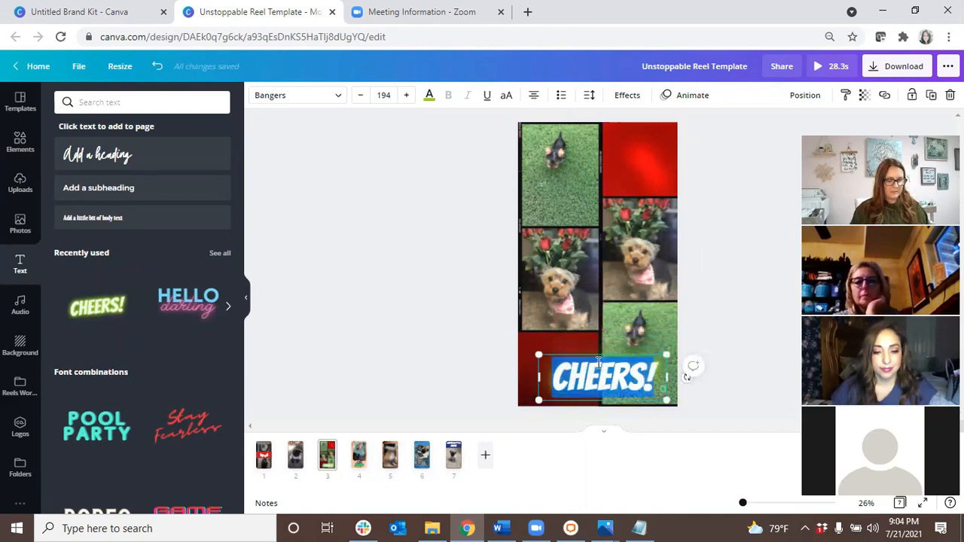
text(BUTTR)
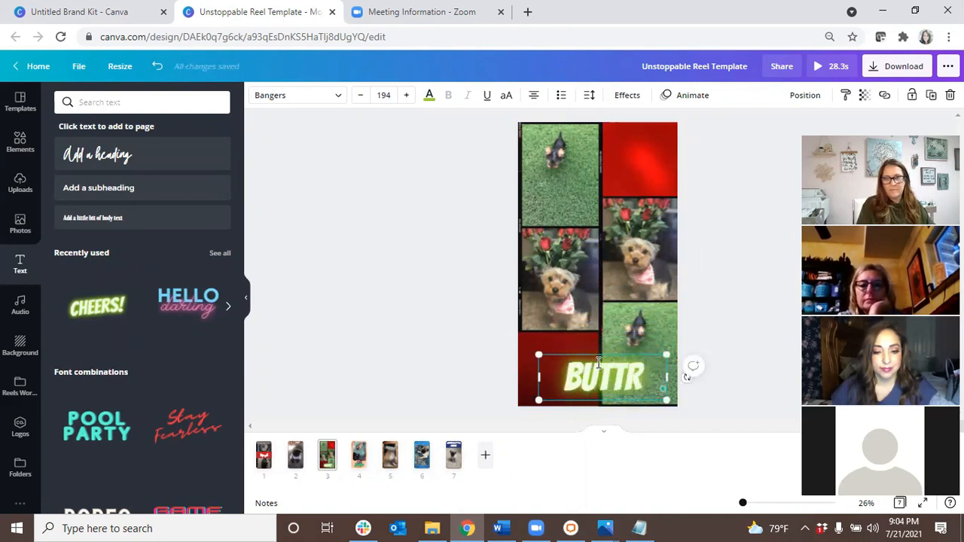
key(BackSpace)
text(ERCUP)
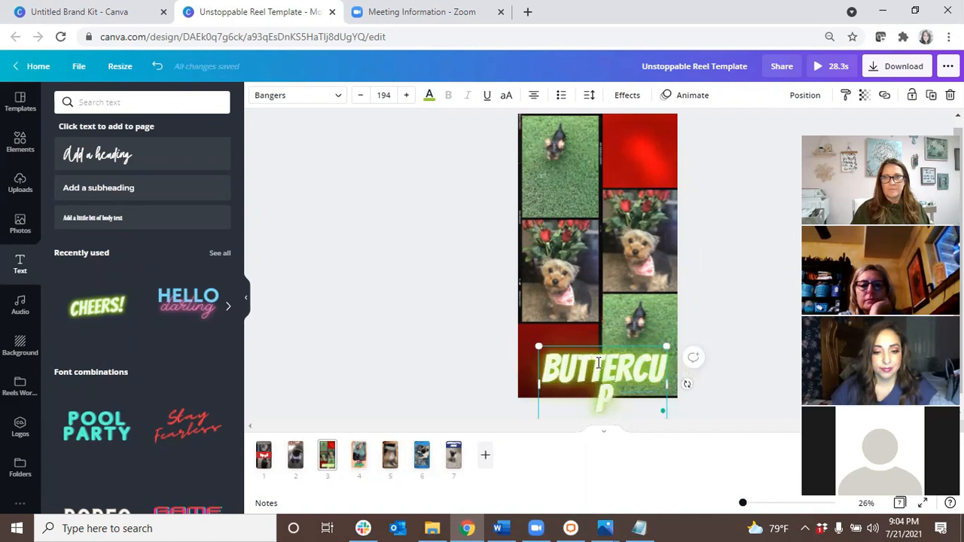
drag(535, 385, 520, 385)
click(728, 282)
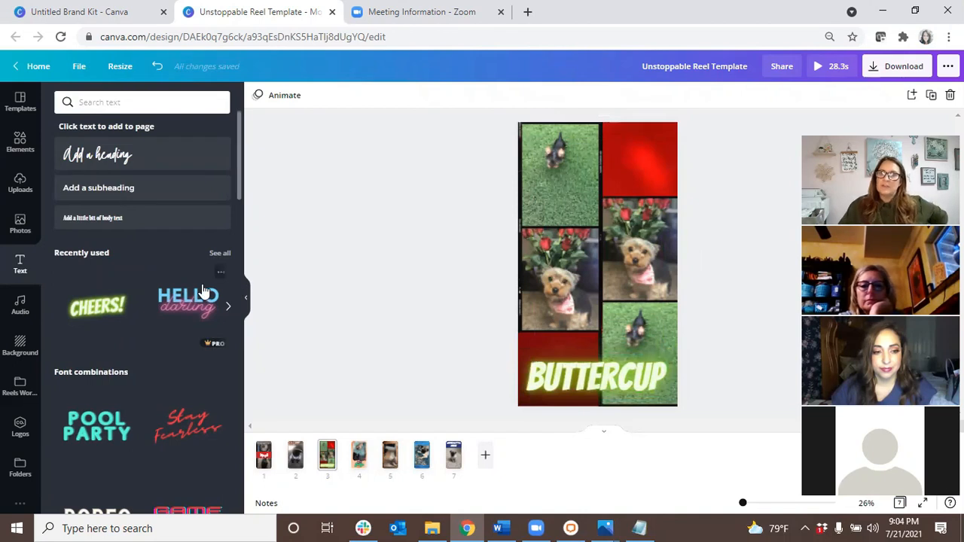
Step: Preview the whole reel starting from page 1, and close the preview
click(264, 456)
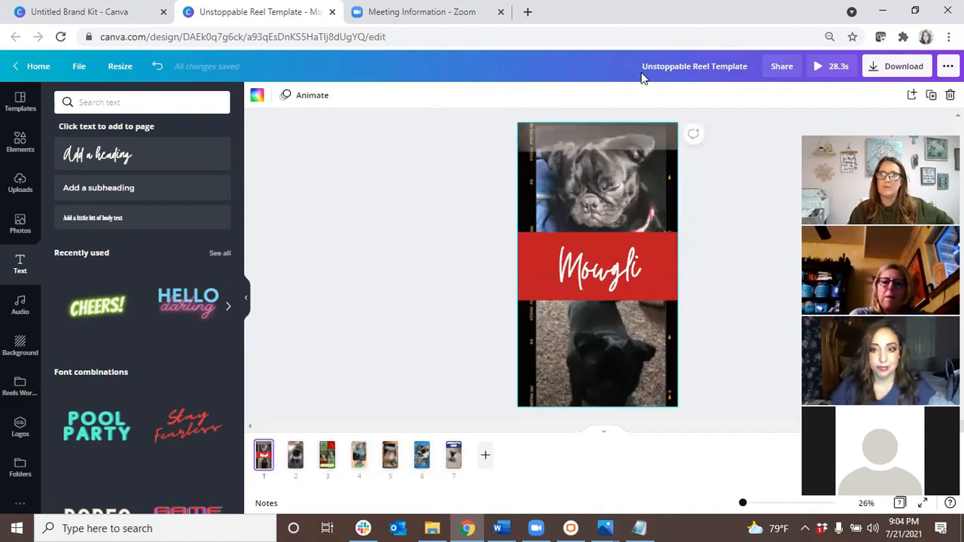
click(809, 73)
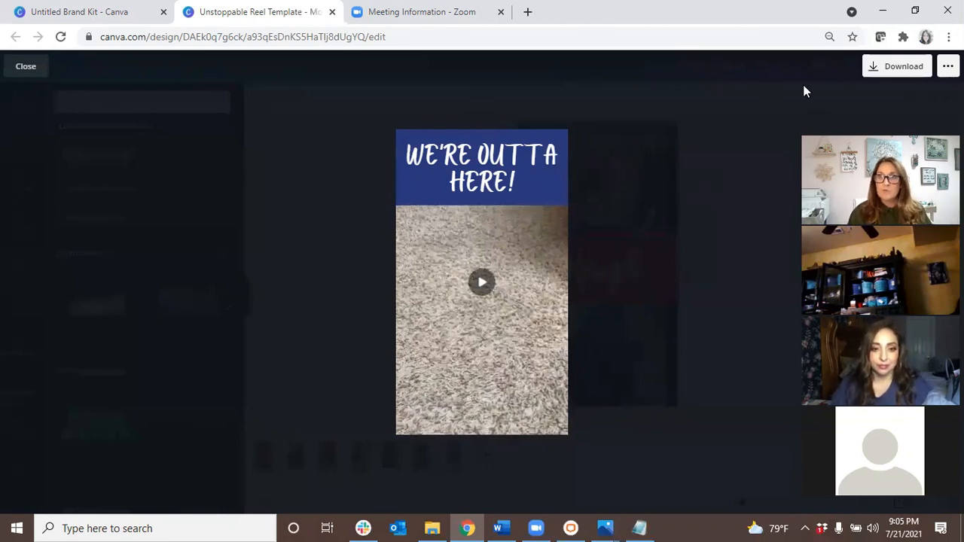
click(24, 67)
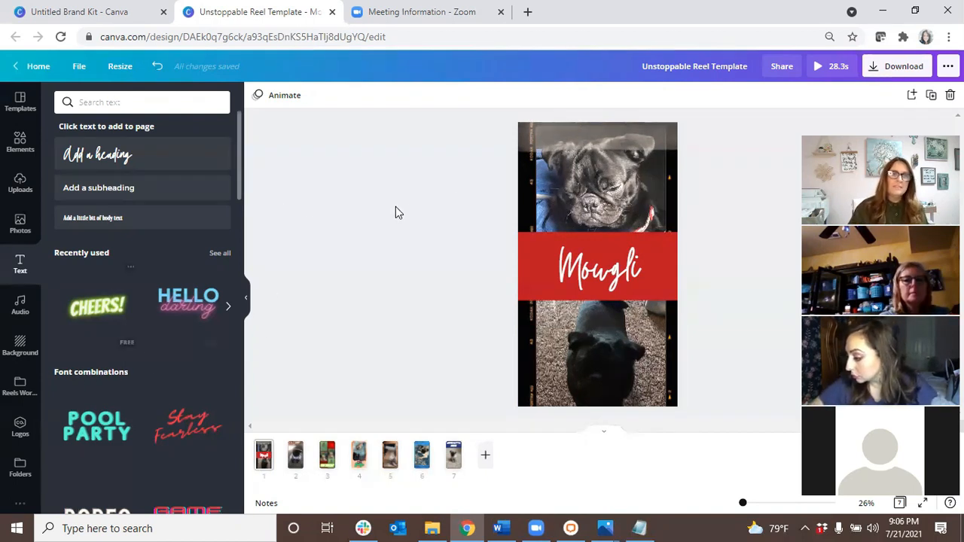
Step: Search the audio library for "happy" and narrow the search to the suggested "Happy instrumental" category
click(20, 305)
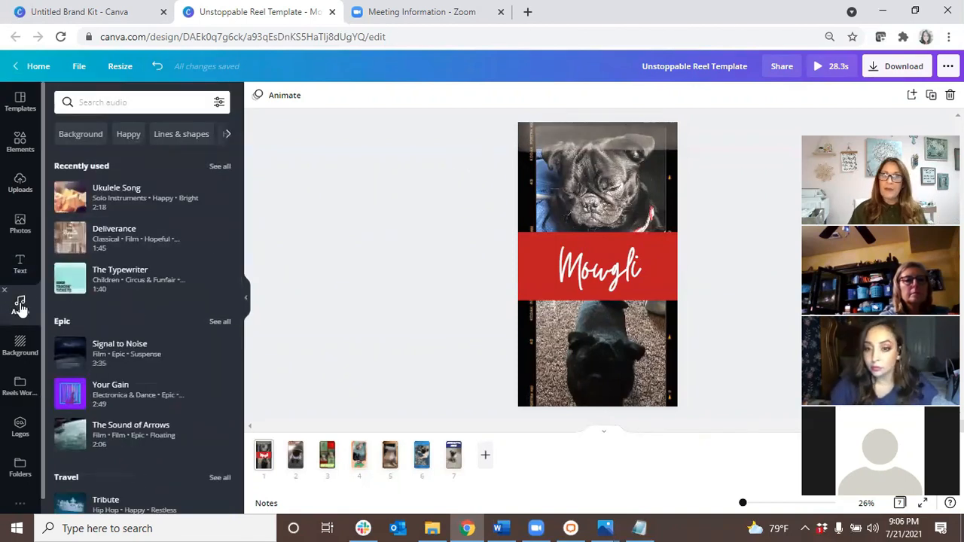
click(108, 102)
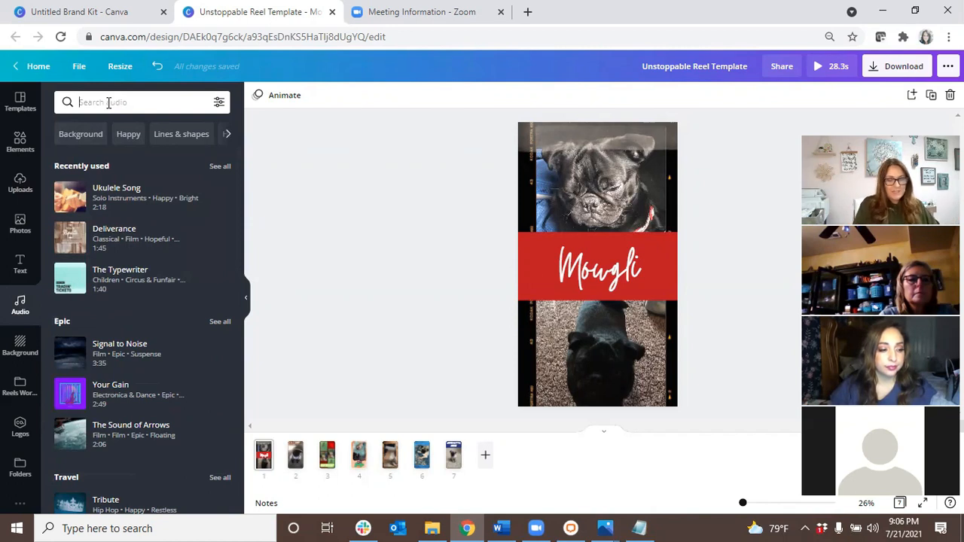
text(happy)
key(Return)
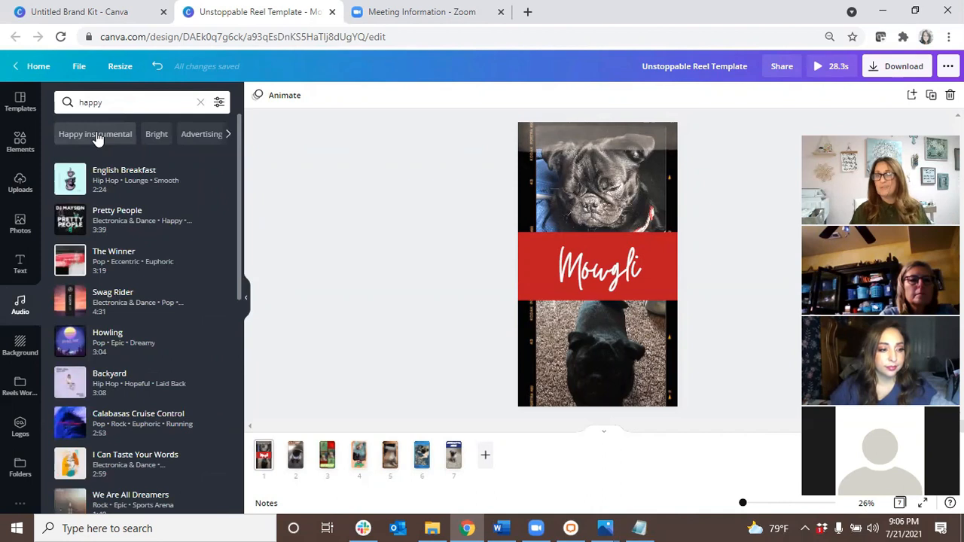
click(97, 135)
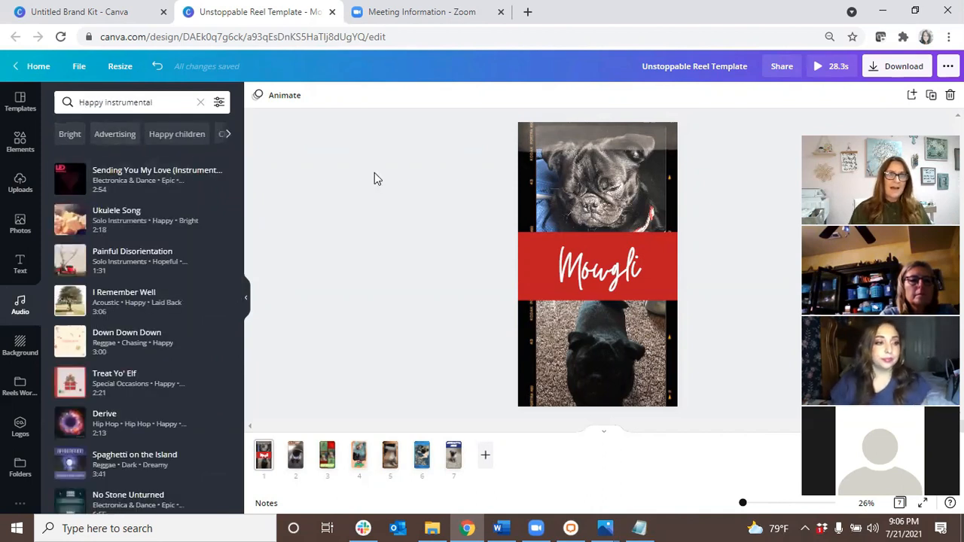
Step: Try the "Sending You My Love" instrumental as the soundtrack, replace it with "Ukulele Song", and pause playback
mouse_move(139, 186)
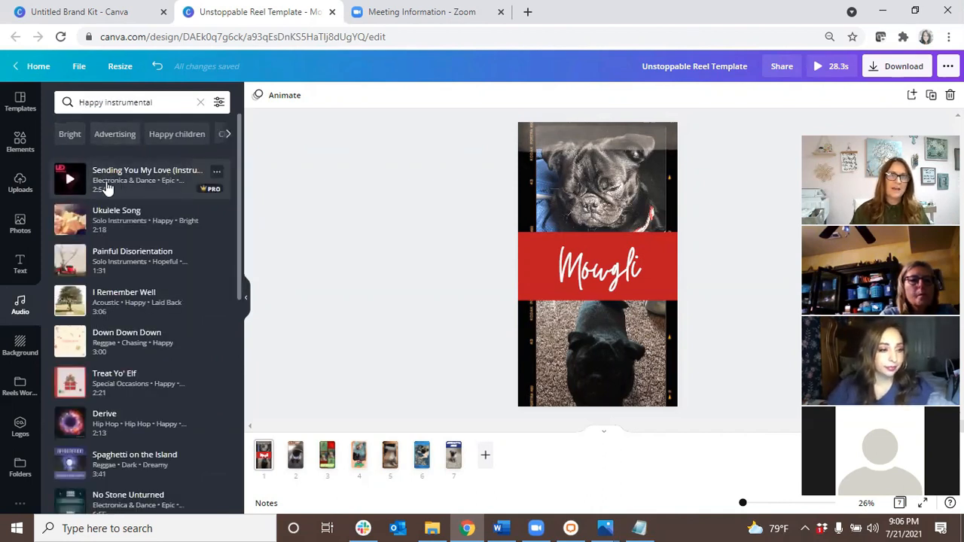
click(106, 187)
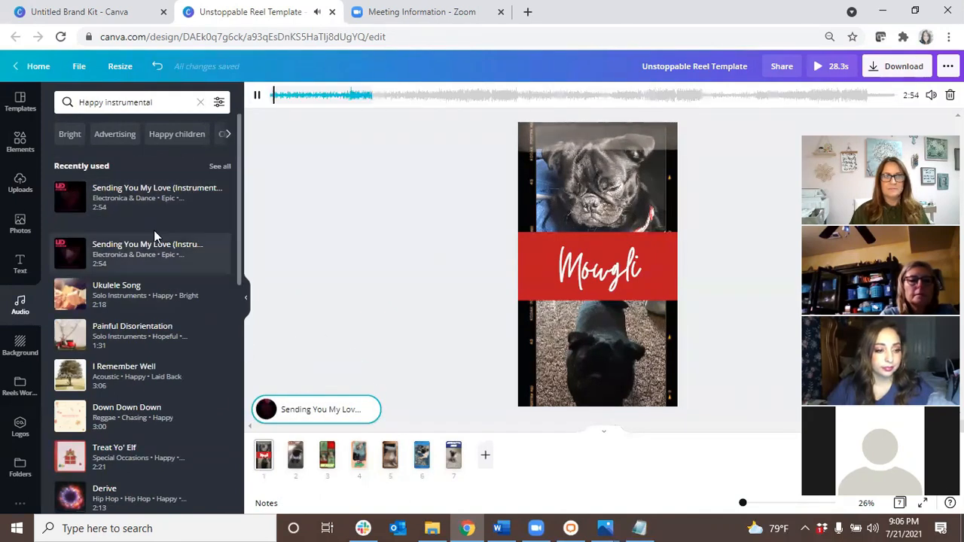
click(111, 289)
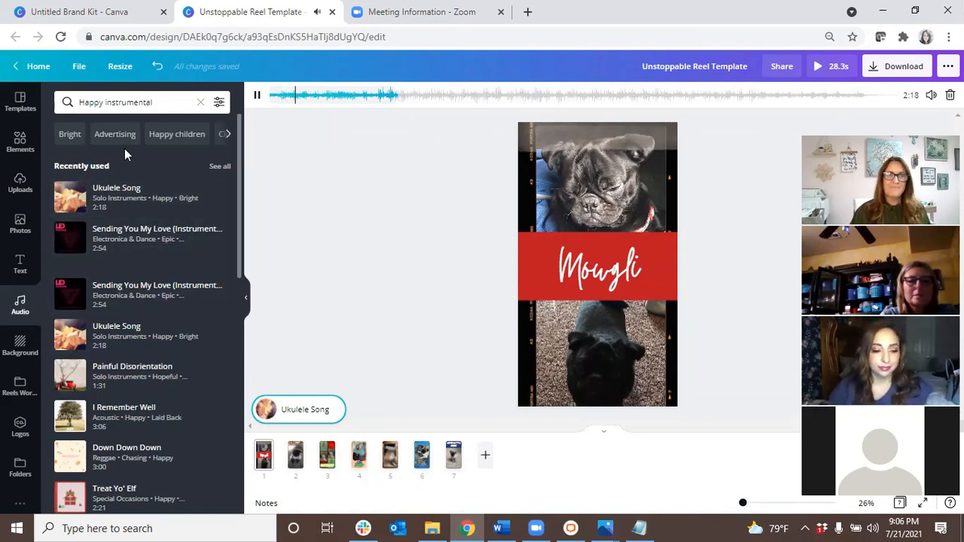
click(266, 411)
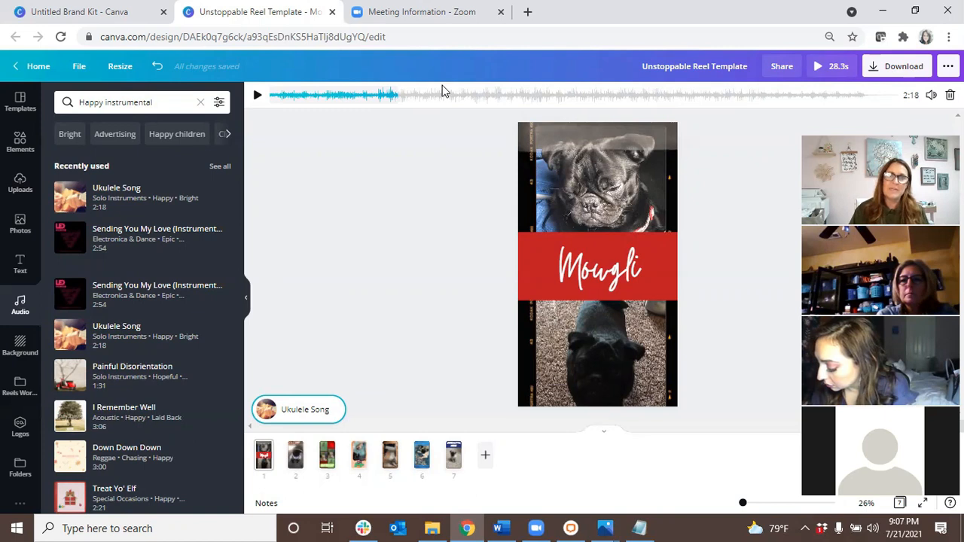
Step: Try different sections of Ukulele Song, including from about 20.5 s and 1:14.7, then return to the song's beginning and pause it
click(500, 7)
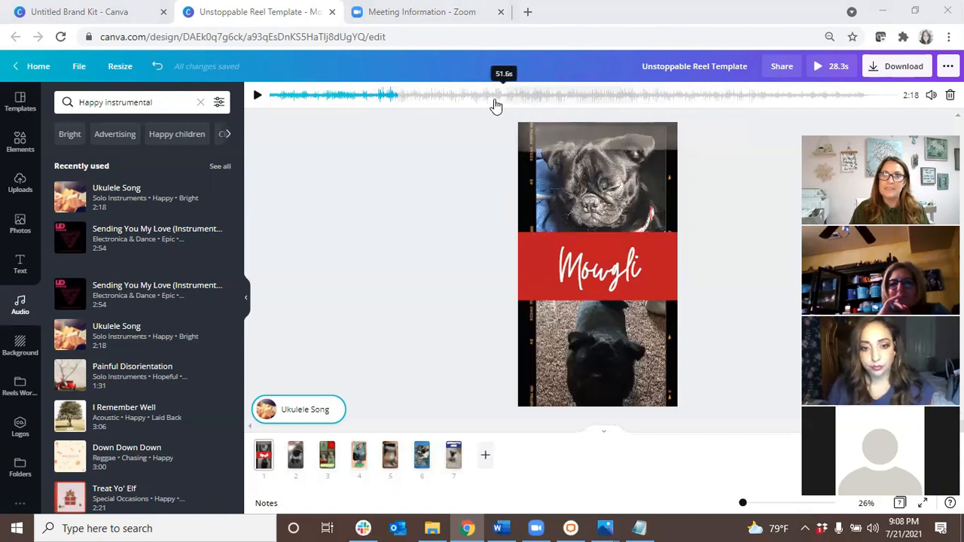
click(476, 95)
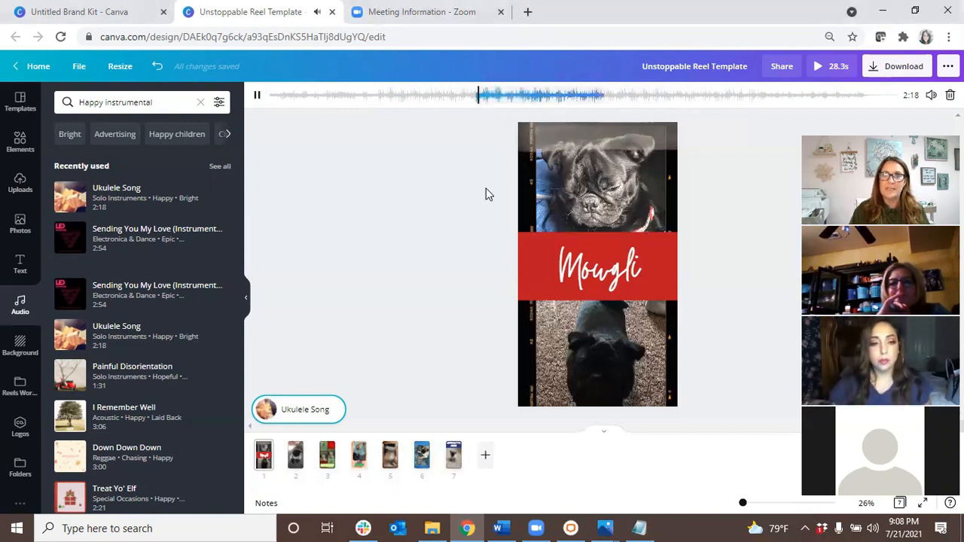
click(872, 528)
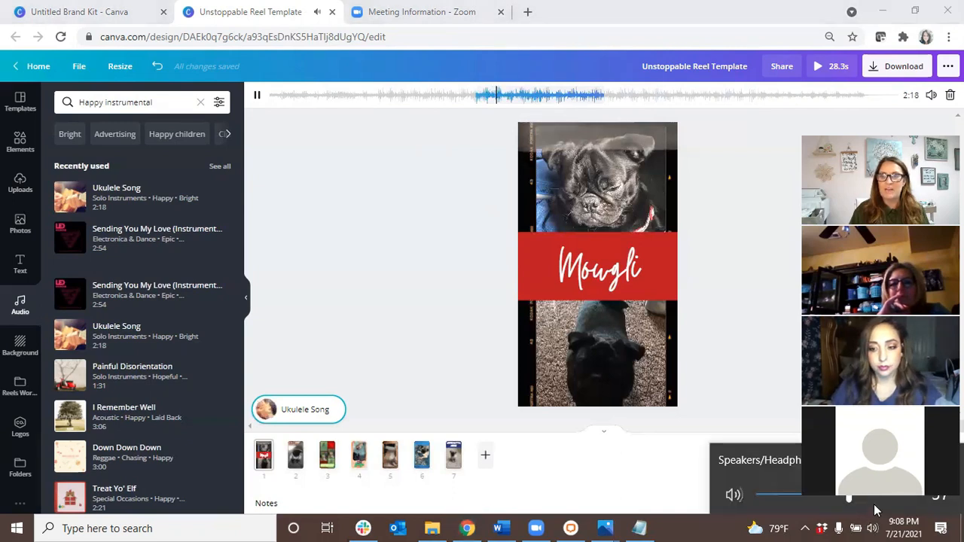
click(366, 96)
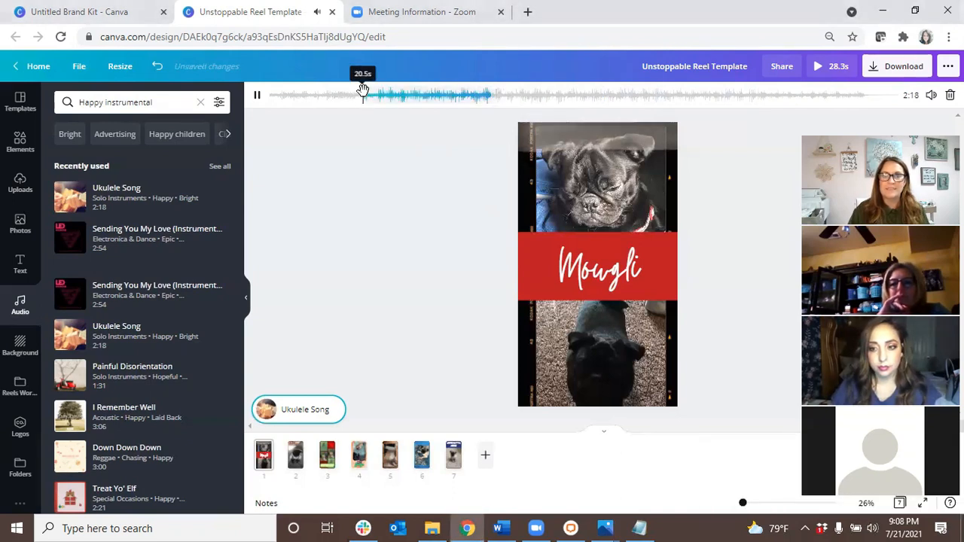
click(609, 97)
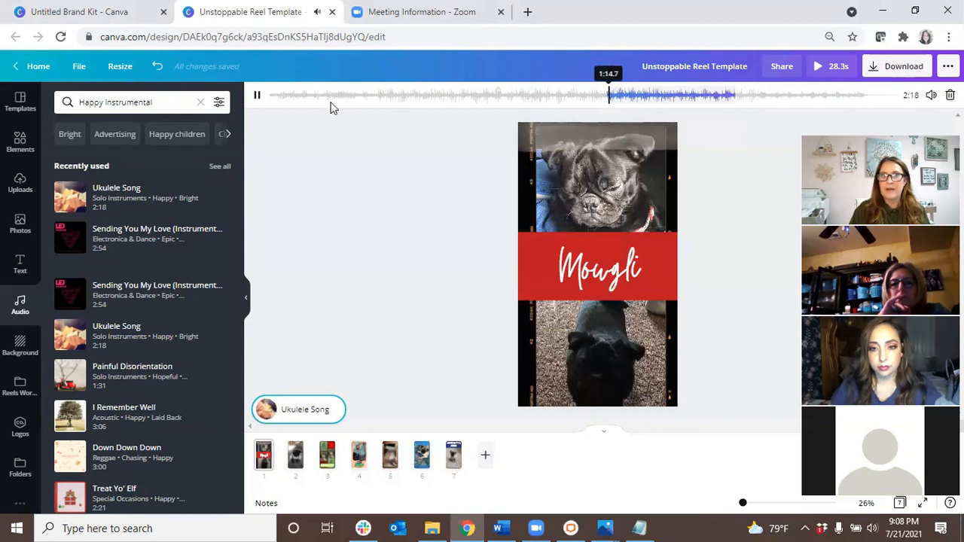
click(271, 96)
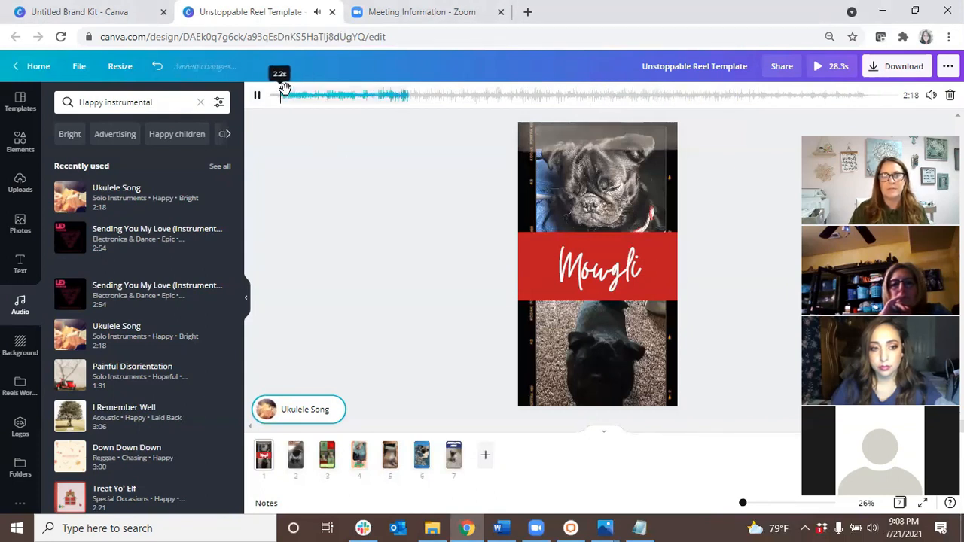
click(262, 98)
click(260, 99)
click(253, 99)
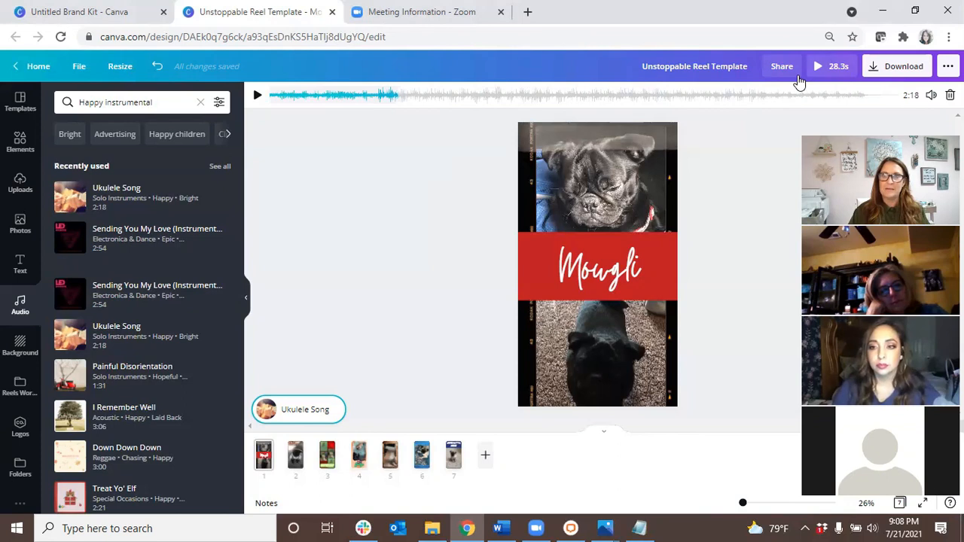
Step: Preview the reel with its music, mute the player, rewind to the start, and close the preview
click(828, 67)
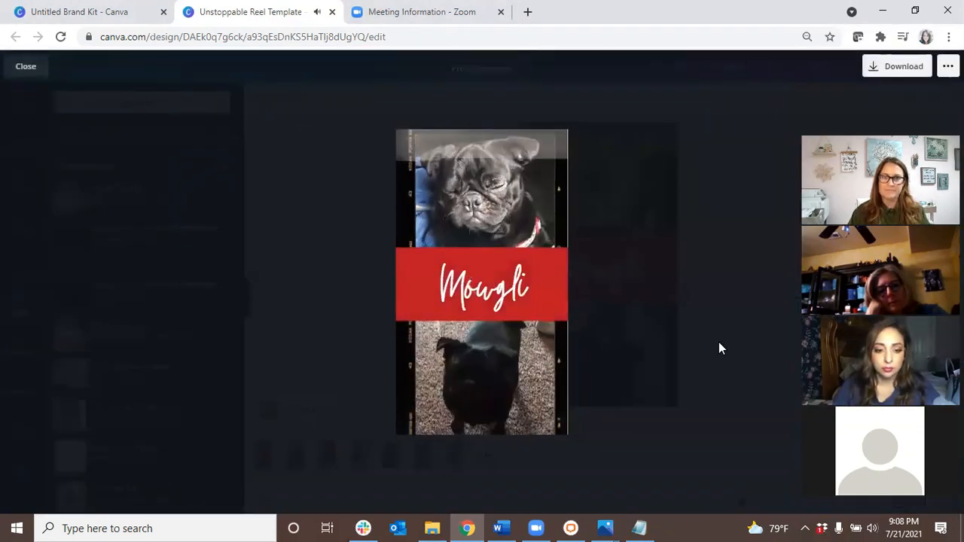
mouse_move(493, 399)
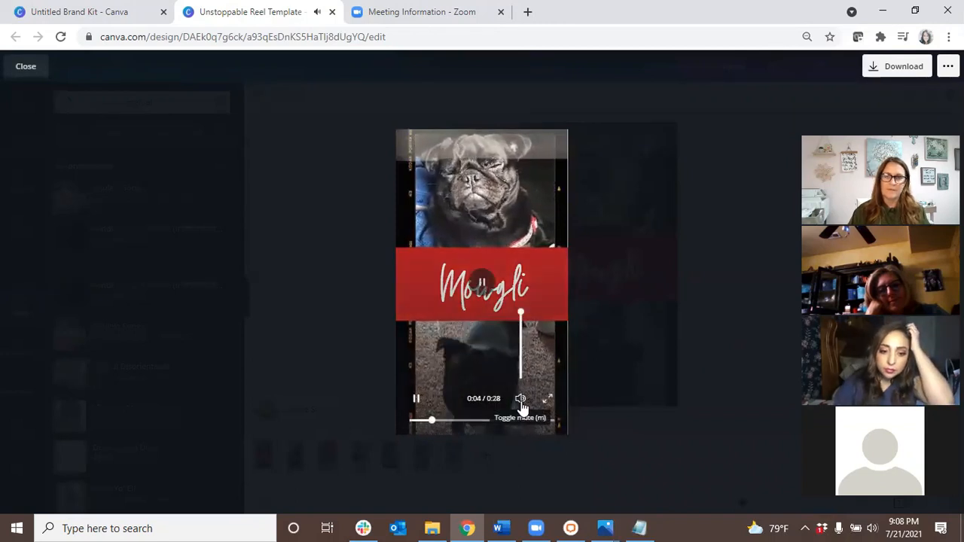
click(520, 400)
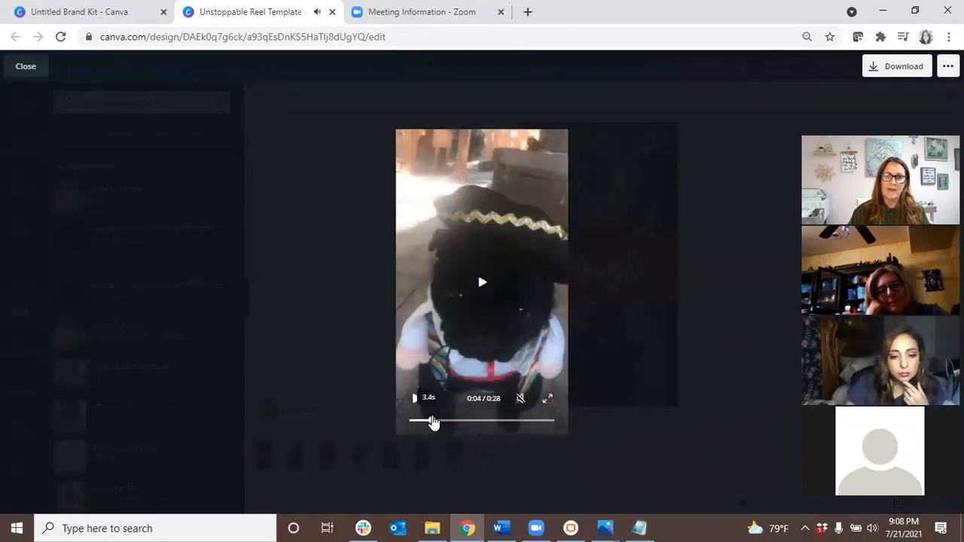
click(409, 419)
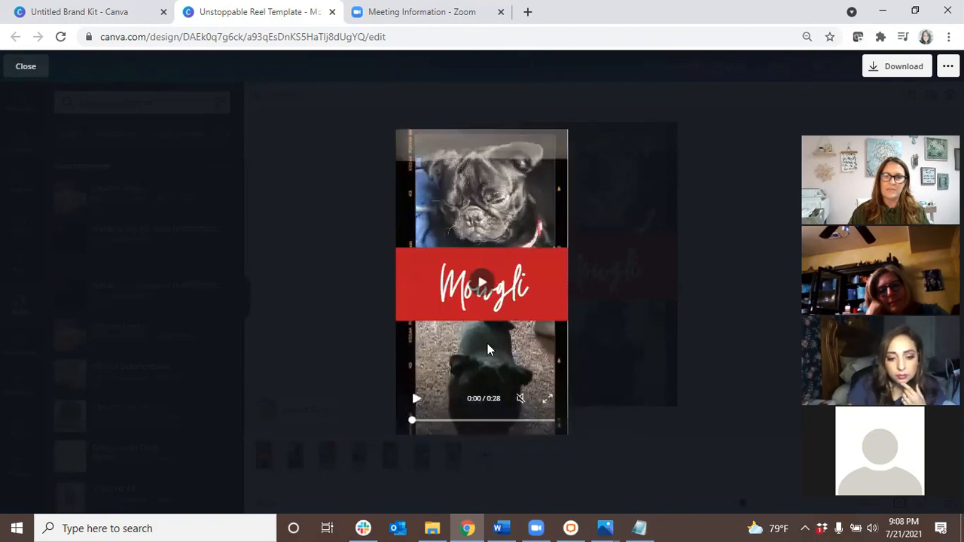
click(23, 66)
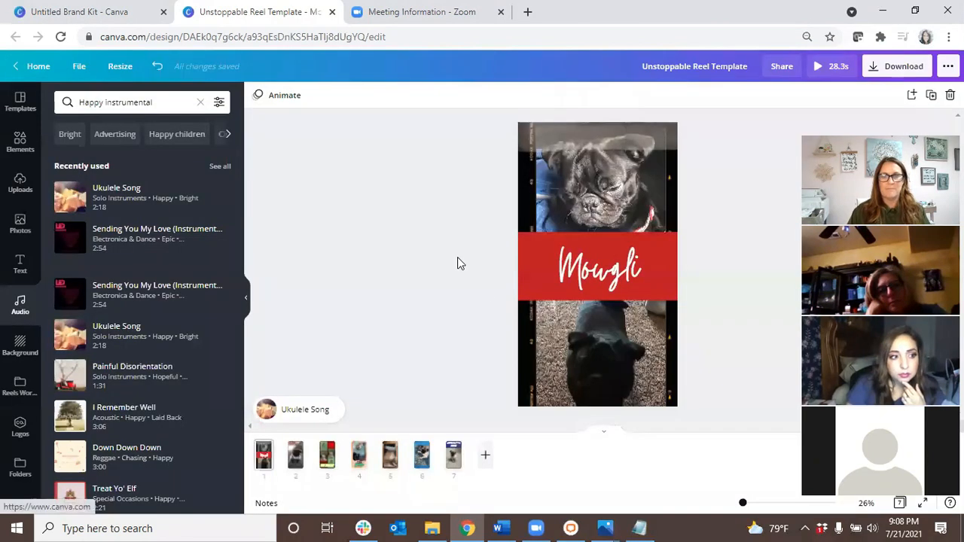
Step: Select the lower dog video on page 1, play the full reel through with its soundtrack, and close the preview
click(593, 360)
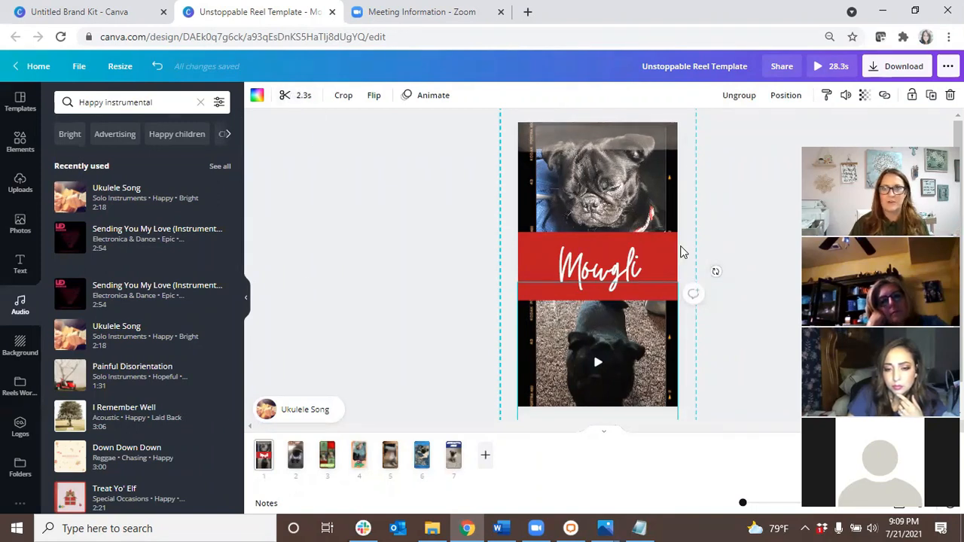
click(819, 67)
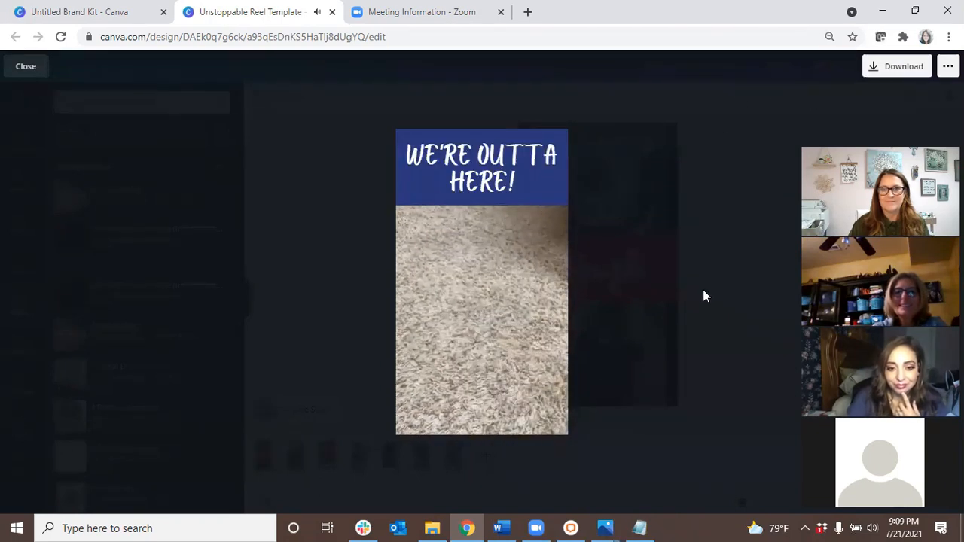
click(24, 68)
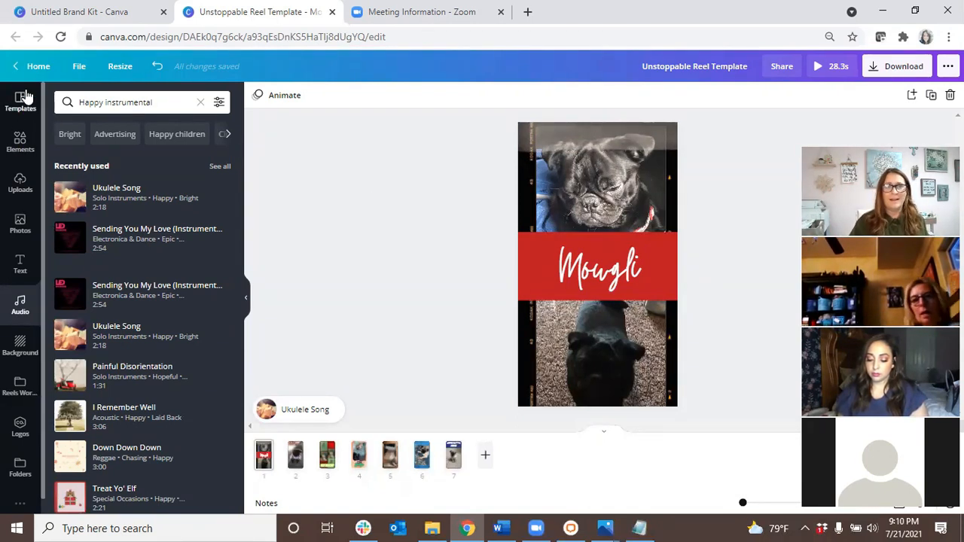
Step: Leave the reel design for the Canva home page and switch to the open Brand Kit page
click(34, 67)
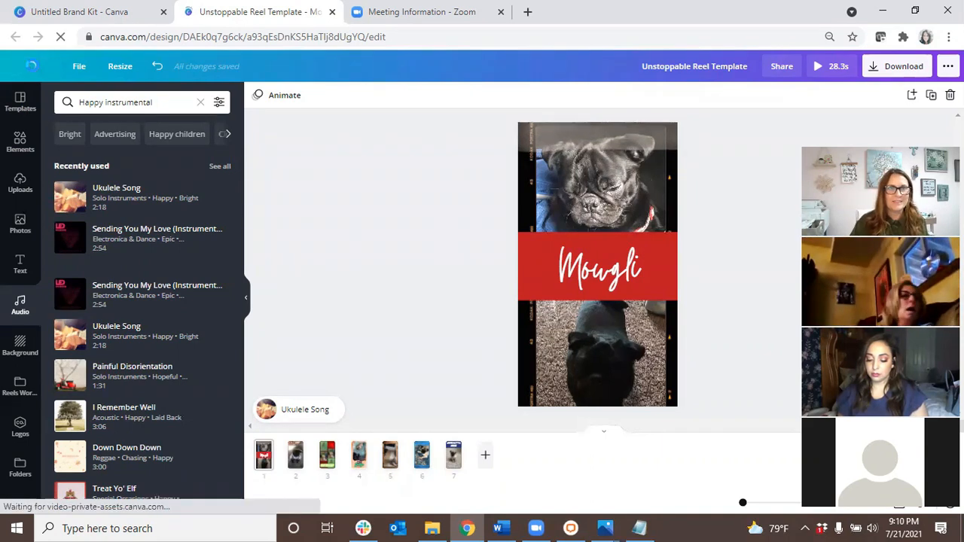
click(83, 11)
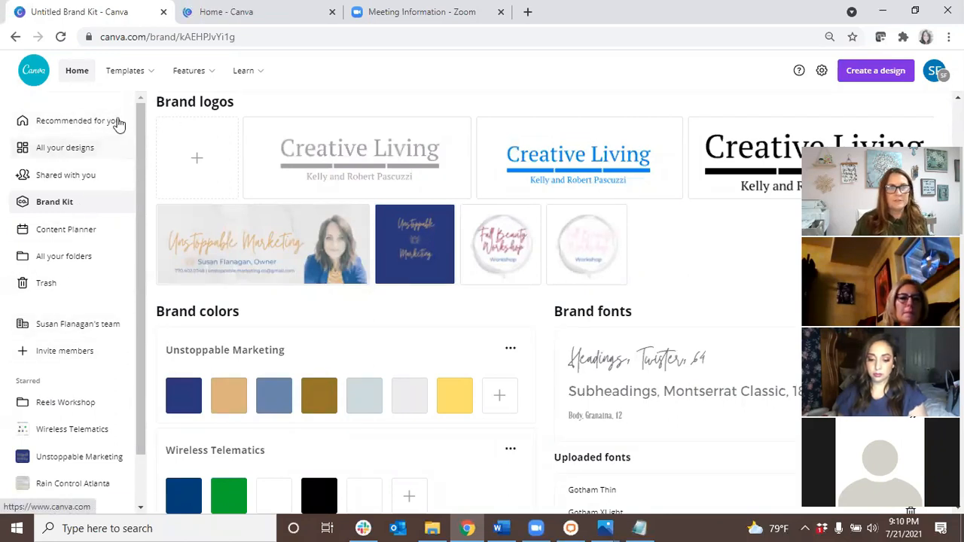
Step: Make a copy of the Unstoppable Reel Template design, open the copy, and dismiss the Activate 10 miles/$ offer
click(68, 153)
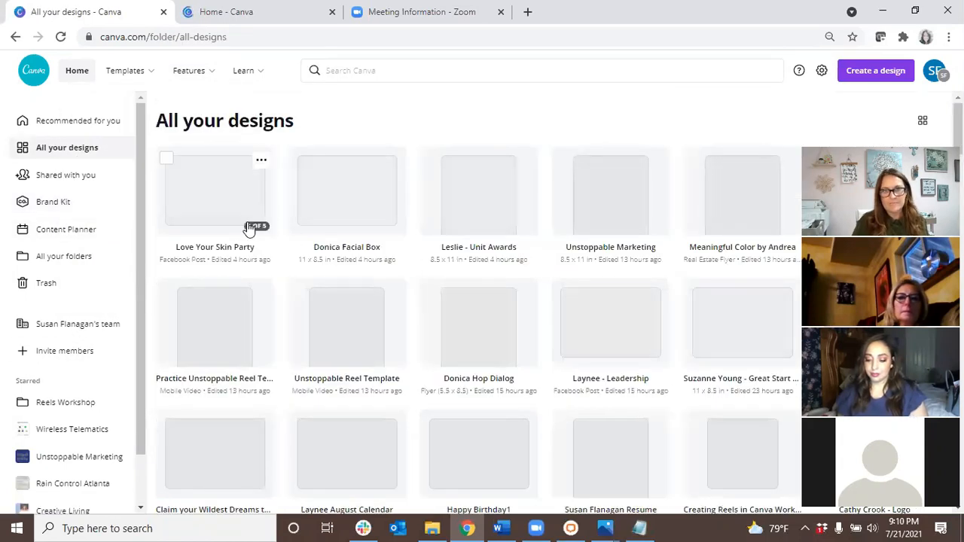
mouse_move(325, 355)
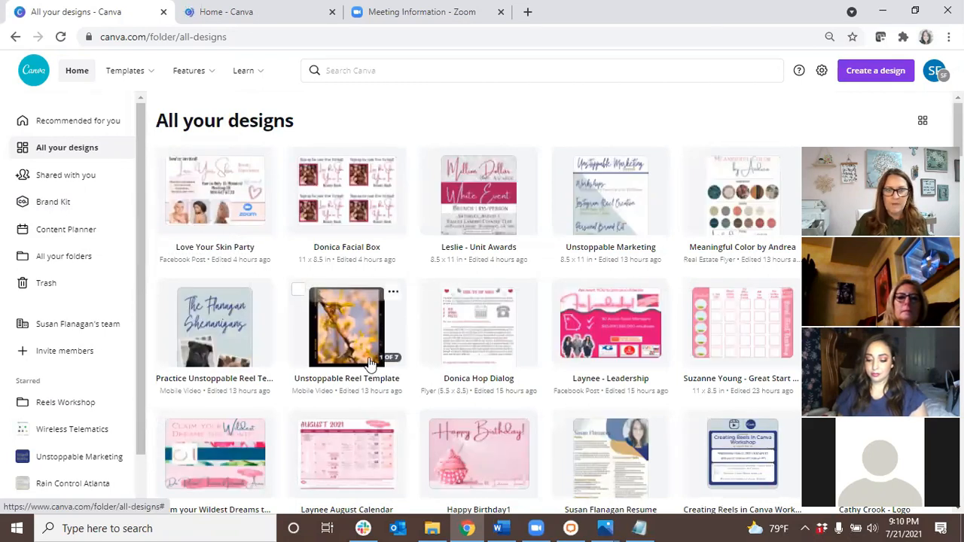
click(393, 293)
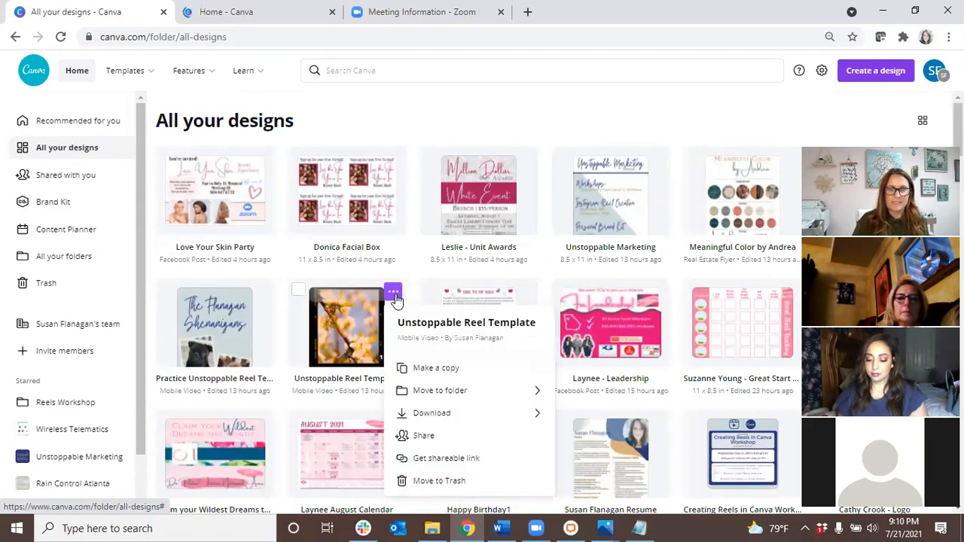
click(421, 368)
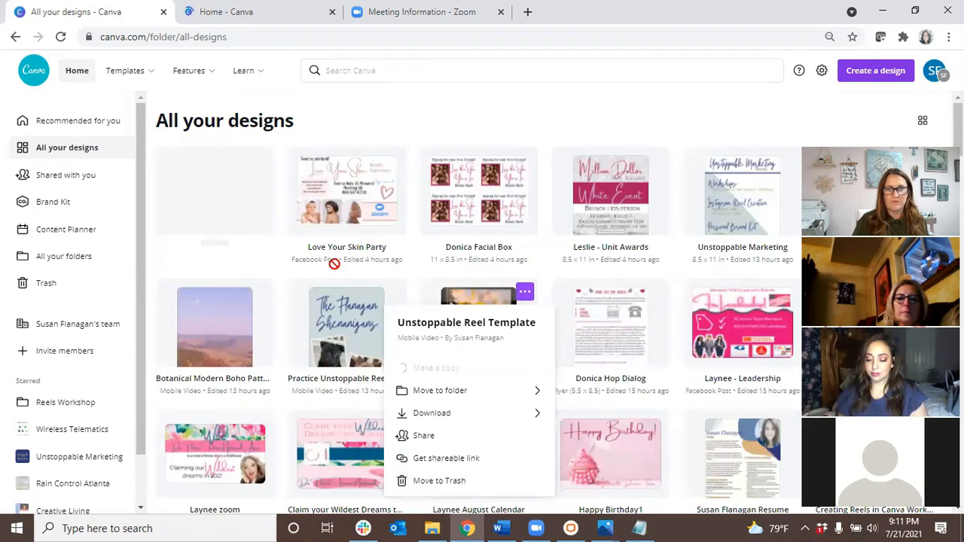
click(212, 197)
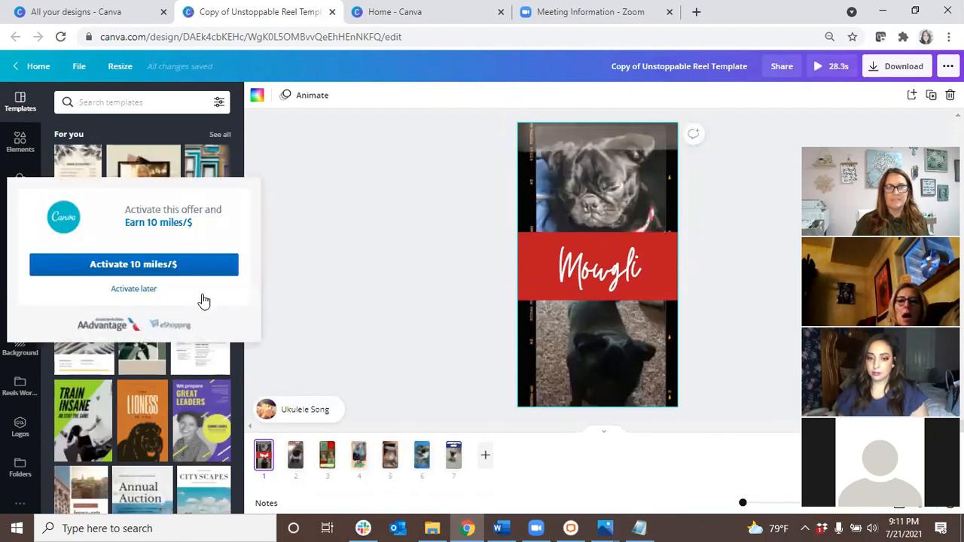
click(134, 289)
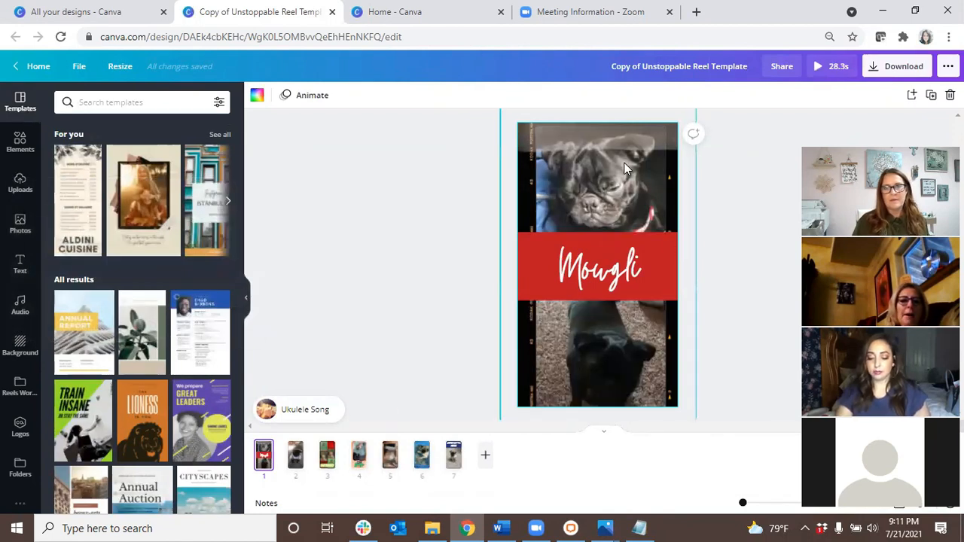
Step: Remove the pug picture from page 6 of the copied reel, keeping the blue water background
click(453, 458)
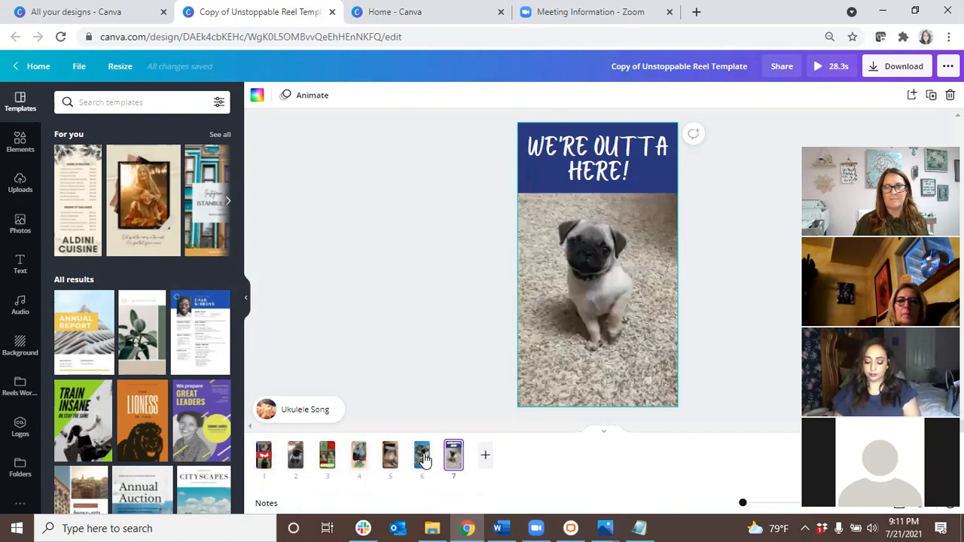
click(423, 460)
click(580, 281)
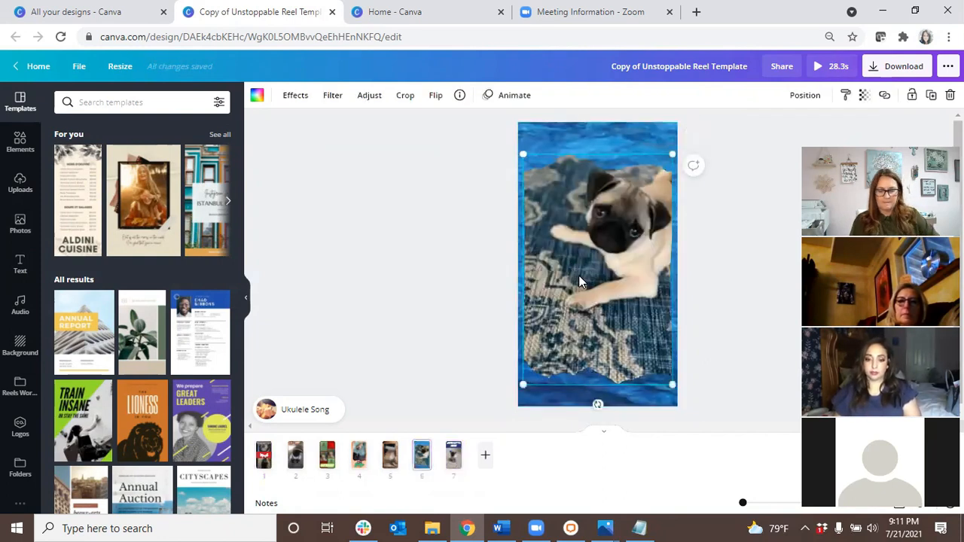
key(Delete)
key(Delete)
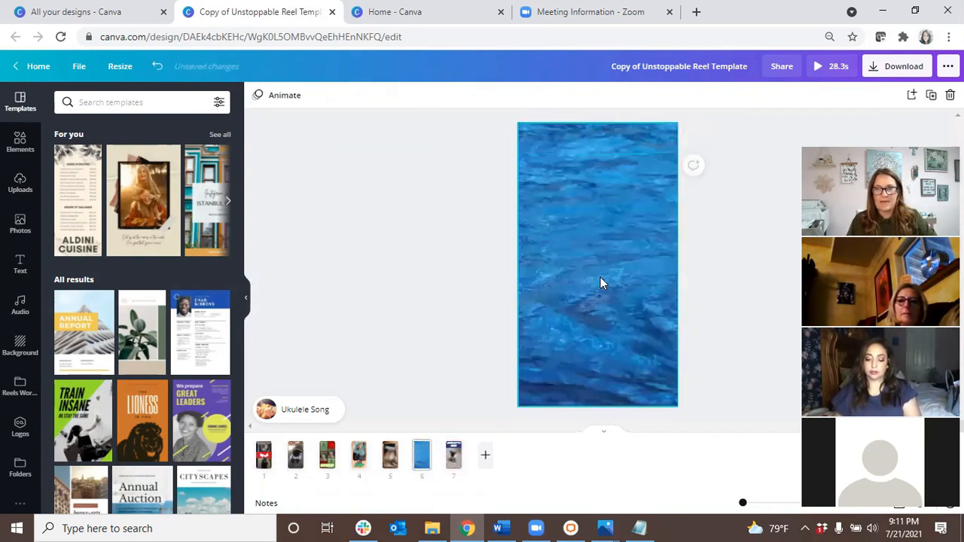
Step: Delete every page of the copied reel except the one with the blue water background
click(263, 456)
key(Delete)
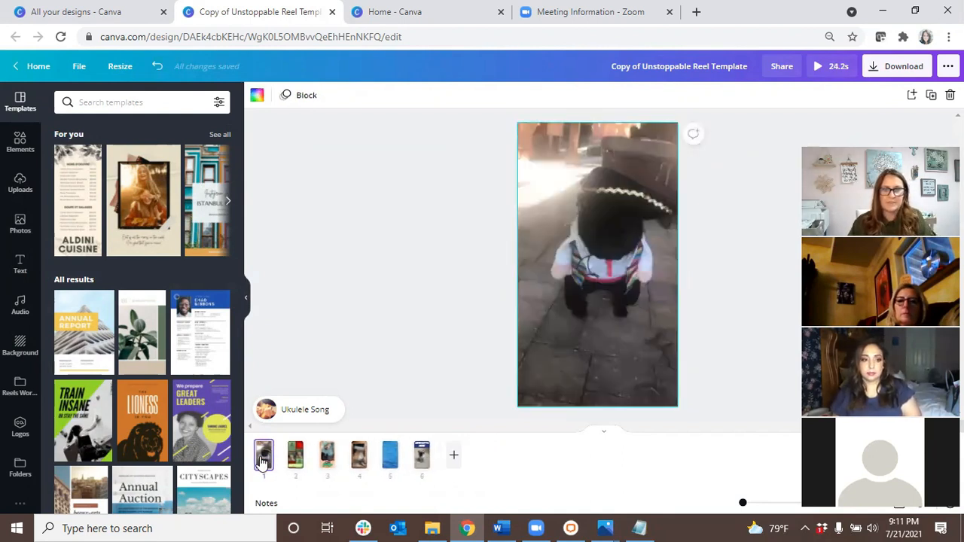
key(Delete)
key(Delete)
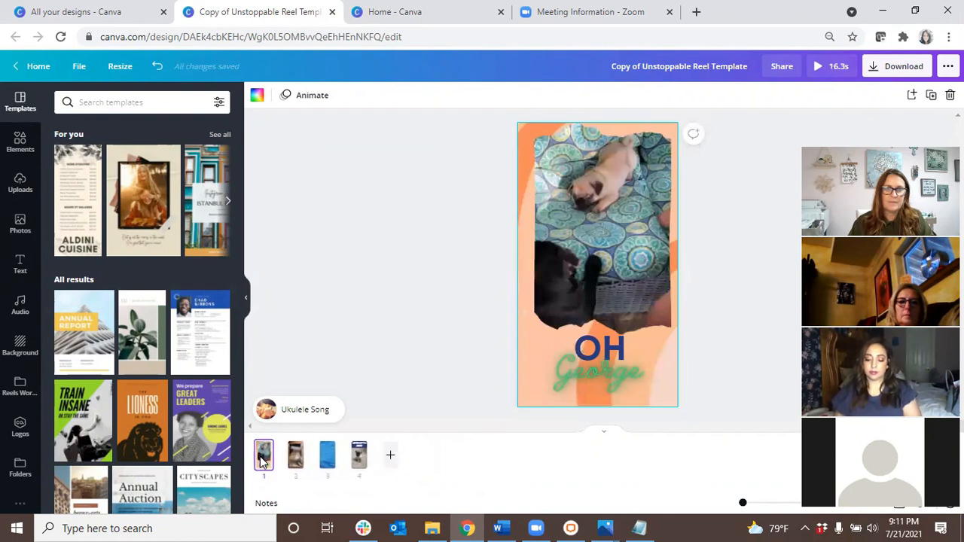
key(Delete)
key(Delete)
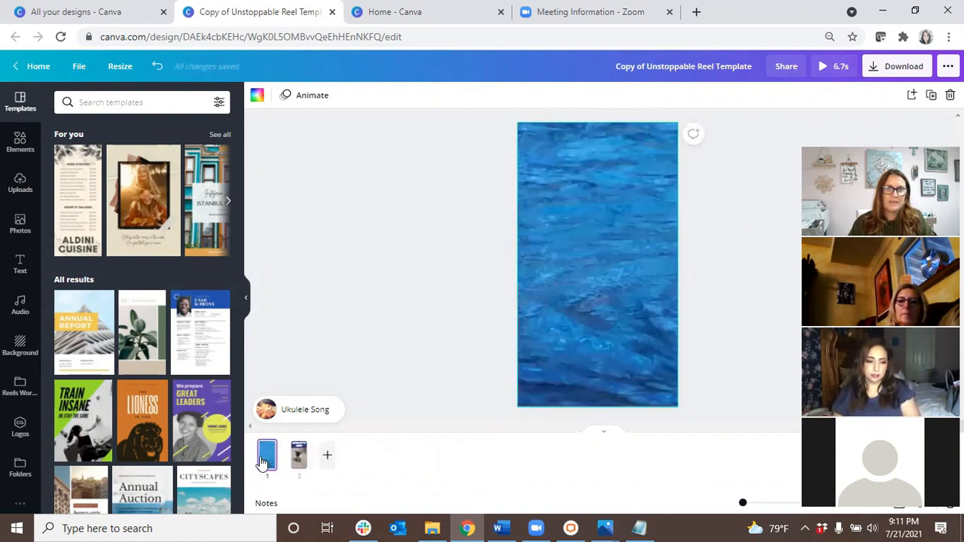
click(296, 456)
key(Delete)
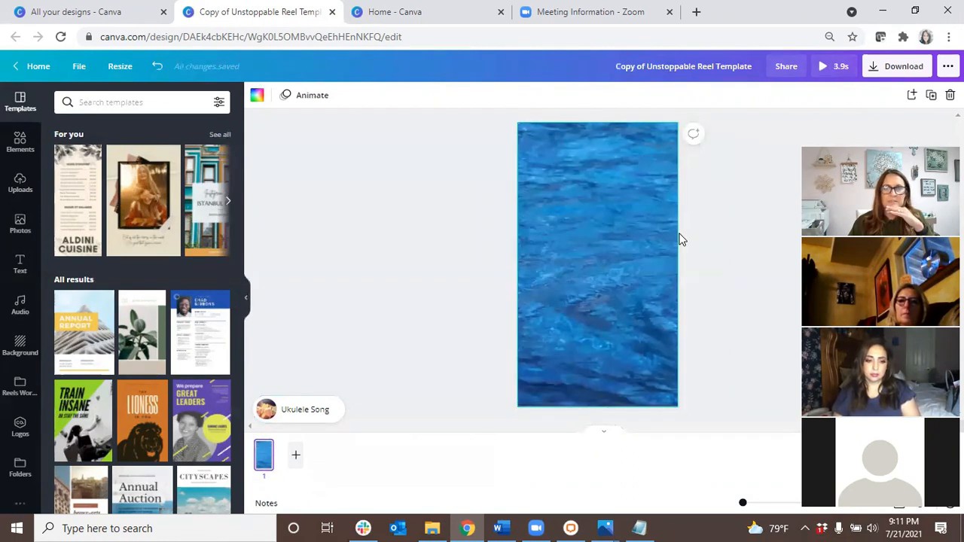
Step: Remove the water video and the black background from the remaining page to leave it blank
click(591, 291)
key(Delete)
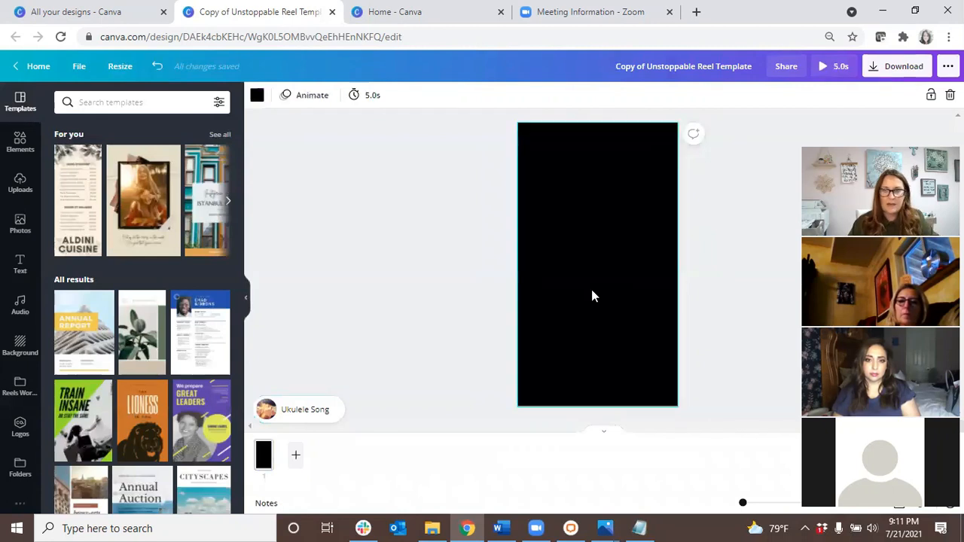
key(Delete)
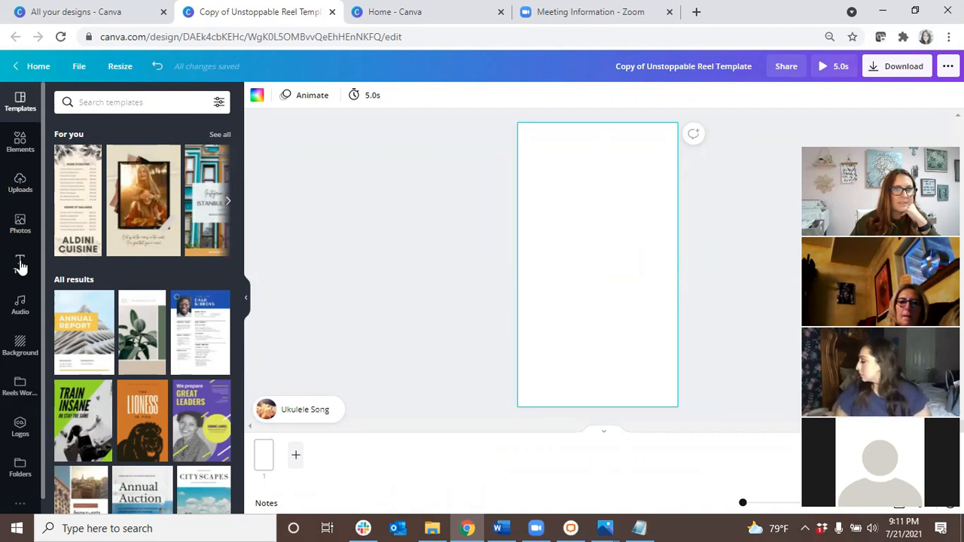
Step: Search the elements for "dancing girl", restrict the results to videos, and browse them for a suitable dancer clip
click(18, 145)
click(172, 91)
text(da)
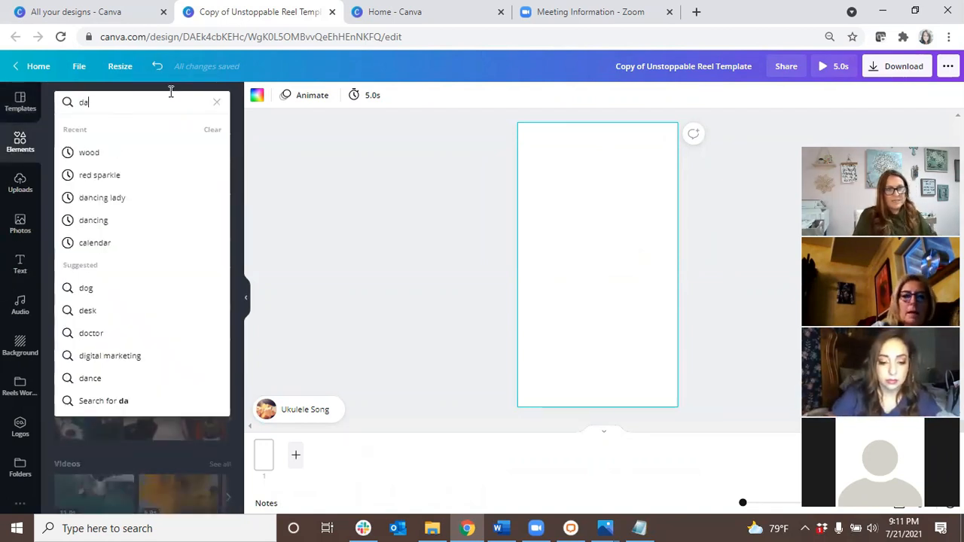
text(ncing girl)
key(Return)
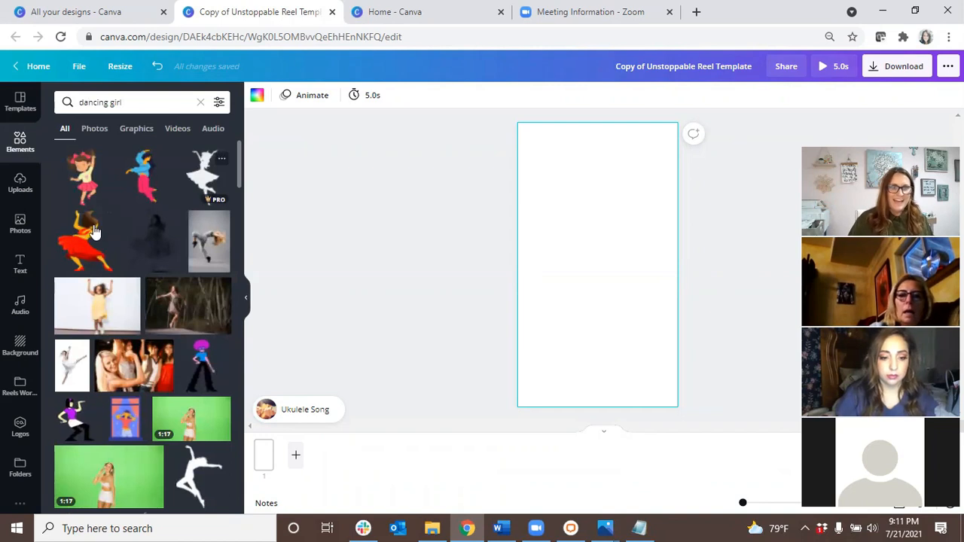
click(178, 130)
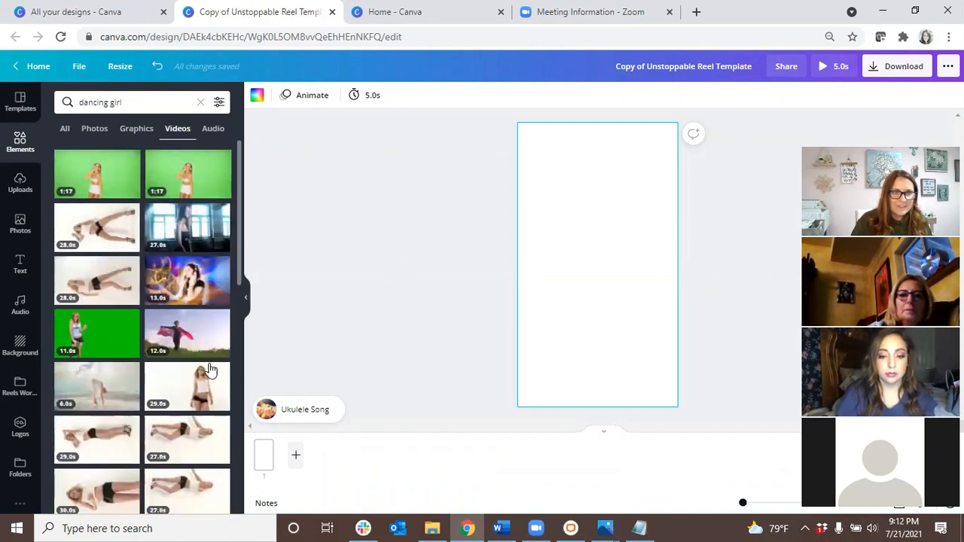
scroll(210, 361, down, 3)
scroll(166, 377, down, 4)
scroll(165, 376, down, 6)
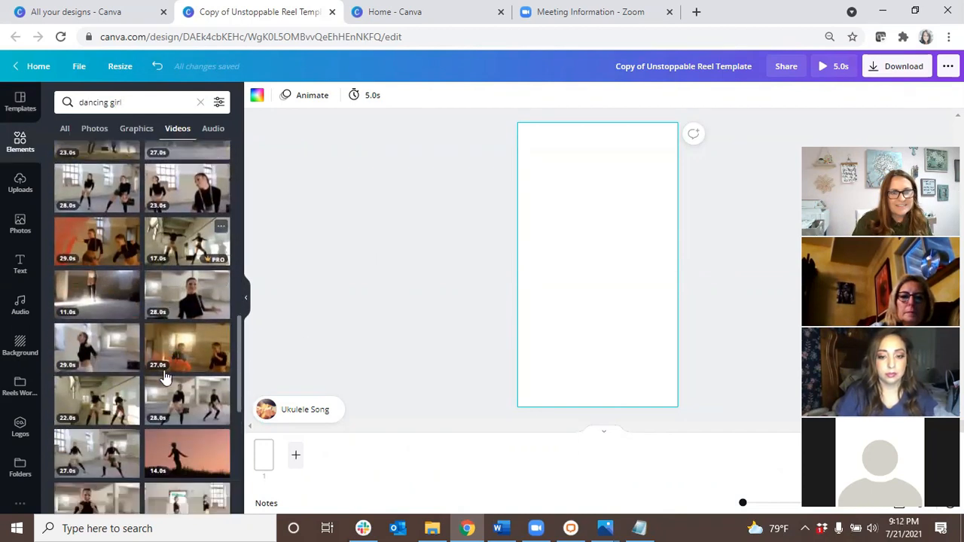
scroll(165, 377, down, 5)
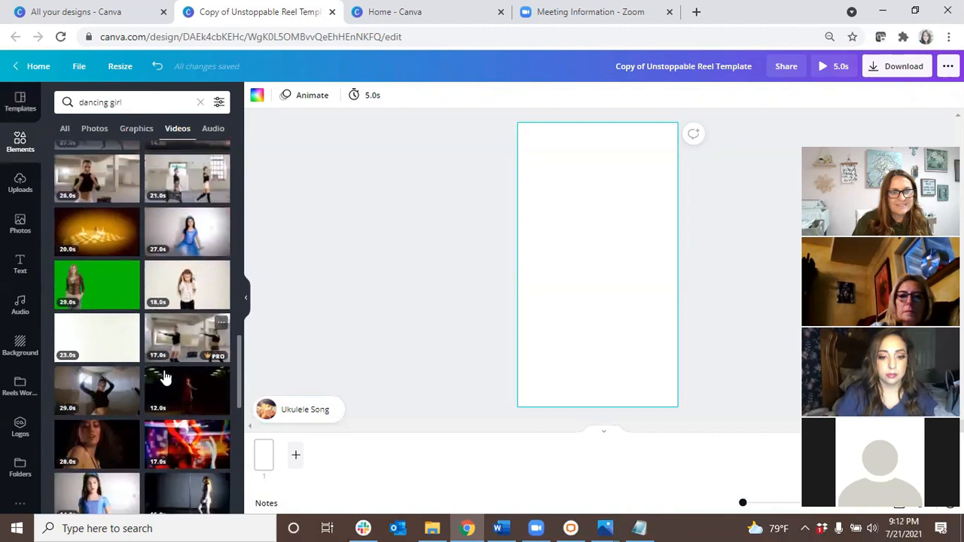
scroll(153, 354, down, 6)
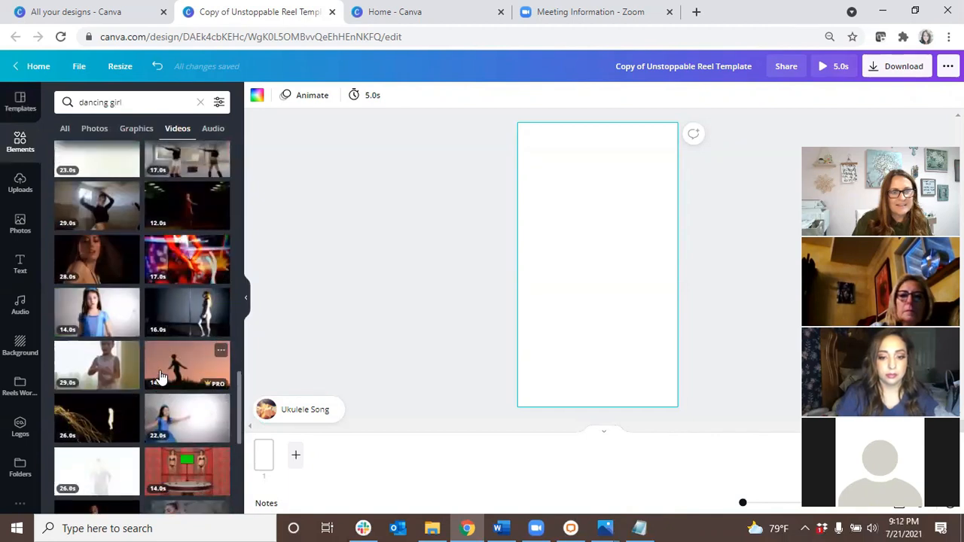
scroll(153, 354, up, 3)
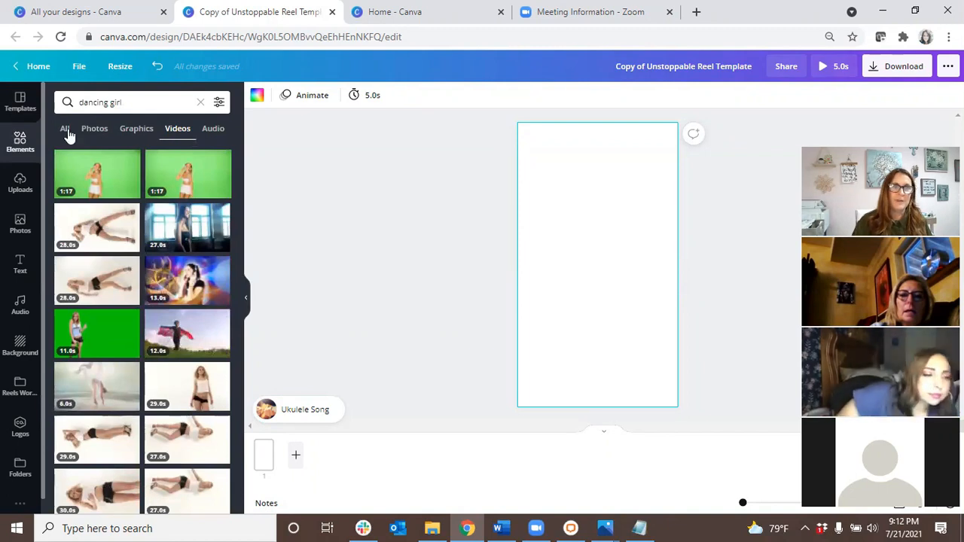
Step: Clear the search, list all recently used elements, and fill the blank page with the 25-second dancing woman video
click(199, 103)
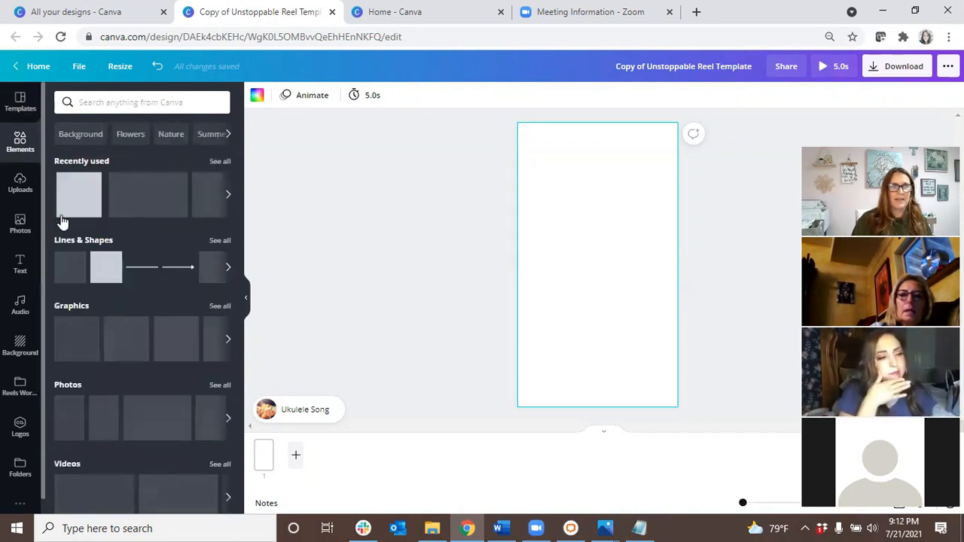
click(219, 162)
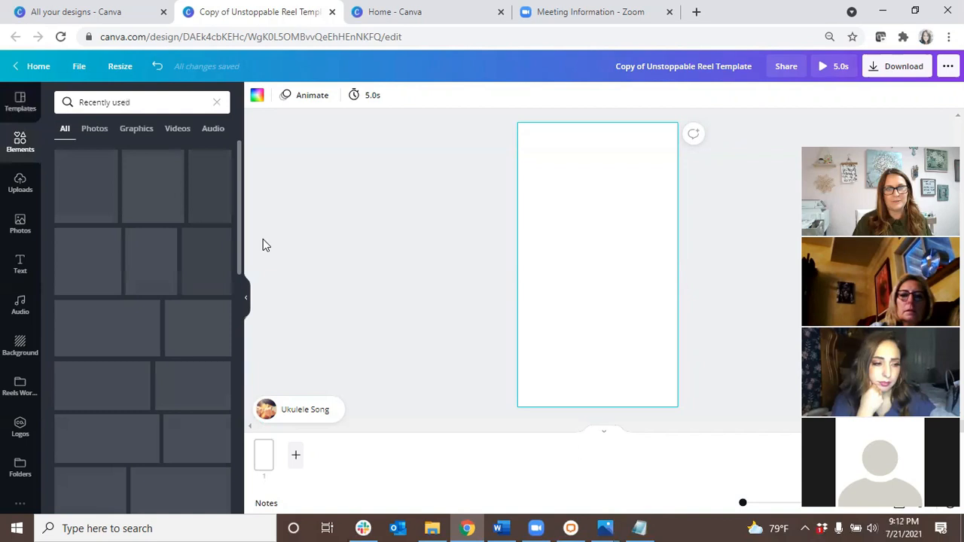
scroll(196, 375, down, 2)
scroll(192, 377, down, 2)
scroll(189, 380, up, 2)
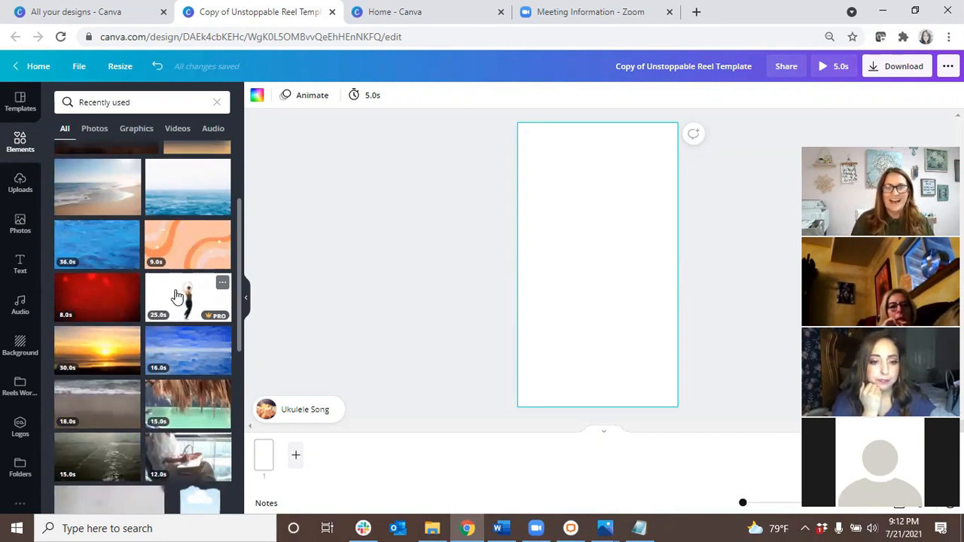
drag(176, 296, 600, 246)
click(743, 236)
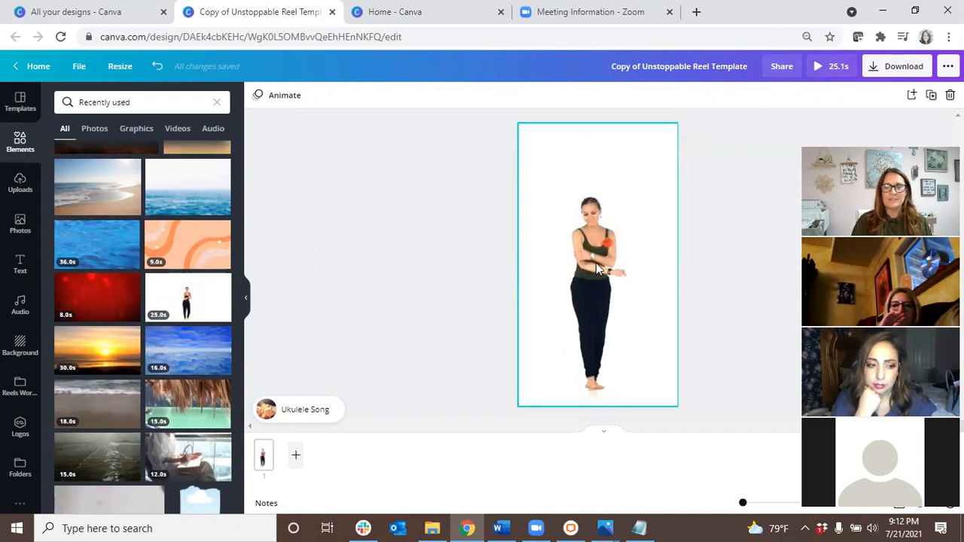
Step: Crop the dancing woman video by shifting it slightly to the right within the page, and apply the crop
click(627, 278)
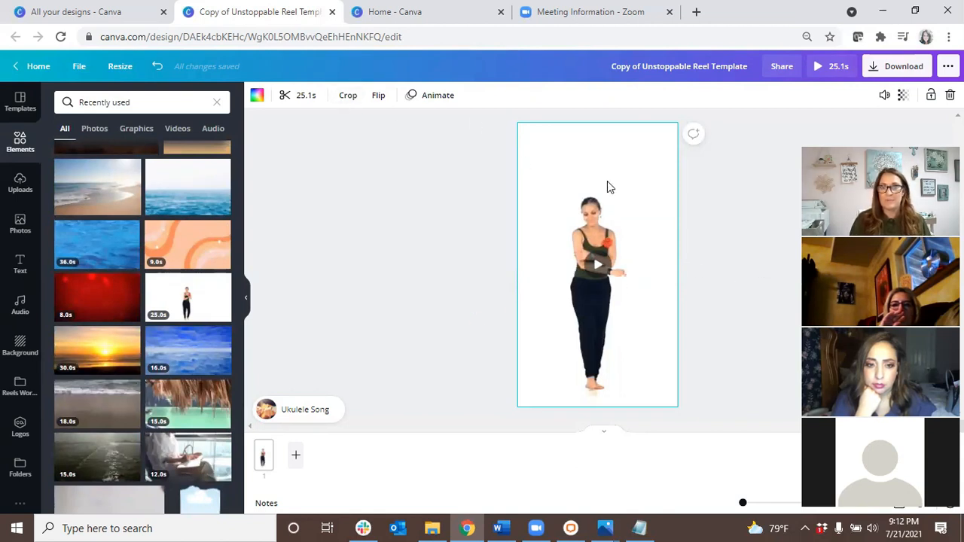
click(349, 95)
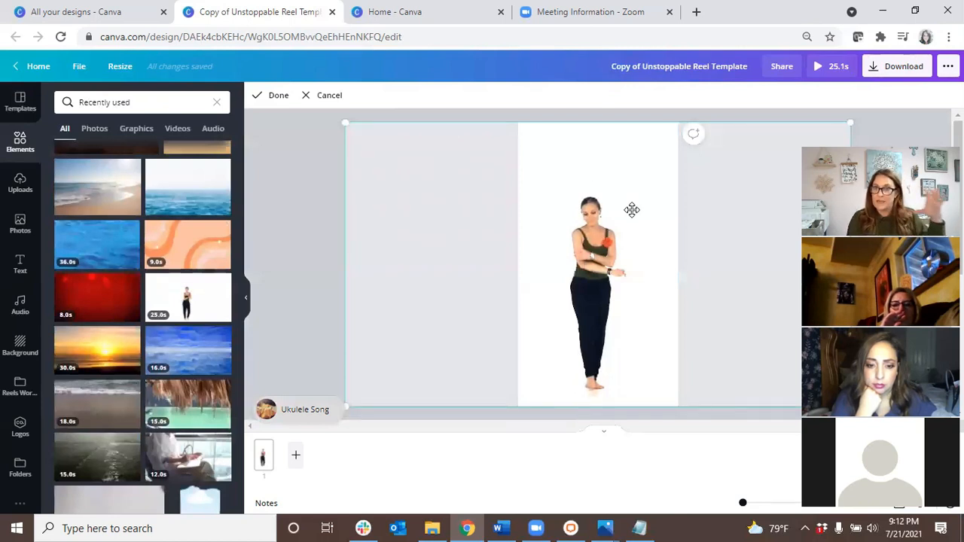
drag(632, 209, 621, 249)
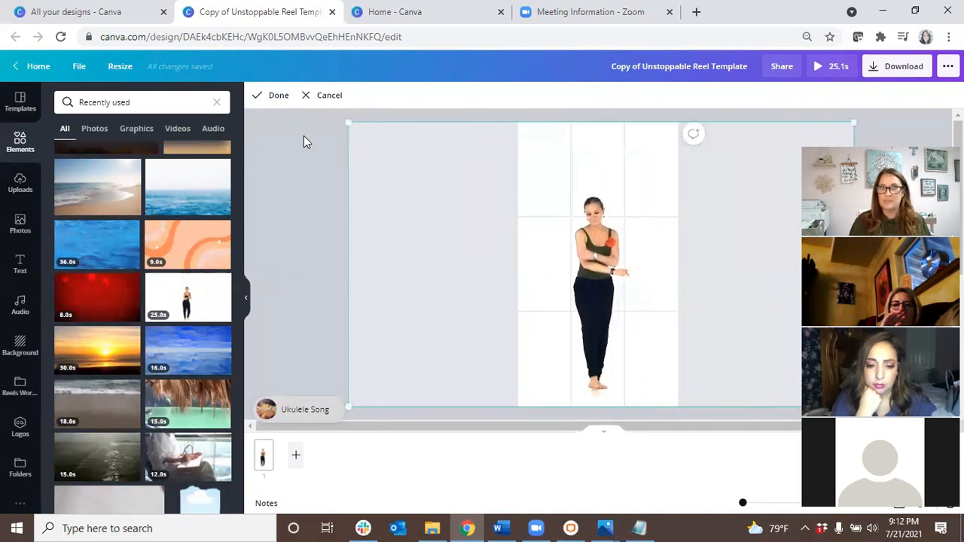
click(277, 96)
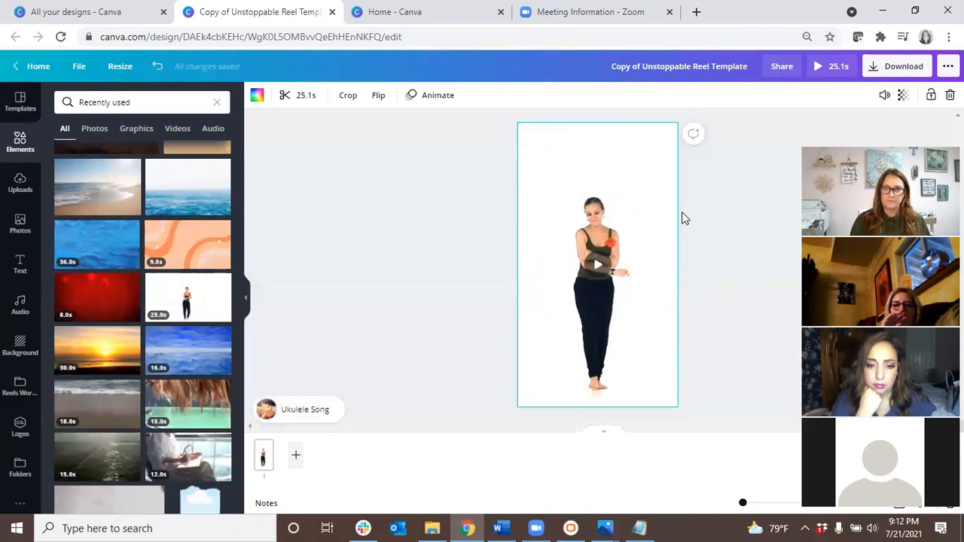
Step: Play the dancing woman video on the page, restart it from 0.0 s, pause it, and reselect the video
click(596, 267)
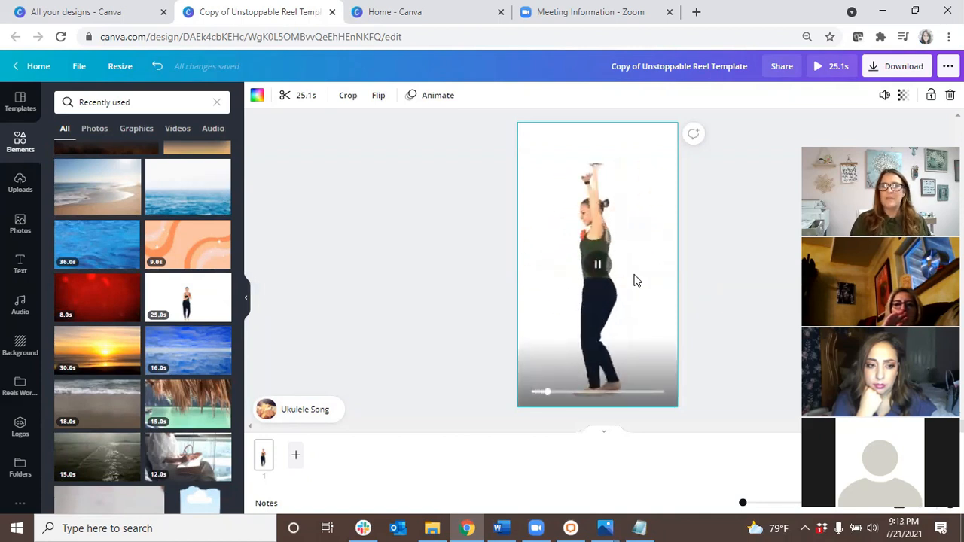
click(533, 392)
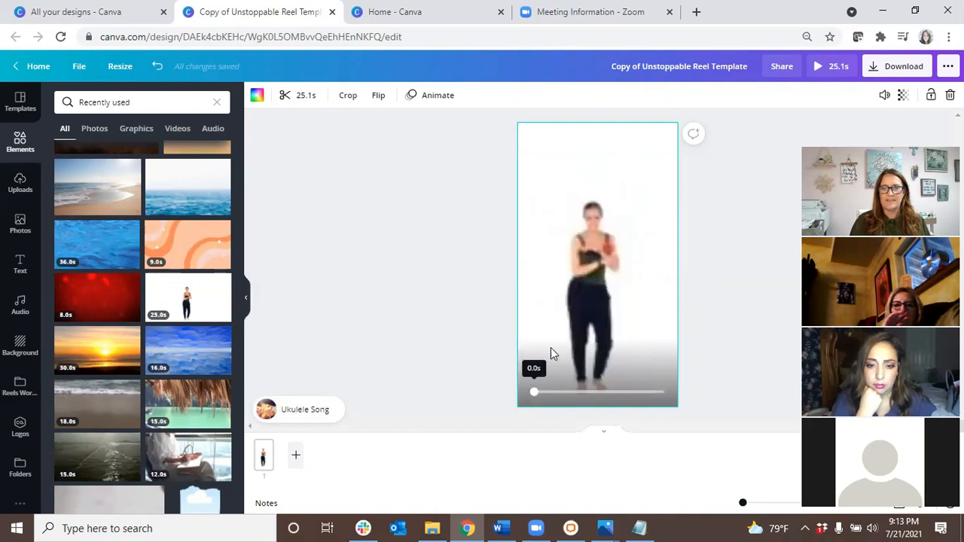
click(601, 281)
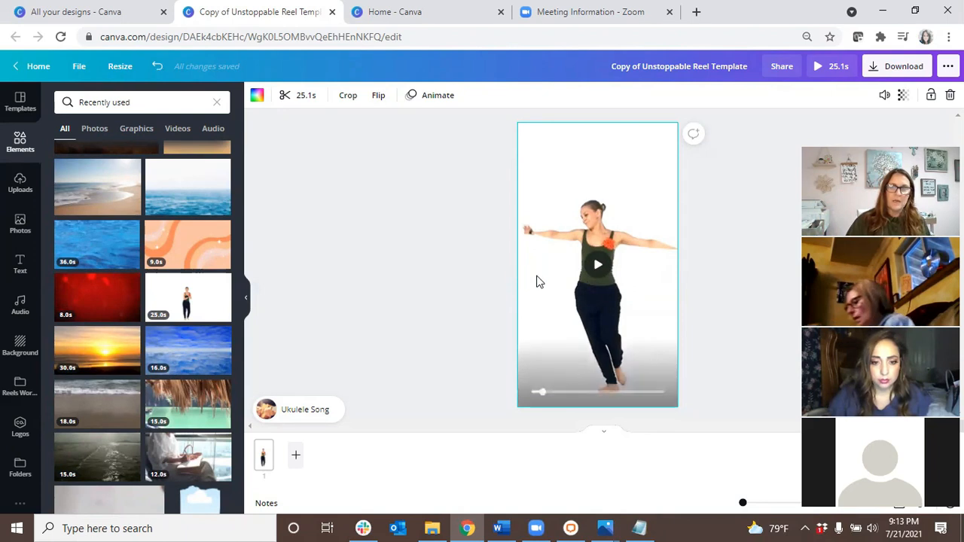
click(263, 464)
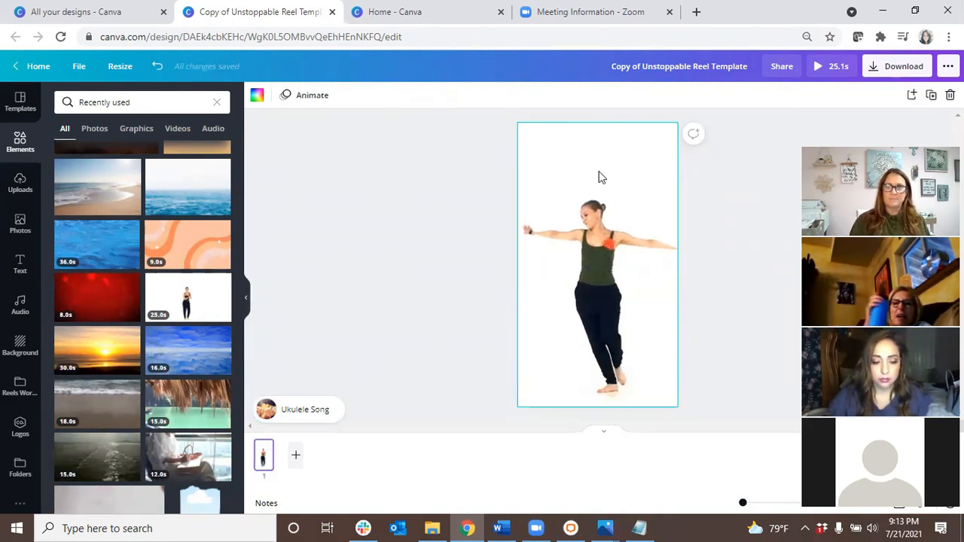
click(609, 146)
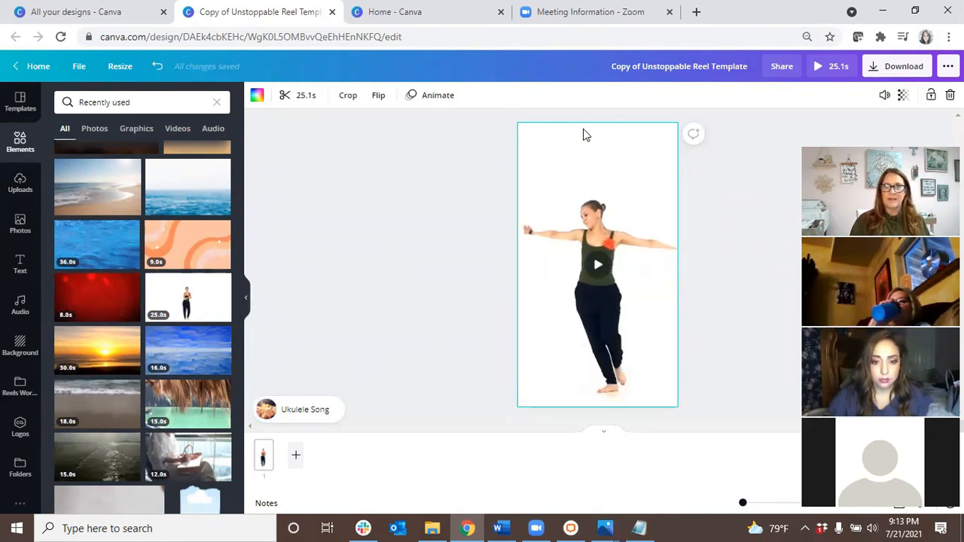
Step: Trim the end of the dancing woman video so the clip lasts 5.0 s
click(305, 96)
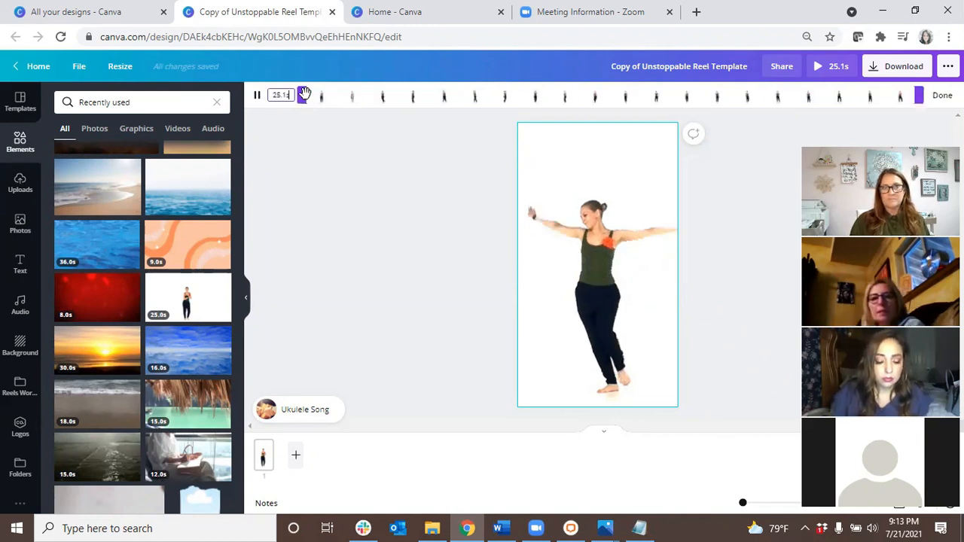
drag(919, 95, 432, 92)
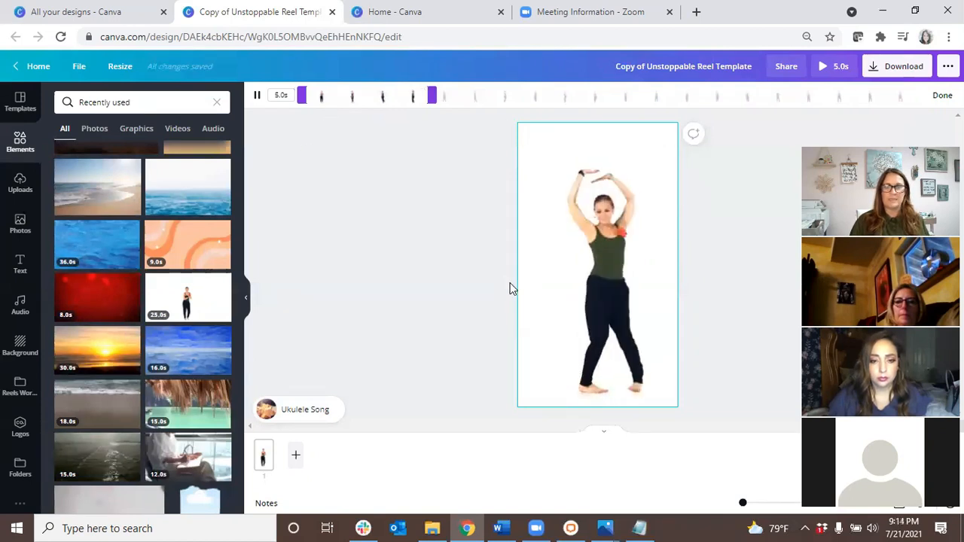
Step: Add a subheading to the page and enlarge it to a font size of about 73.9
click(21, 263)
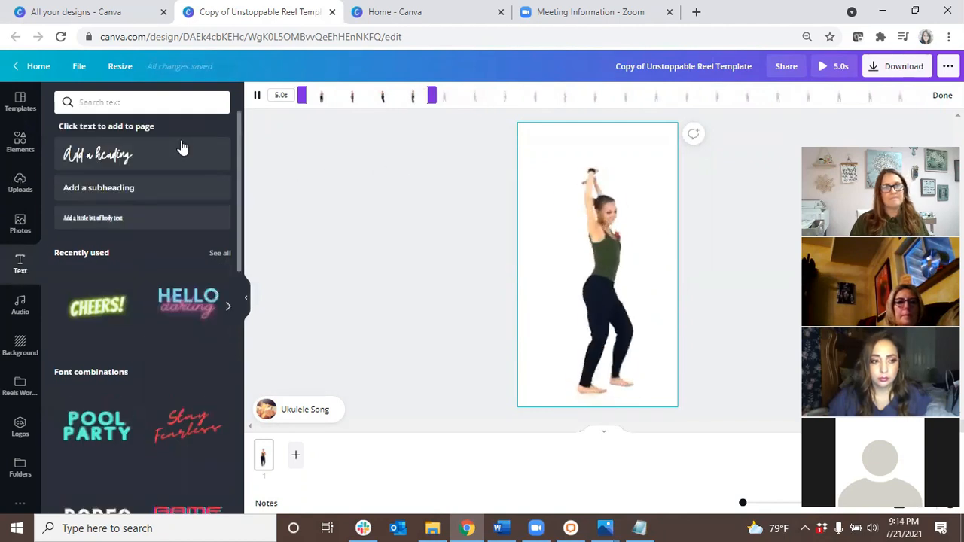
click(127, 188)
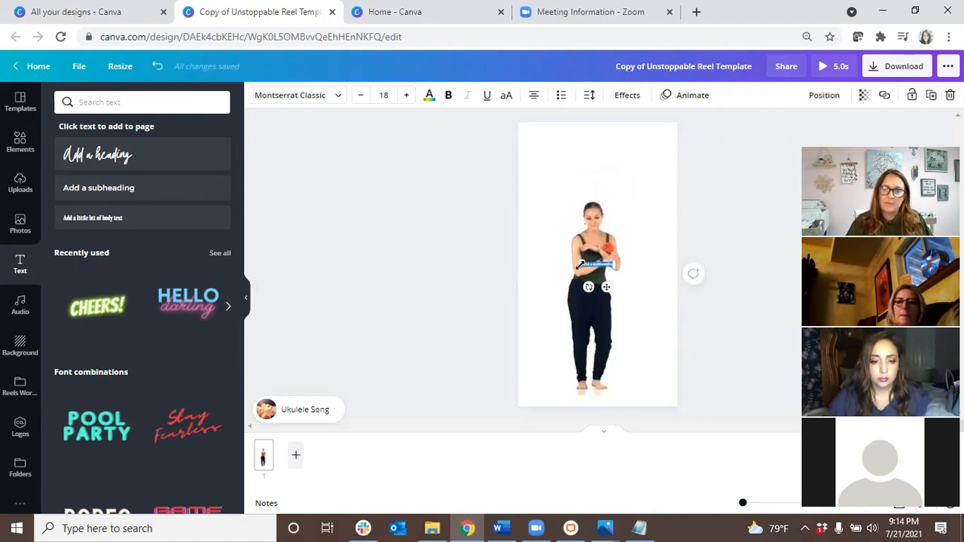
drag(575, 252, 536, 212)
mouse_move(632, 277)
mouse_down()
mouse_move(668, 297)
mouse_move(650, 275)
mouse_up()
Step: Replace the subheading's placeholder text with "4 Steps to Self Care"
triple_click(636, 264)
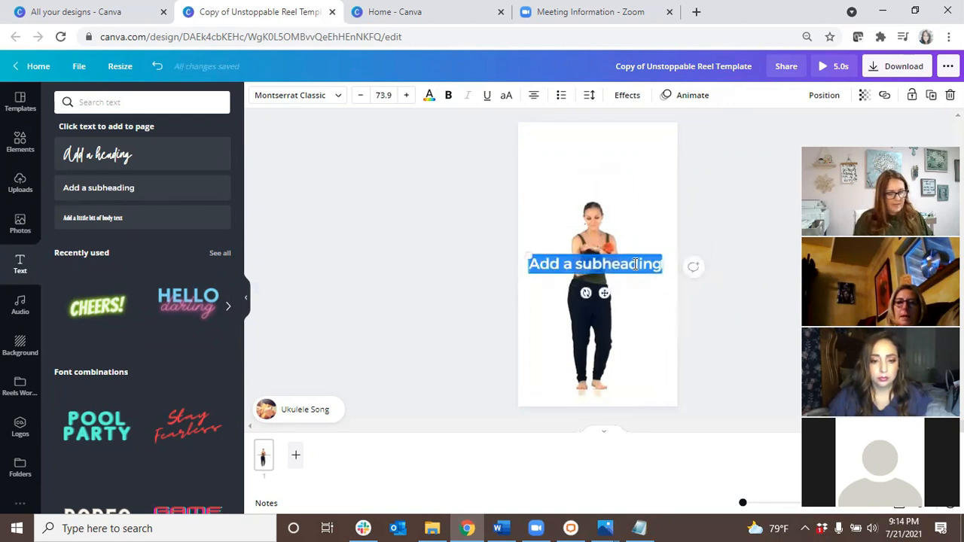
text(4 Ste)
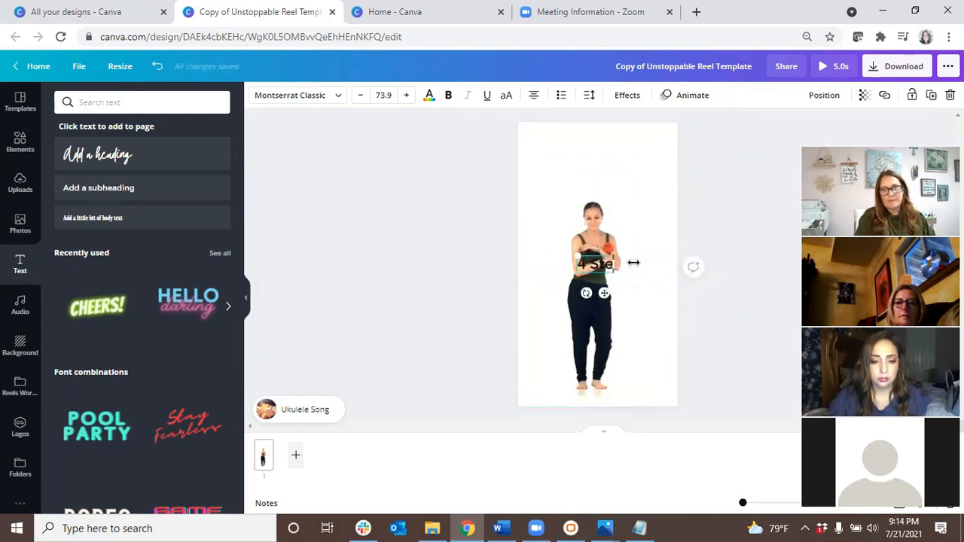
text(ps to self Ca)
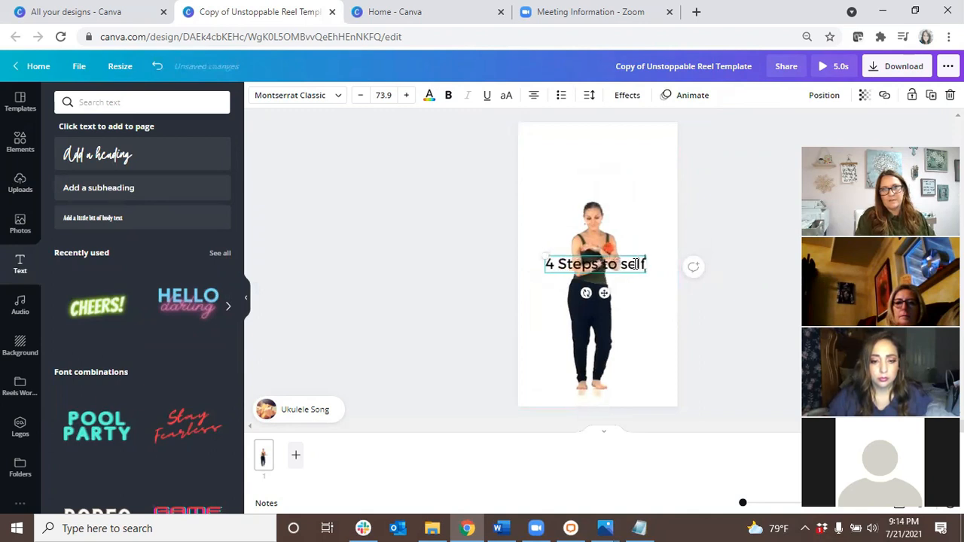
key(BackSpace)
key(BackSpace)
key(BackSpace)
key(BackSpace)
key(BackSpace)
key(BackSpace)
key(BackSpace)
text(Self-Car)
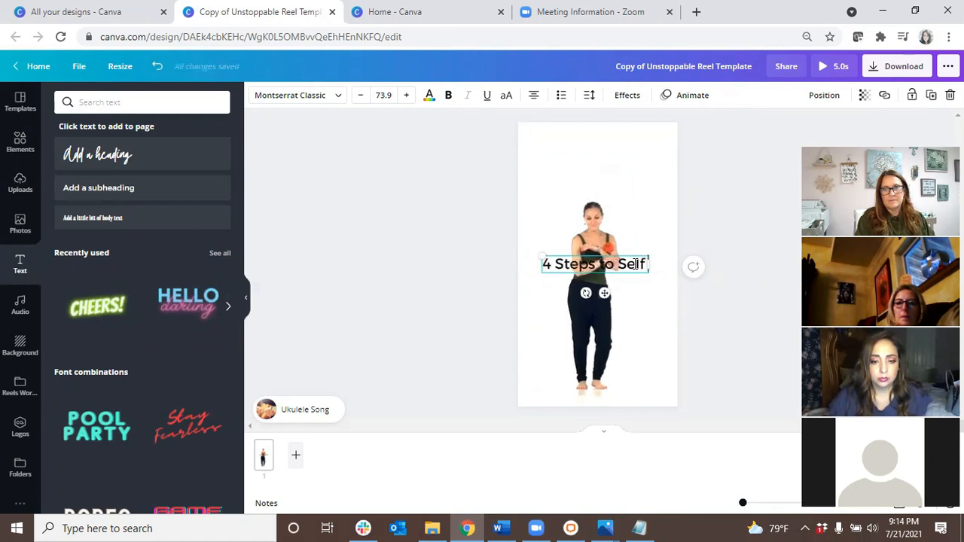
text(e)
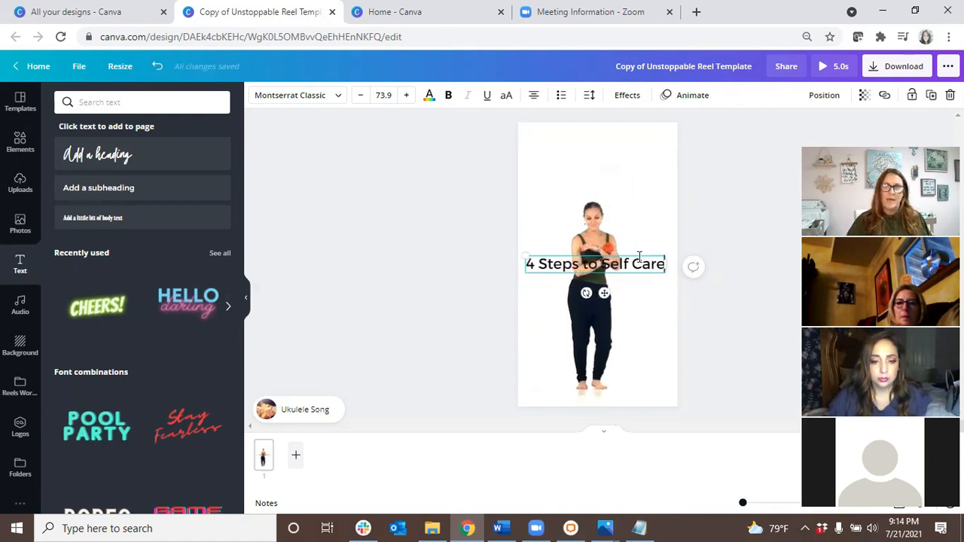
Step: Move the title above the dancer near the page's upper edge and change its font to Lovelyn
click(710, 226)
drag(644, 262, 647, 138)
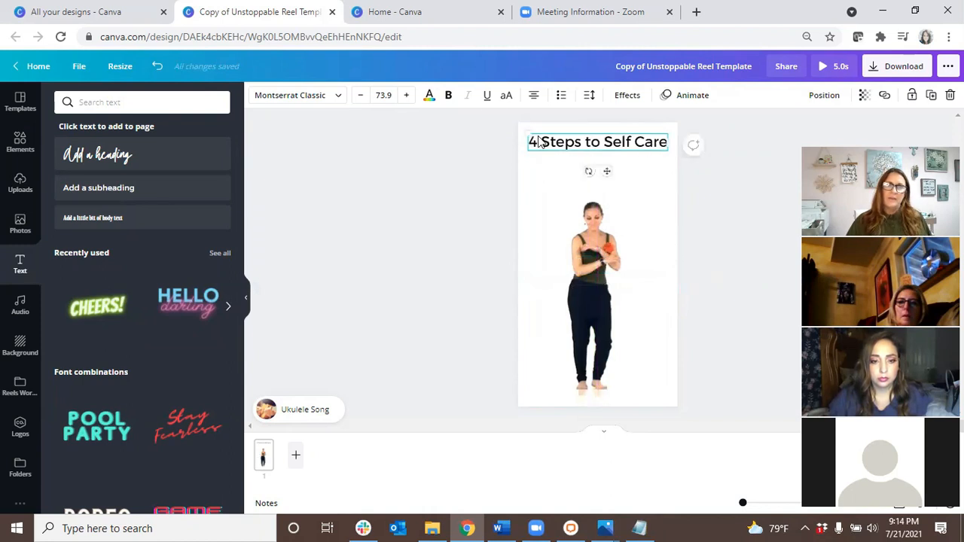
click(299, 97)
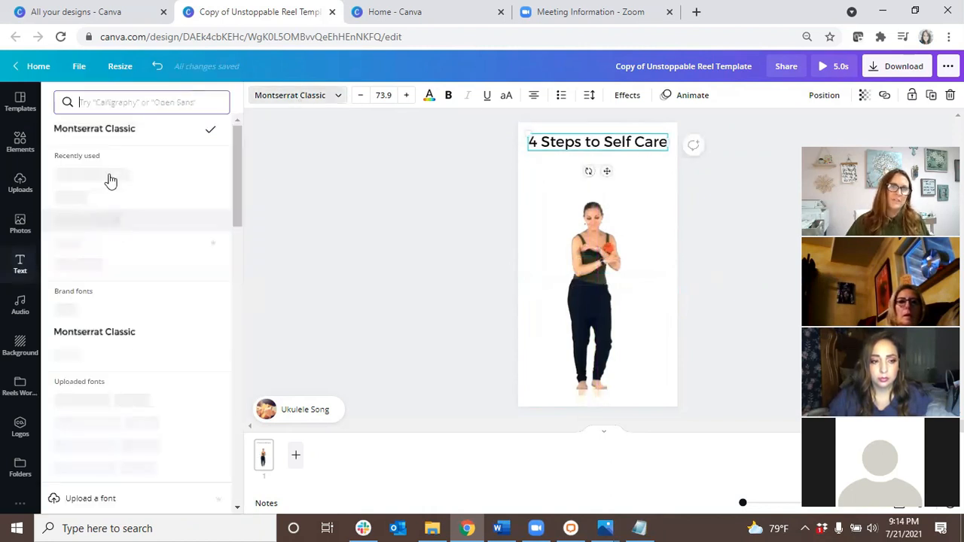
click(124, 105)
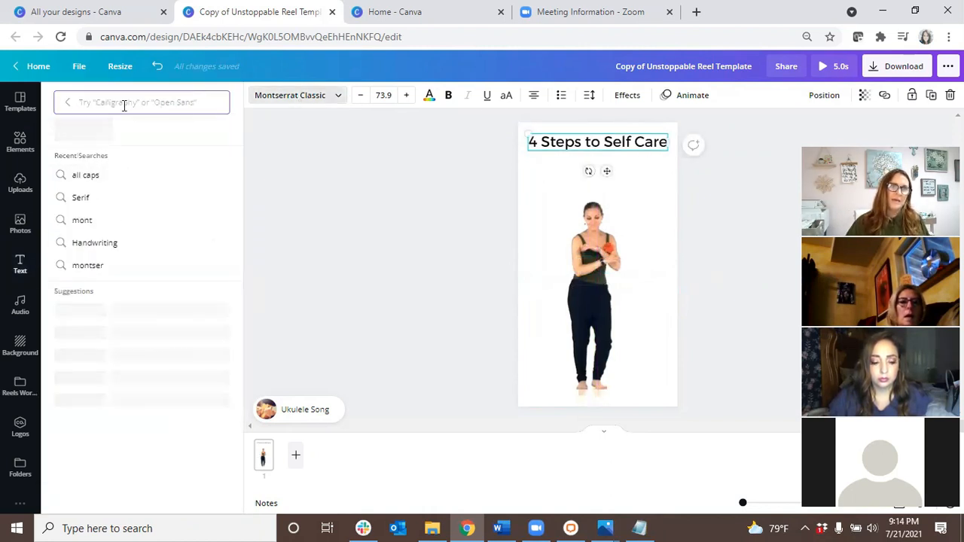
text(loved)
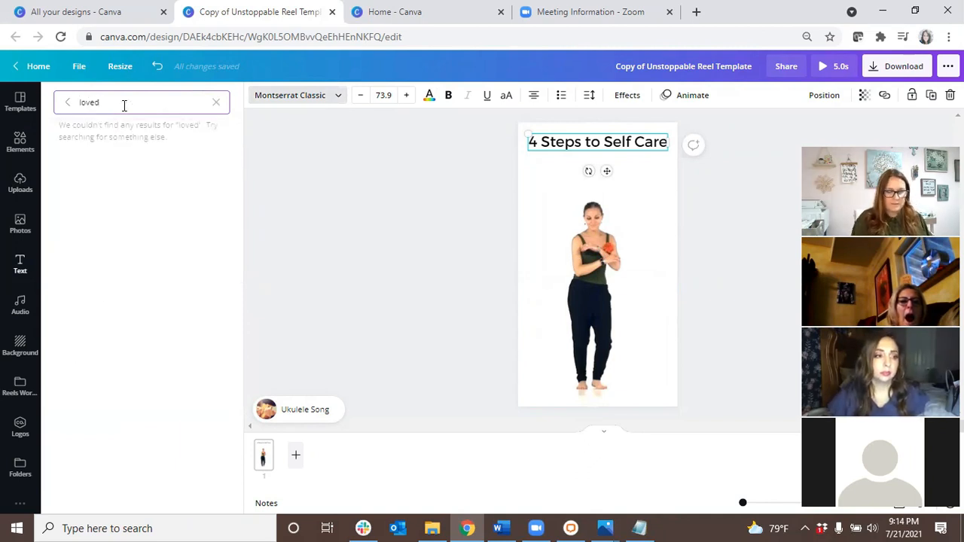
key(BackSpace)
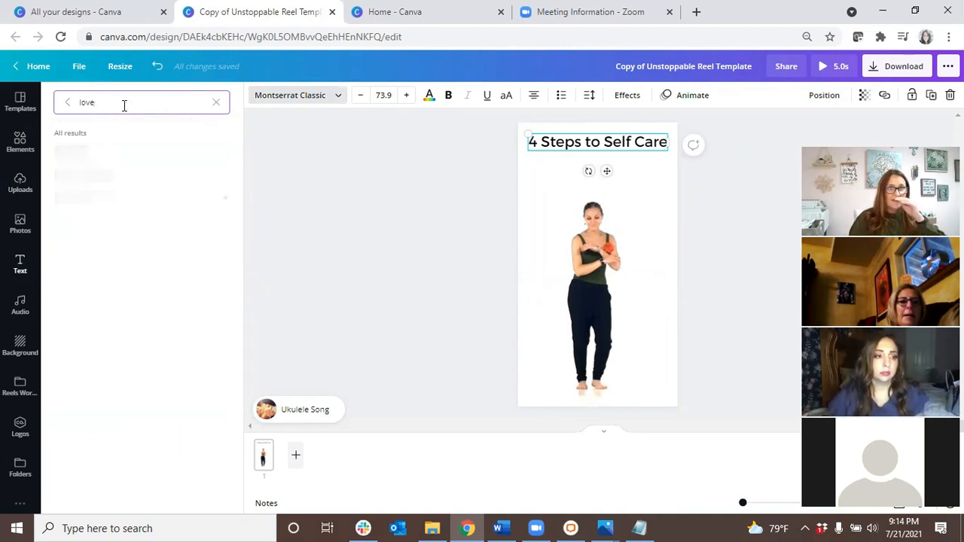
click(72, 196)
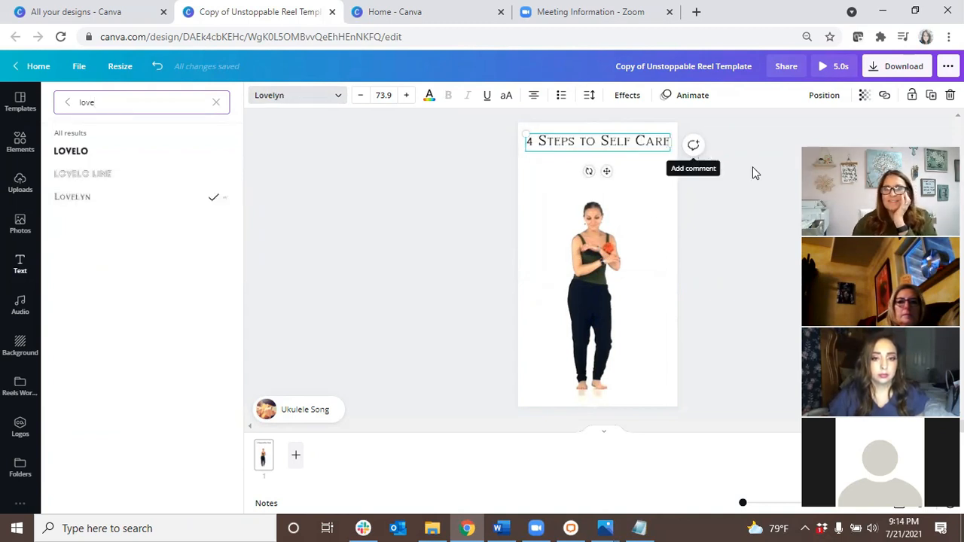
Step: Break the title into two lines before "Self Care", enlarge it to about size 106, and dismiss the Grammarly pop-up
click(607, 142)
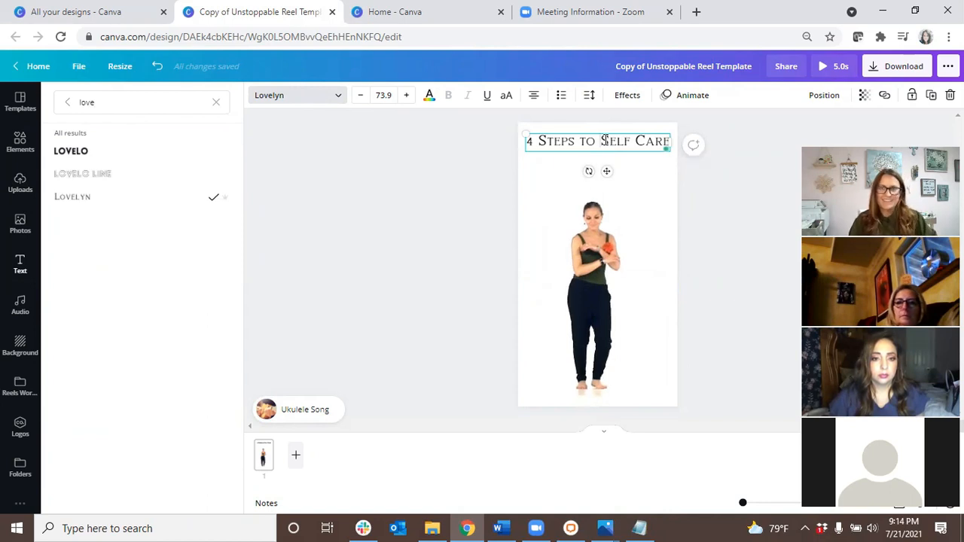
key(Return)
drag(560, 171, 531, 189)
click(631, 186)
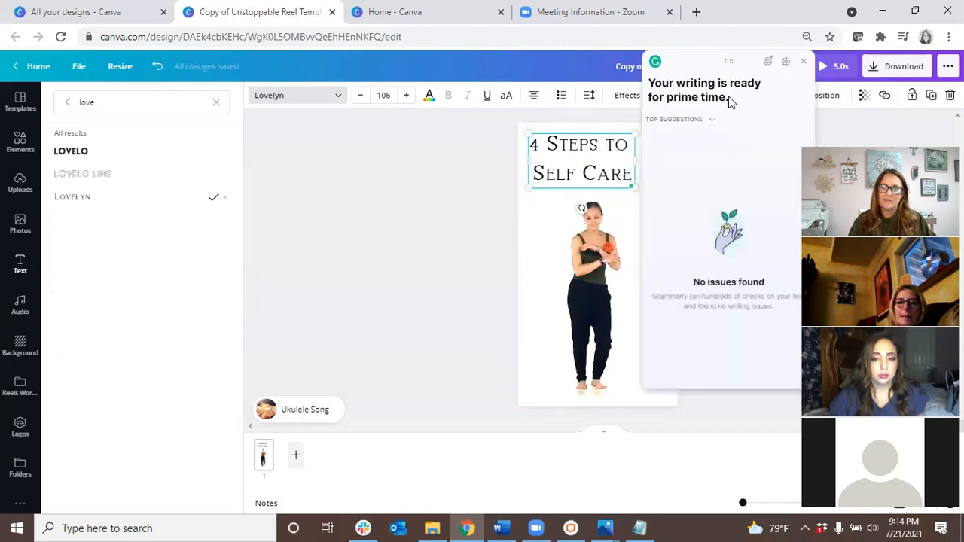
click(803, 61)
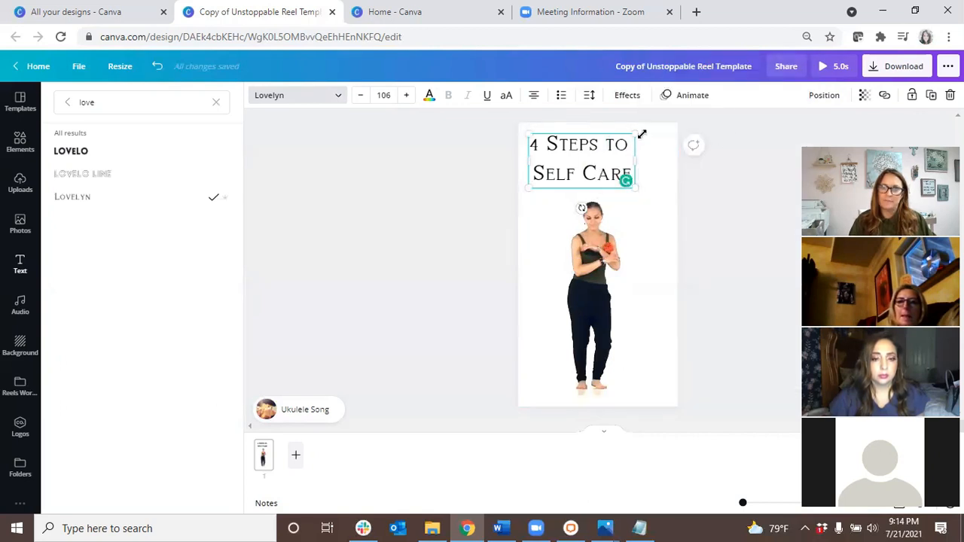
Step: Set the font size of the title's "Self Care" line to 120
click(384, 95)
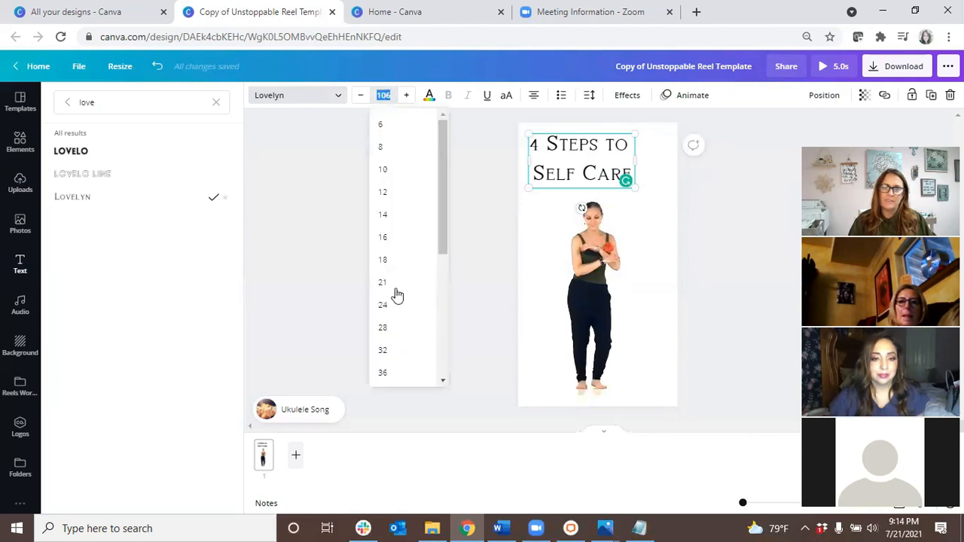
scroll(394, 343, down, 3)
click(392, 348)
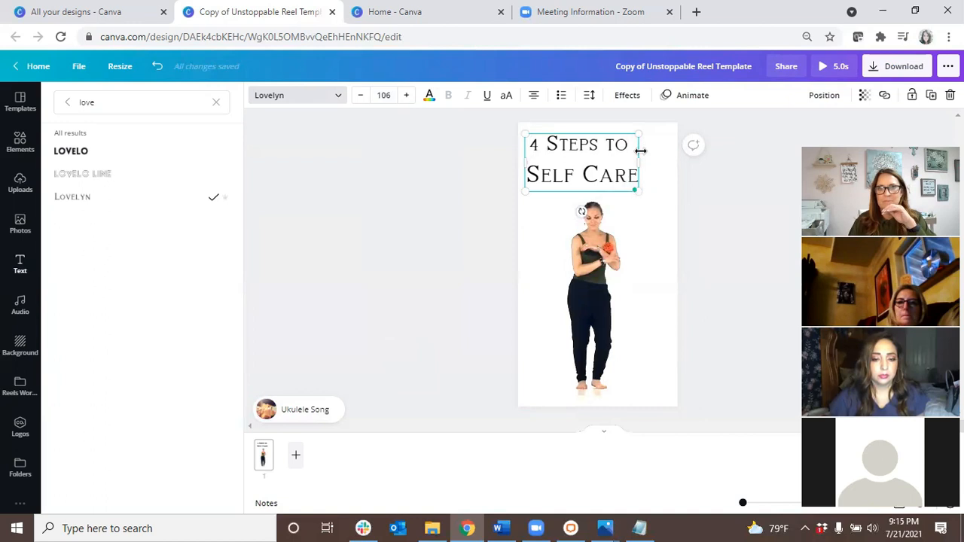
Step: Stretch the title's text box to the full width of the page
mouse_move(644, 162)
mouse_down()
mouse_move(672, 161)
mouse_move(640, 159)
mouse_up()
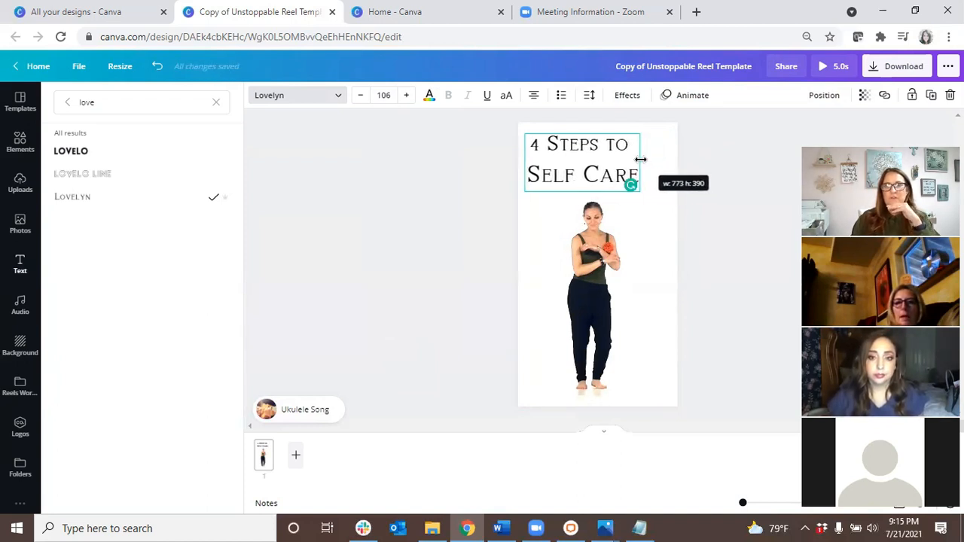
drag(642, 159, 678, 158)
drag(522, 162, 515, 158)
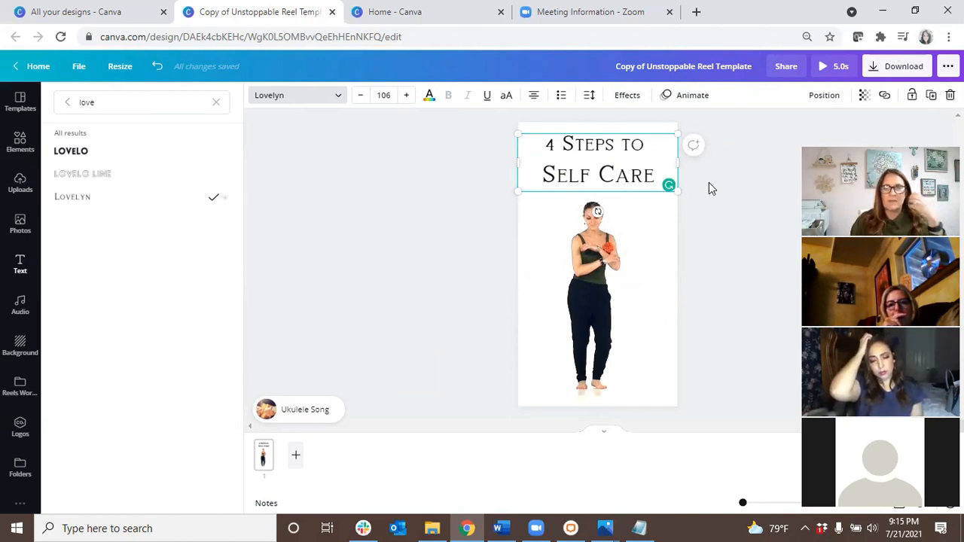
Step: Narrow the title's text box to fit the text and center it horizontally on the page
drag(670, 159, 634, 160)
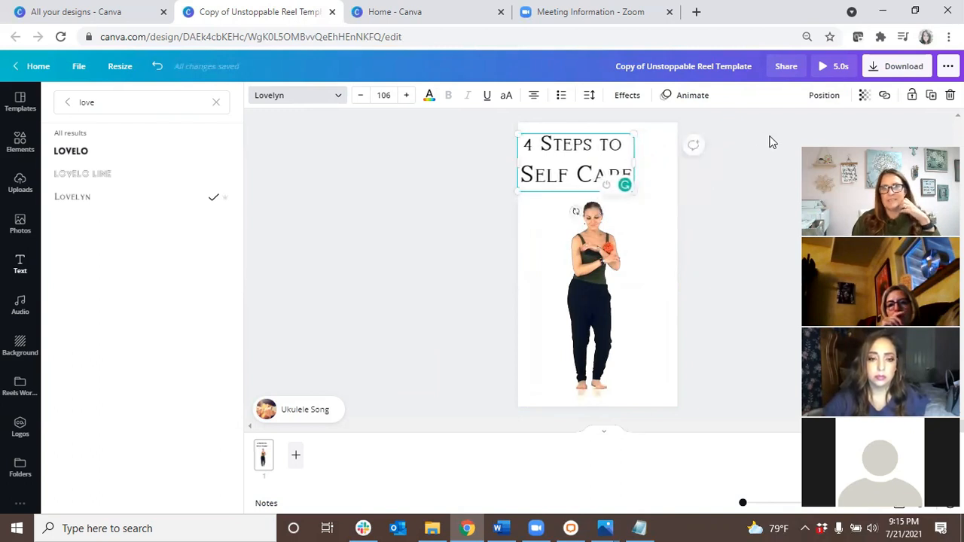
click(821, 96)
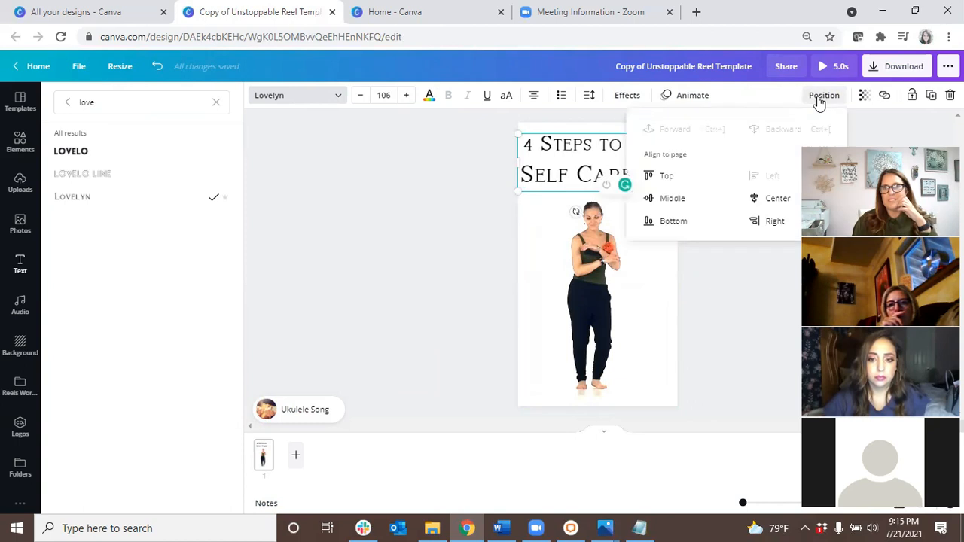
click(775, 199)
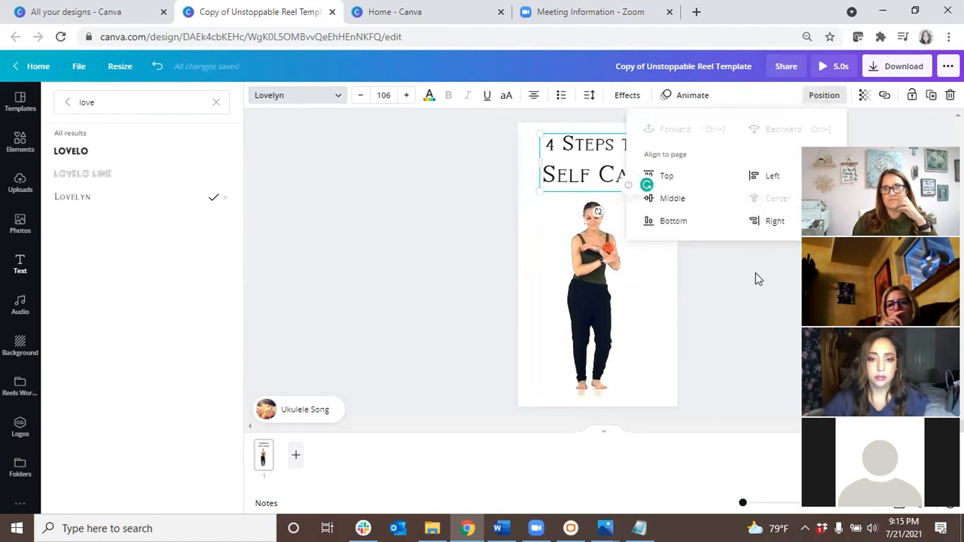
Step: Try aligning the title to the vertical middle of the page, and move it back above the dancer
click(664, 199)
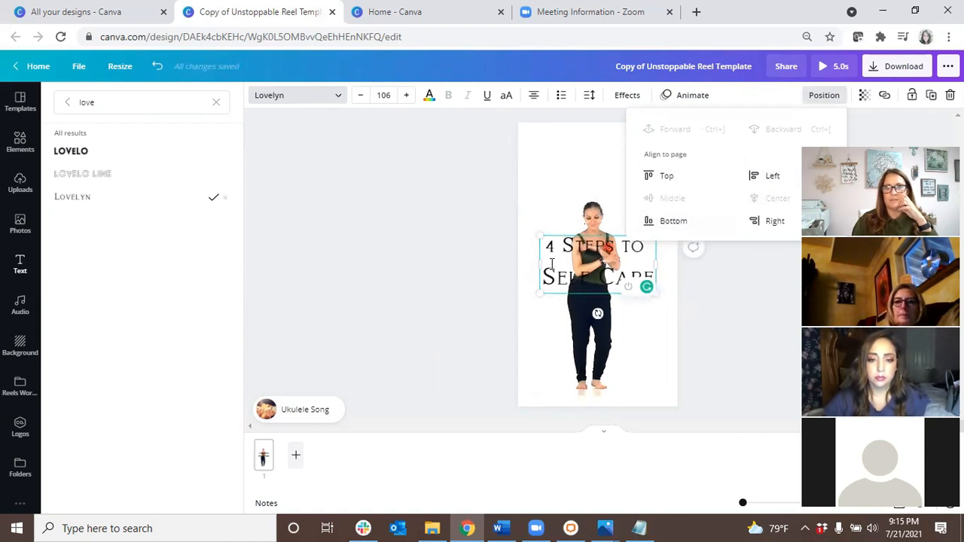
click(458, 223)
click(613, 255)
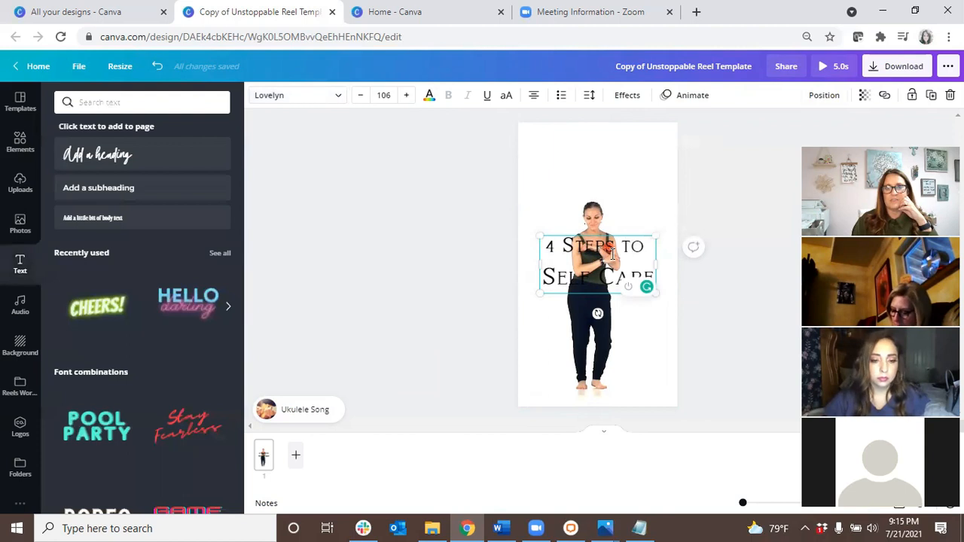
click(760, 162)
drag(635, 253, 632, 148)
click(825, 95)
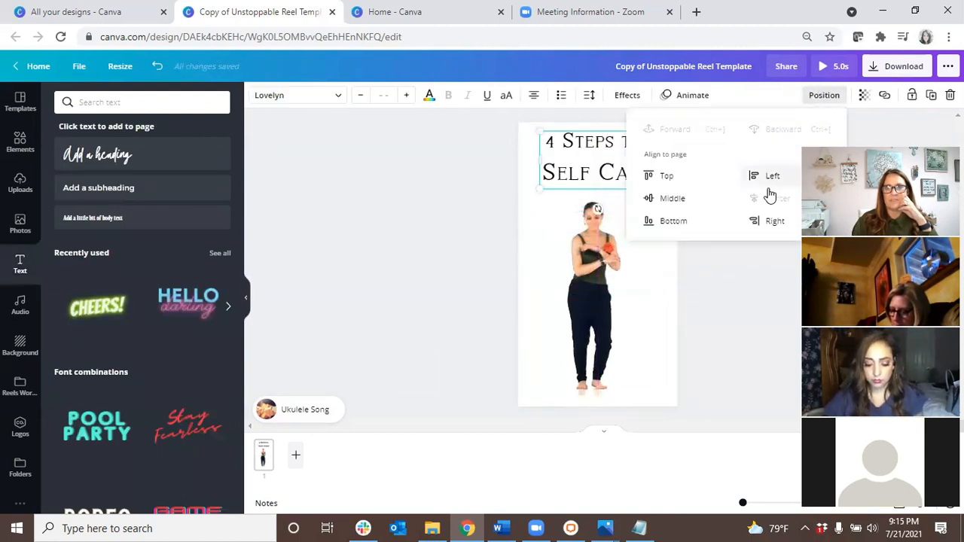
click(444, 156)
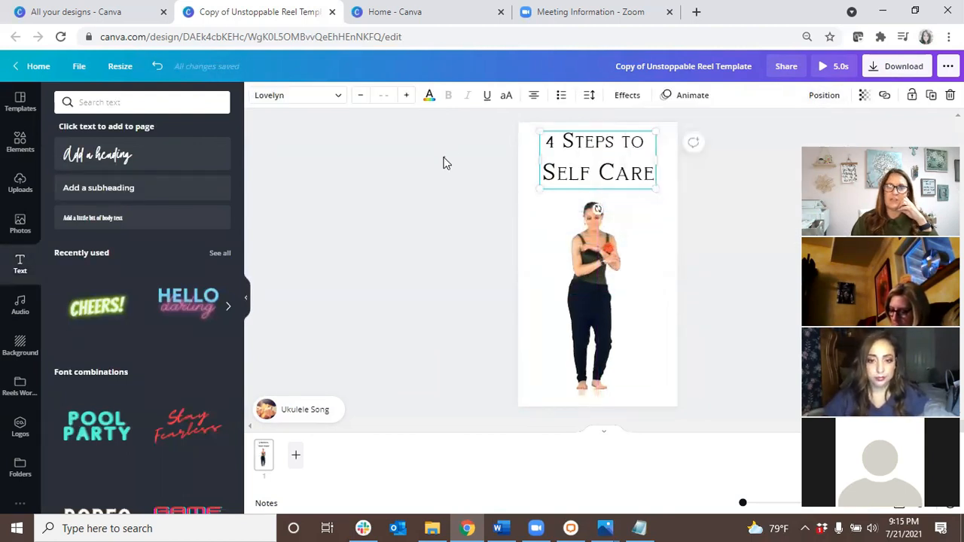
Step: Tighten the two-line title's line spacing to 0.89
click(632, 161)
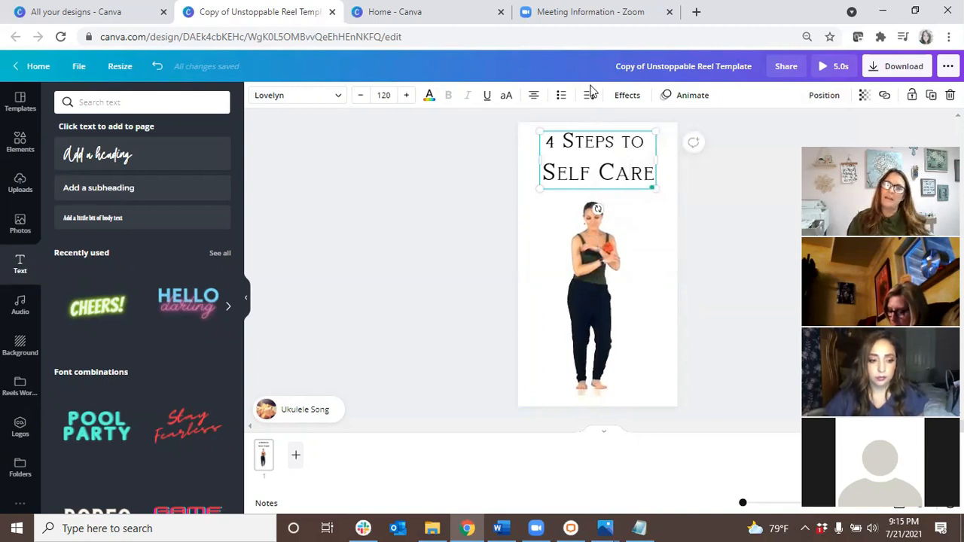
click(590, 96)
drag(691, 163, 677, 165)
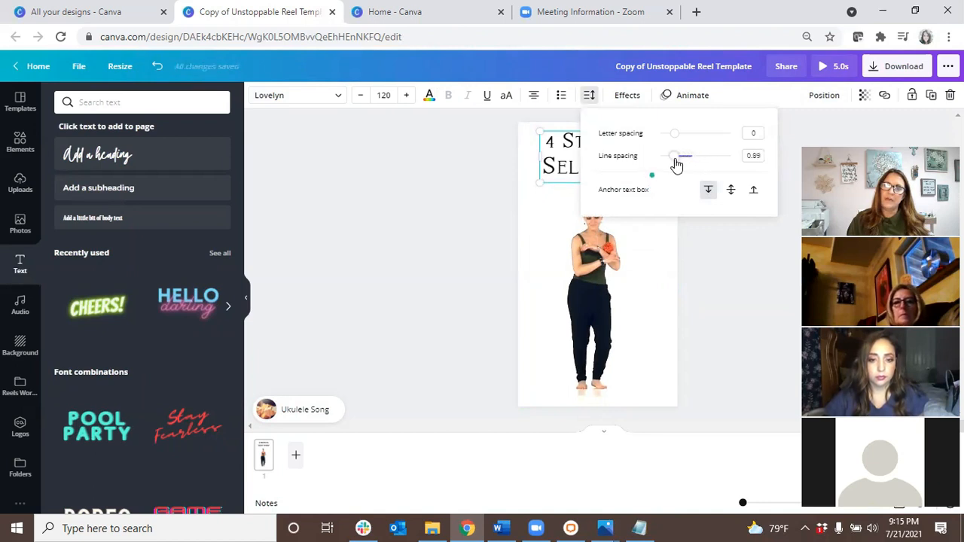
click(717, 249)
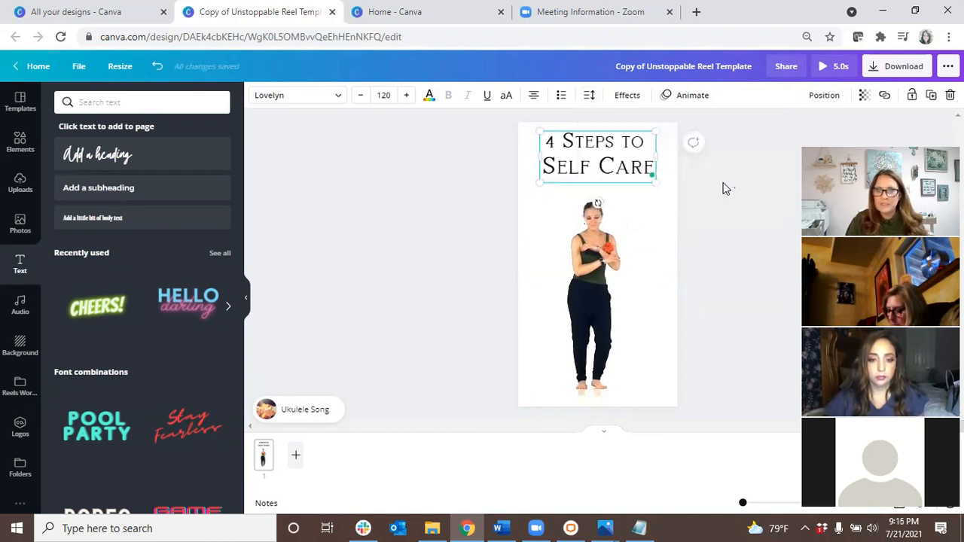
Step: Recolor the "4 Steps to Self Care" title with the light orange from the default colors
drag(627, 164, 627, 163)
click(429, 98)
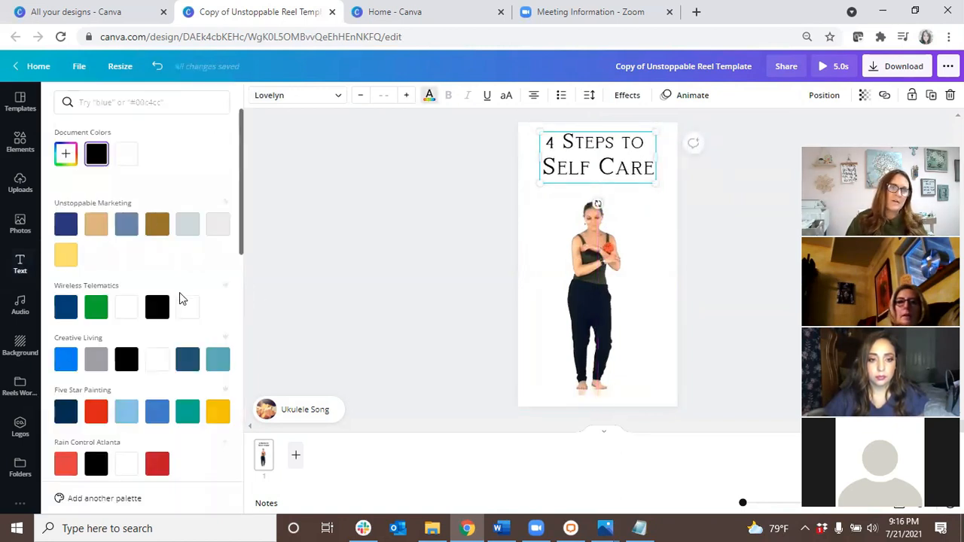
scroll(133, 365, down, 10)
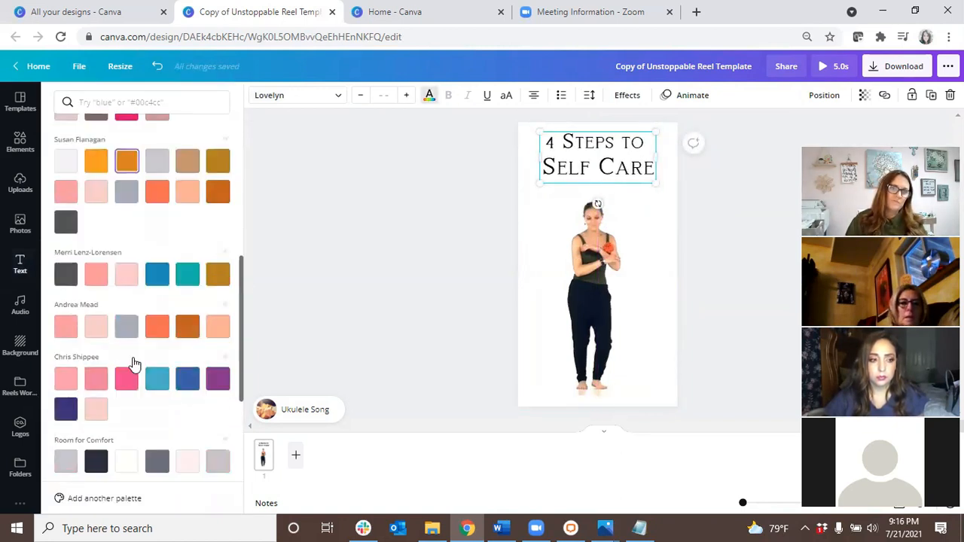
click(214, 450)
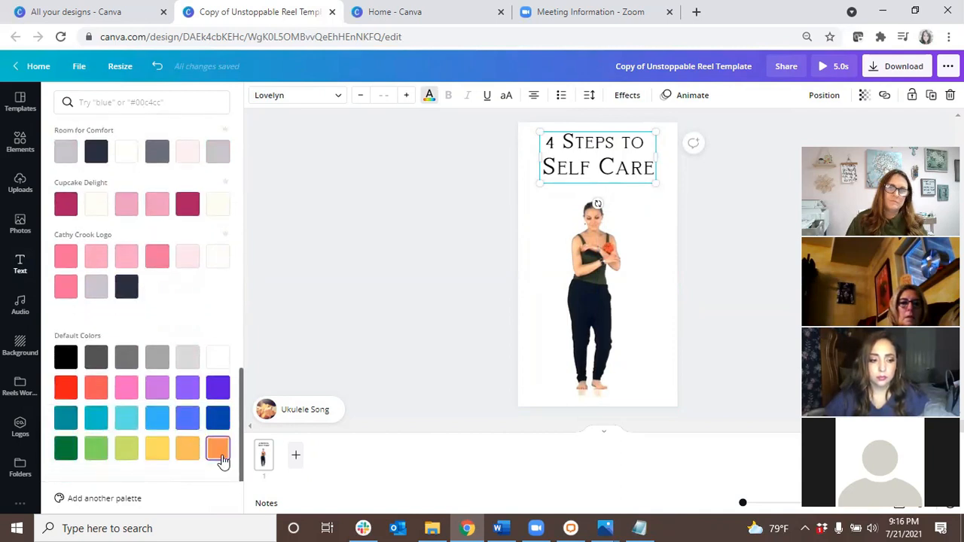
click(712, 230)
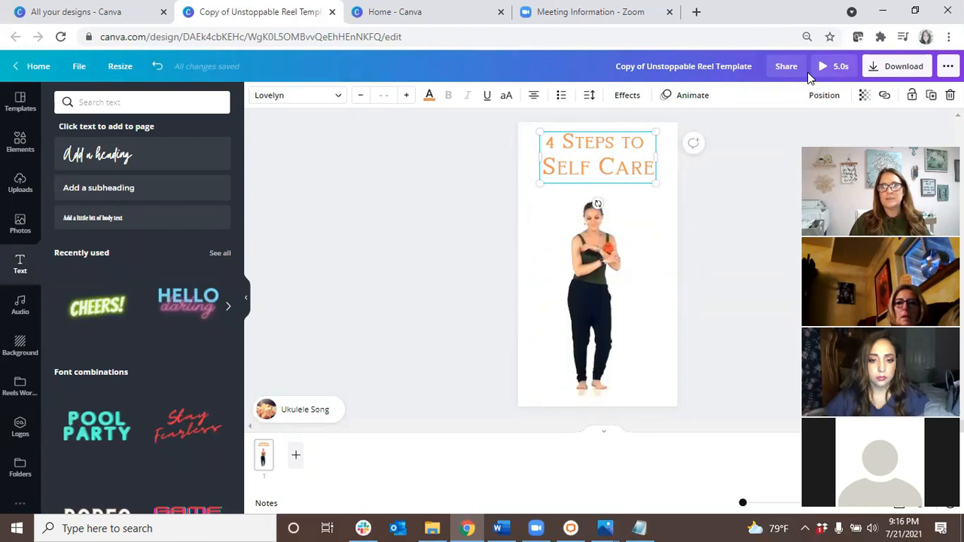
Step: Preview the reel and remove the Ukulele Song audio track from the design
click(814, 69)
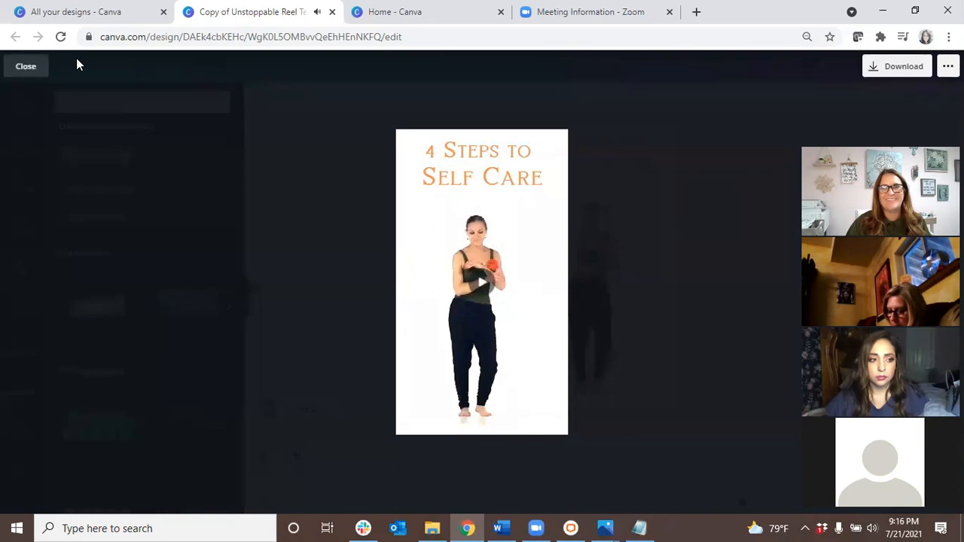
click(23, 66)
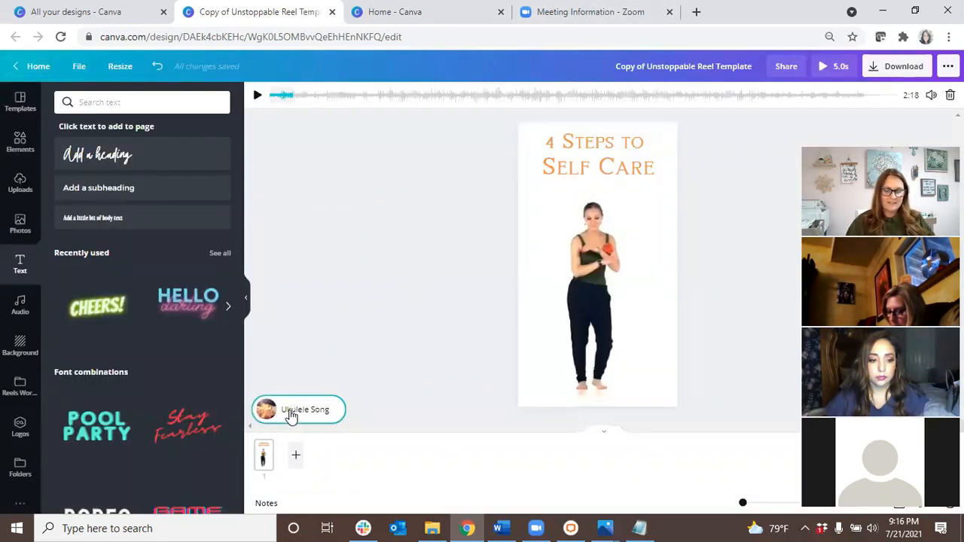
click(314, 409)
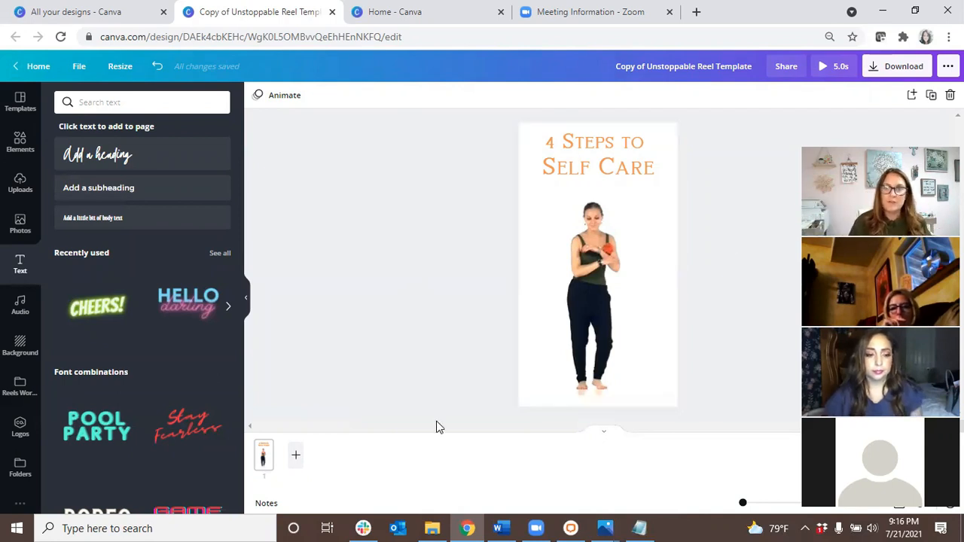
Step: Duplicate the page and trim the copy's video to the 5.0-second segment that follows the first 5 seconds
click(933, 96)
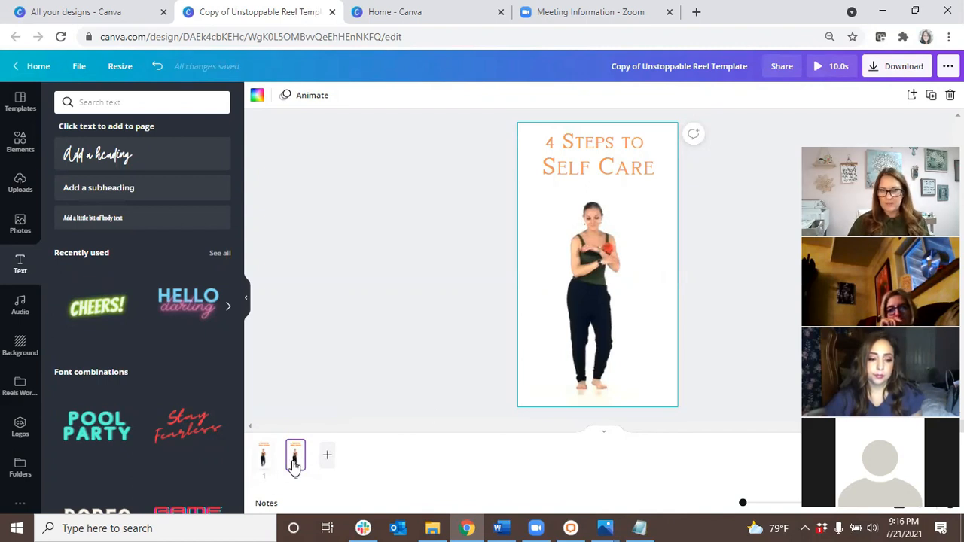
click(661, 327)
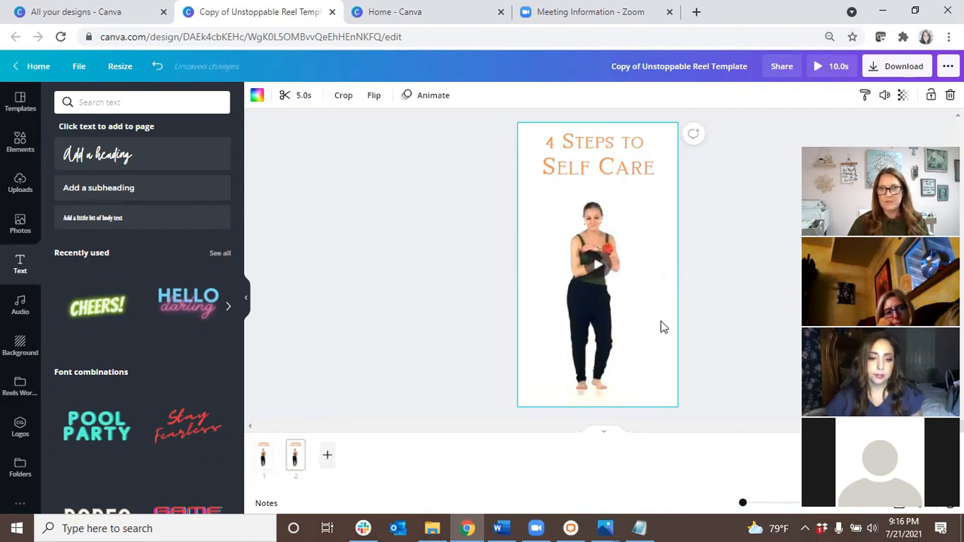
click(294, 96)
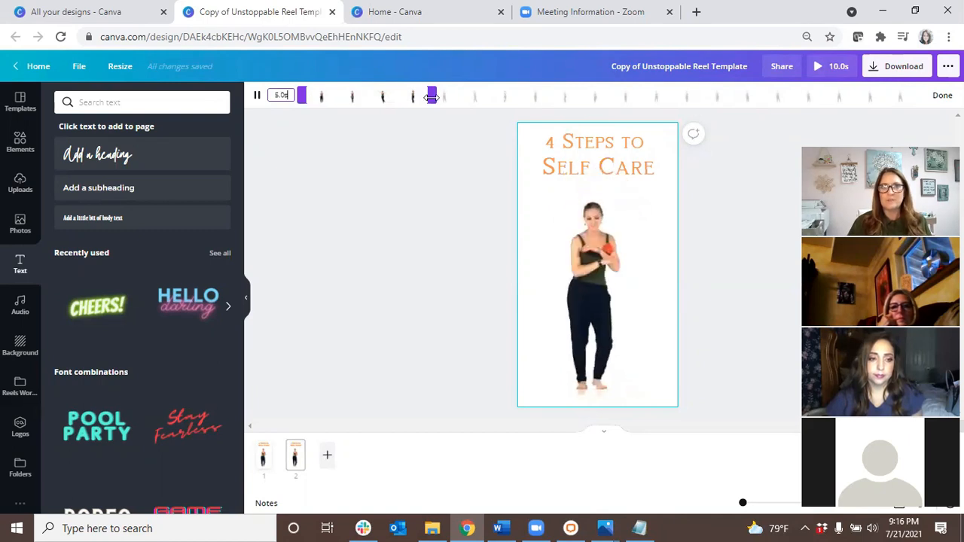
drag(413, 100, 552, 95)
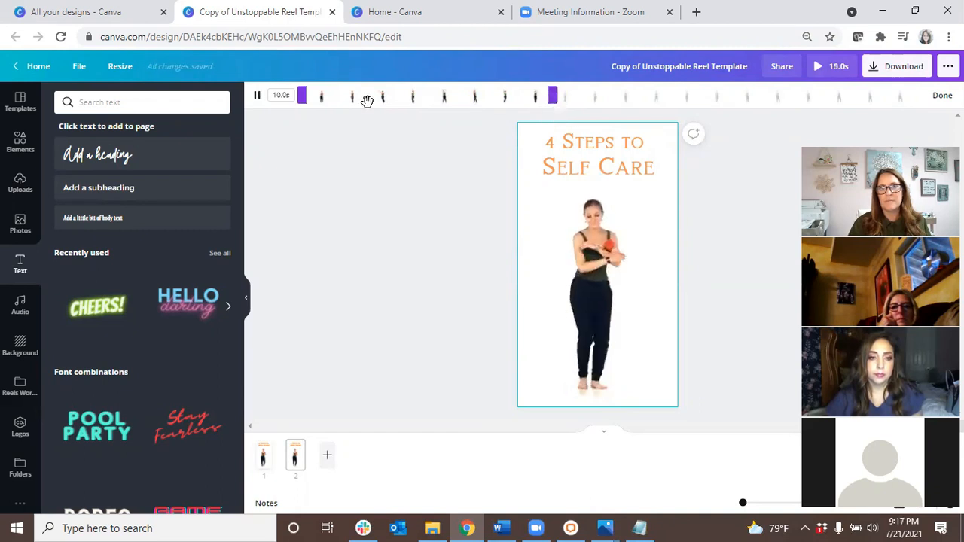
drag(301, 96, 423, 96)
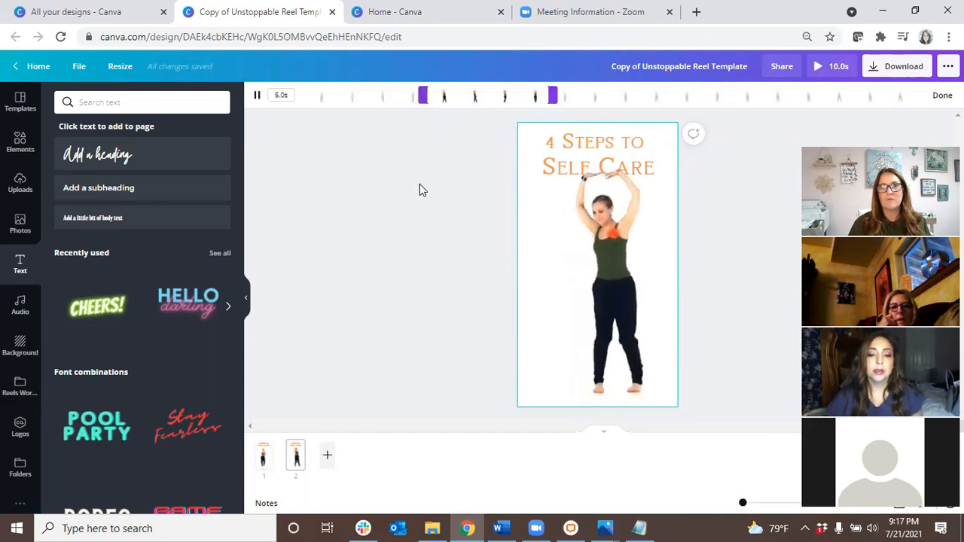
Step: Duplicate the title on page 2 and place the copy below the original, across the dancer's upper body
click(586, 149)
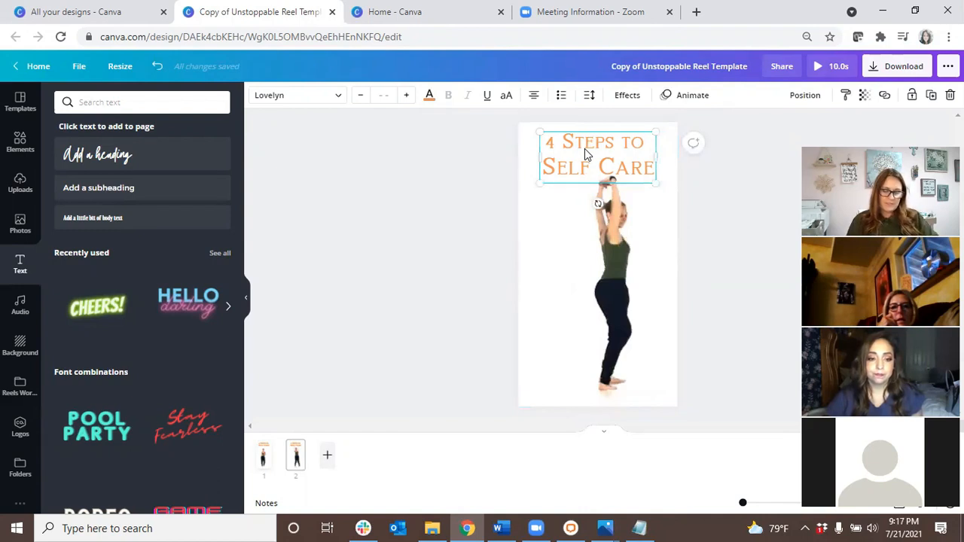
click(765, 147)
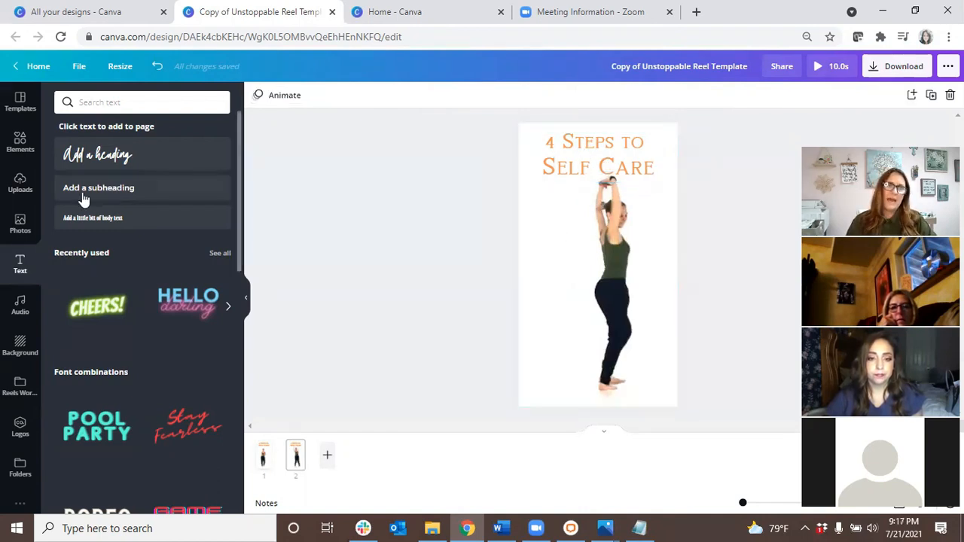
click(561, 169)
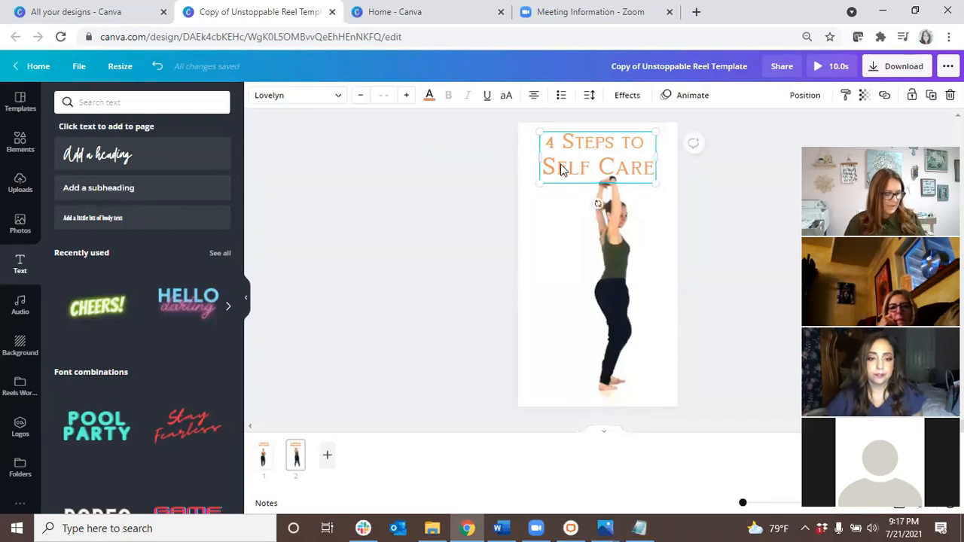
key(ctrl+v)
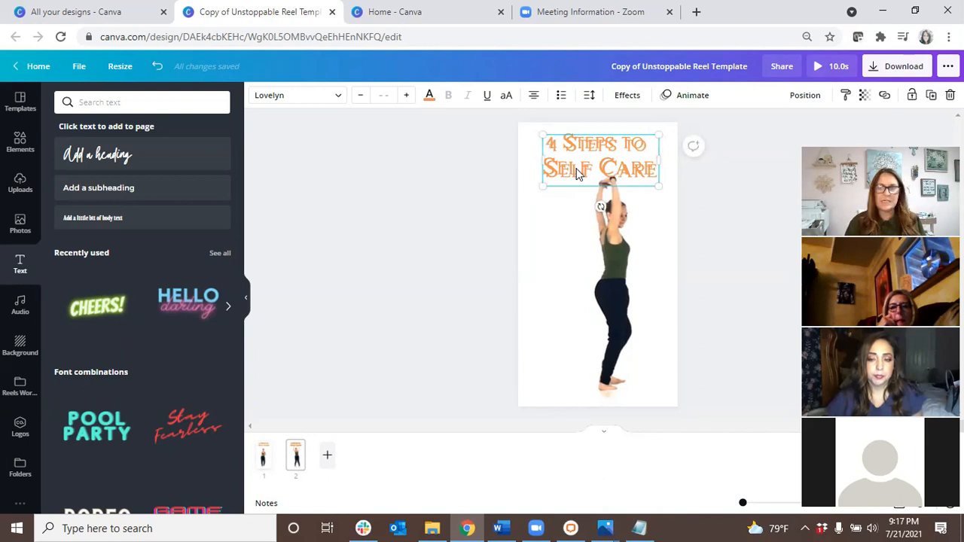
drag(575, 172, 564, 251)
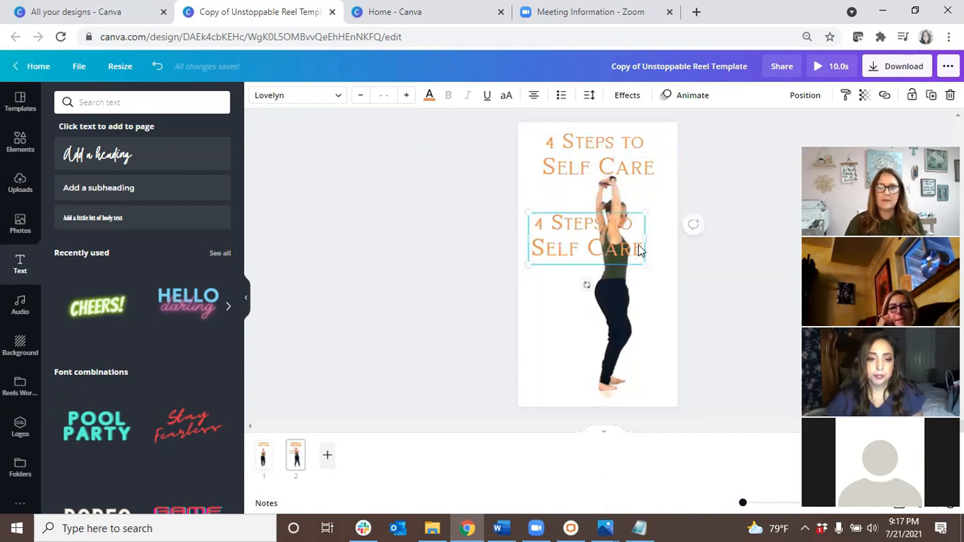
Step: Replace the copied title's text with "Drink 80 oz of water daily"
click(633, 249)
drag(632, 249, 530, 215)
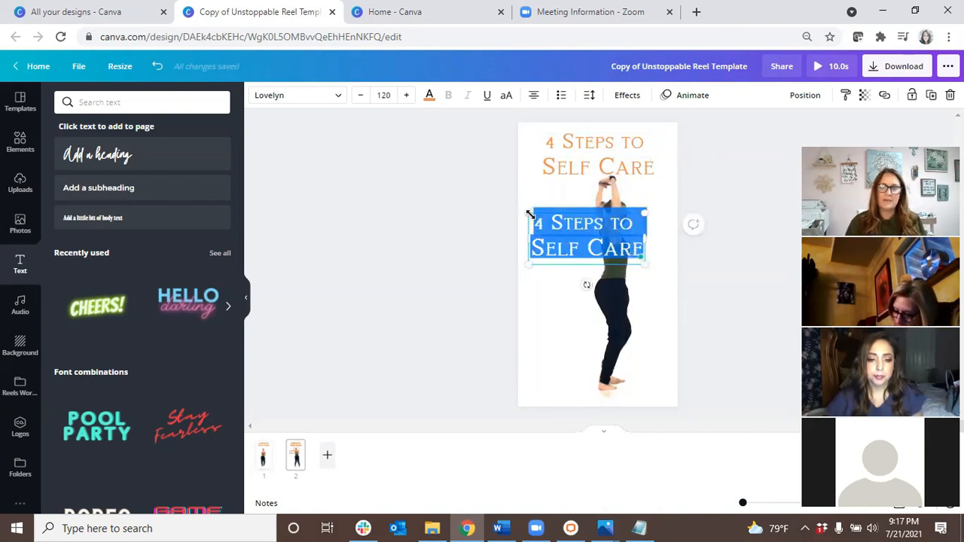
text(Drin)
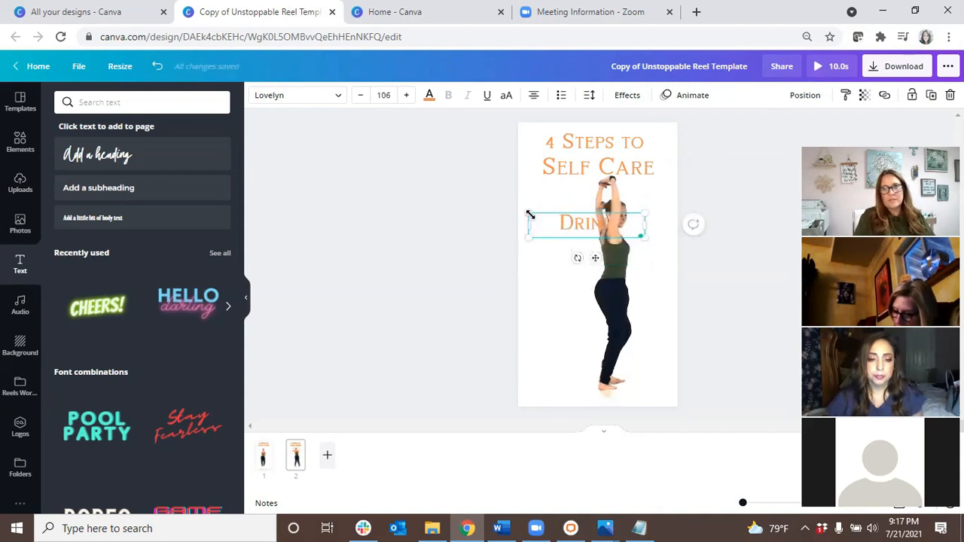
text(k 8 oz of)
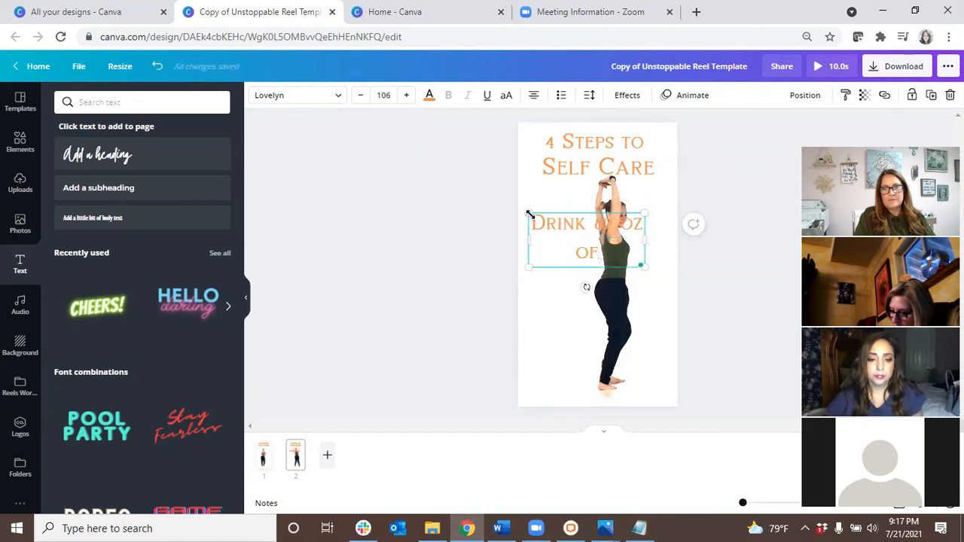
text( water daily)
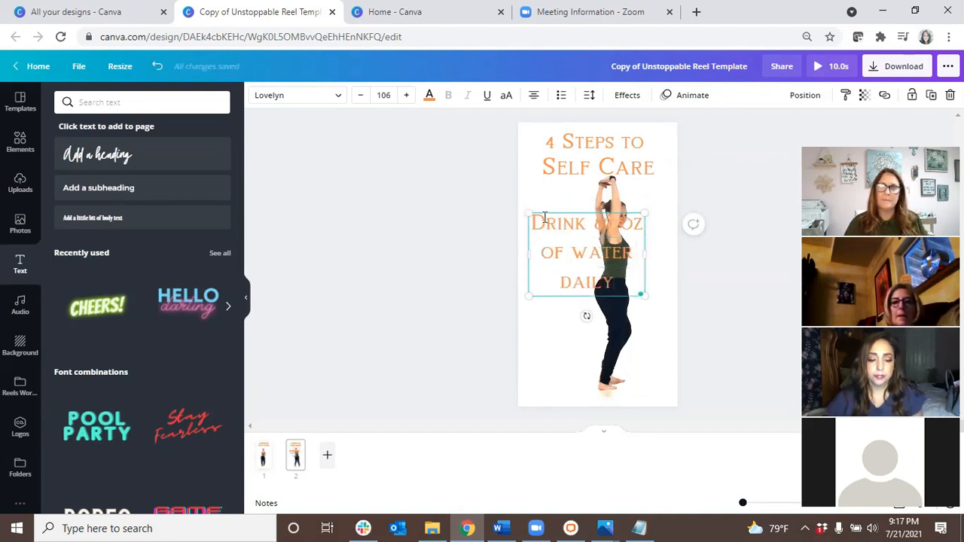
Step: Shrink the water tip to font size 38.9, fit it on two lines beside the dancer, and preview the reel
click(624, 268)
click(624, 267)
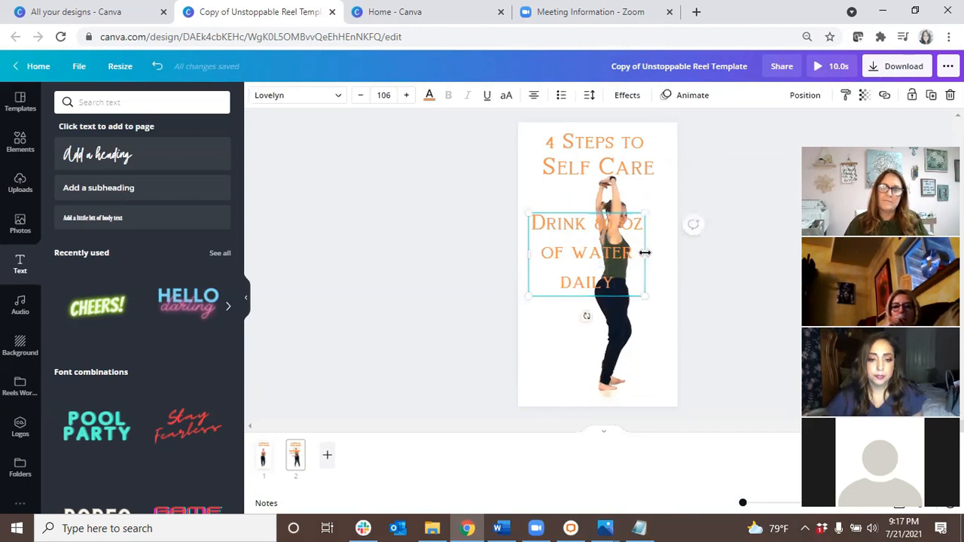
drag(645, 254, 586, 255)
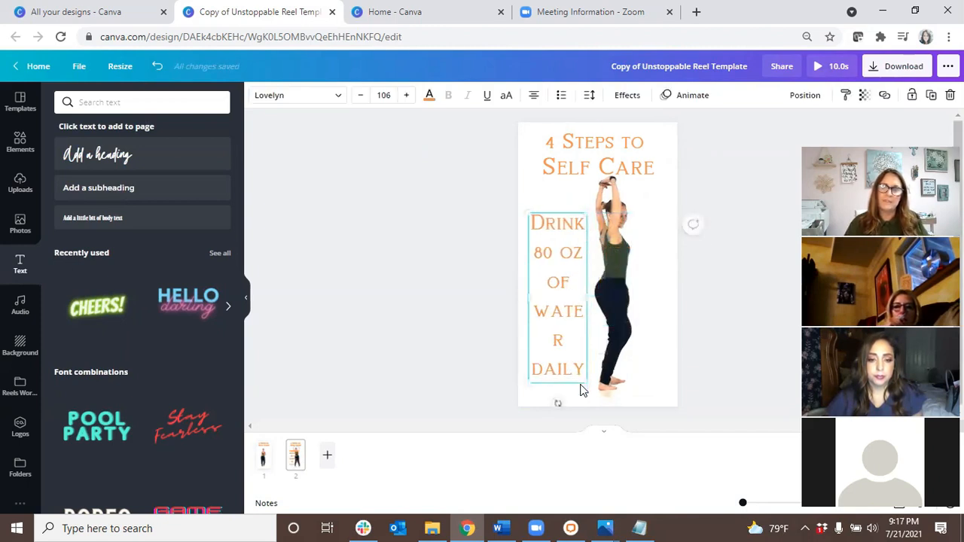
drag(584, 385, 554, 275)
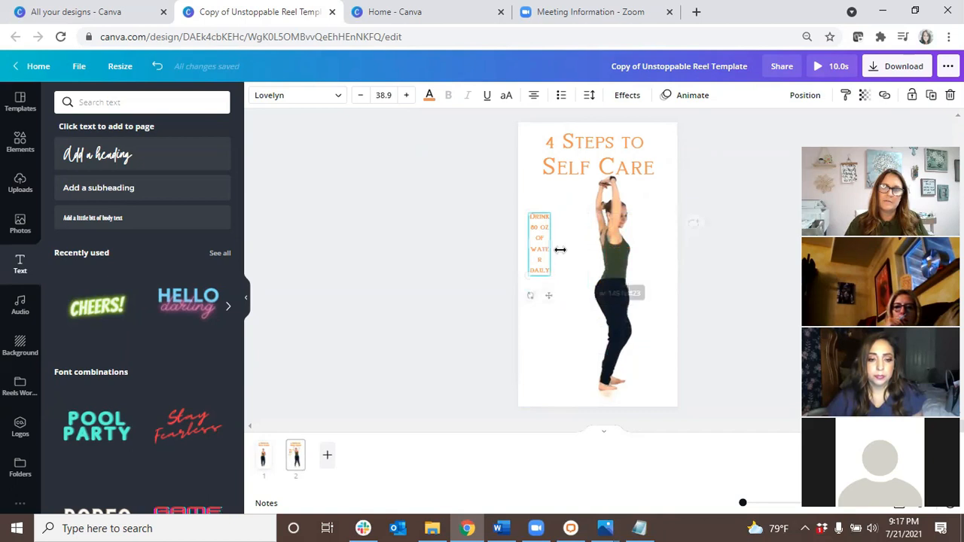
drag(563, 241, 587, 238)
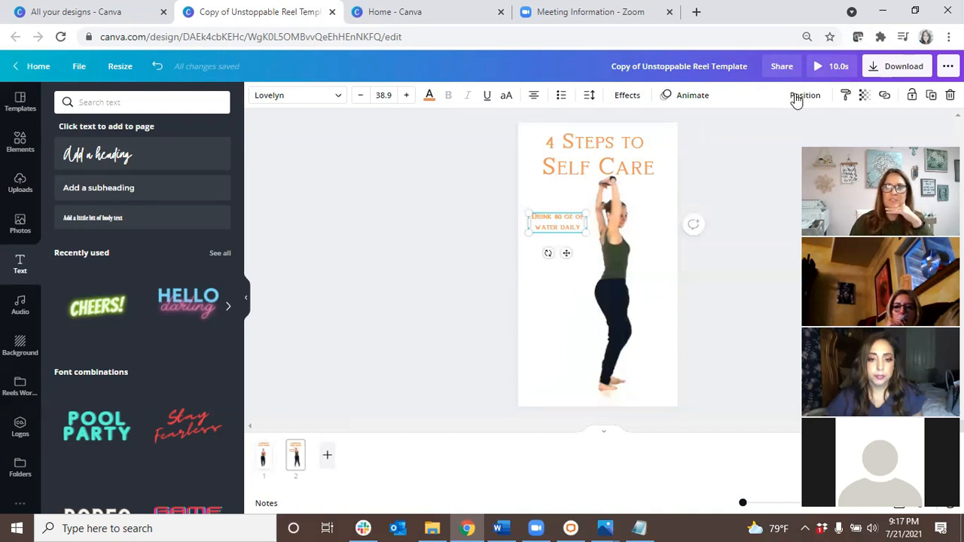
click(830, 66)
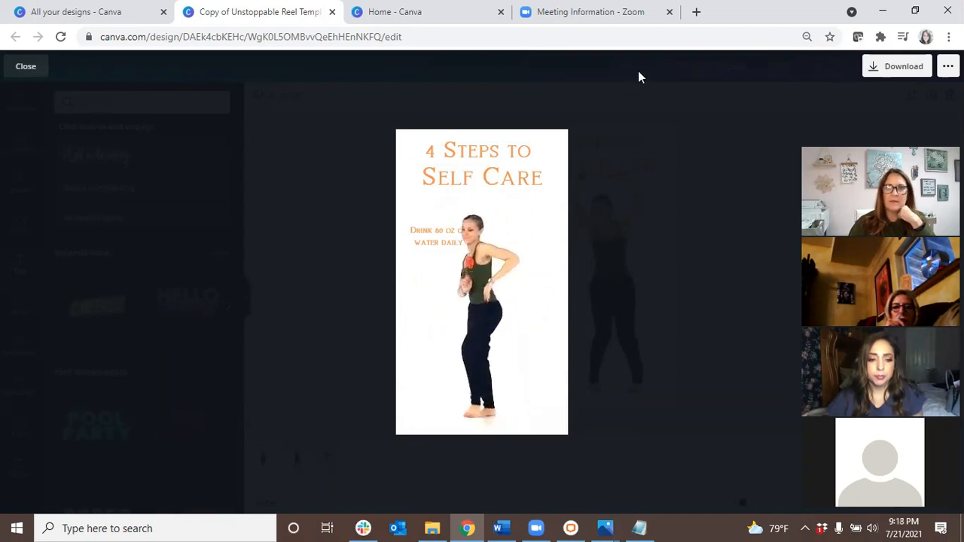
click(26, 67)
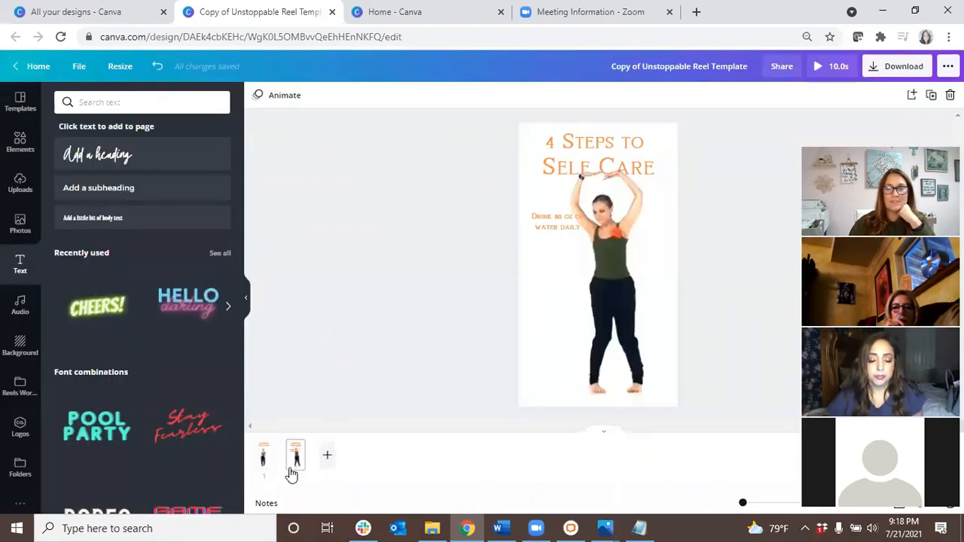
Step: Duplicate page 2 and trim the new page's video to the next 4.9-second segment of the clip
click(932, 96)
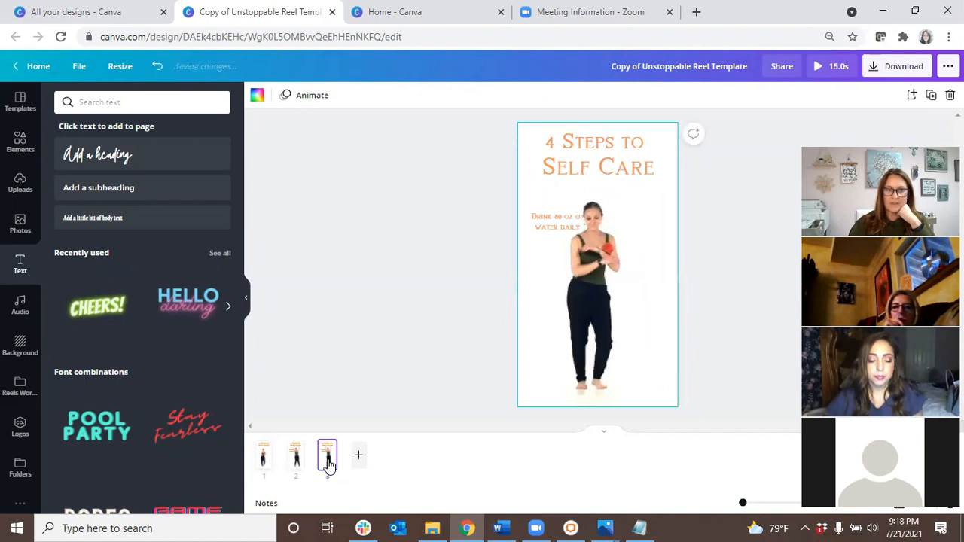
click(654, 266)
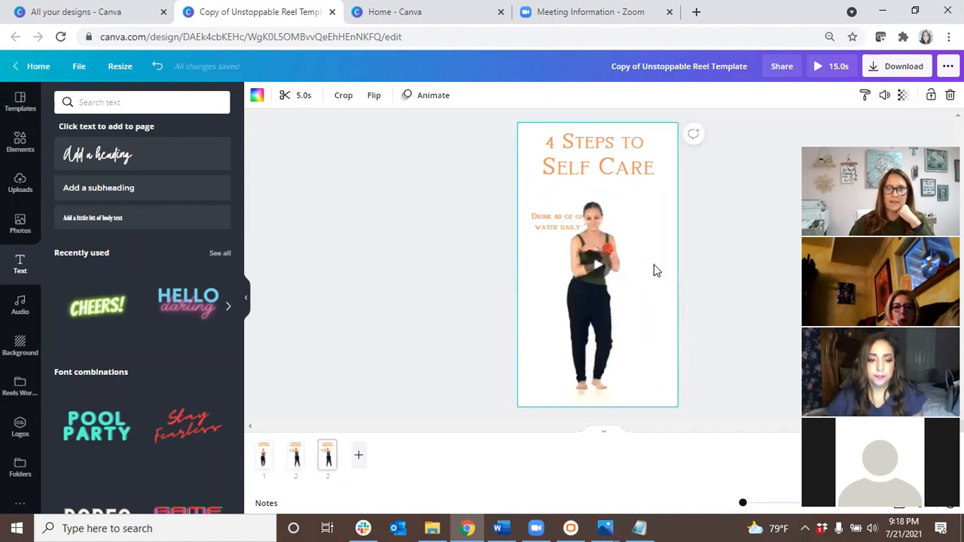
click(298, 96)
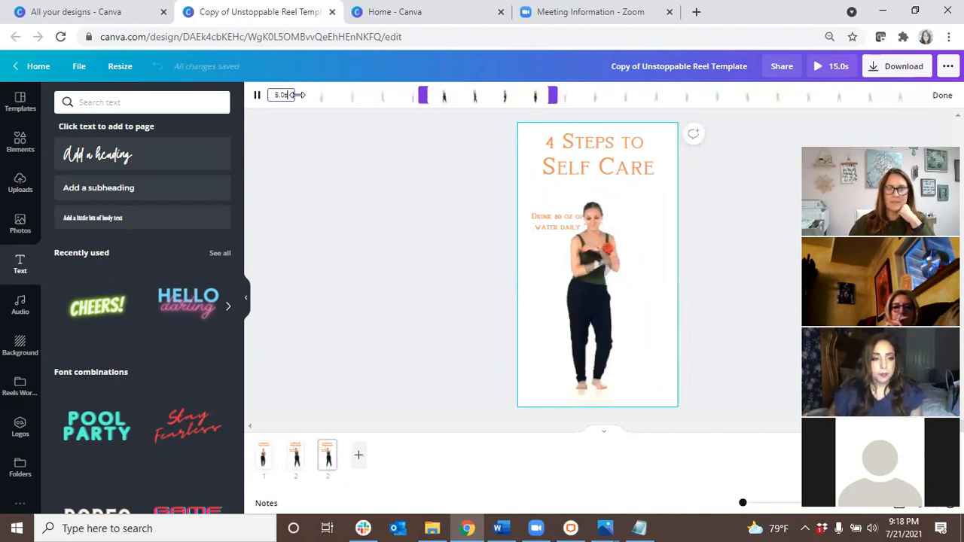
drag(554, 96, 675, 106)
drag(424, 96, 547, 95)
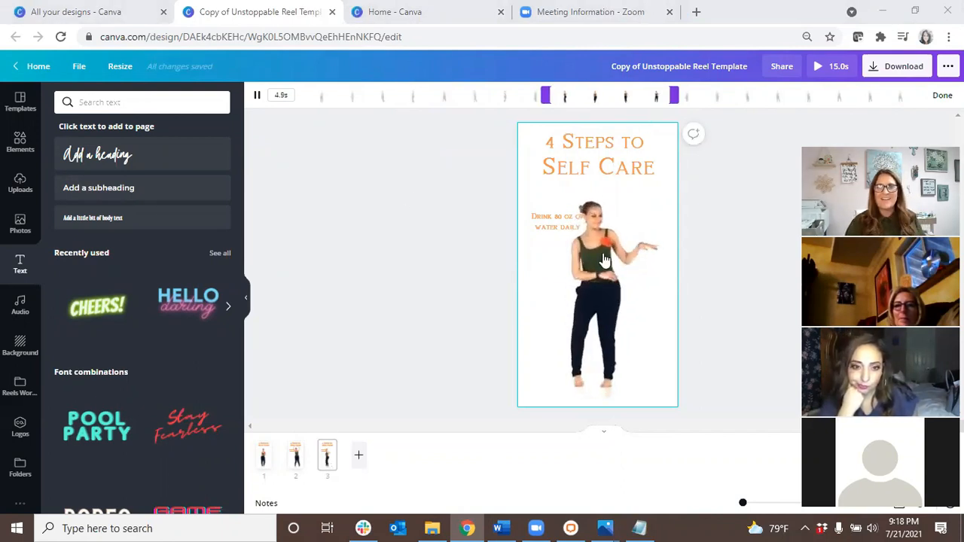
Step: Duplicate the water tip on page 3 and place the copy beside the dancer's lower legs
drag(551, 228, 546, 229)
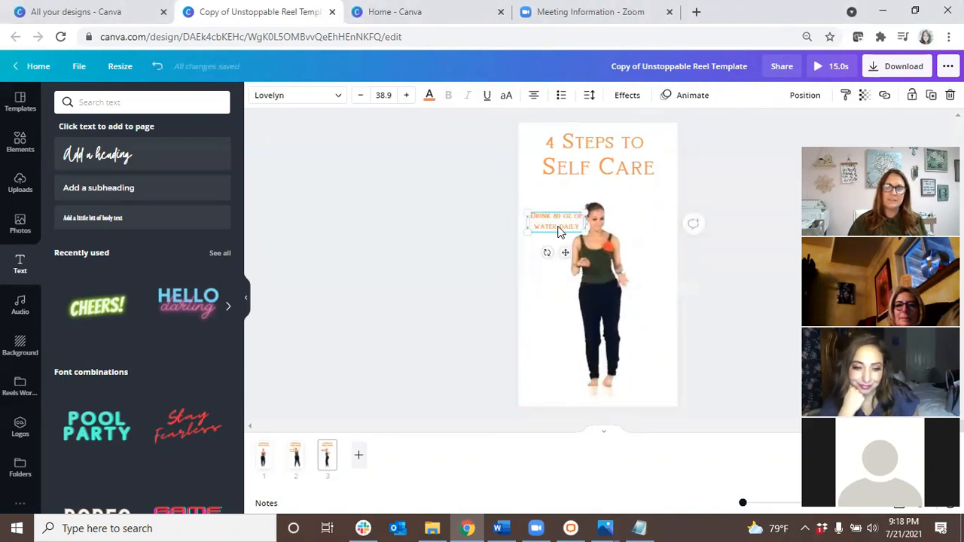
click(701, 197)
click(546, 229)
drag(571, 251, 554, 364)
Step: Replace the lower tip's text with "Walk 5000 steps a day"
double_click(549, 361)
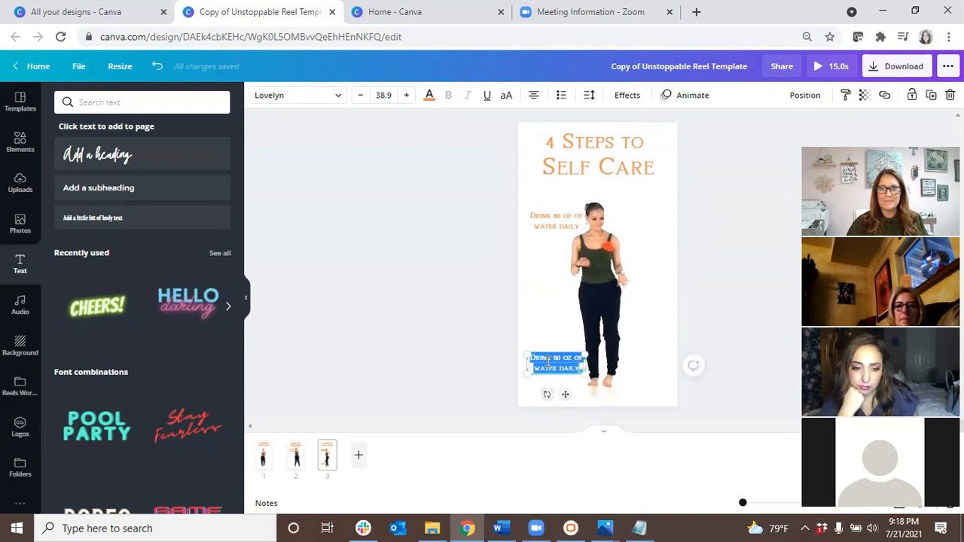
text(w)
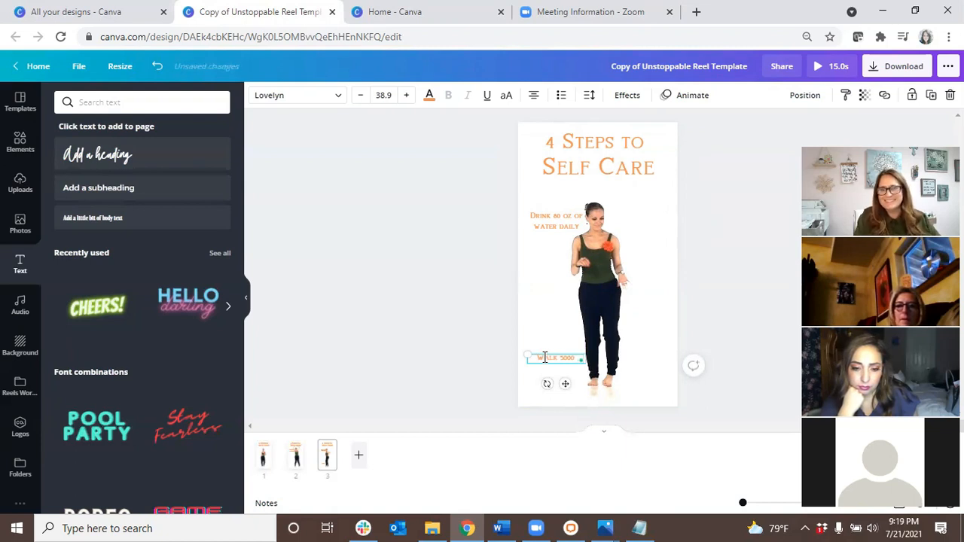
text(alk 5000 steps a day)
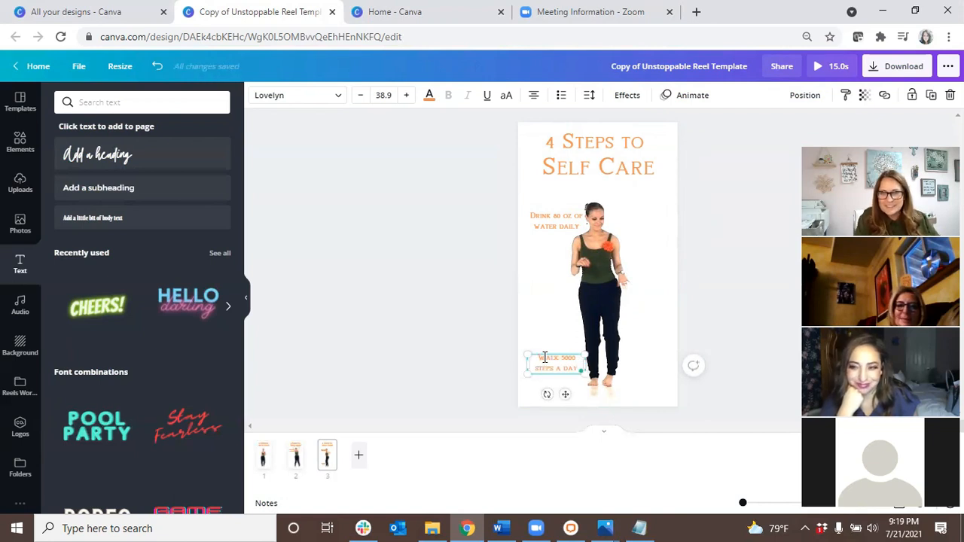
Step: Recolor the walking tip with the darkest olive green of the Fly Away Bell palette and move it to the right of the dancer's lower legs
click(770, 235)
click(556, 360)
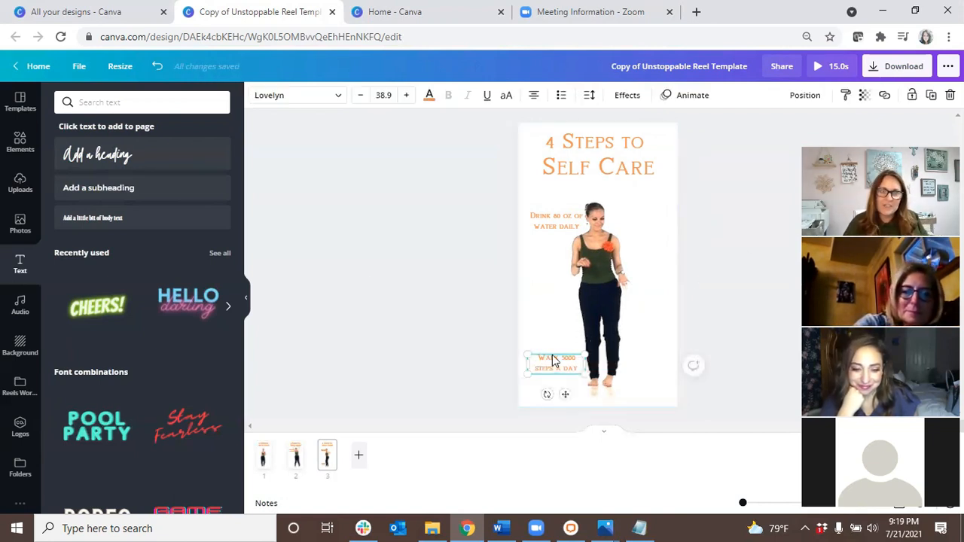
click(428, 96)
scroll(103, 328, down, 4)
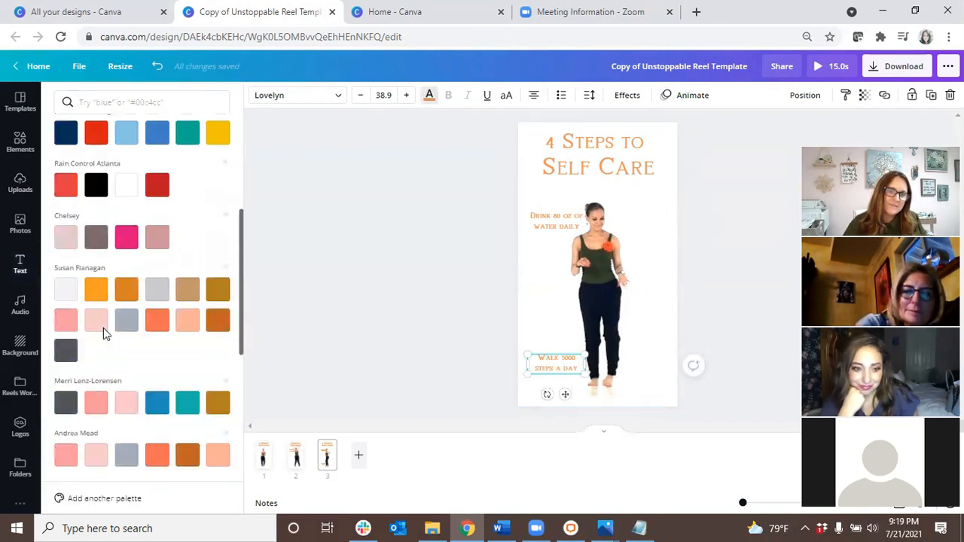
scroll(103, 328, down, 5)
scroll(103, 331, up, 7)
click(152, 106)
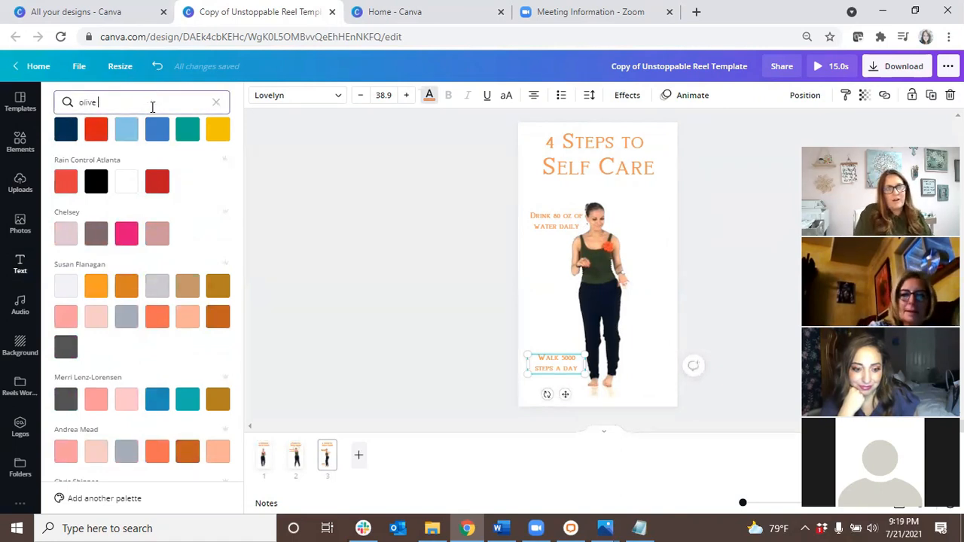
key(Return)
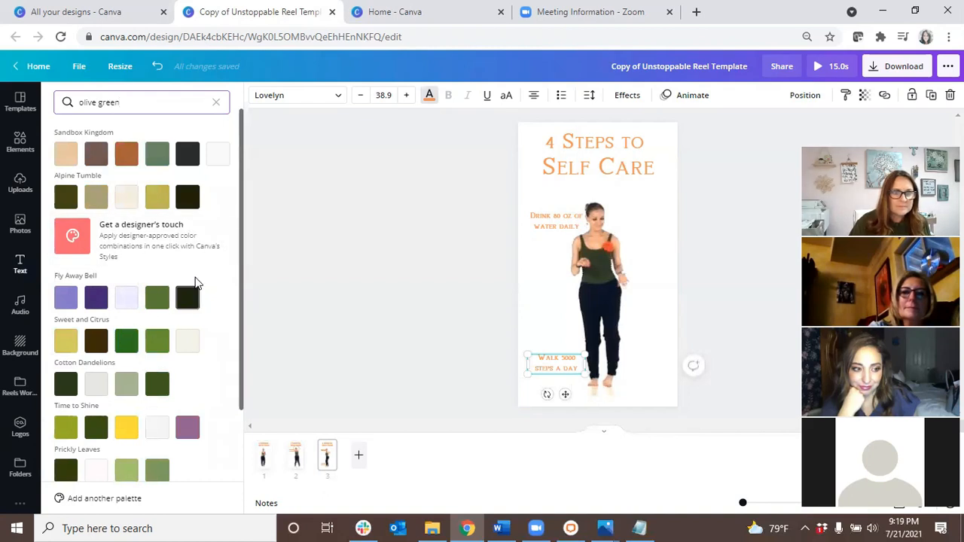
click(188, 302)
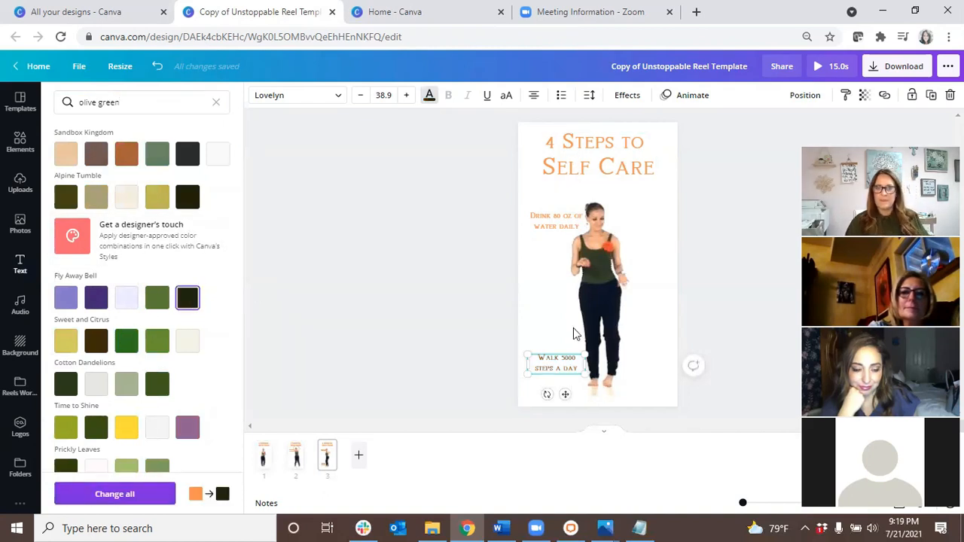
drag(548, 368, 638, 355)
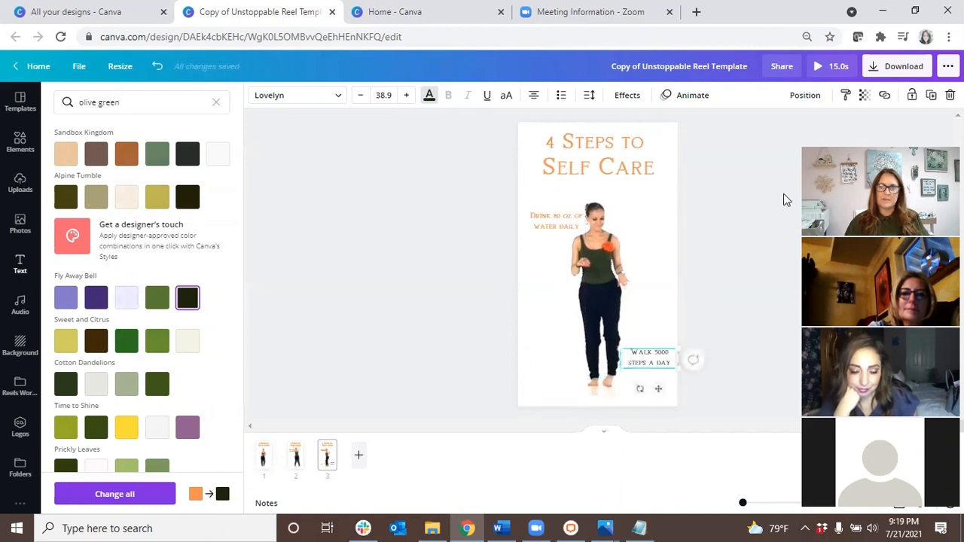
Step: Preview the reel, and shift the water tip slightly lower and farther from the dancer on page 3
click(822, 67)
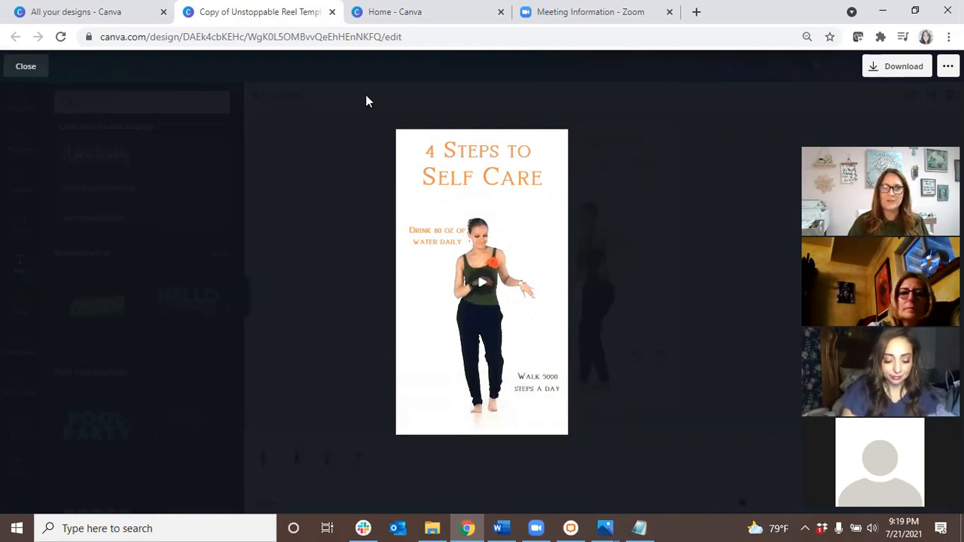
click(26, 68)
drag(555, 223, 551, 233)
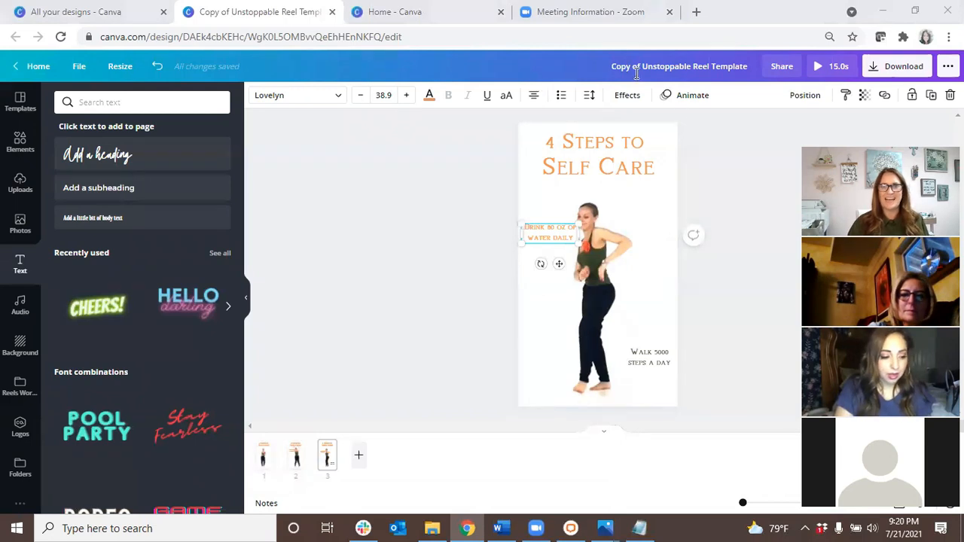
click(729, 149)
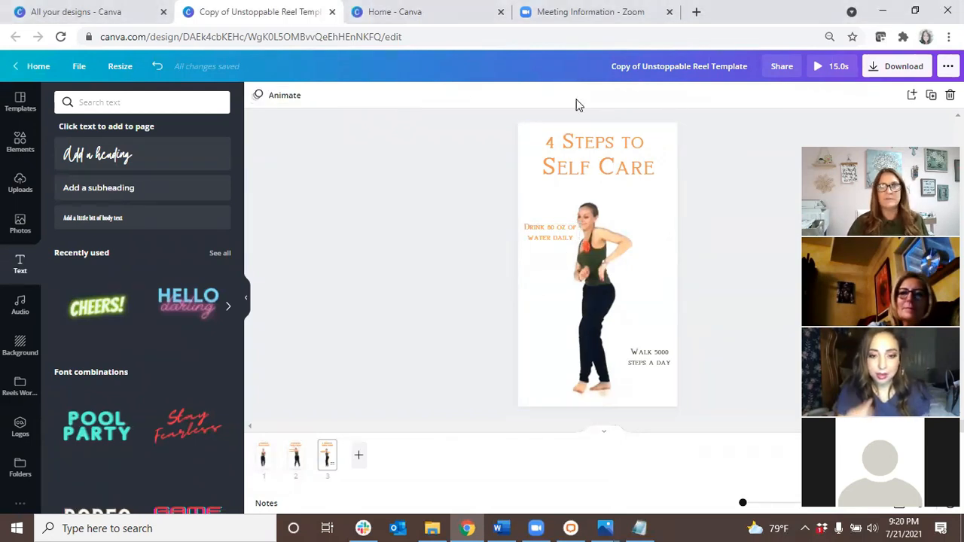
click(329, 467)
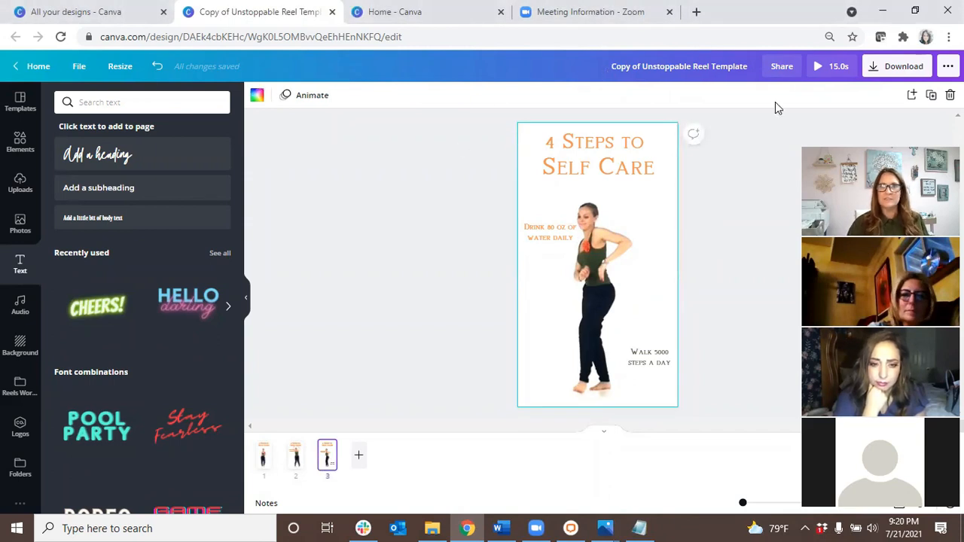
click(931, 97)
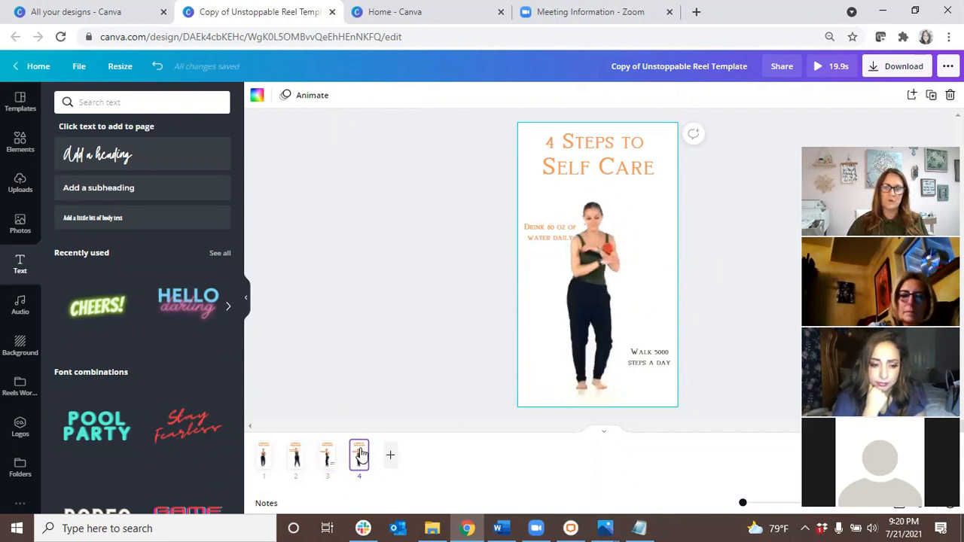
click(654, 267)
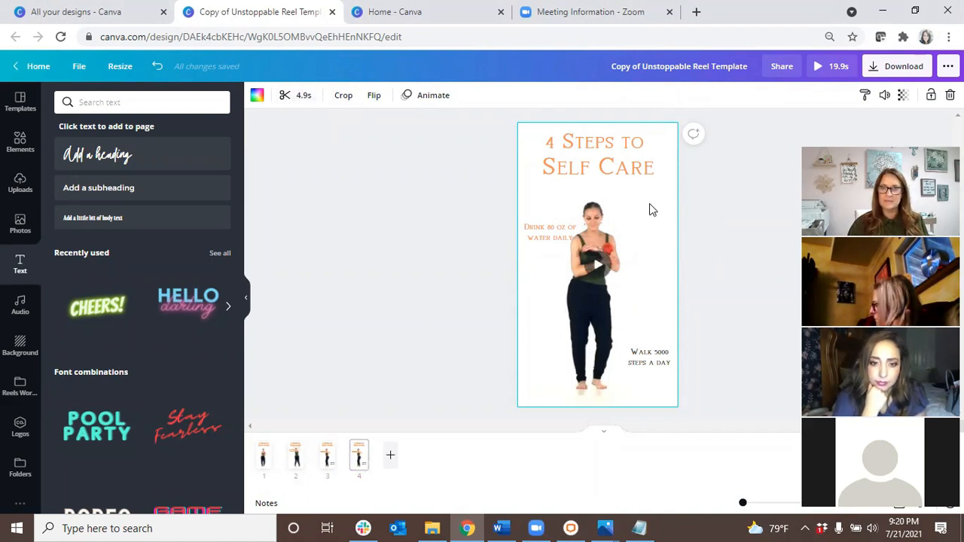
click(299, 101)
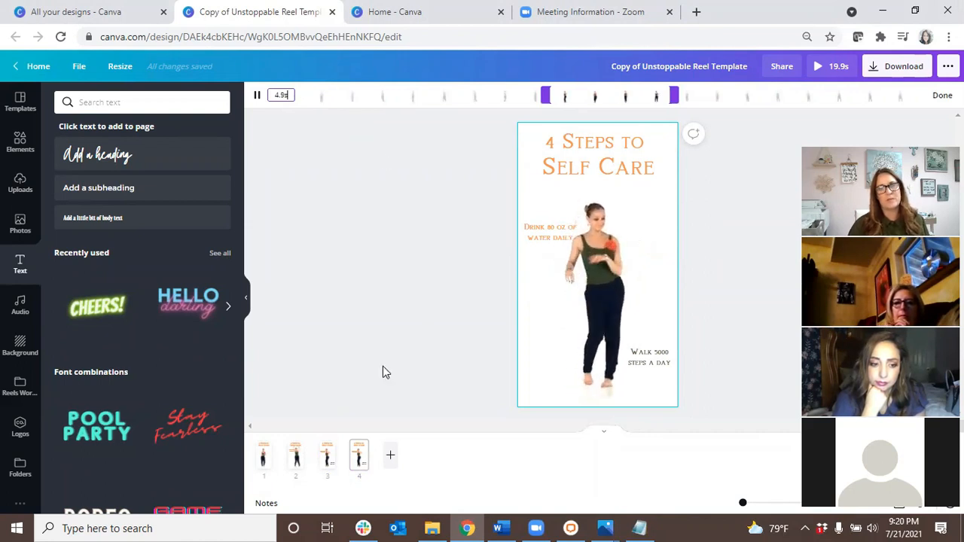
click(327, 456)
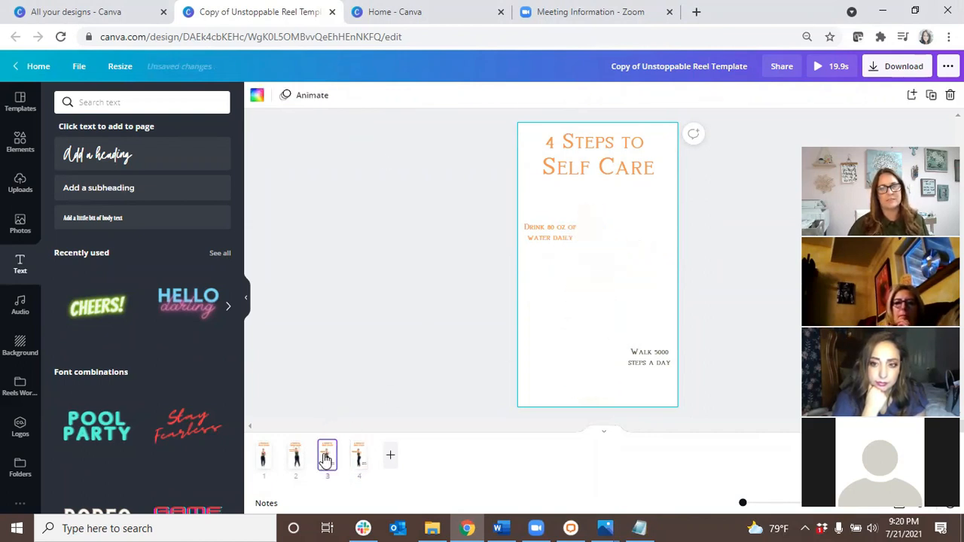
click(360, 458)
key(Delete)
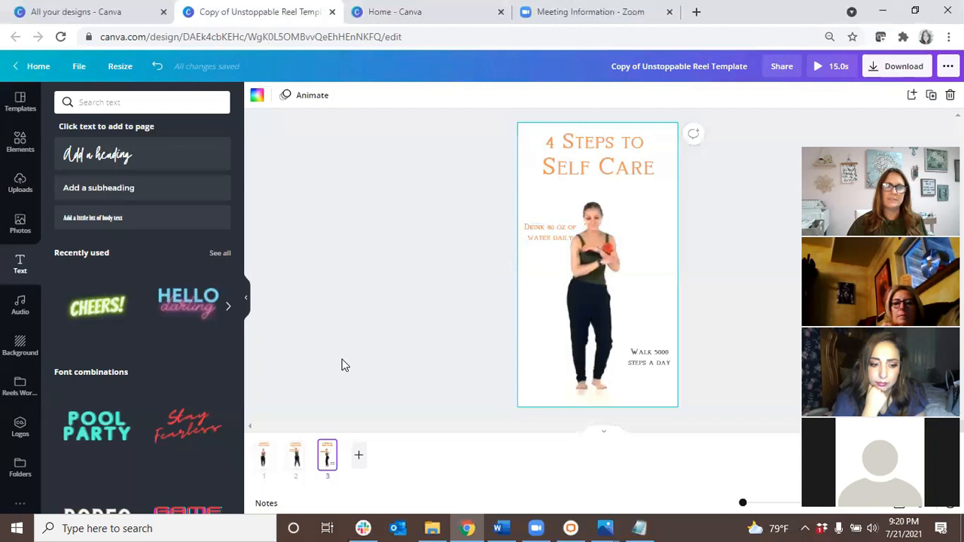
Step: Fine-tune the trim of page 3's video to a length of 5.0 seconds
click(662, 295)
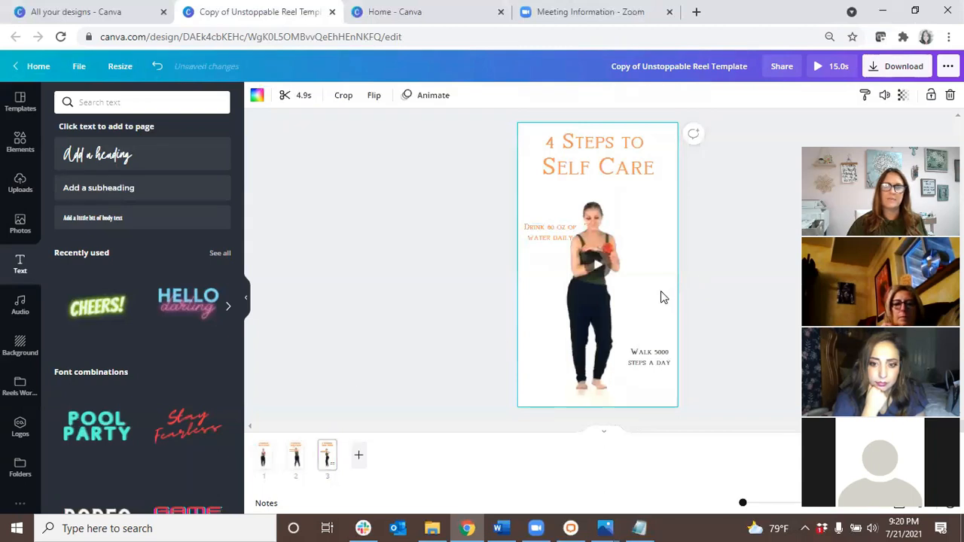
click(301, 97)
drag(543, 96, 545, 95)
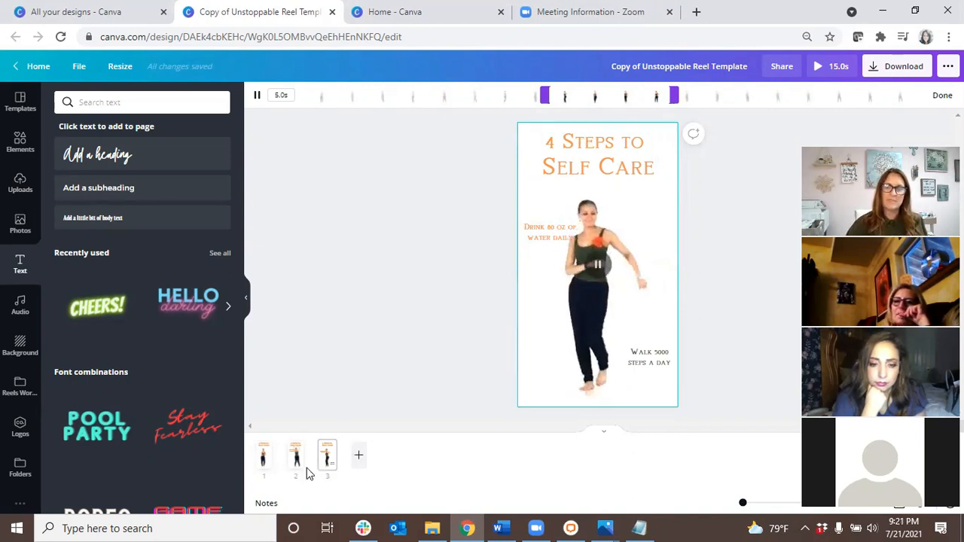
Step: Duplicate page 3 and delete the stray blank page between it and the copy
click(329, 460)
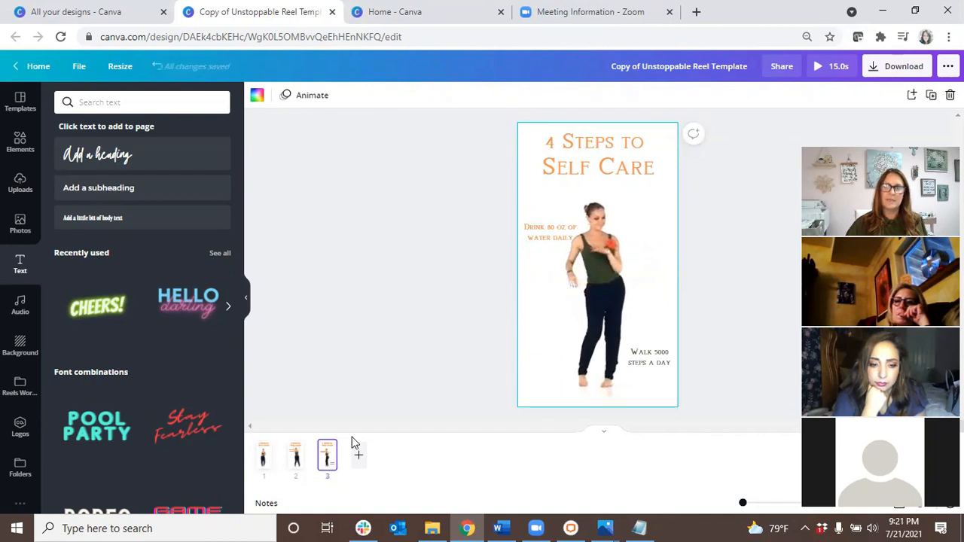
click(928, 95)
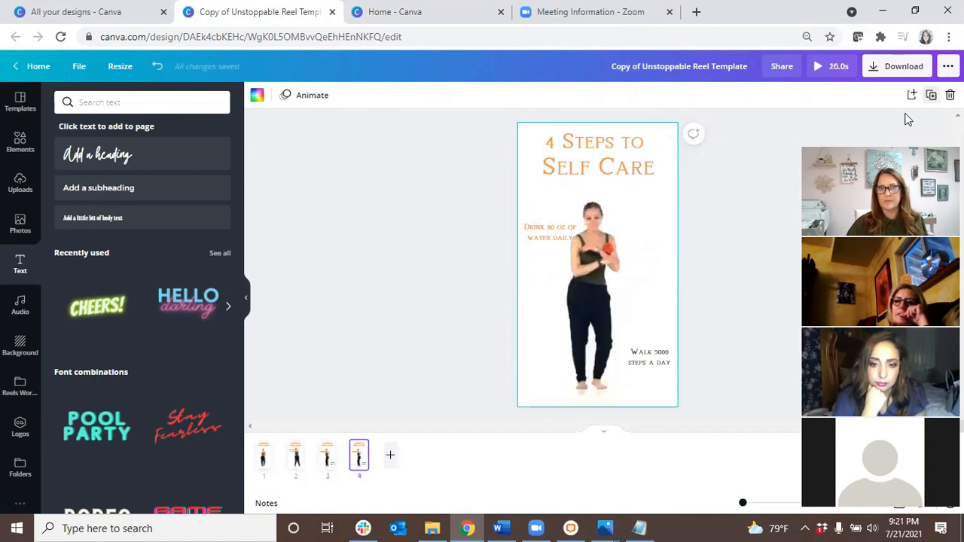
click(347, 465)
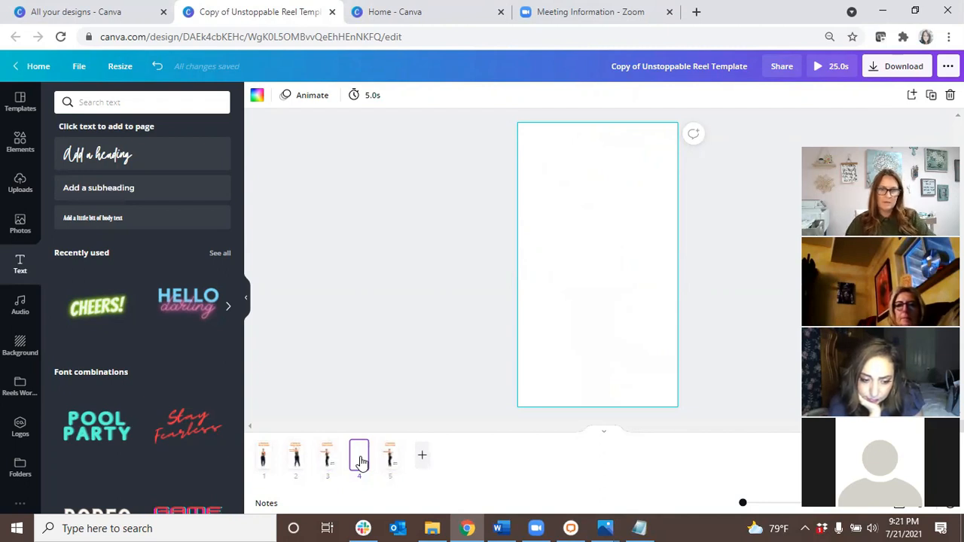
key(Delete)
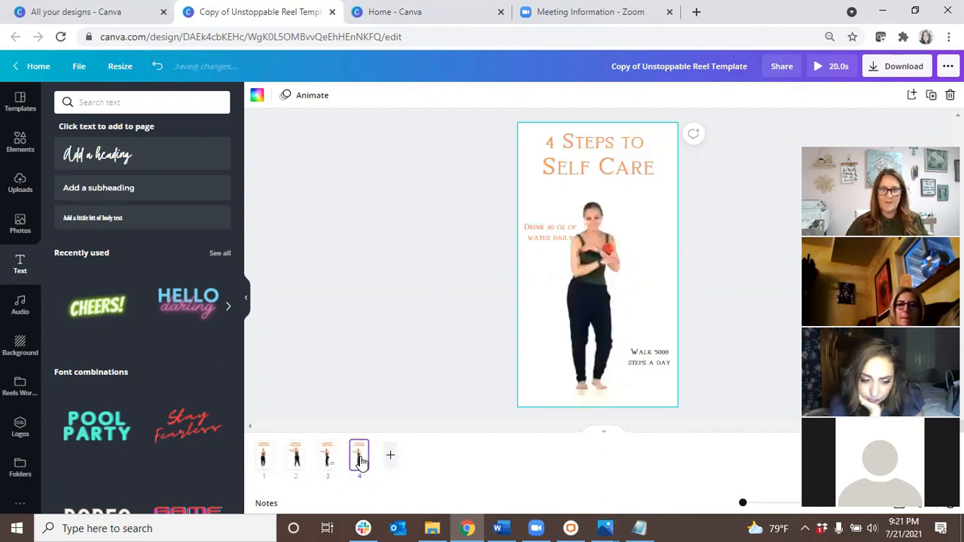
Step: Trim page 4's video to the next 4.9-second segment of the clip, starting where page 3's segment ends
click(662, 230)
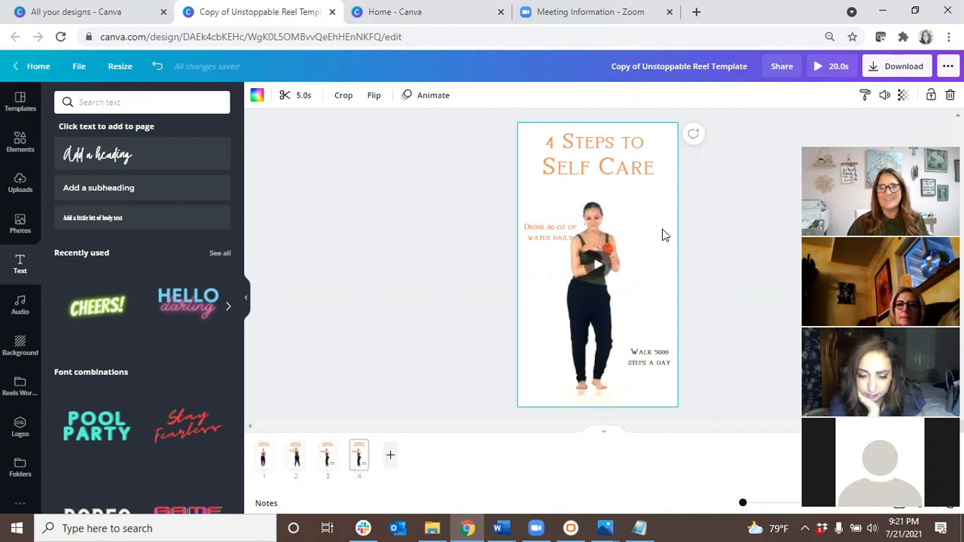
click(298, 98)
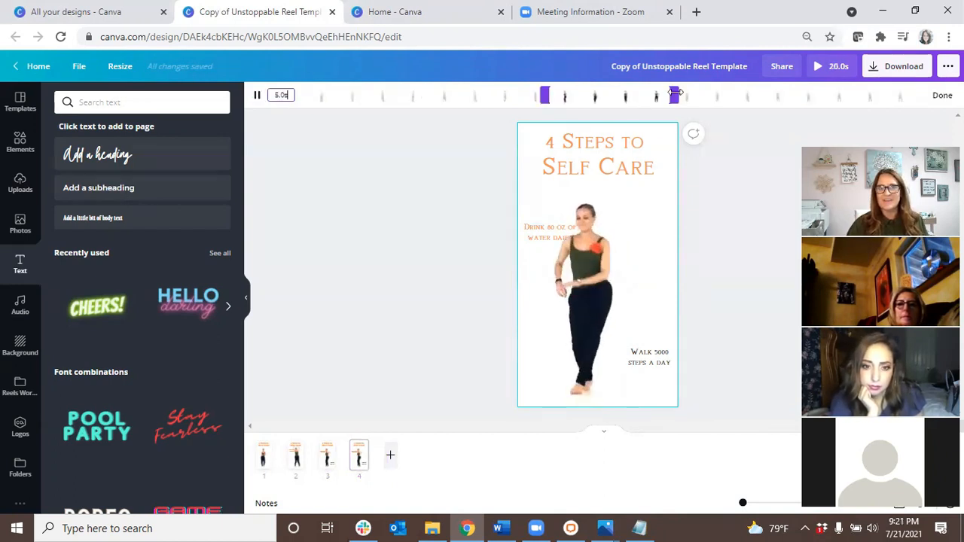
drag(675, 92, 795, 91)
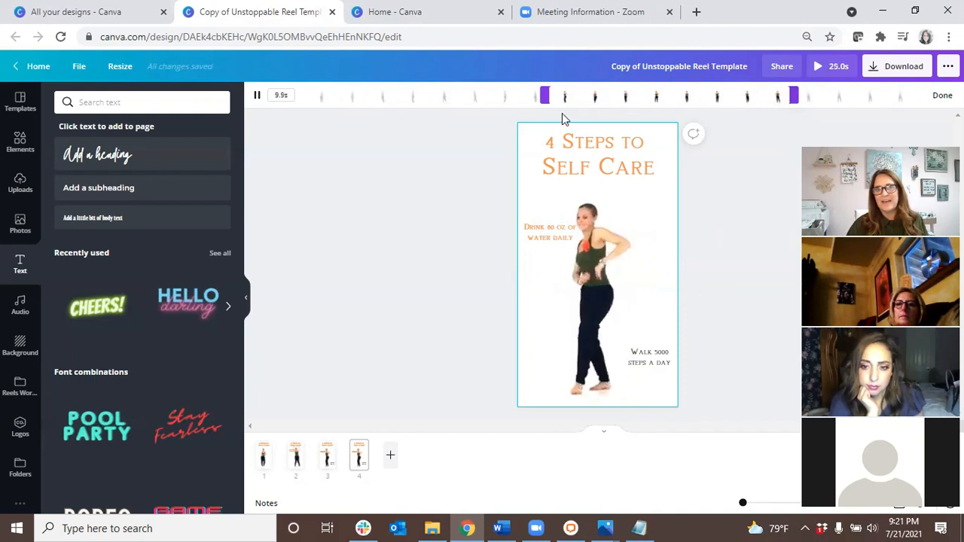
drag(544, 95, 666, 93)
key(space)
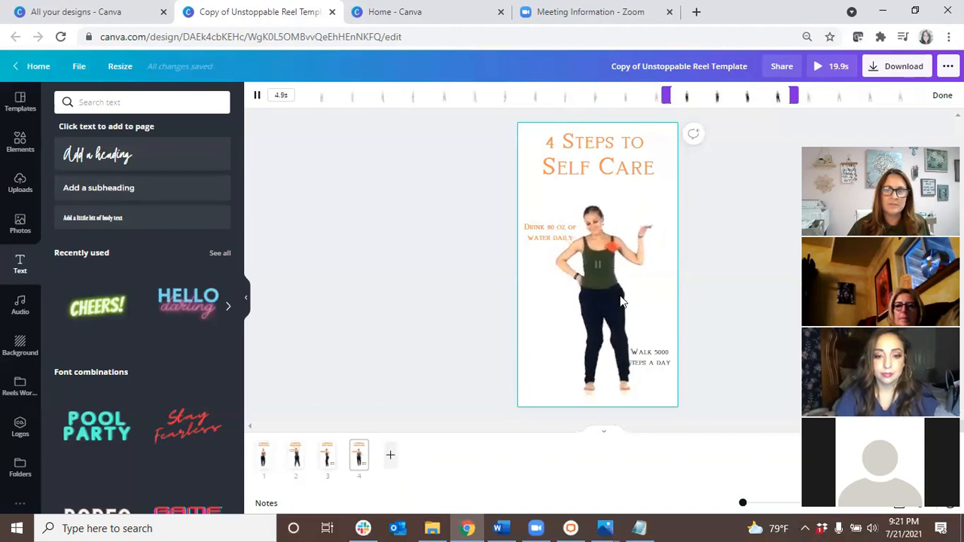
Step: Duplicate the walking tip on page 4, place the copy left of the dancer's thighs, and change its text to "Sleep 8 hours each night!"
click(662, 363)
key(ctrl+c)
key(ctrl+v)
drag(662, 364, 570, 314)
double_click(541, 306)
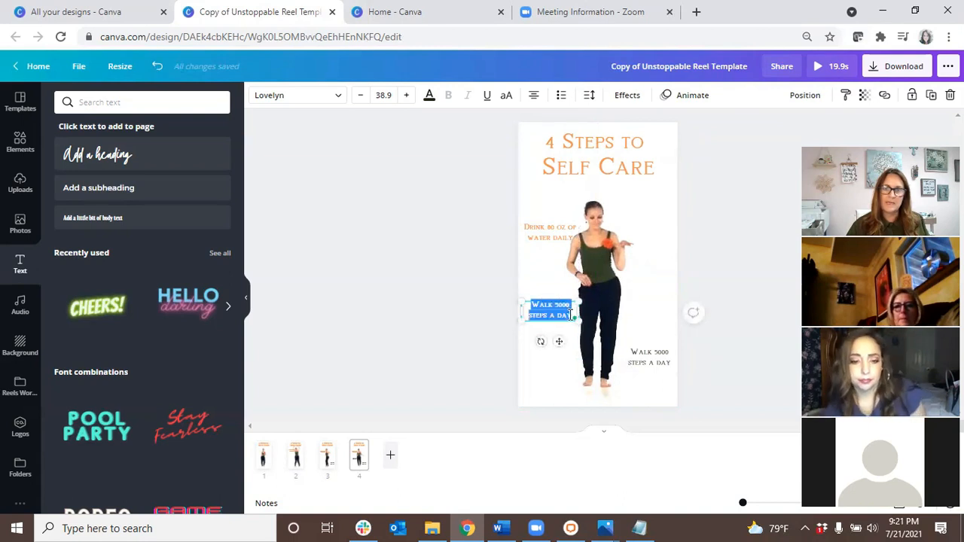
text(Sleep 8 h)
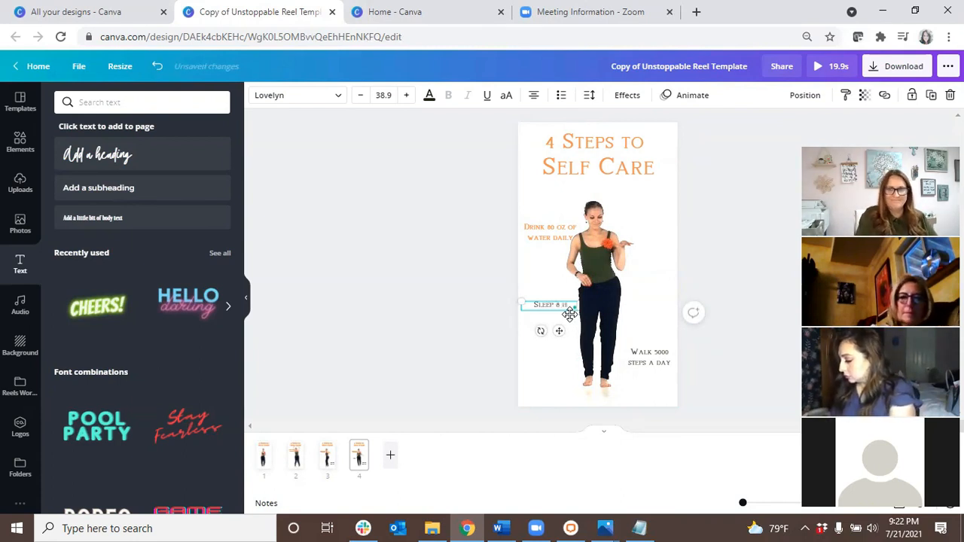
text(ours each night!)
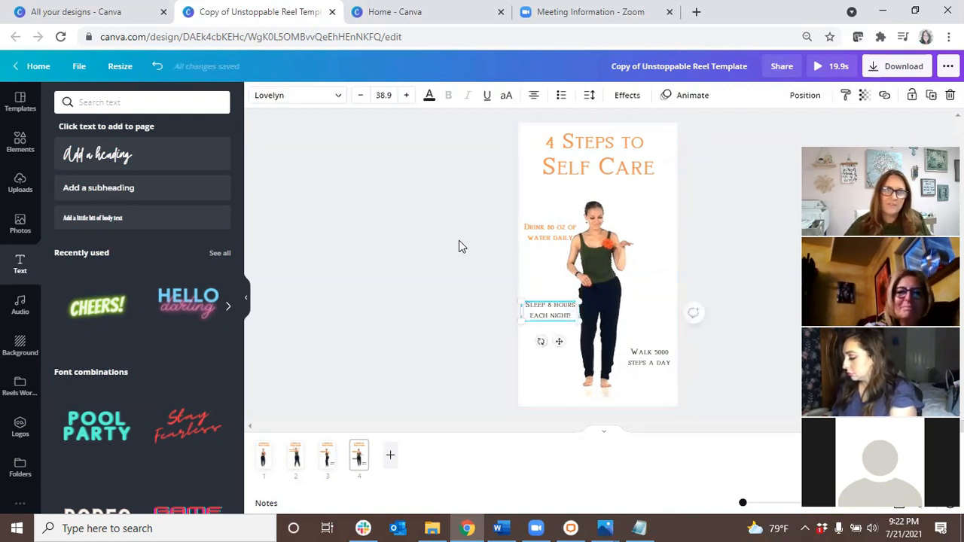
Step: Recolor the sleep tip with the lighter red from the Rain Control Atlanta palette
click(429, 97)
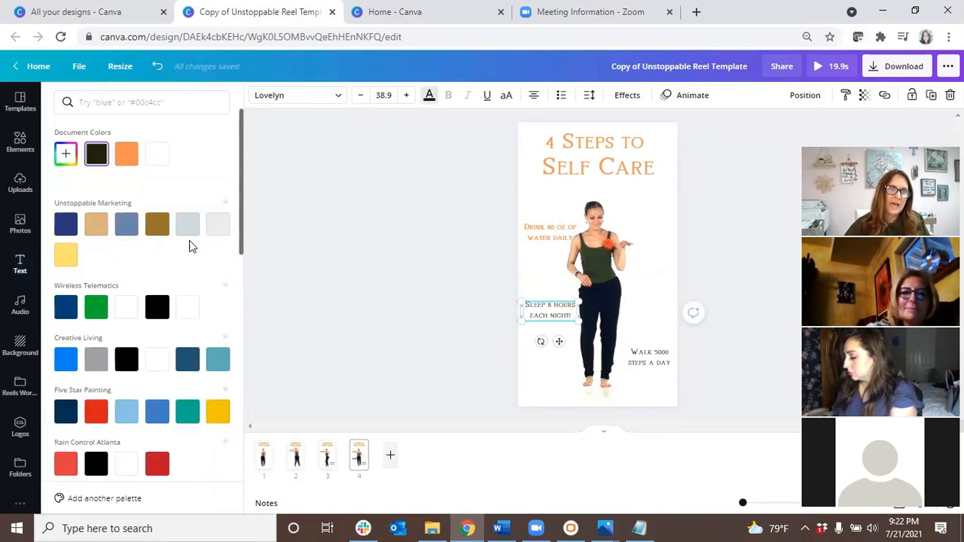
scroll(188, 301, down, 2)
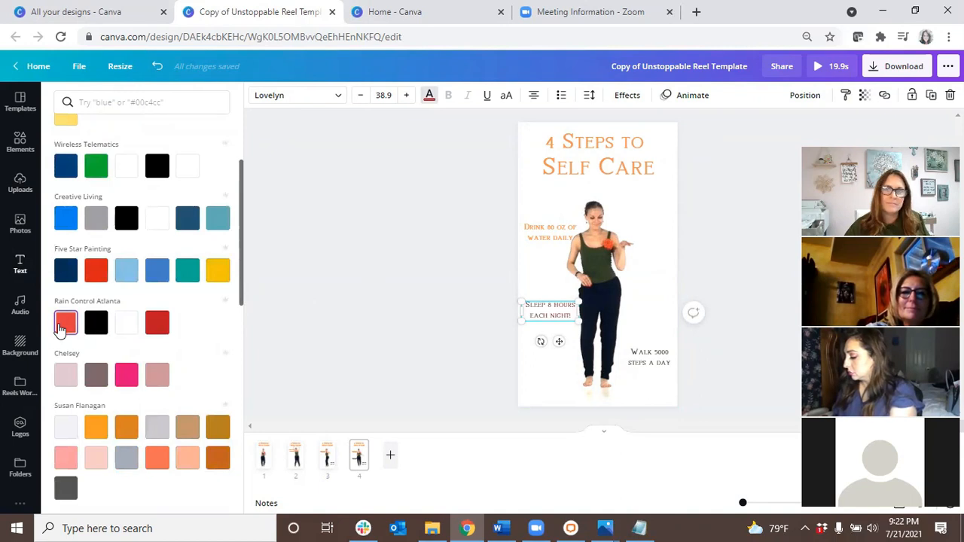
click(62, 325)
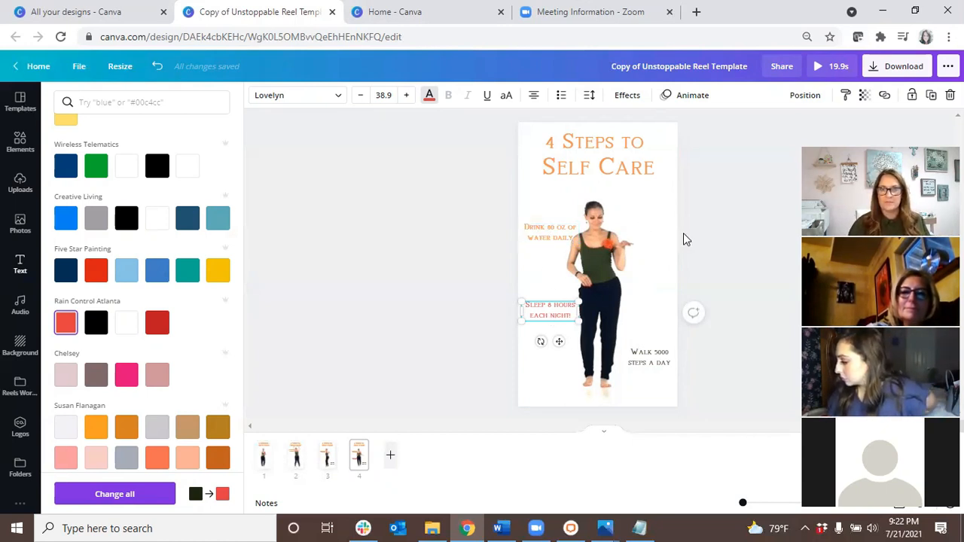
click(420, 300)
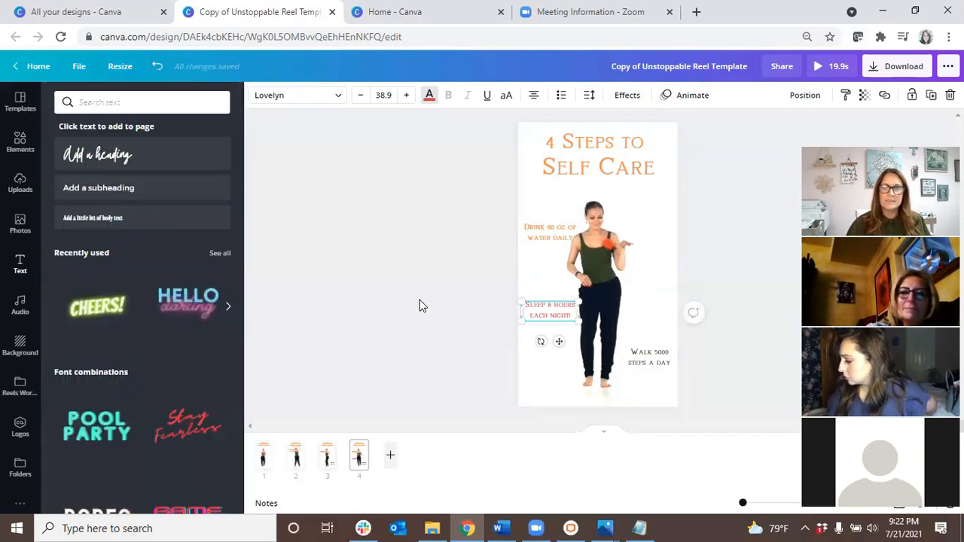
Step: Duplicate page 4 and trim the copy's video to the next 4.9-second segment, starting where page 4's segment ends
click(359, 461)
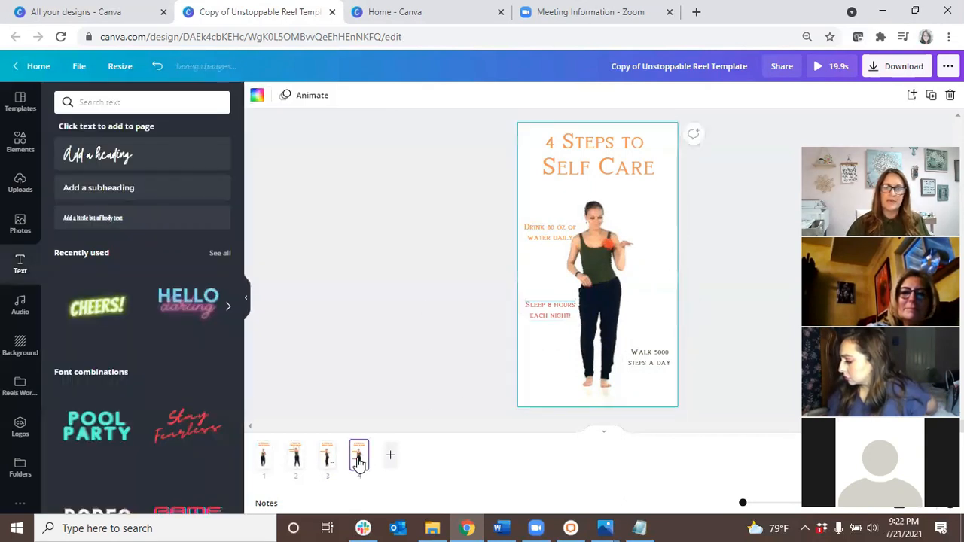
click(932, 96)
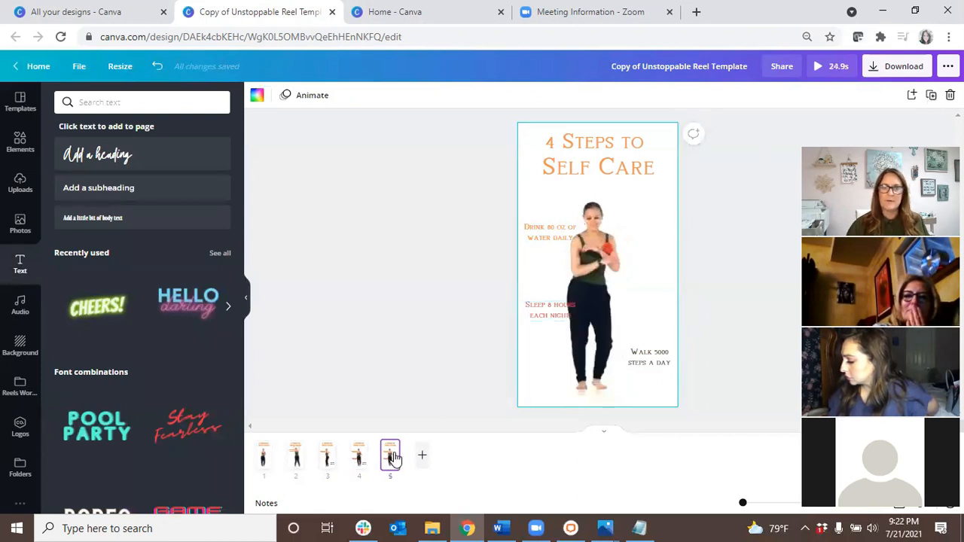
click(630, 219)
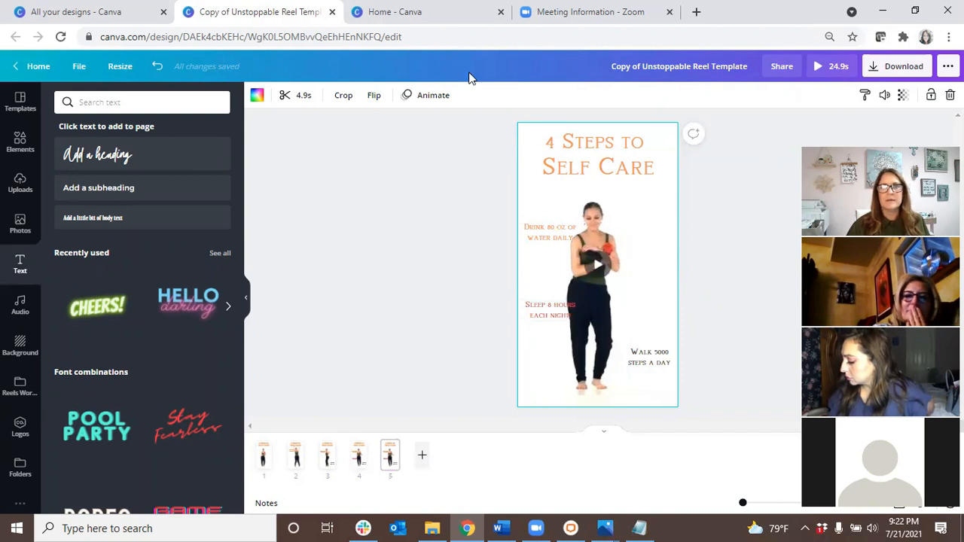
click(293, 97)
drag(796, 93, 918, 96)
drag(665, 96, 786, 96)
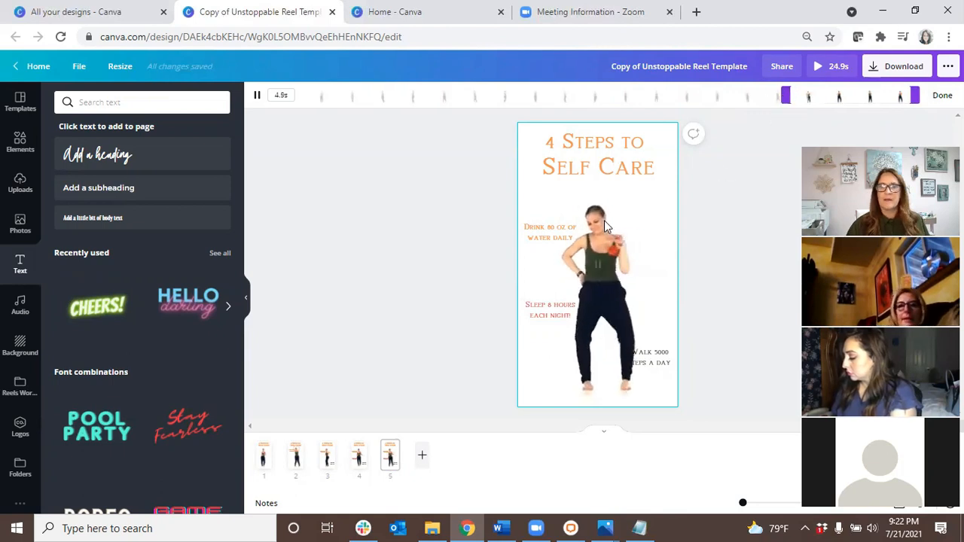
Step: Nudge page 5's walking tip down, then duplicate the water tip to the dancer's other side and change its text to "Cuddle with your dog!"
drag(643, 355, 647, 357)
click(543, 230)
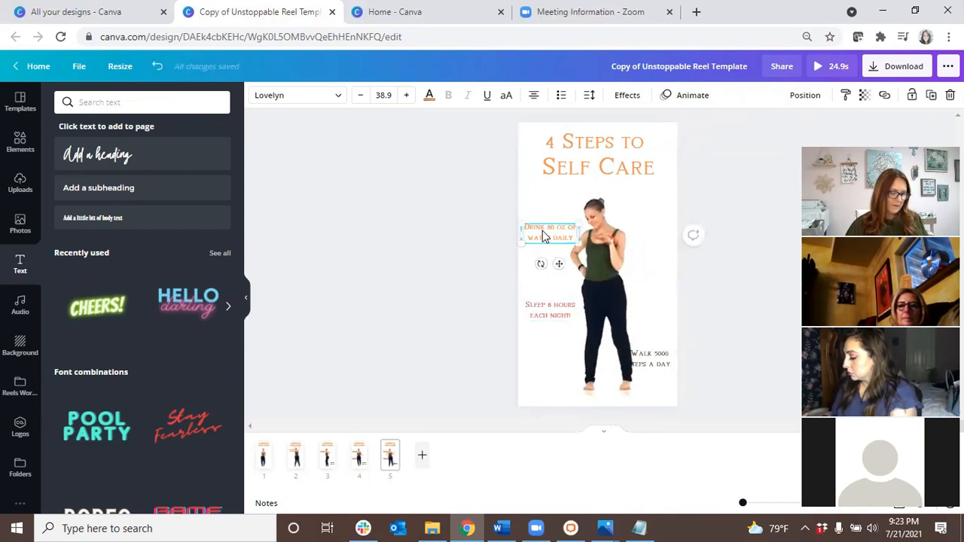
drag(542, 231, 642, 269)
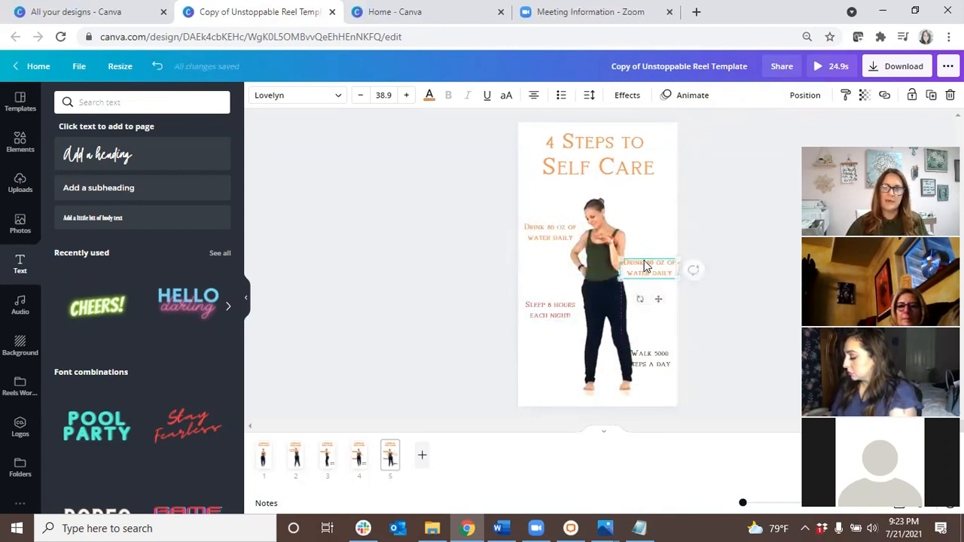
double_click(640, 261)
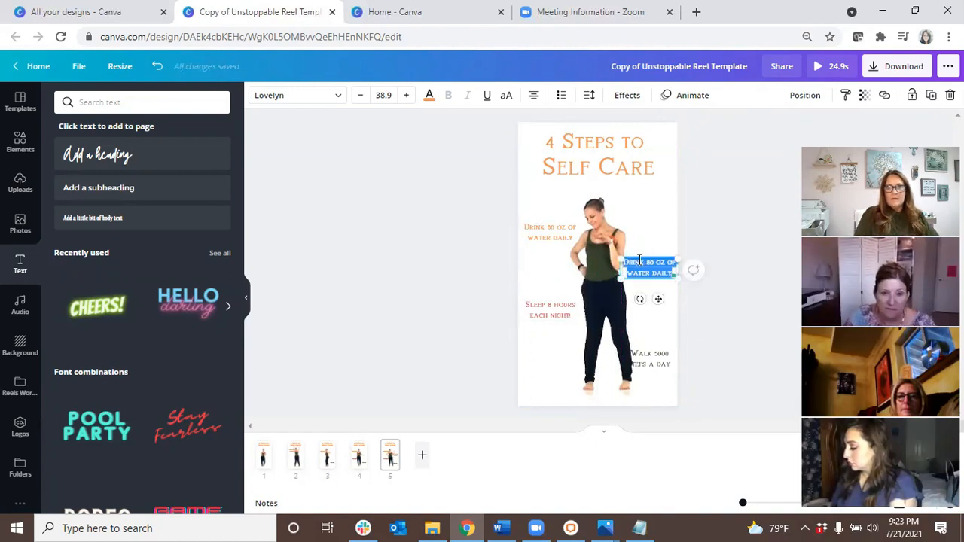
text(Cuddle)
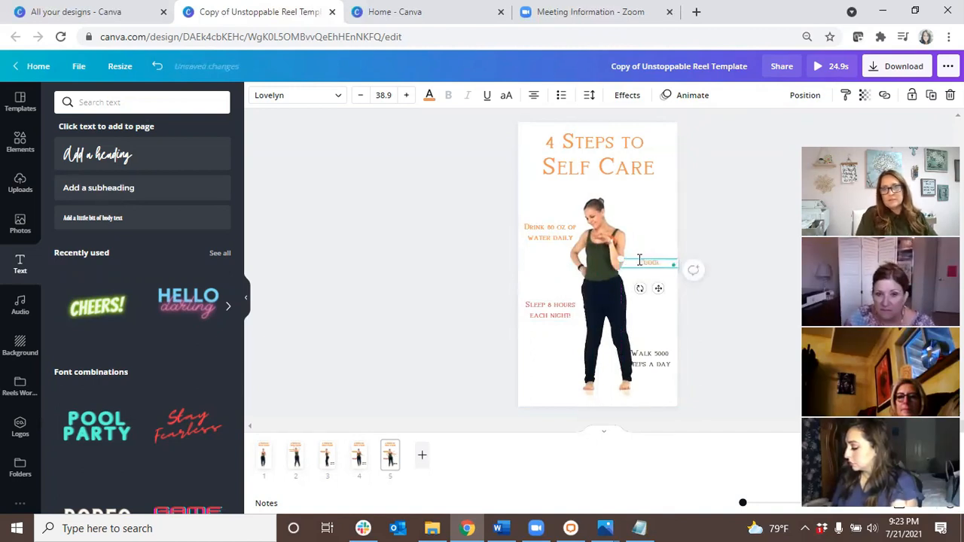
text( with your dog!)
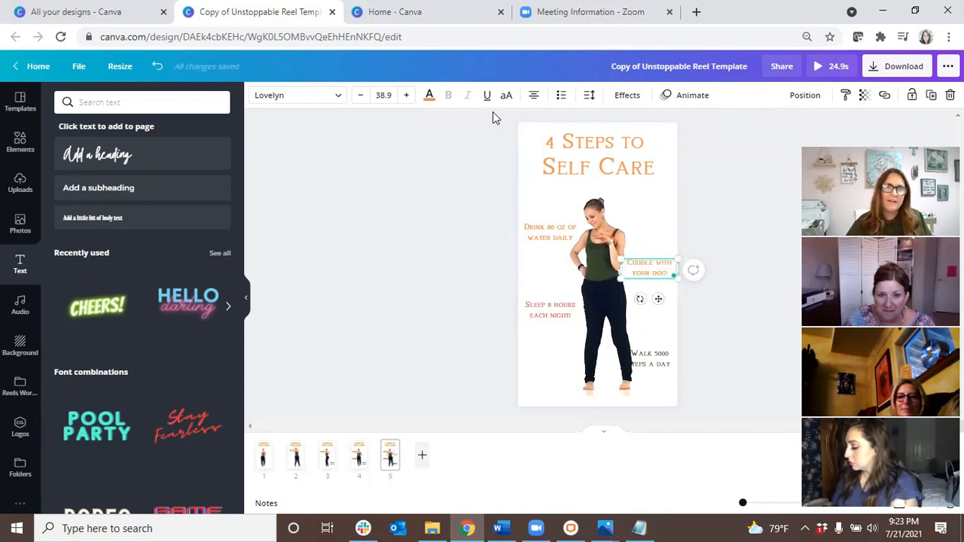
Step: Recolor the dog tip with purple from the saved palettes and move it up beside the dancer's head
click(427, 96)
scroll(73, 315, down, 3)
scroll(73, 315, down, 5)
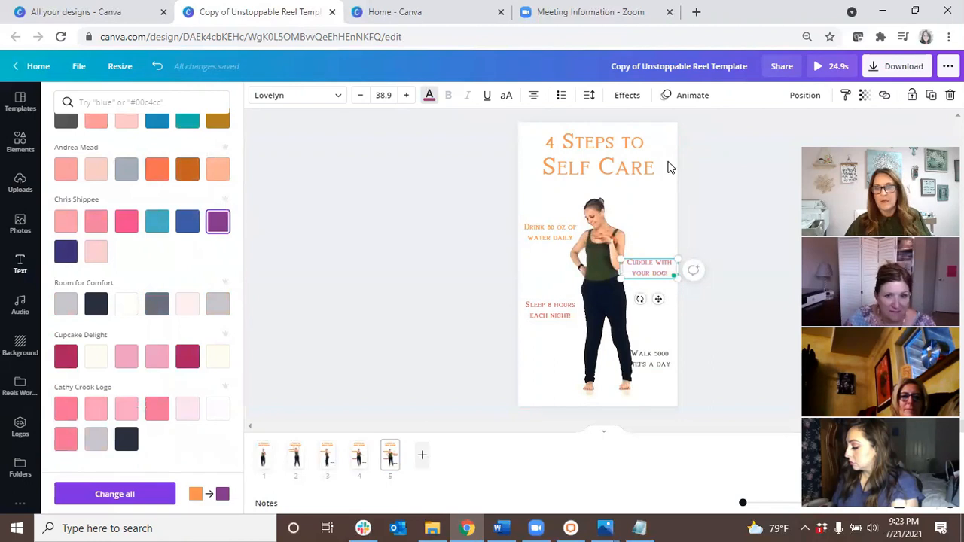
click(654, 261)
click(706, 215)
click(659, 262)
drag(657, 240, 653, 200)
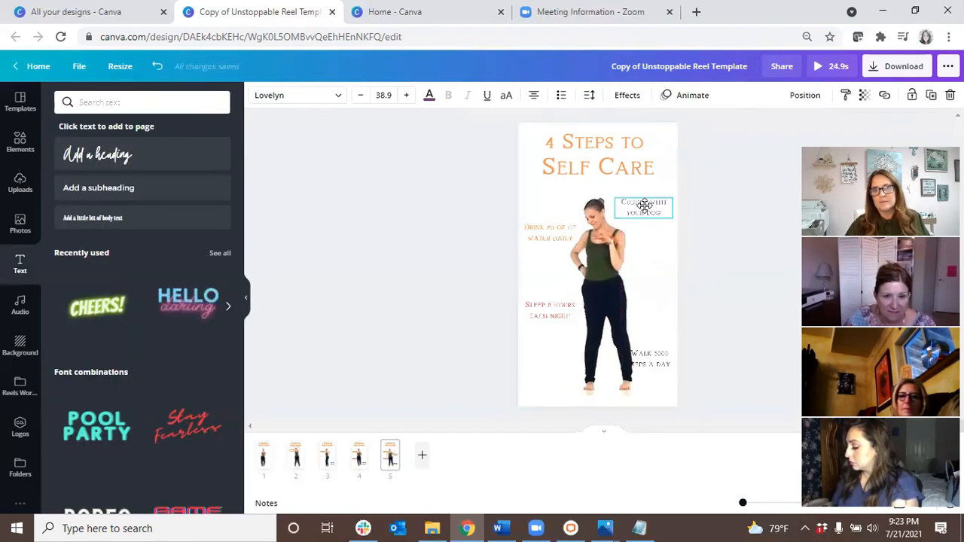
Step: Play a preview of the full five-page reel and close it
click(723, 158)
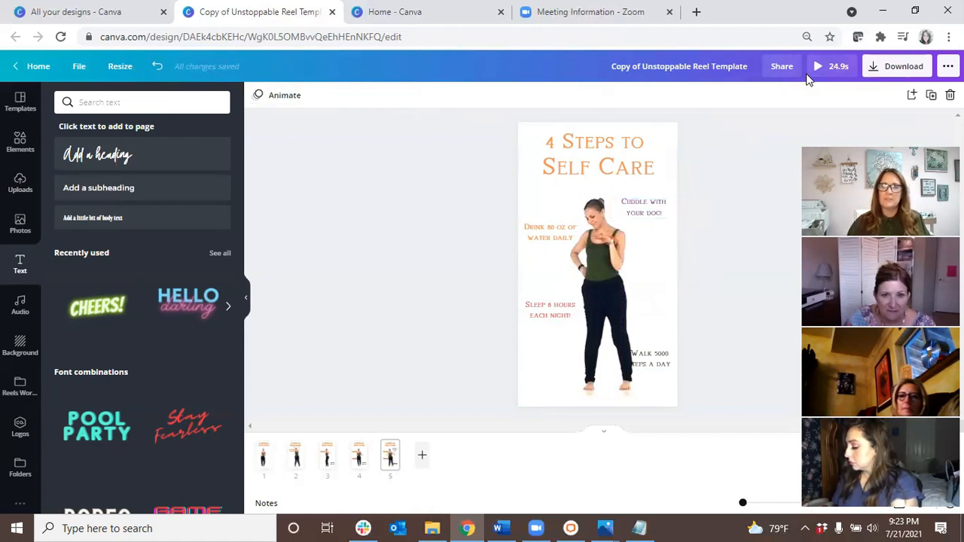
click(815, 69)
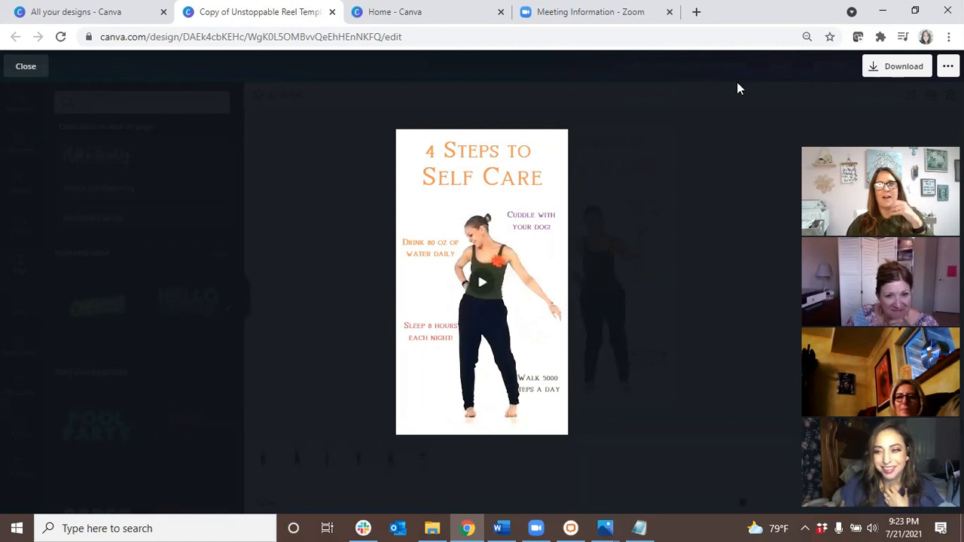
click(38, 70)
Step: Change the font of all four tips on page 5 to Lovelo
click(535, 234)
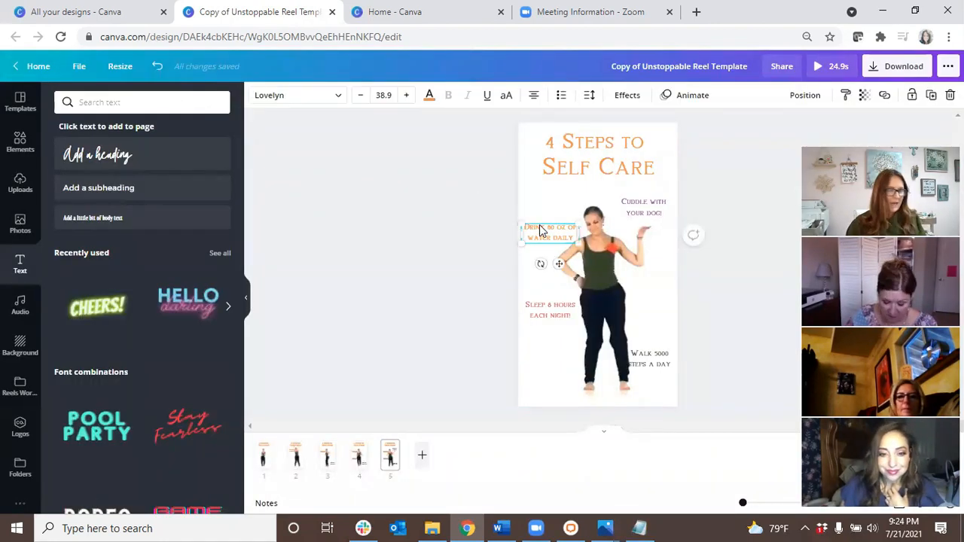
shift+click(642, 211)
shift+click(531, 316)
shift+click(635, 366)
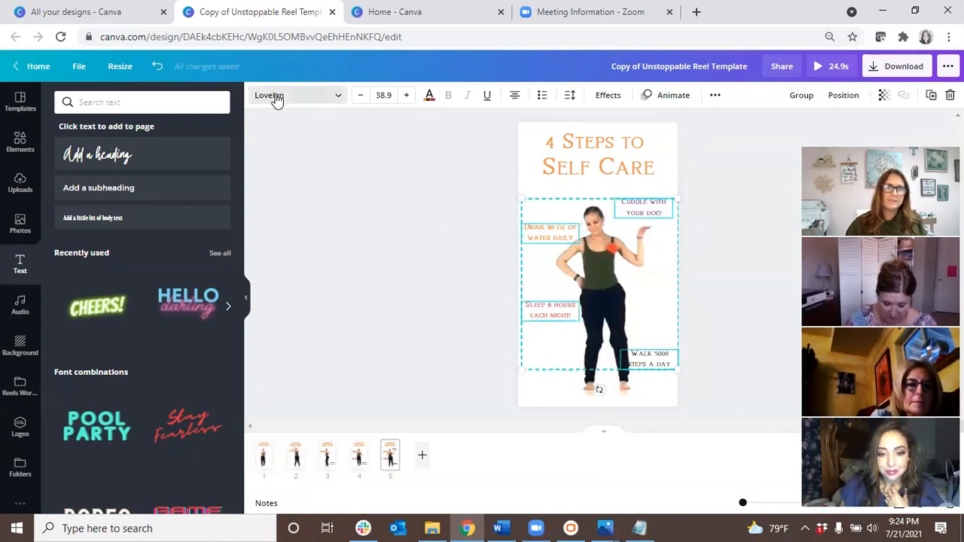
click(275, 91)
text(love)
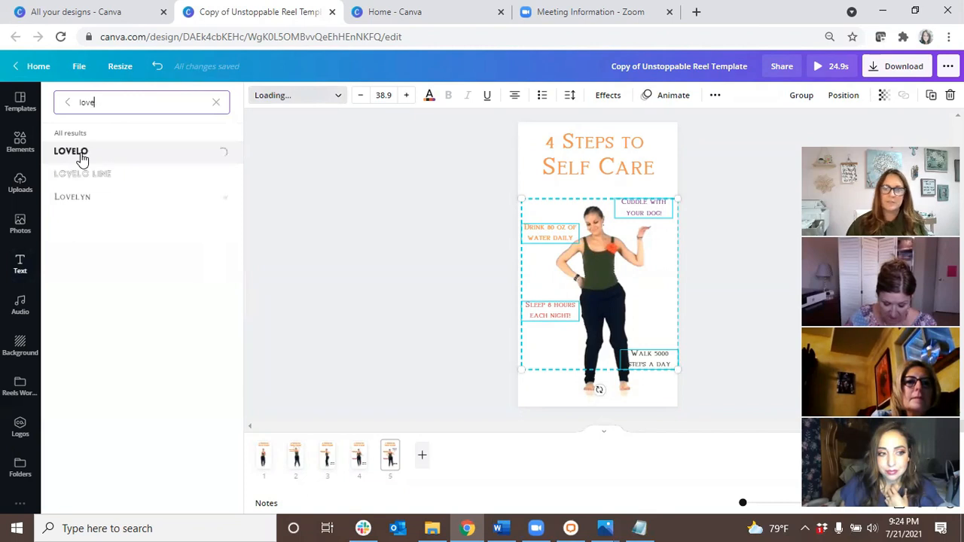
click(743, 157)
click(765, 167)
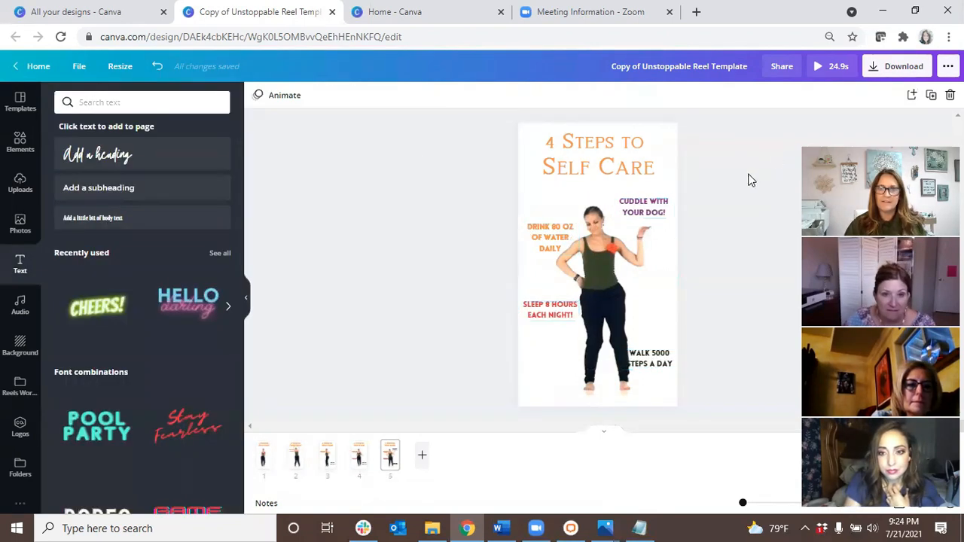
Step: Space out page 5's tips: raise the dog and water tips, lower the sleep tip, and shift the walking tip away from the dancer's leg
drag(645, 214, 643, 208)
drag(554, 231, 554, 220)
drag(550, 310, 550, 322)
drag(646, 354, 626, 364)
Step: Change the font of the "4 Steps to Self Care" title on page 5 to Lovelo
click(607, 148)
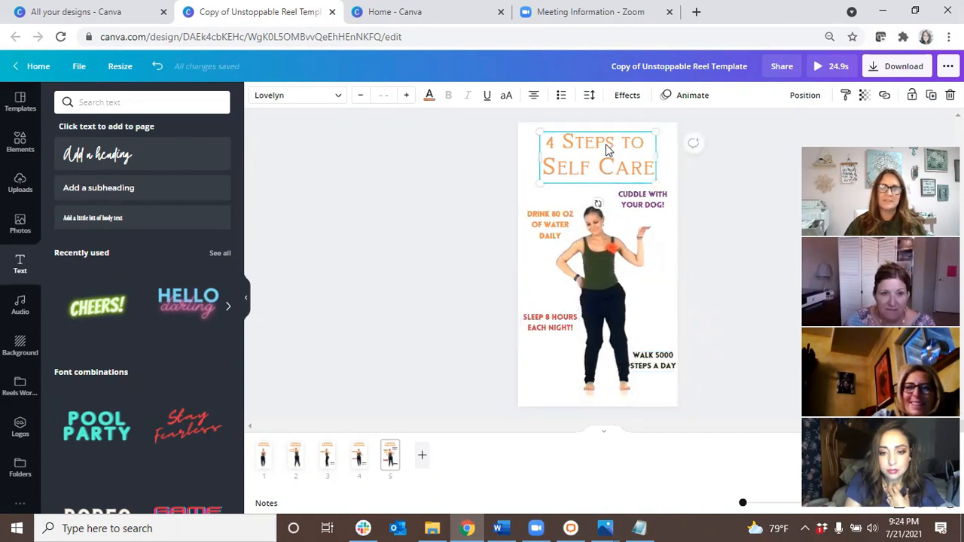
click(262, 98)
text(love)
click(79, 153)
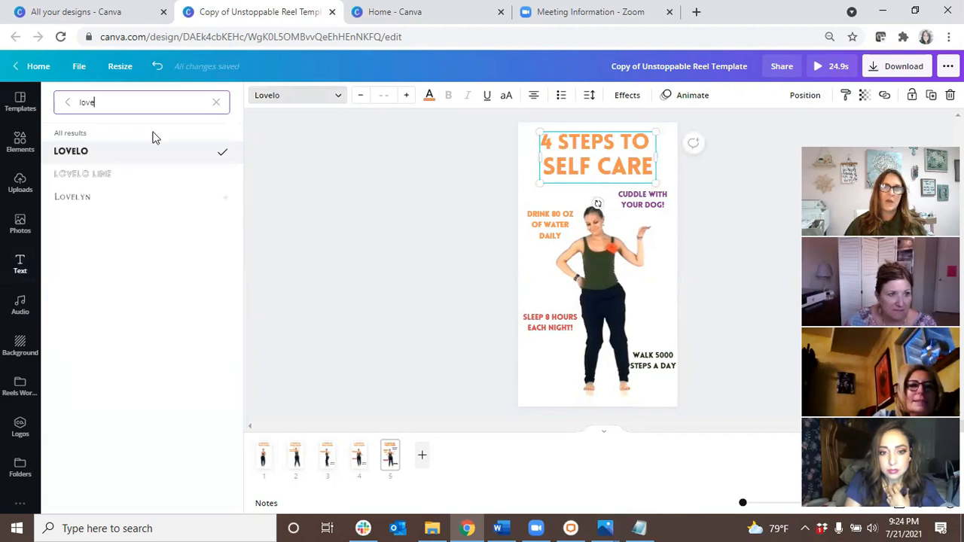
click(726, 190)
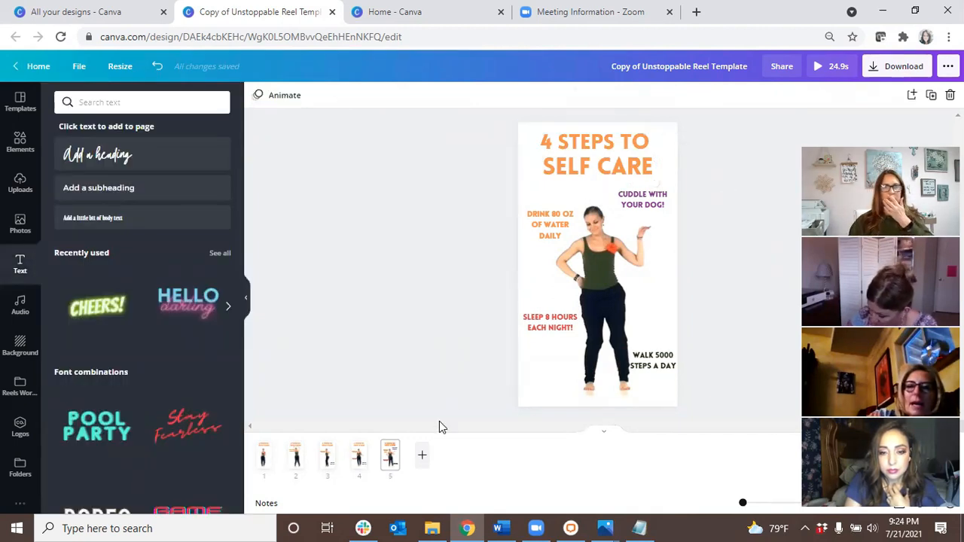
Step: Change the title on page 1 to the Lovelo font
click(390, 461)
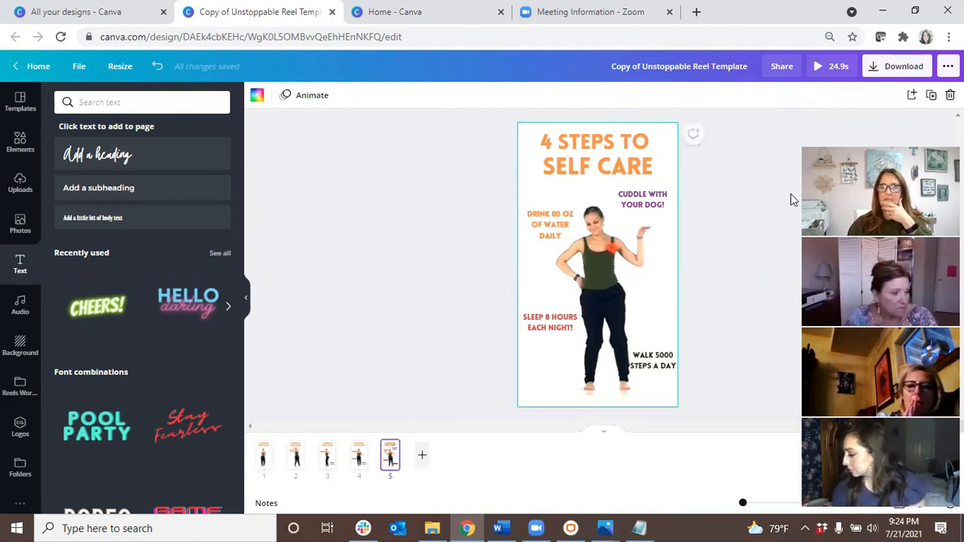
click(265, 455)
click(572, 158)
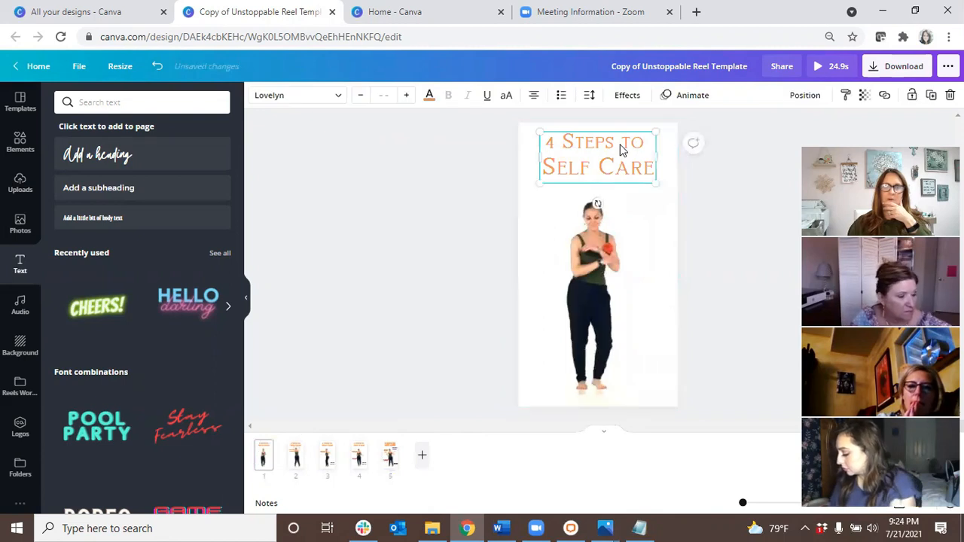
click(280, 95)
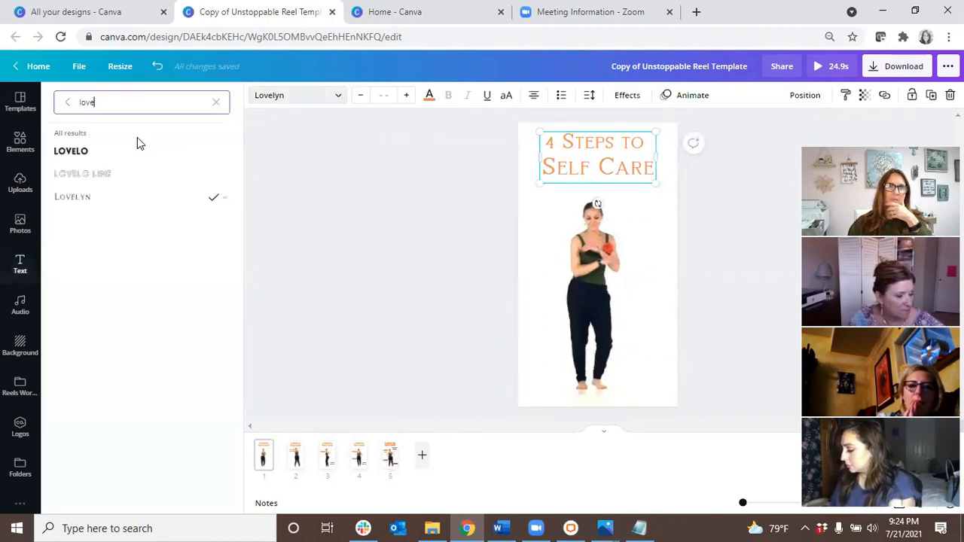
click(104, 157)
Step: Set both the title and the water tip on page 2 in the Lovelo font
click(295, 455)
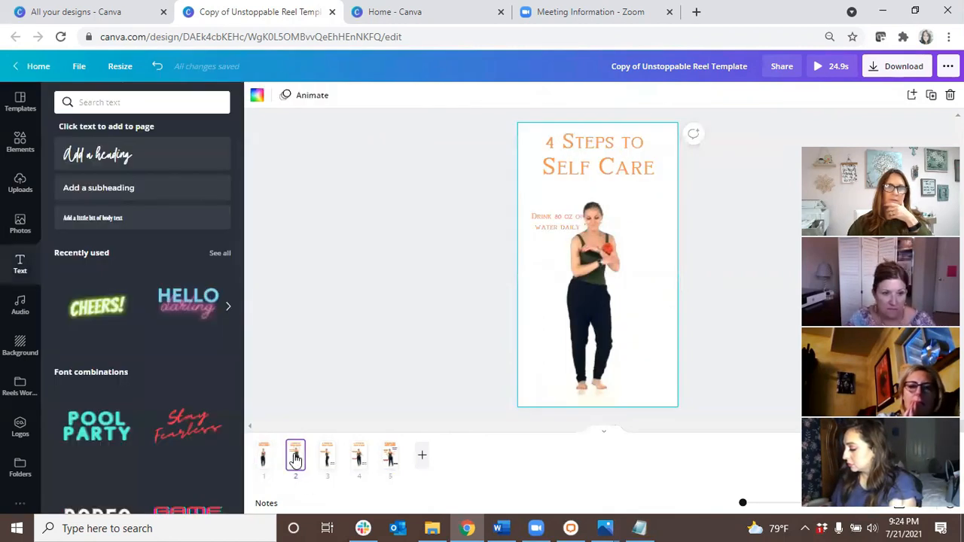
click(601, 158)
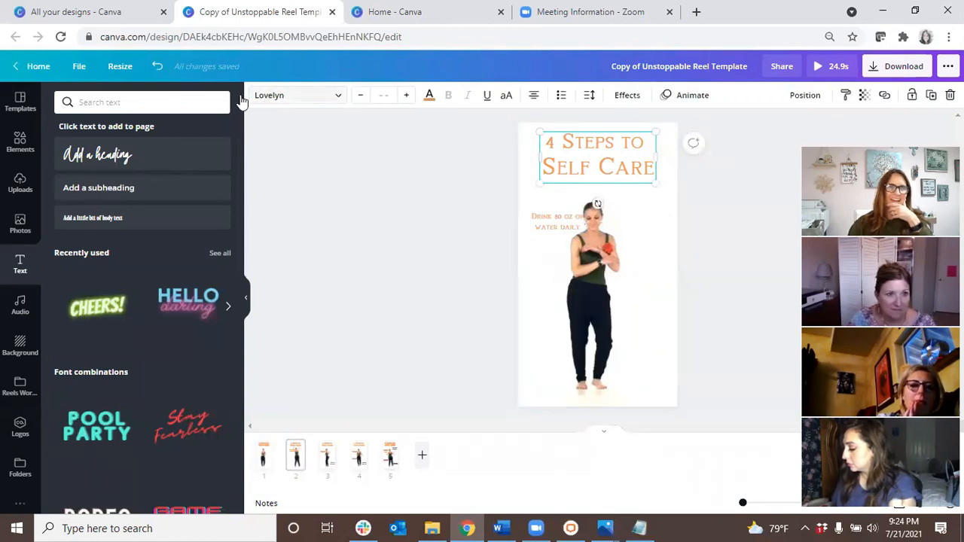
click(159, 104)
click(262, 99)
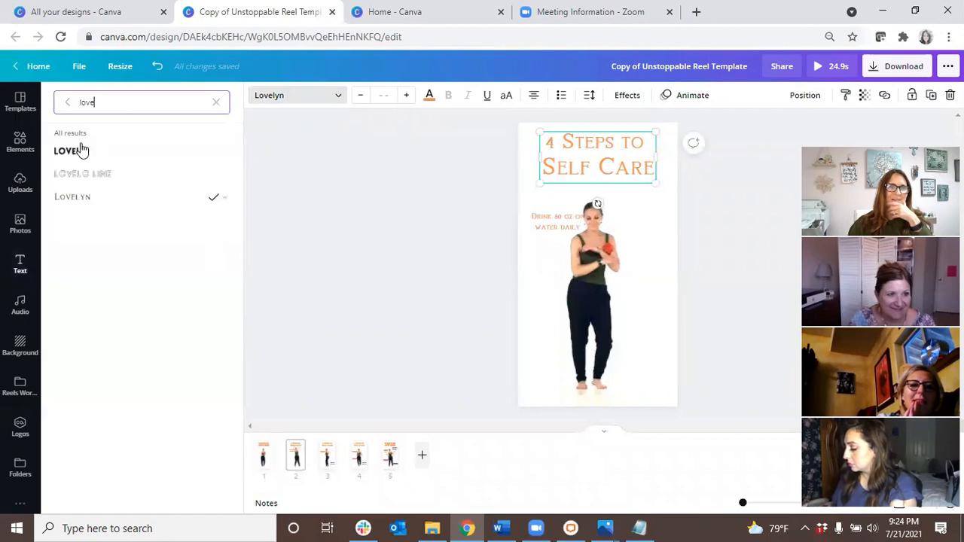
click(81, 150)
click(556, 216)
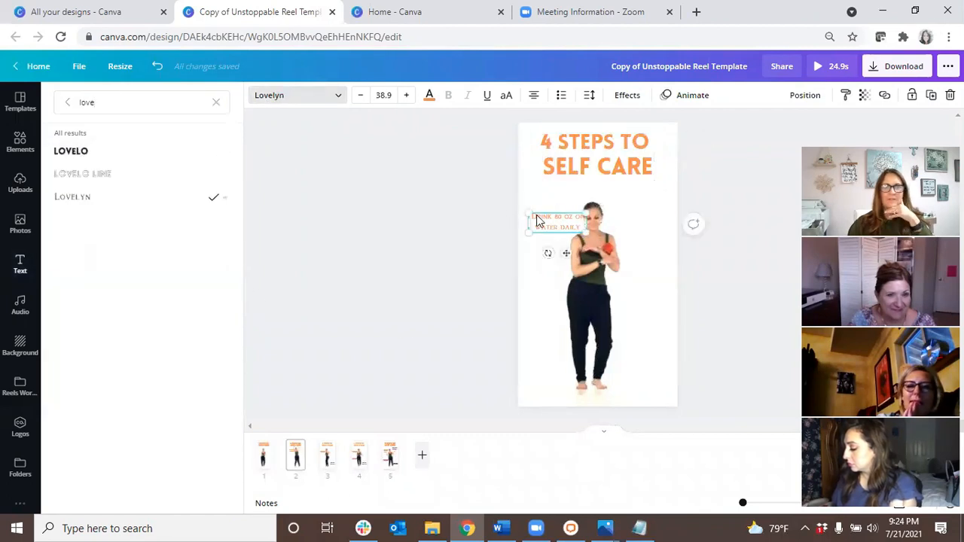
click(70, 151)
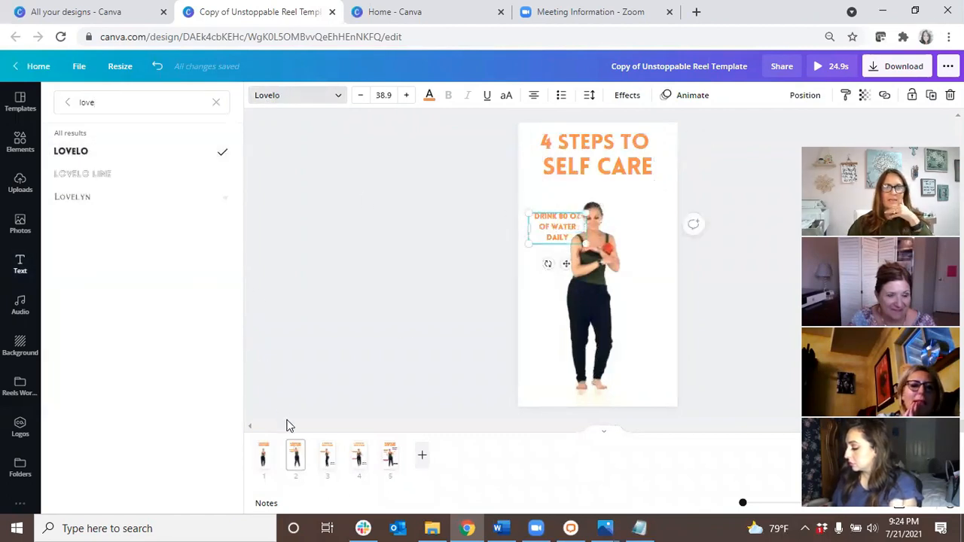
Step: Set the title, water tip and walking tip on page 3 in the Lovelo font
click(329, 456)
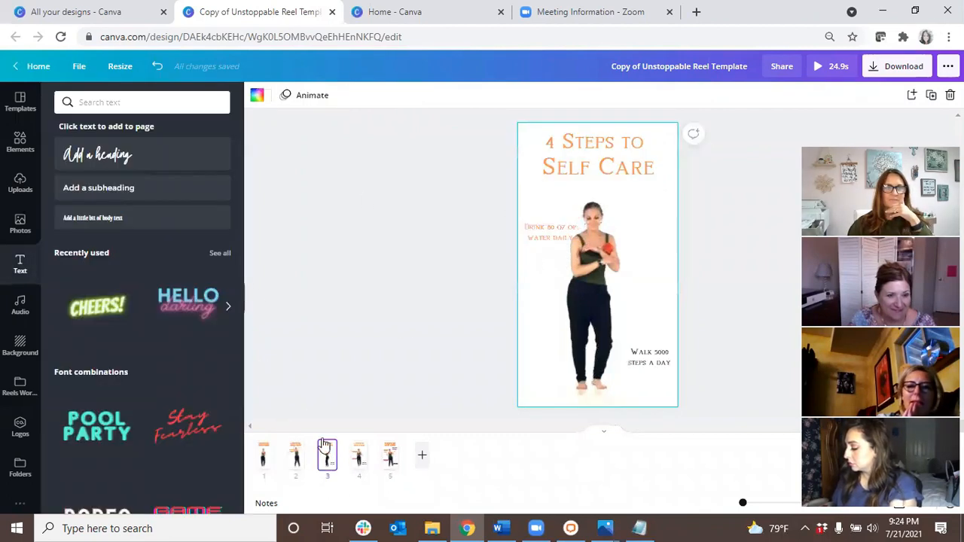
click(597, 171)
click(284, 98)
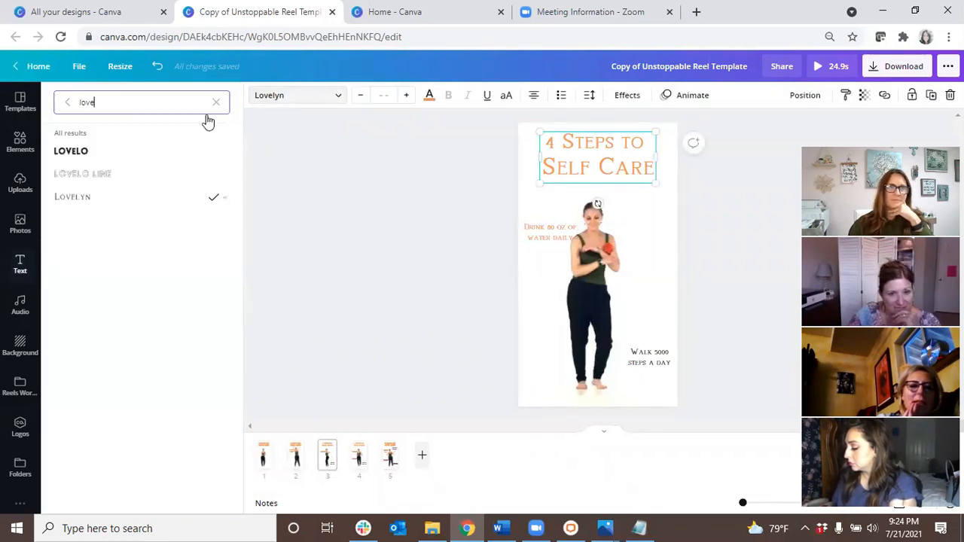
click(98, 152)
click(533, 235)
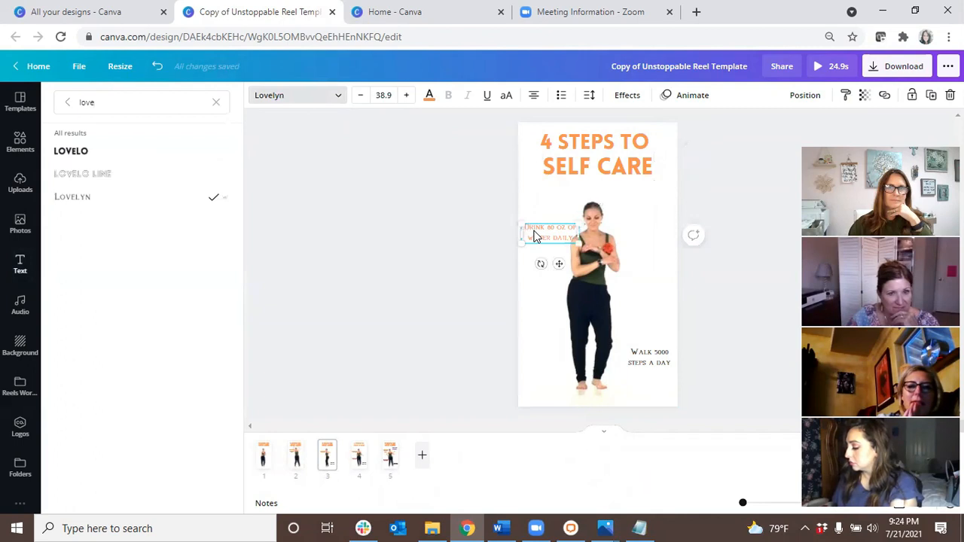
shift+click(648, 367)
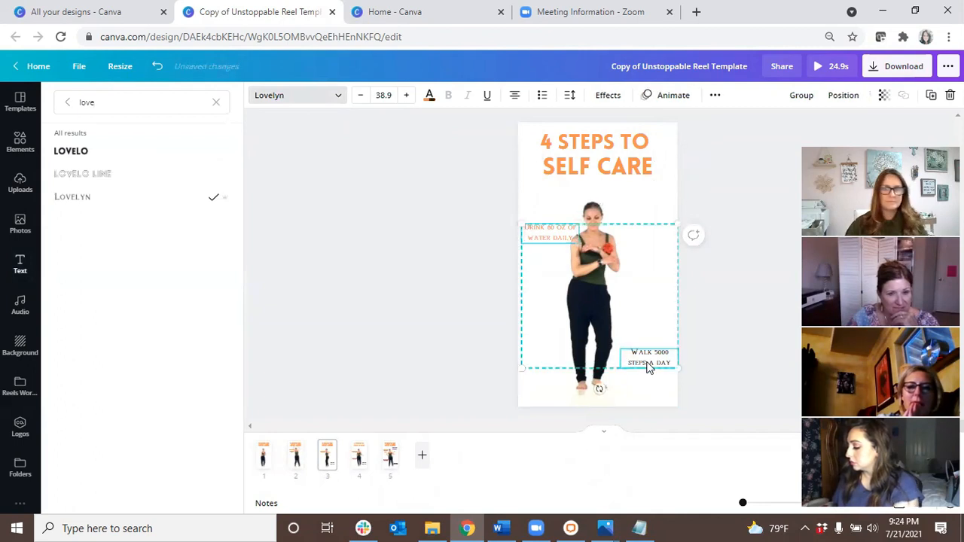
click(181, 154)
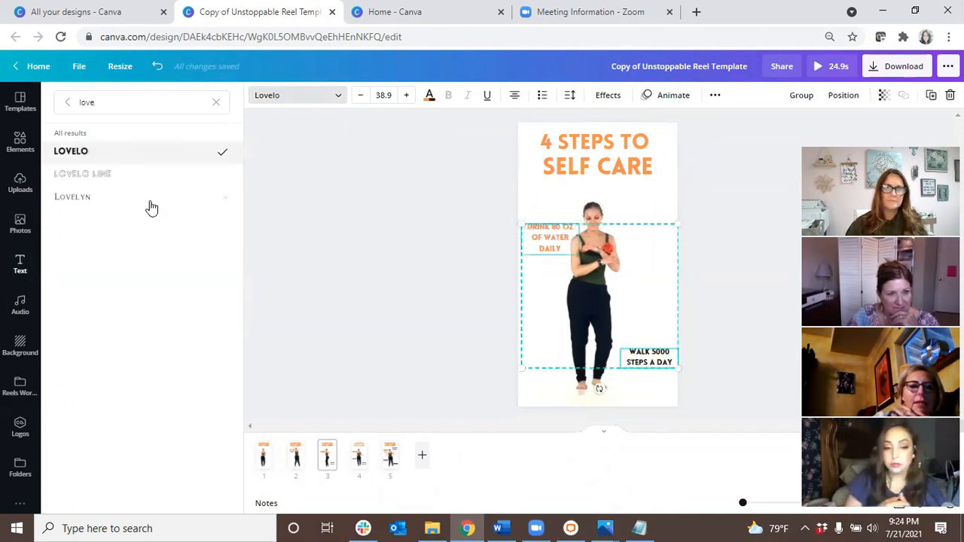
Step: Set the title and the water, sleep and walking tips on page 4 in the Lovelo font
click(356, 458)
click(601, 169)
shift+click(549, 237)
shift+click(548, 324)
shift+click(637, 356)
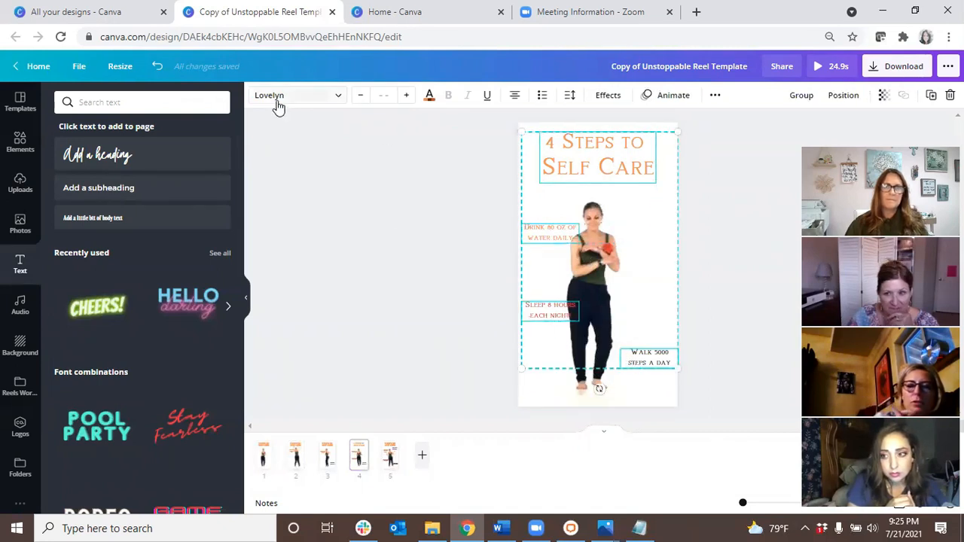
click(278, 103)
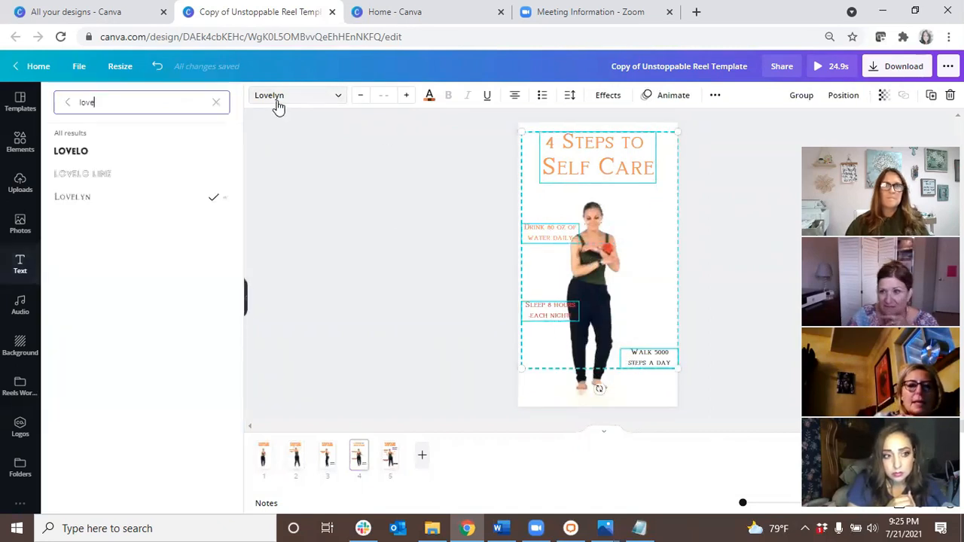
click(72, 152)
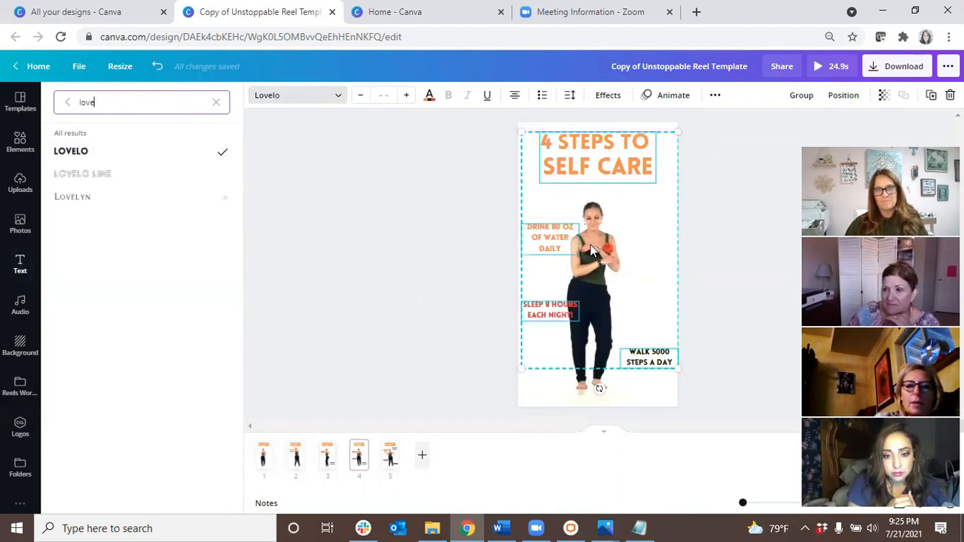
click(391, 461)
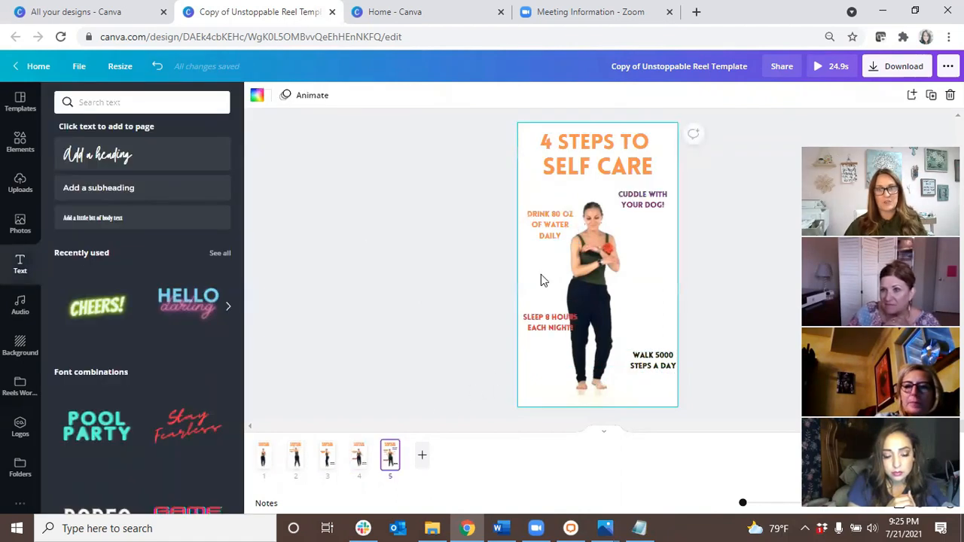
click(603, 159)
click(739, 171)
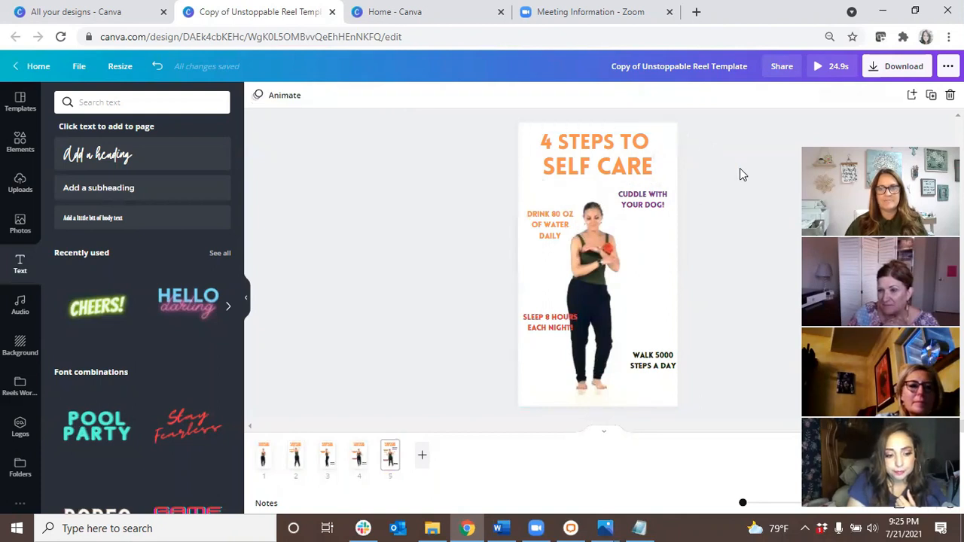
click(386, 469)
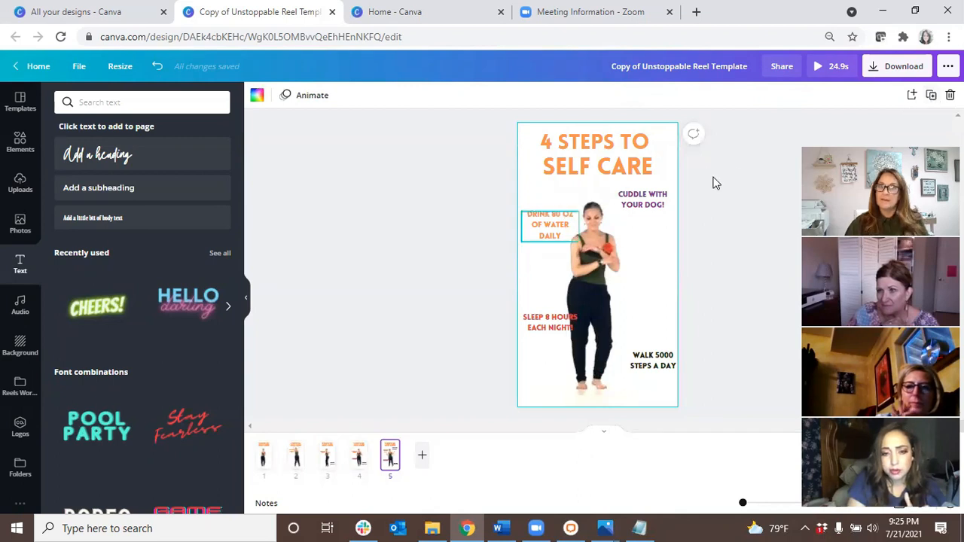
click(781, 153)
click(550, 223)
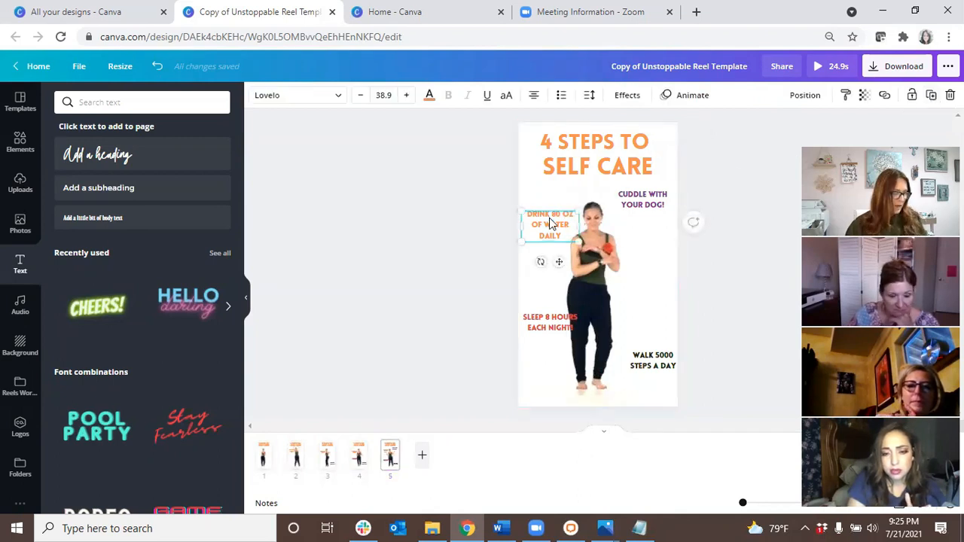
shift+click(631, 204)
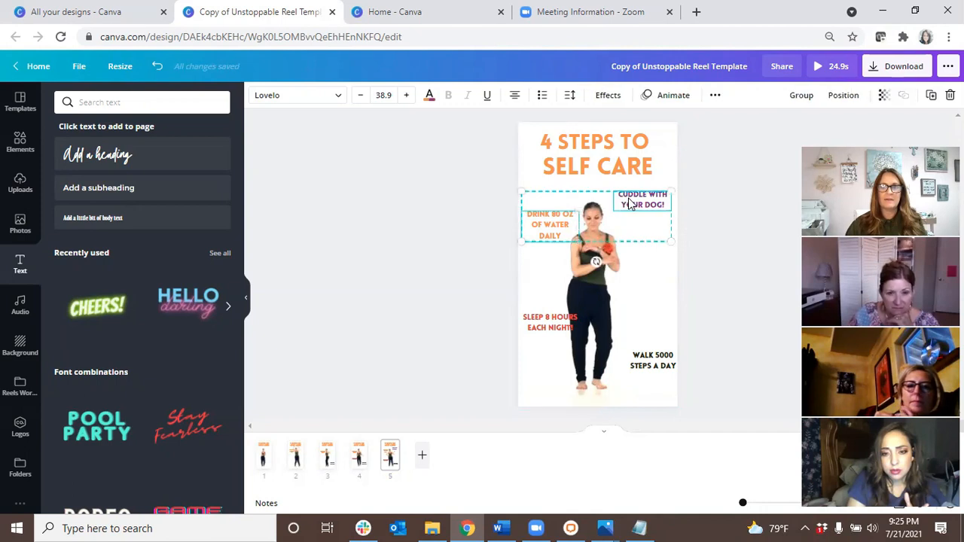
shift+click(554, 320)
shift+click(652, 362)
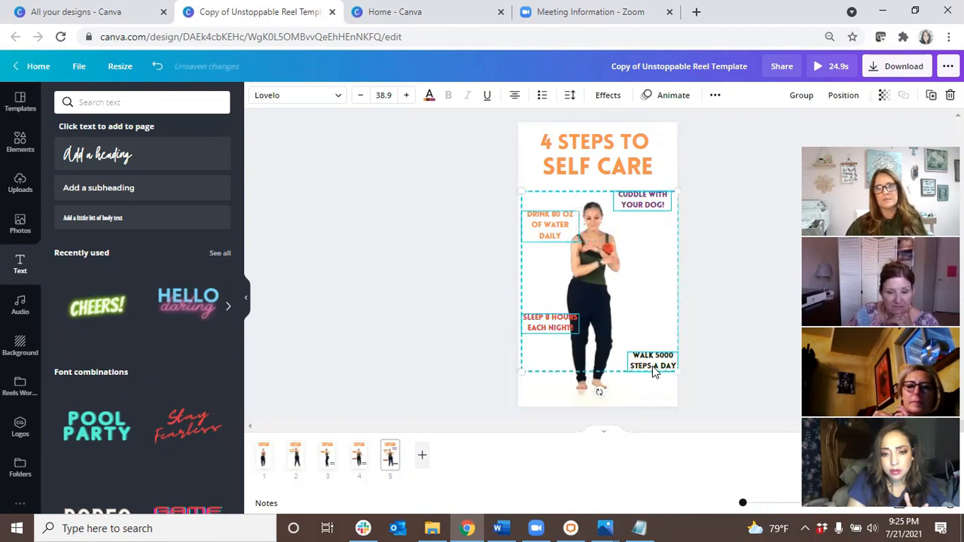
click(751, 269)
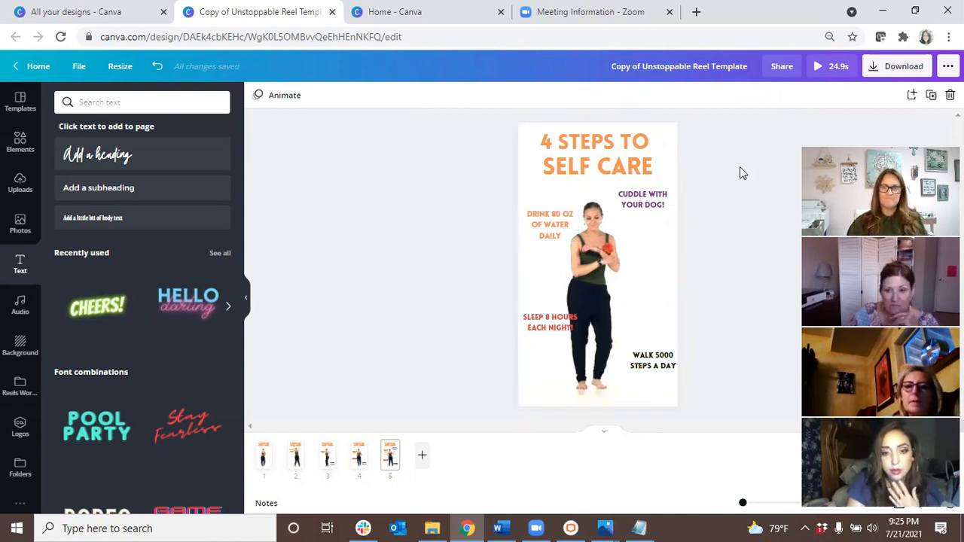
click(530, 226)
shift+click(640, 201)
shift+click(546, 322)
shift+click(637, 362)
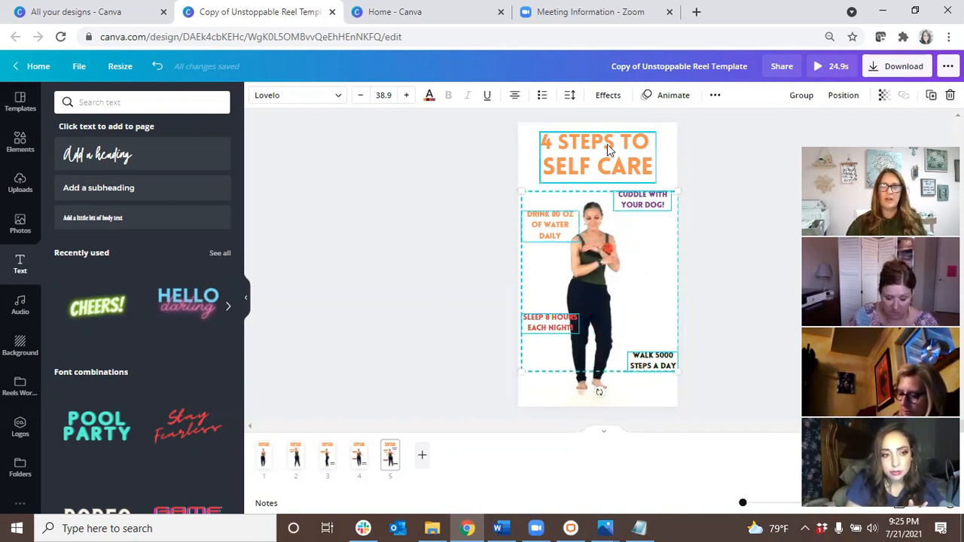
click(697, 170)
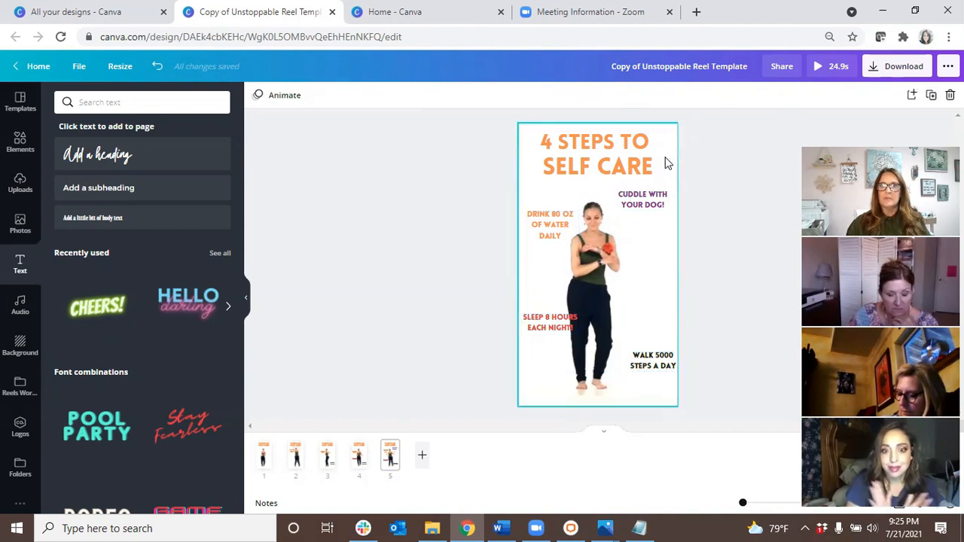
click(667, 162)
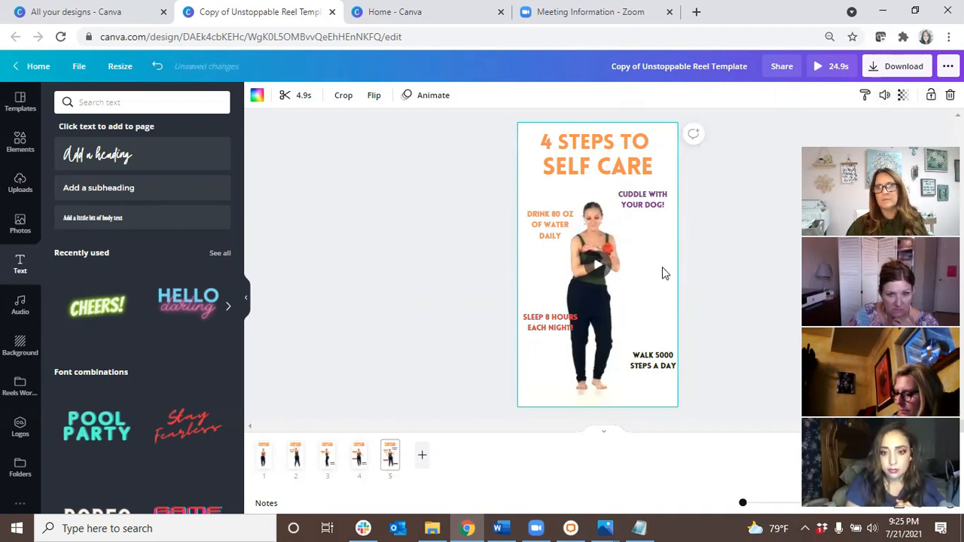
click(663, 237)
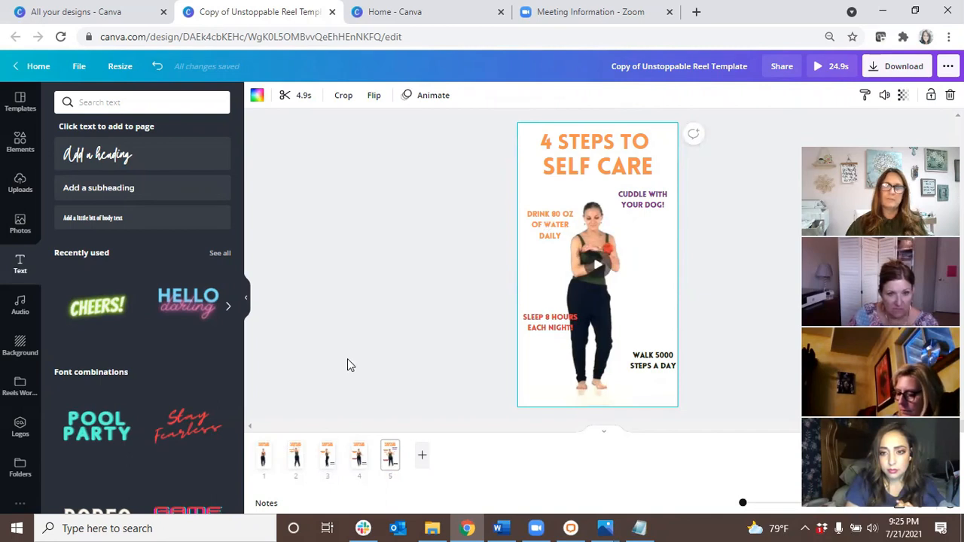
click(356, 461)
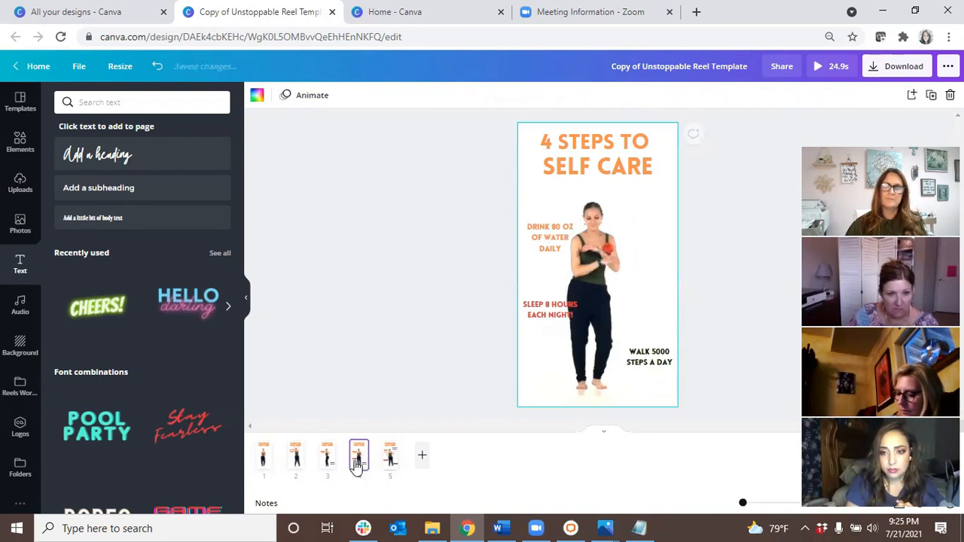
click(657, 292)
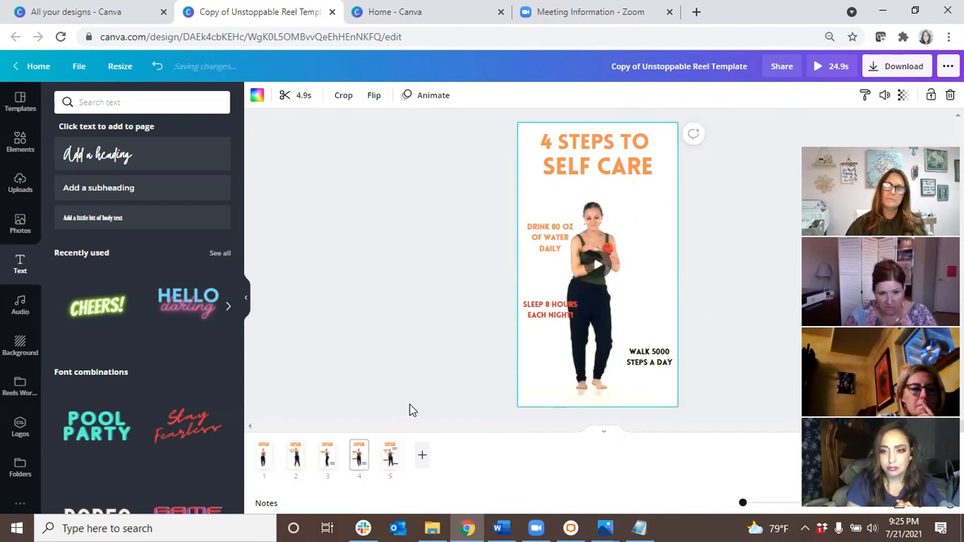
click(360, 454)
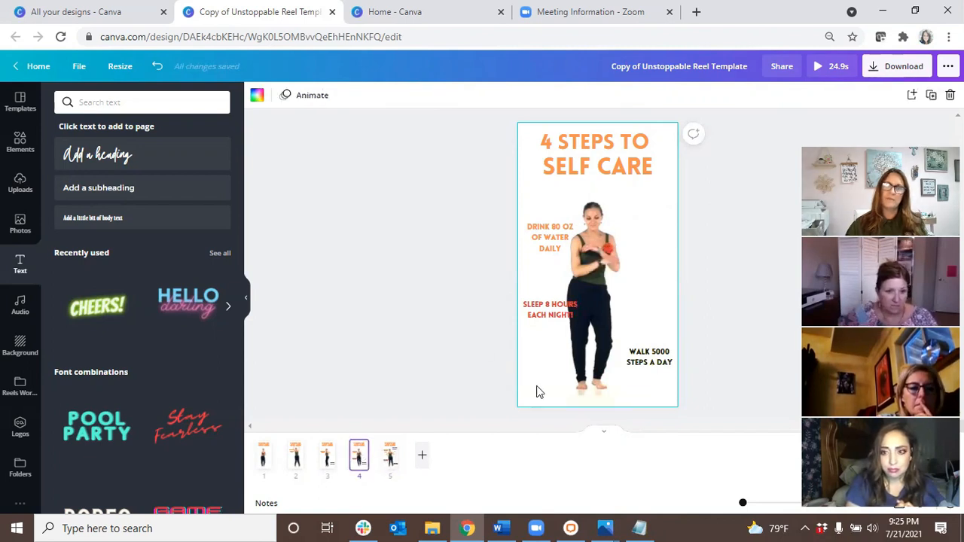
Step: Duplicate page 5 and delete the water, dog, sleep and walking tips from the copy
click(384, 463)
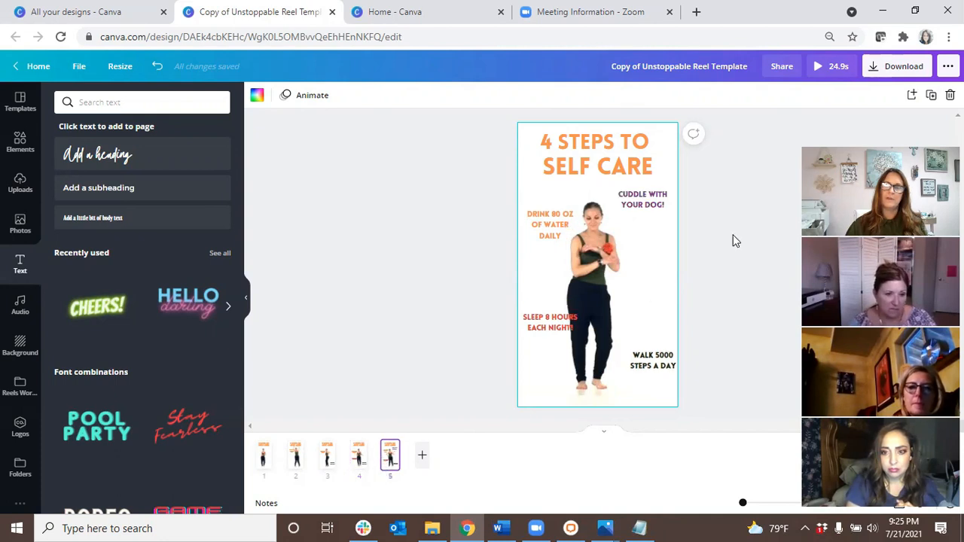
click(931, 97)
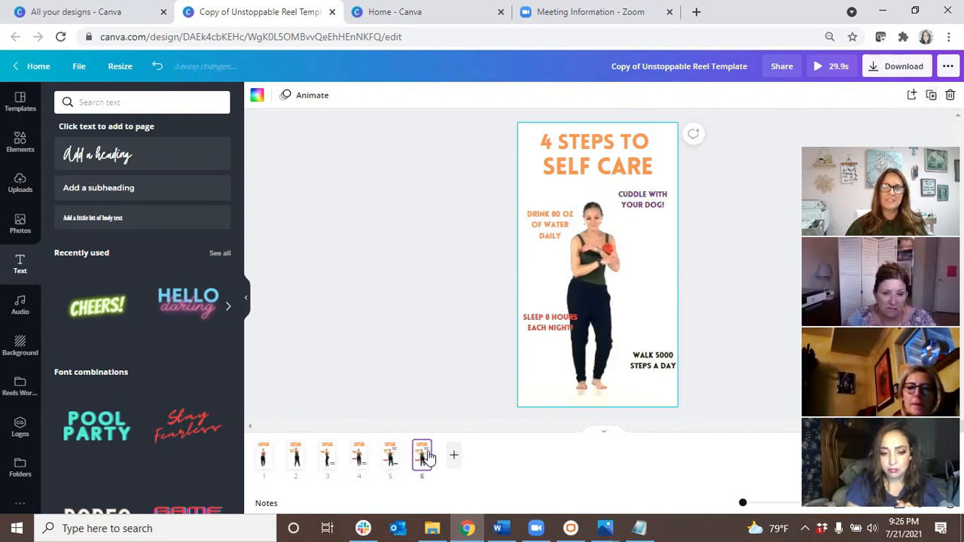
click(551, 235)
key(Delete)
click(642, 199)
key(Delete)
click(550, 322)
key(Delete)
click(636, 366)
key(Delete)
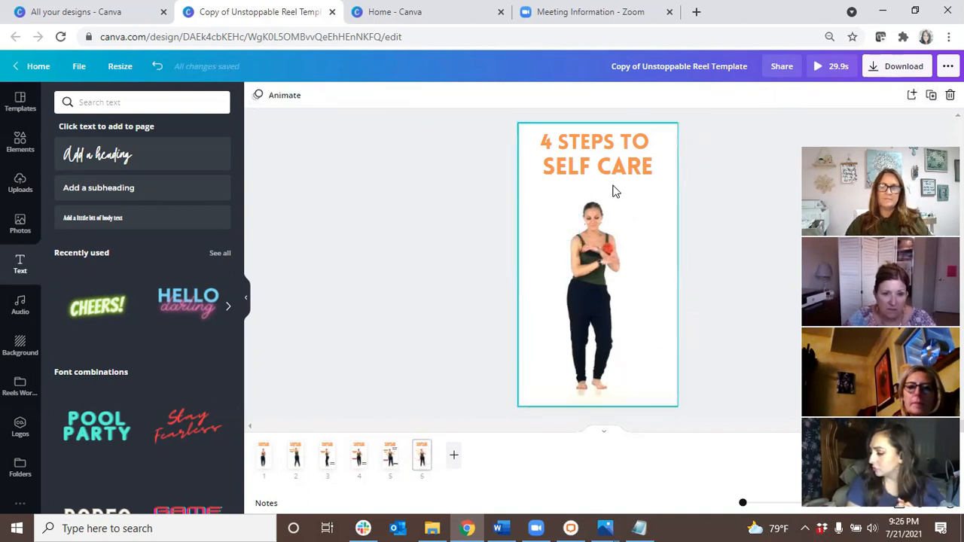
Step: Replace the title on page 6 with "CONTACT ME TO CUDDLE MY DOG!"
click(604, 170)
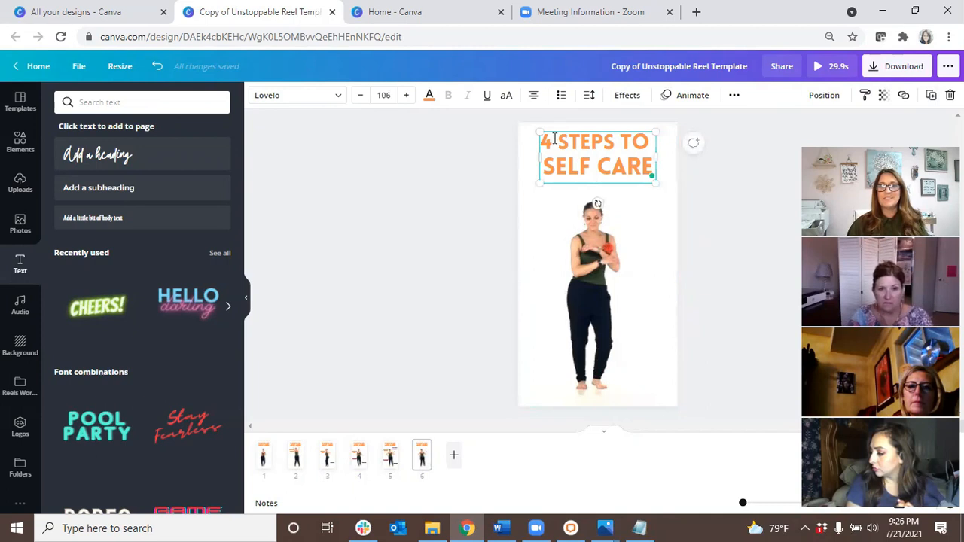
drag(550, 144, 631, 156)
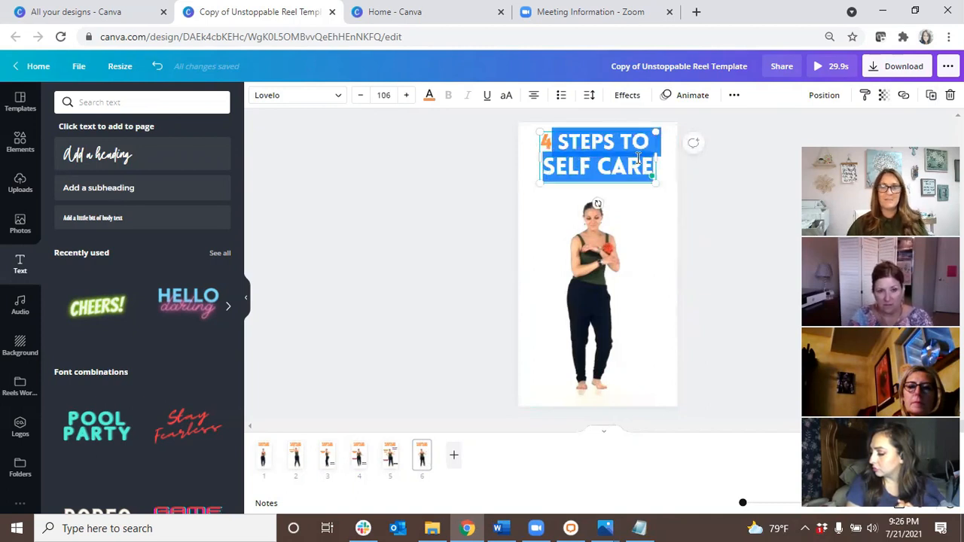
key(BackSpace)
text(CO)
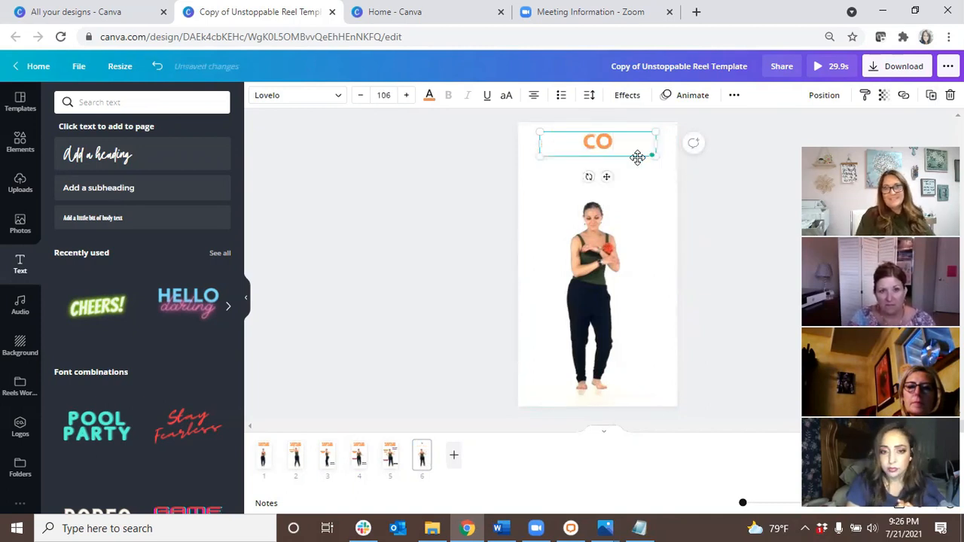
text(NTACT ME)
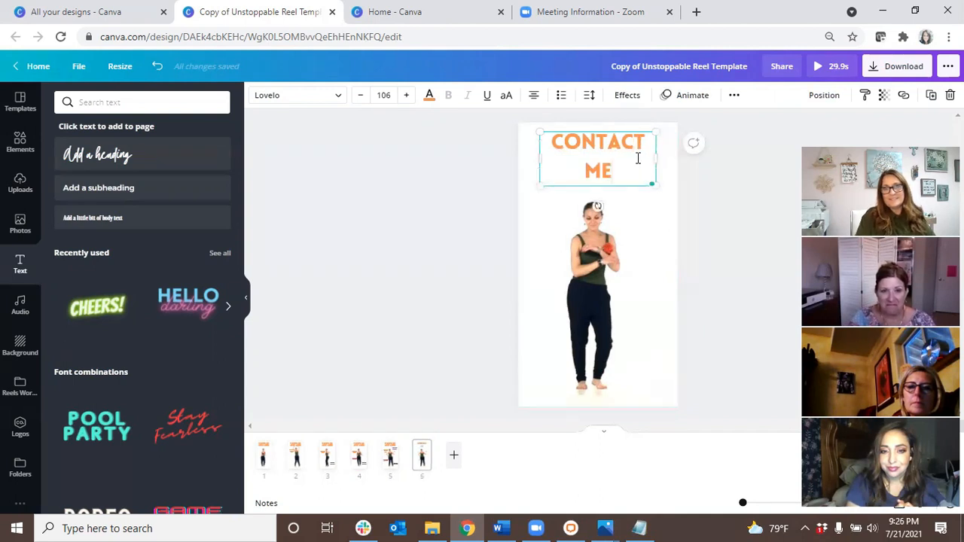
text( TO)
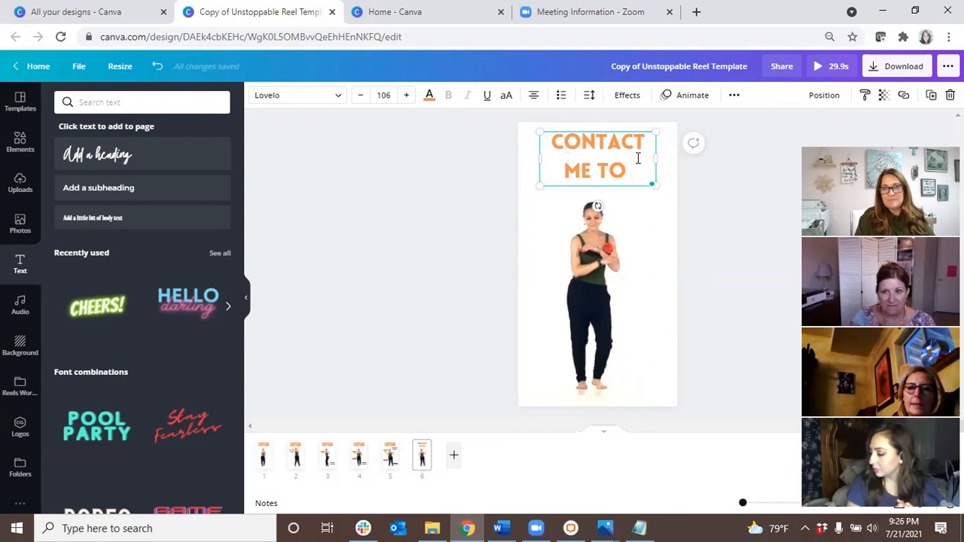
text( CUDD)
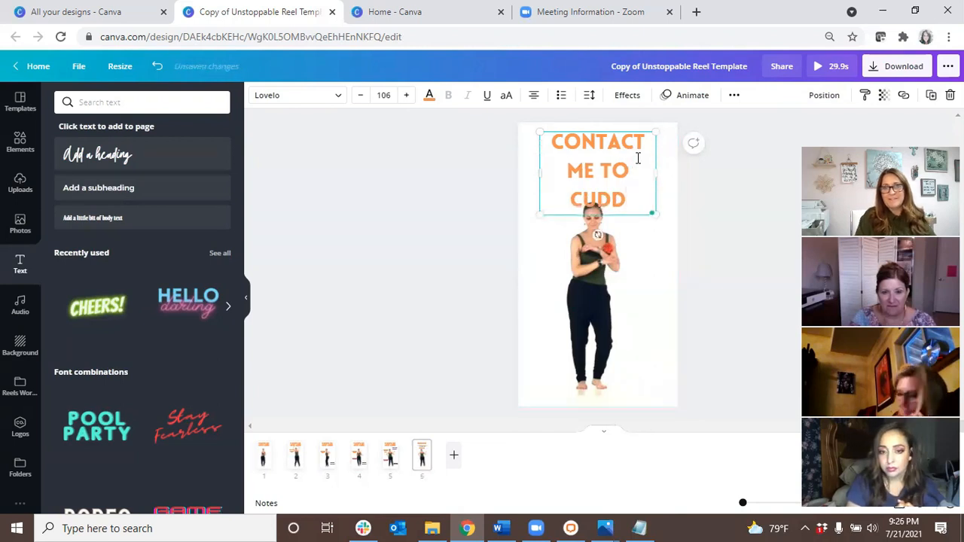
text(LE MY DOG!)
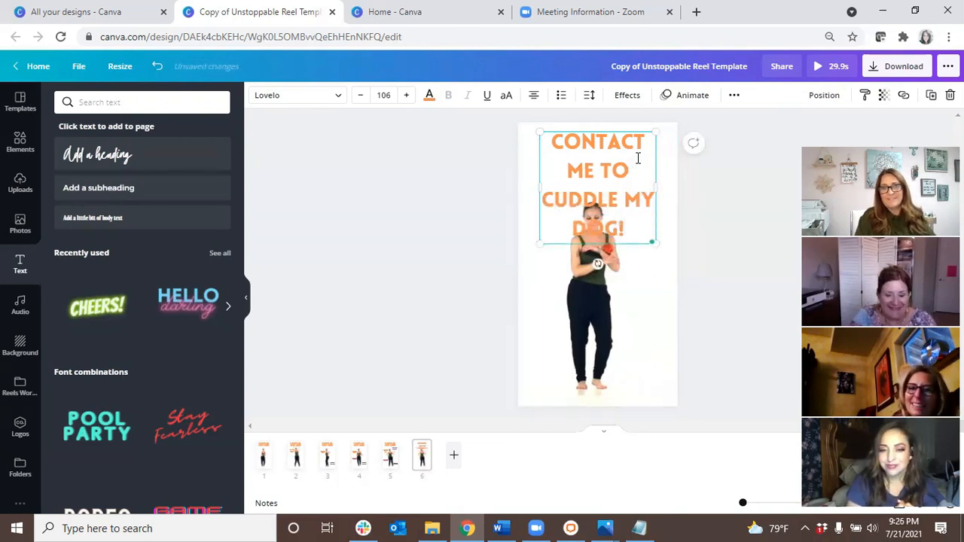
Step: Widen the page 6 title's text box on both sides and reduce its line spacing to 1.06
drag(536, 184, 525, 183)
drag(659, 171, 672, 171)
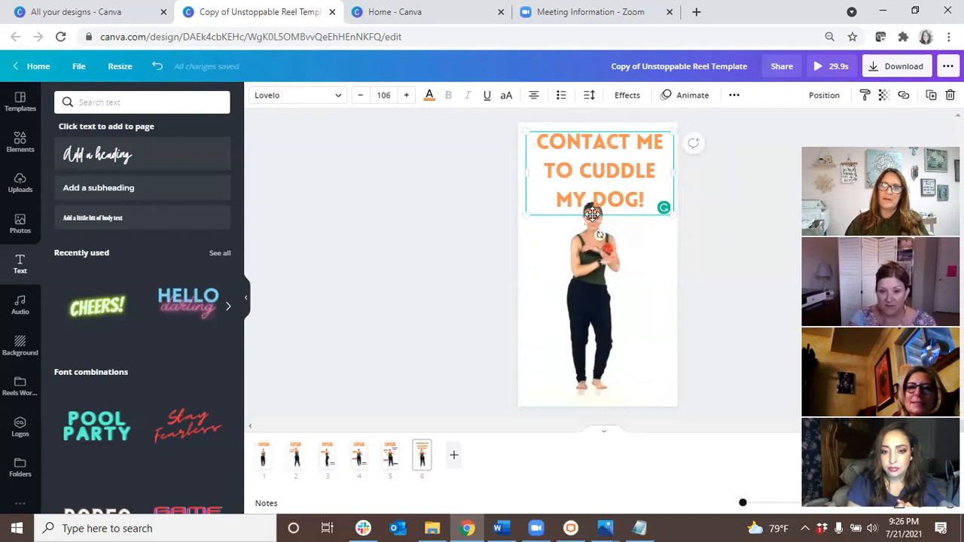
click(589, 95)
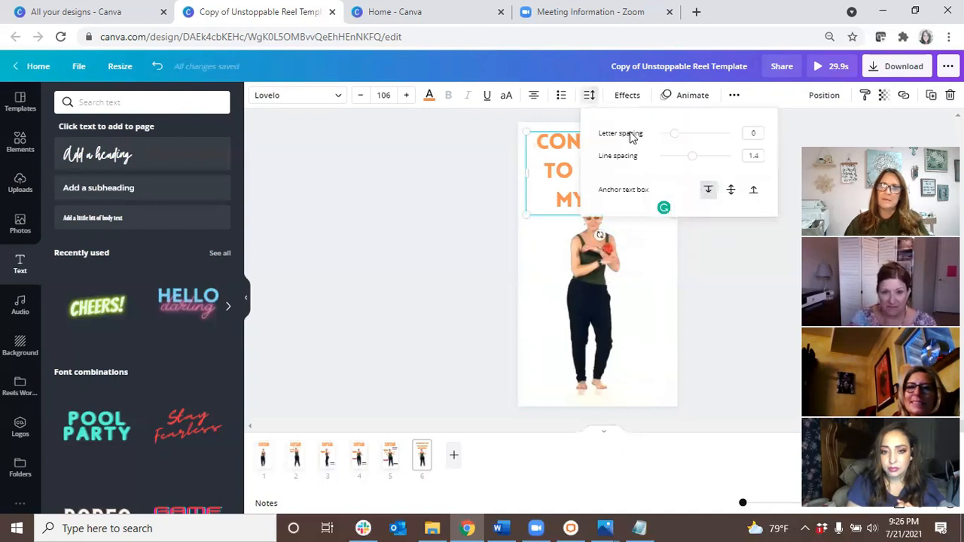
drag(693, 161, 682, 163)
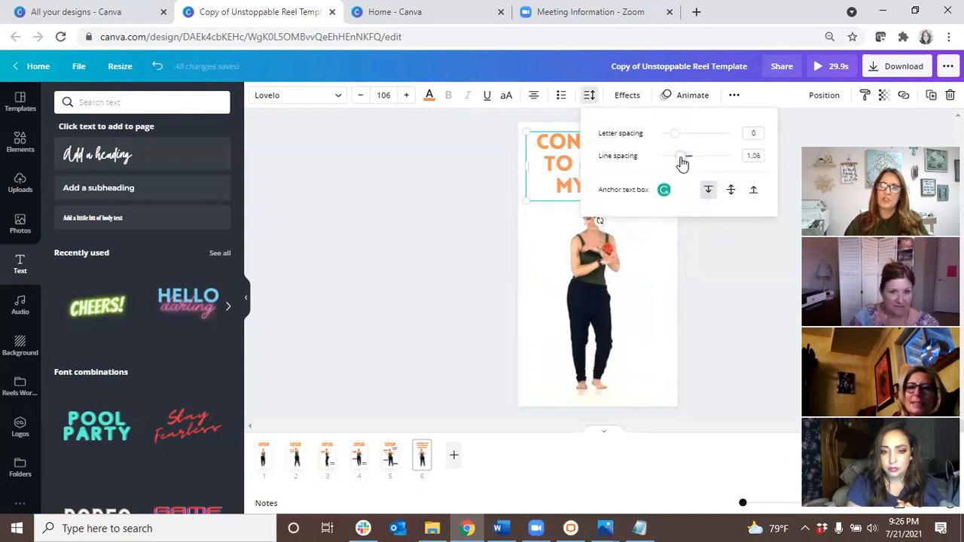
click(610, 288)
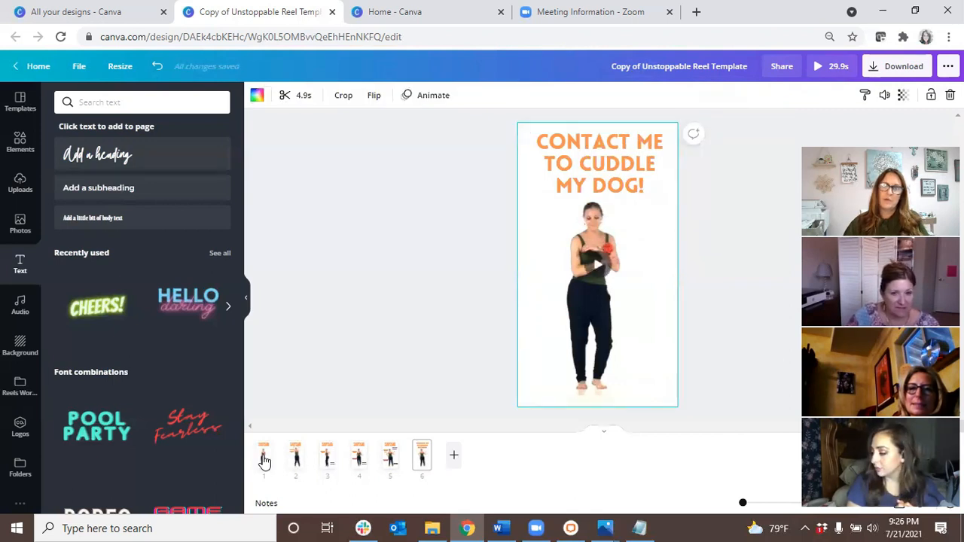
Step: Preview the whole reel from page 1 through the call-to-action page and return to the editor
click(264, 456)
click(817, 69)
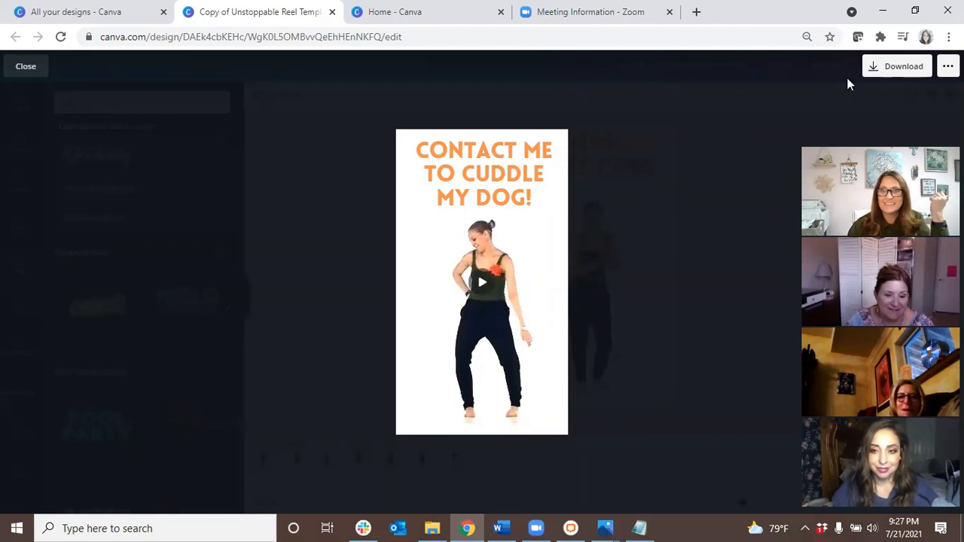
click(27, 68)
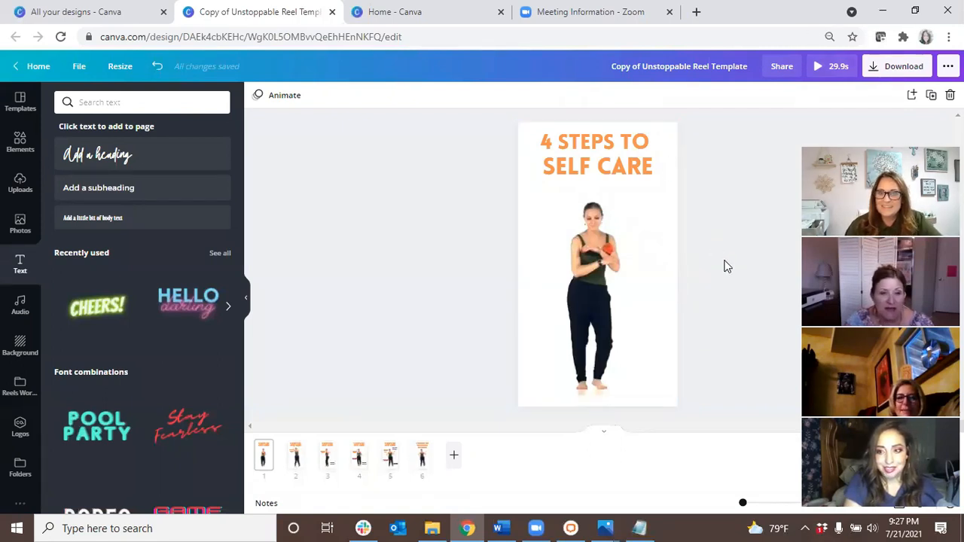
click(579, 160)
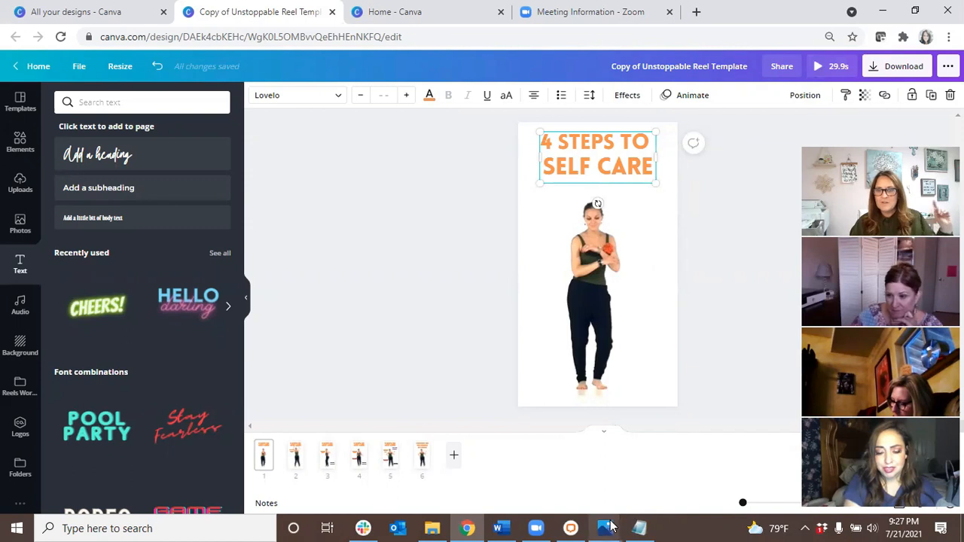
mouse_move(610, 528)
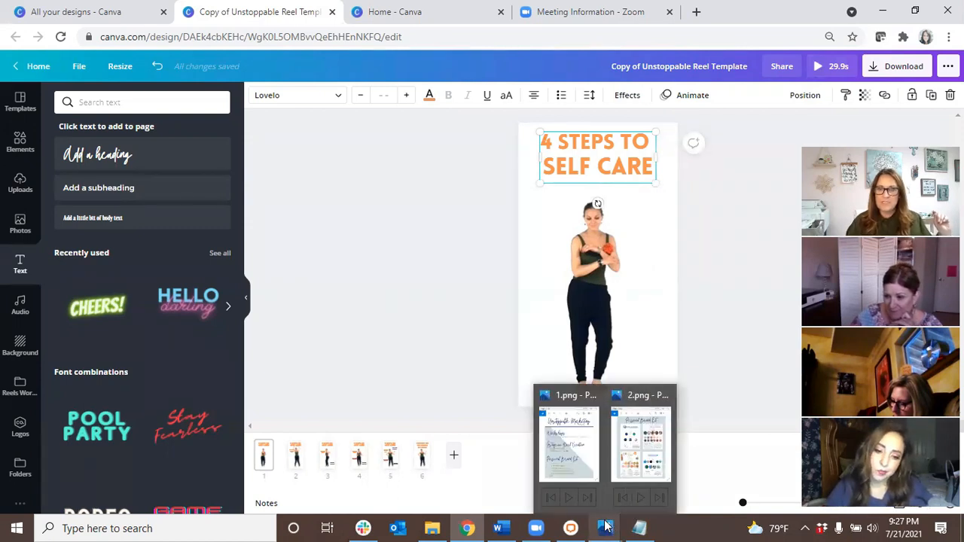
Step: Switch to the Photos app and show the services sheet 1.png and the brand kit sheet 2.png in maximized windows
click(571, 451)
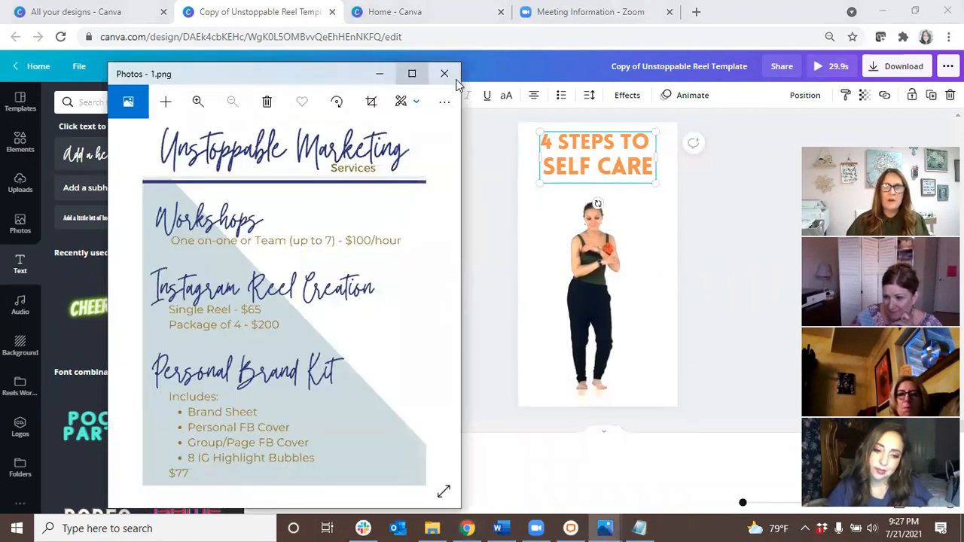
click(427, 73)
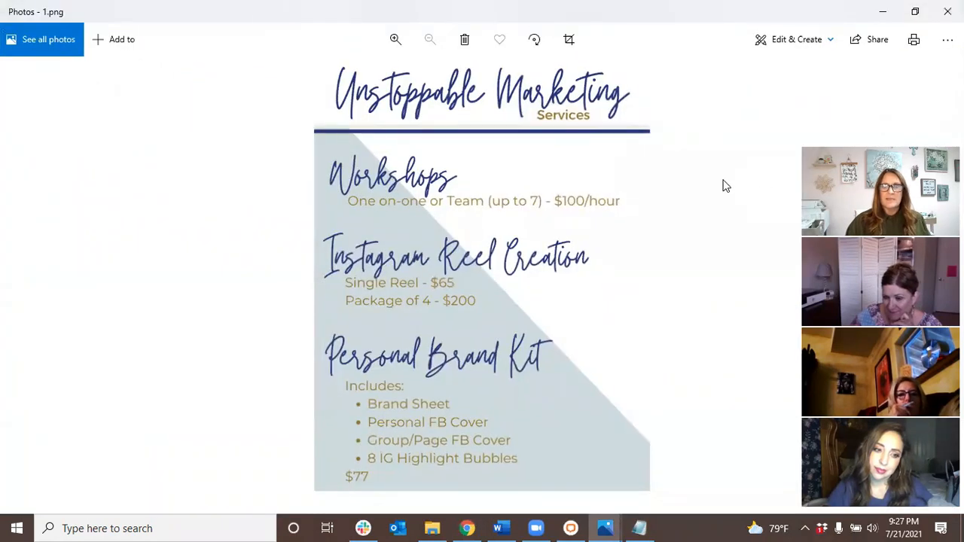
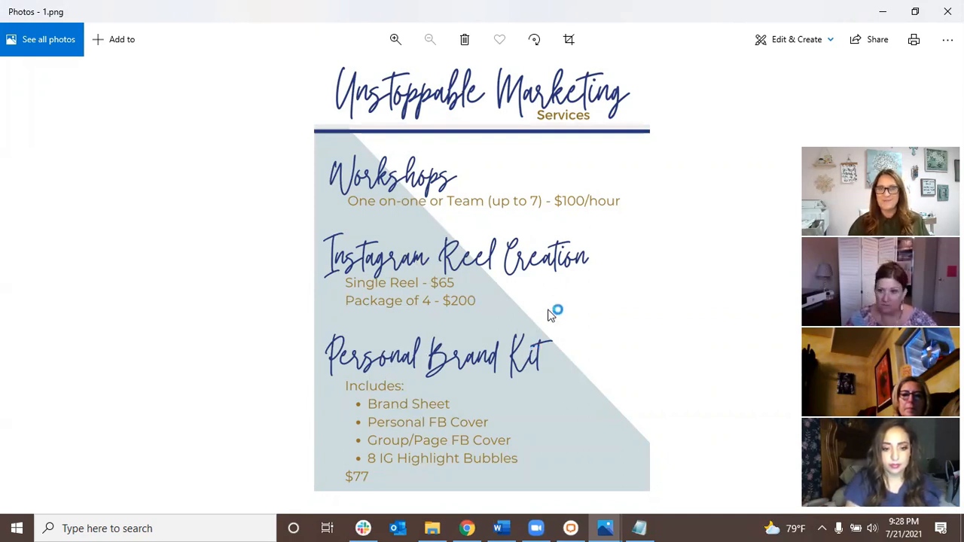
click(599, 530)
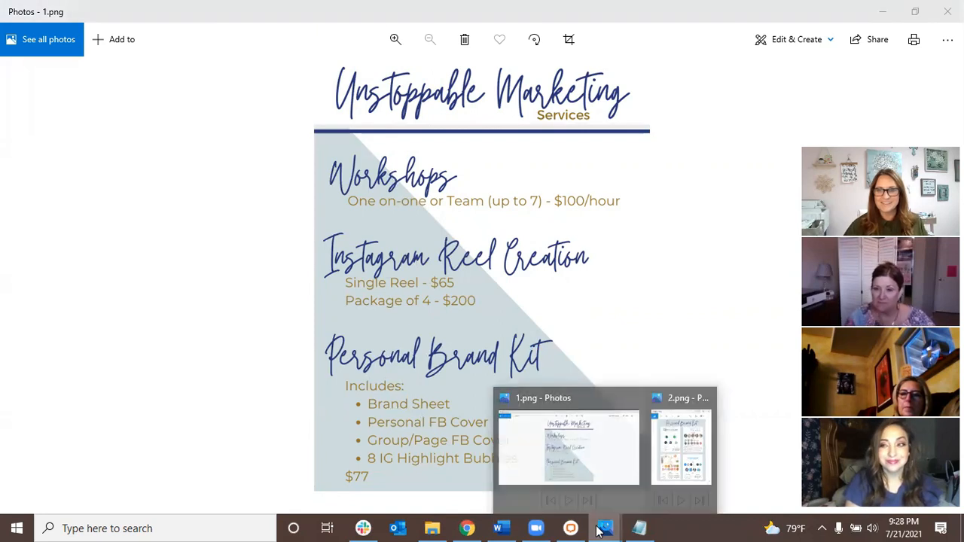
click(671, 467)
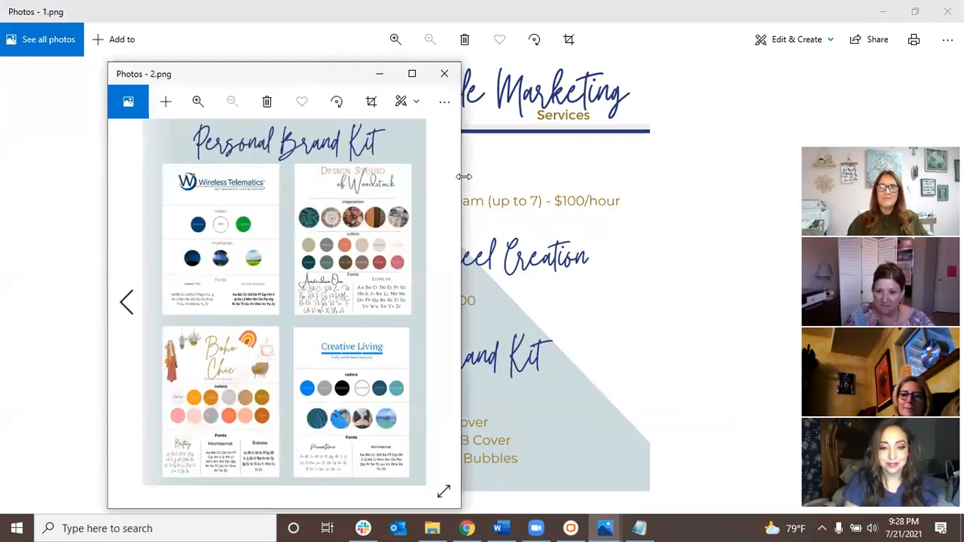
click(414, 75)
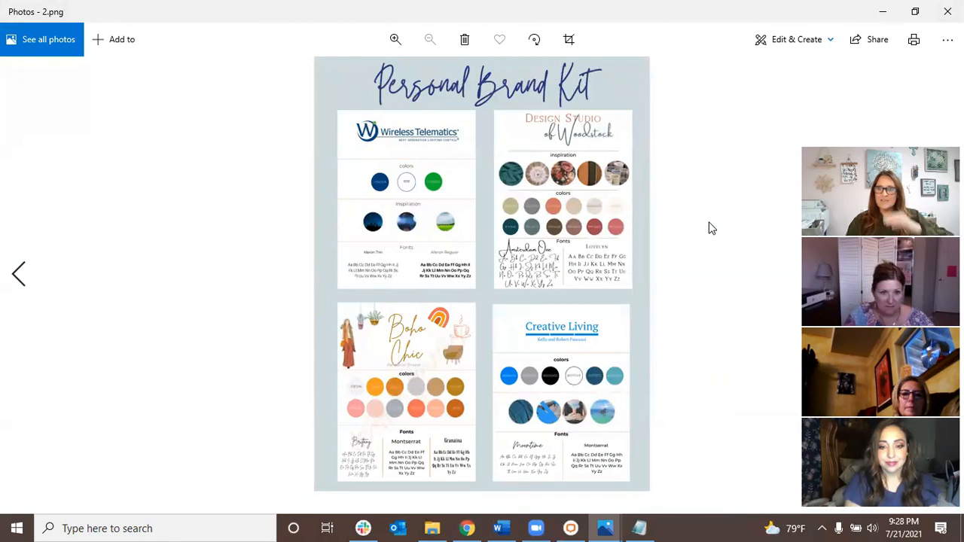